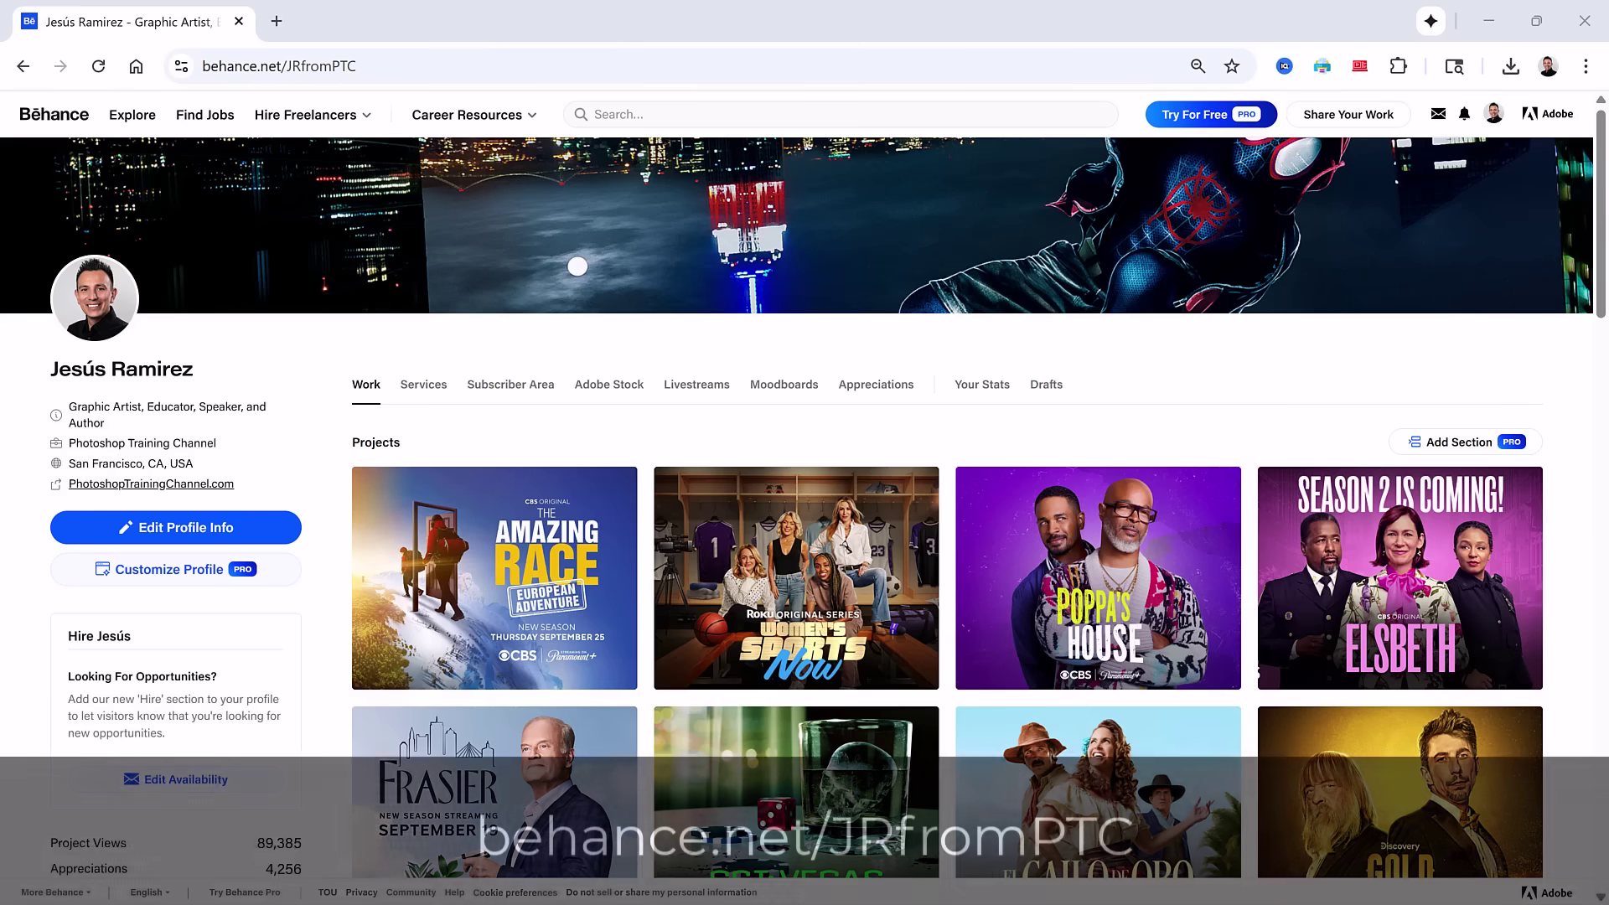
- Scroll down the Behance portfolio profile page
scroll(577, 265, "down", 4)
scroll(802, 447, "down", 5)
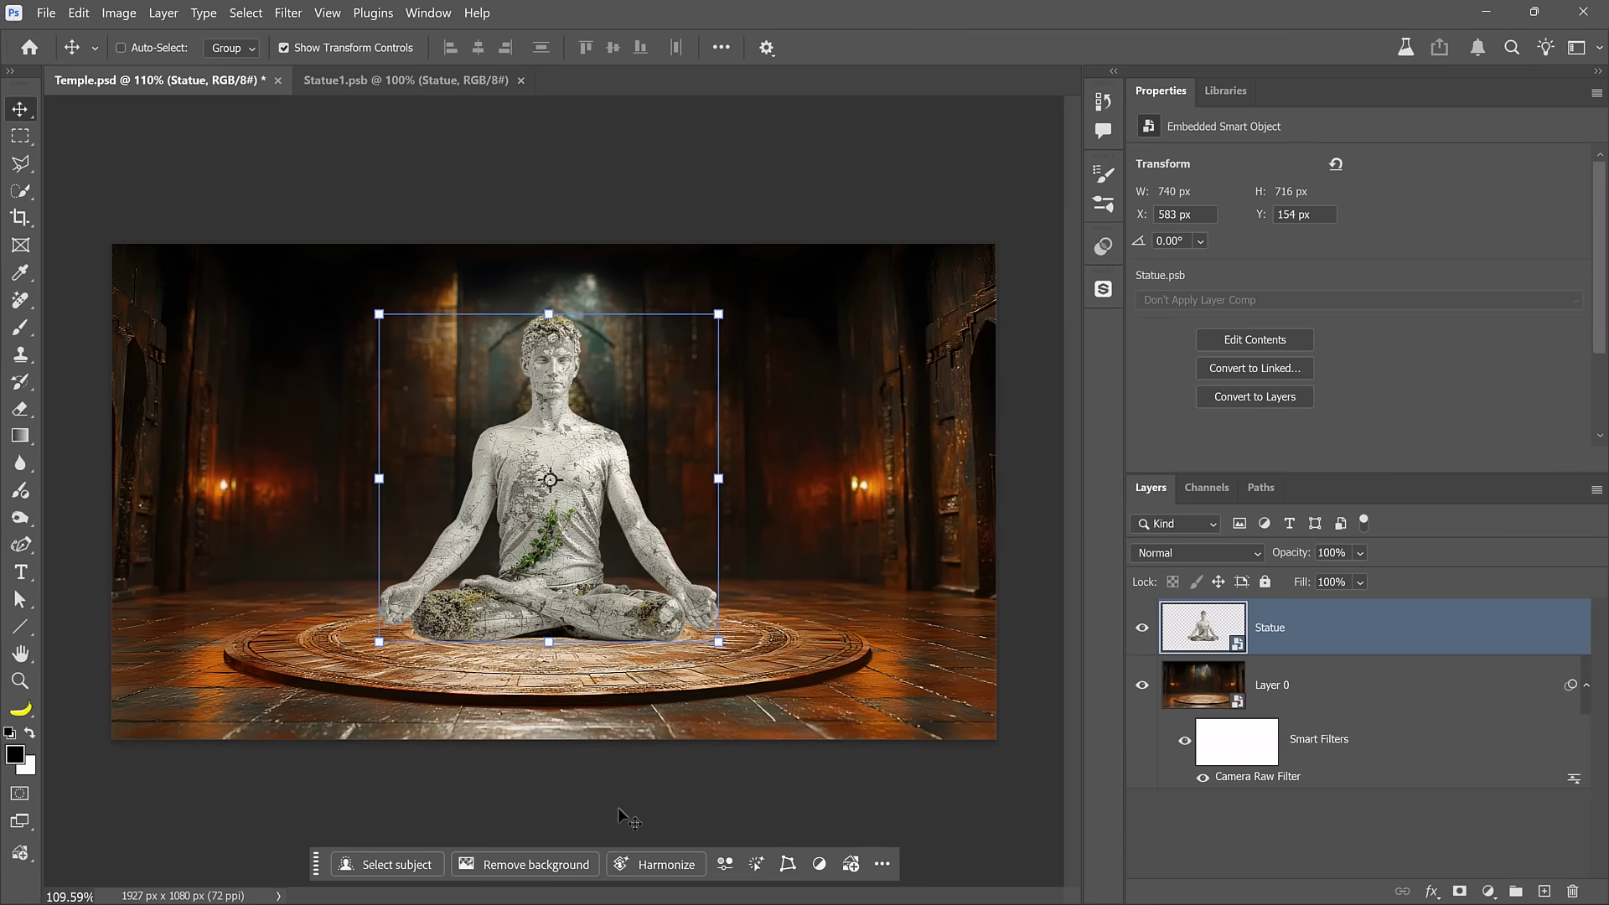
- Apply Harmonize to blend the statue's colours into the temple scene
left_click(658, 861)
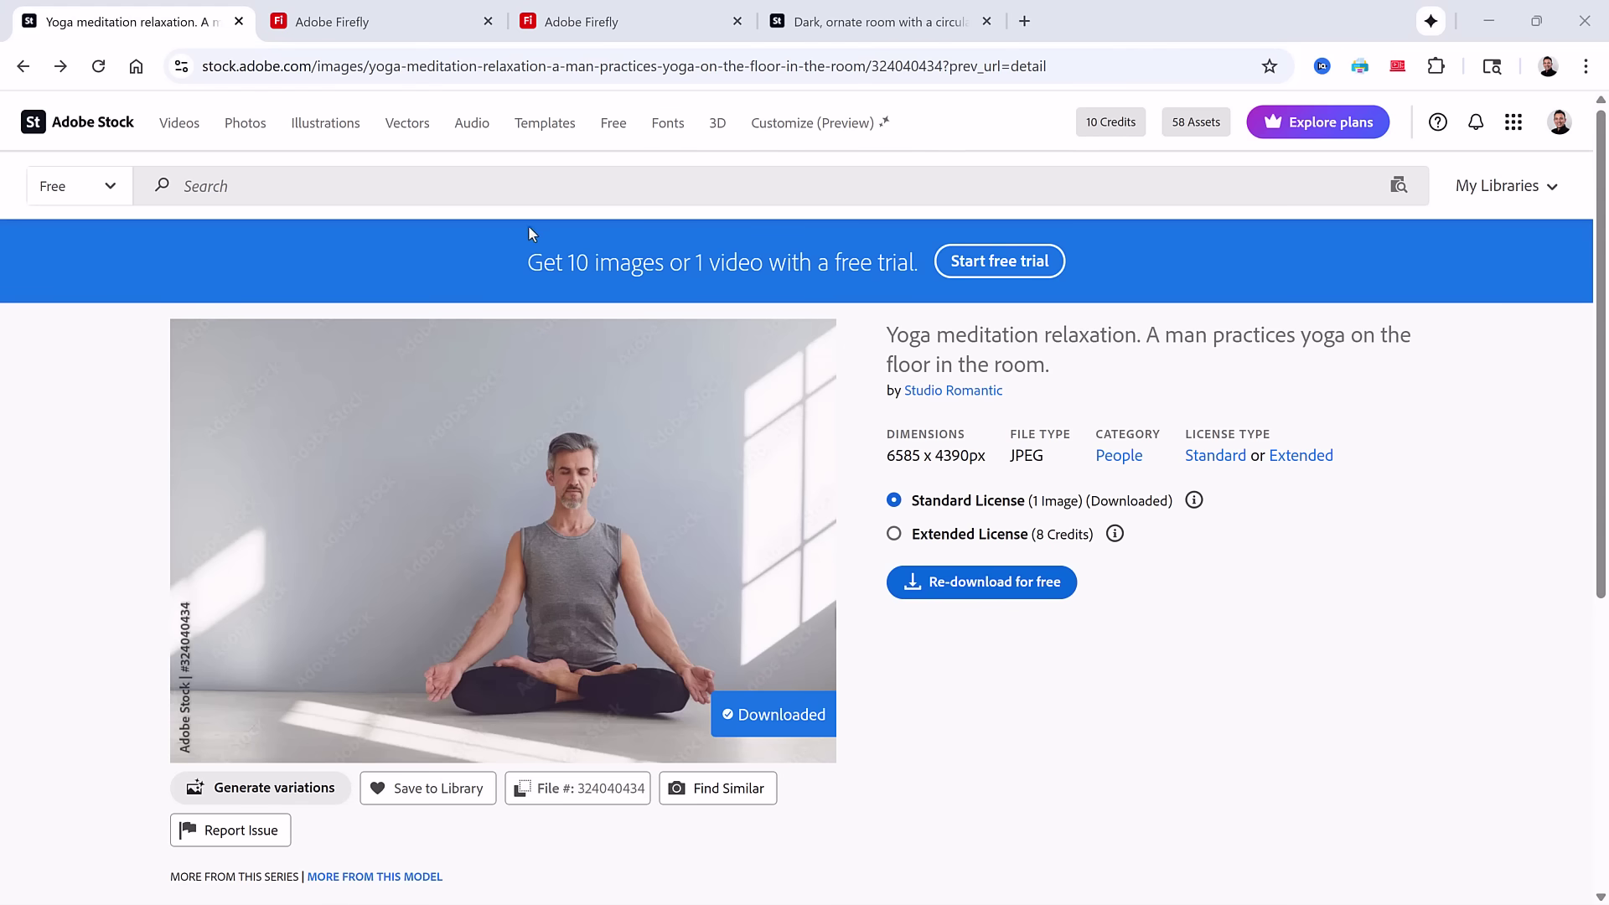
- Go to Adobe Stock's Free collection of photos, vectors and videos
left_click(612, 136)
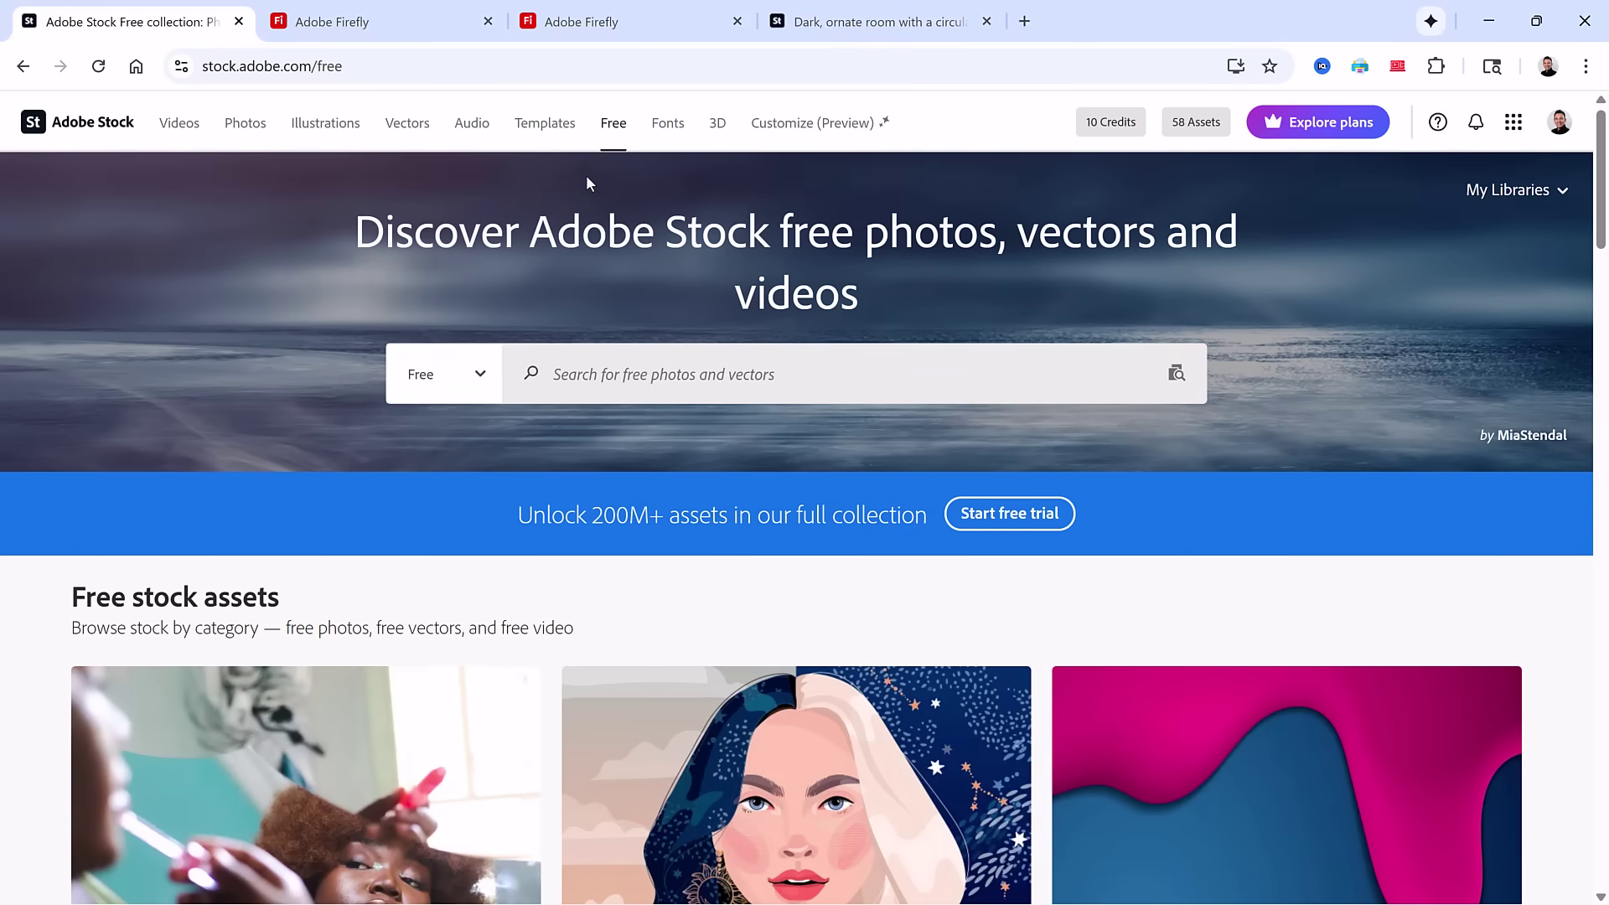
- Enlarge the second cracked stone sphere, then review the yoga statue's Composition and Style references
left_click(427, 23)
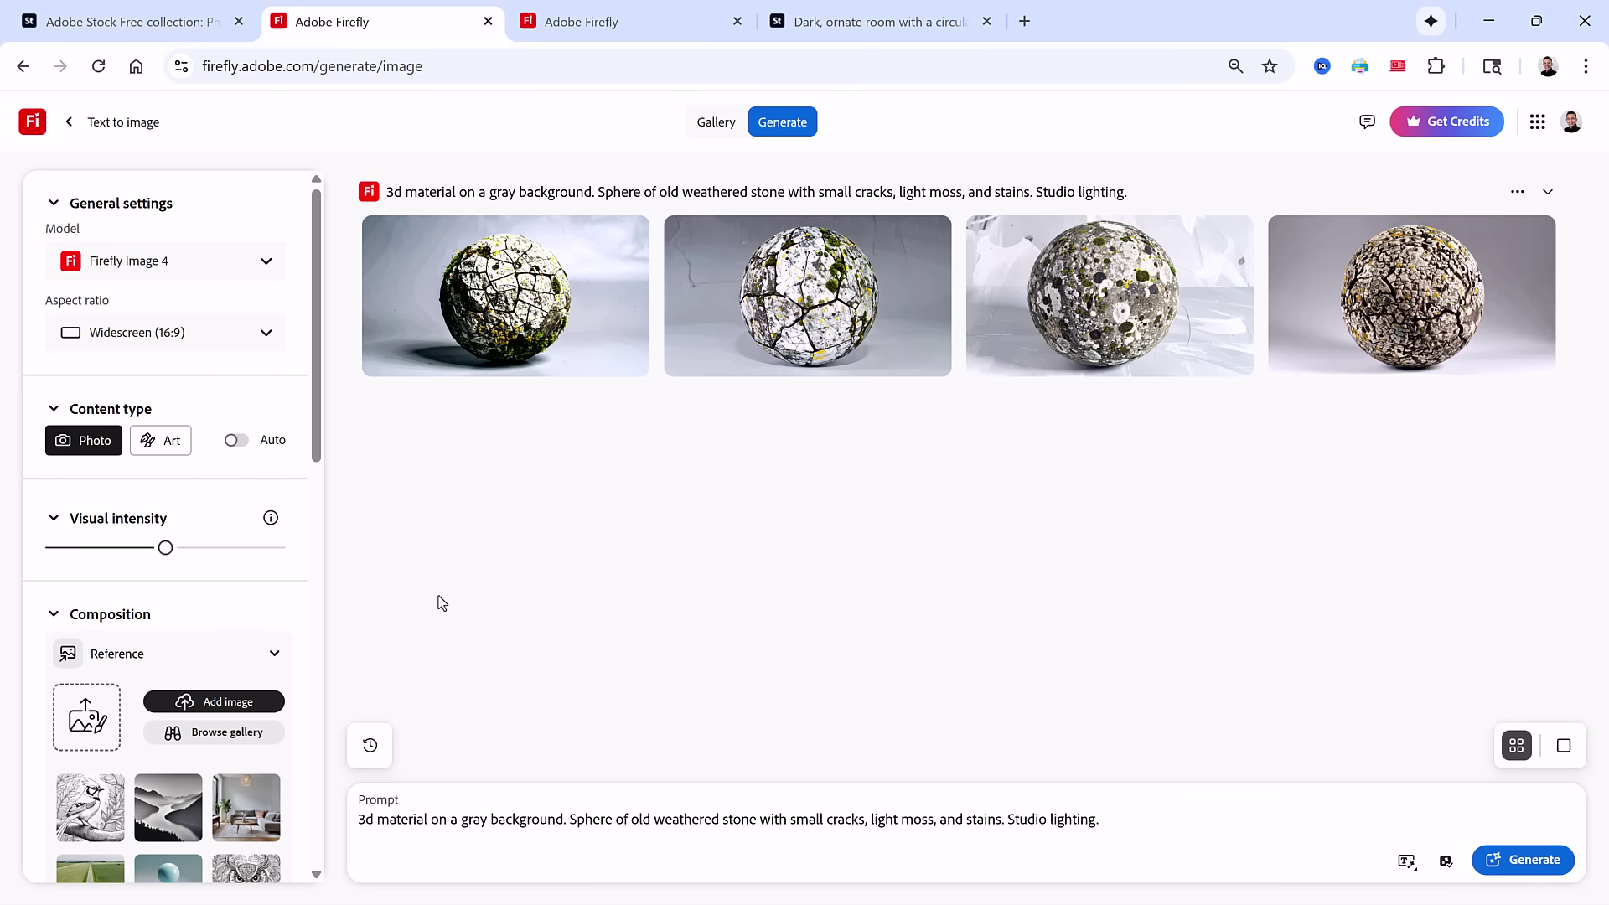
left_click(798, 338)
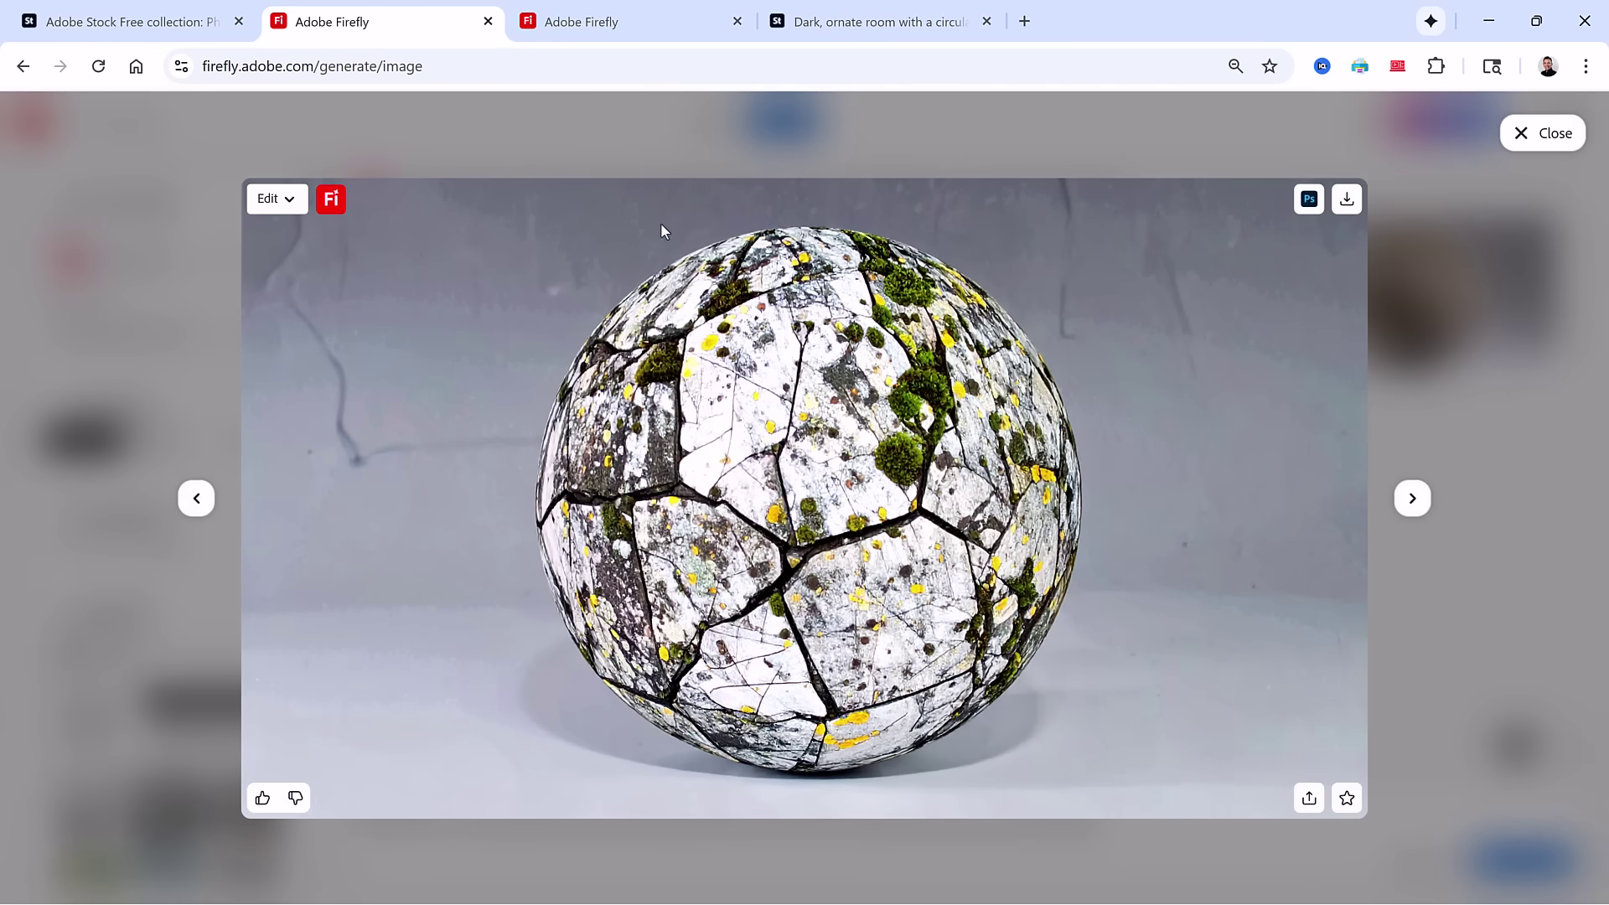
left_click(612, 19)
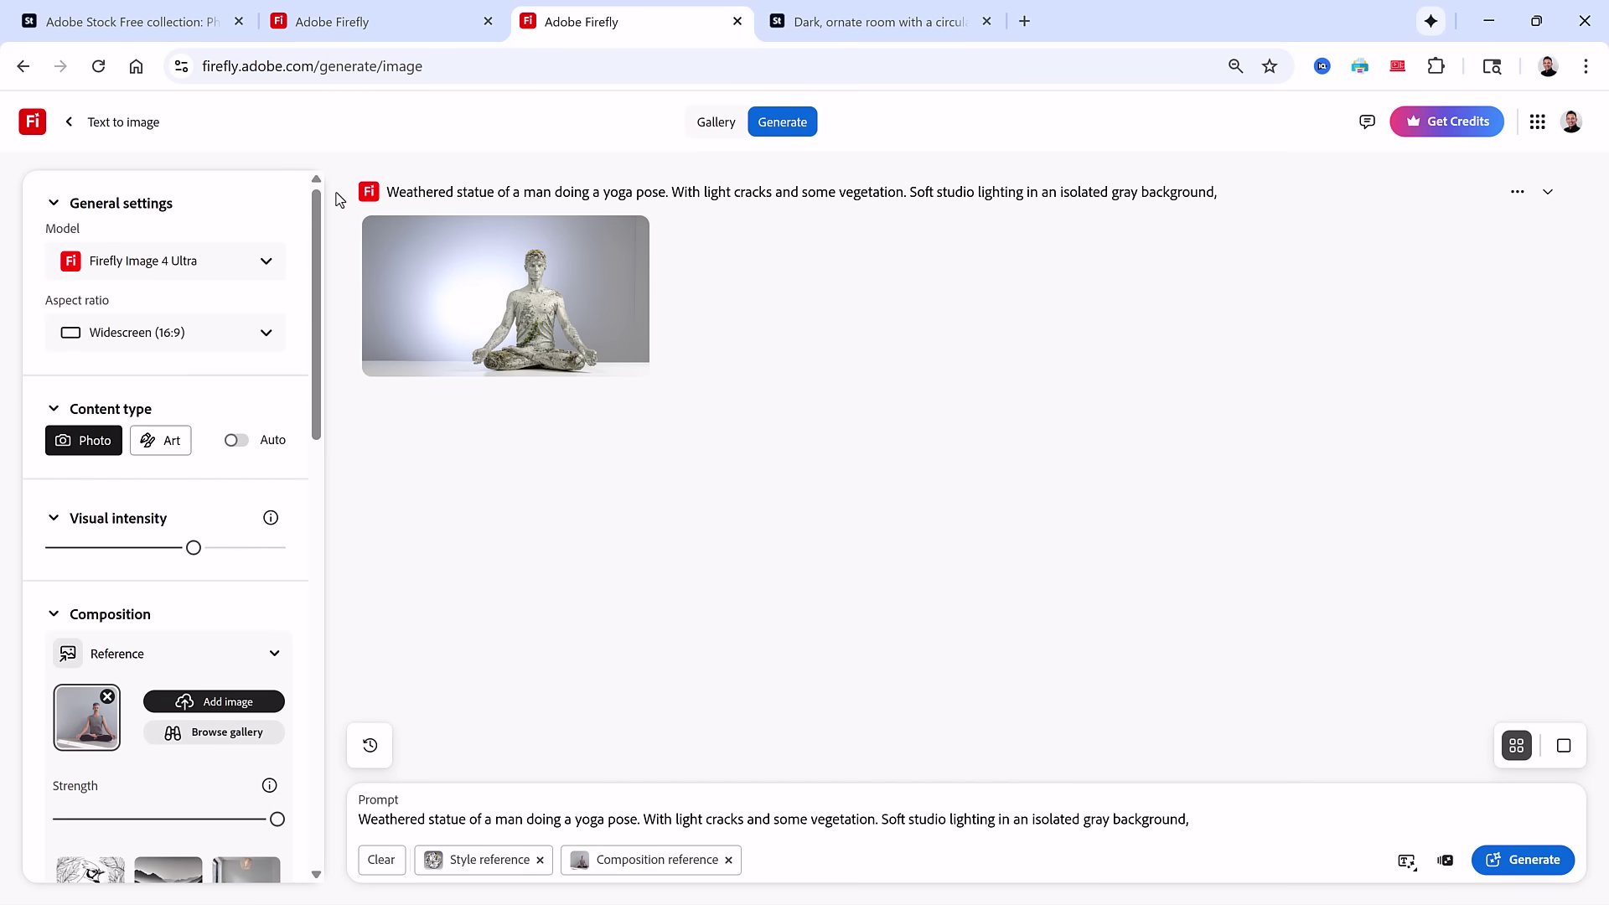
left_click_drag(320, 264, 325, 409)
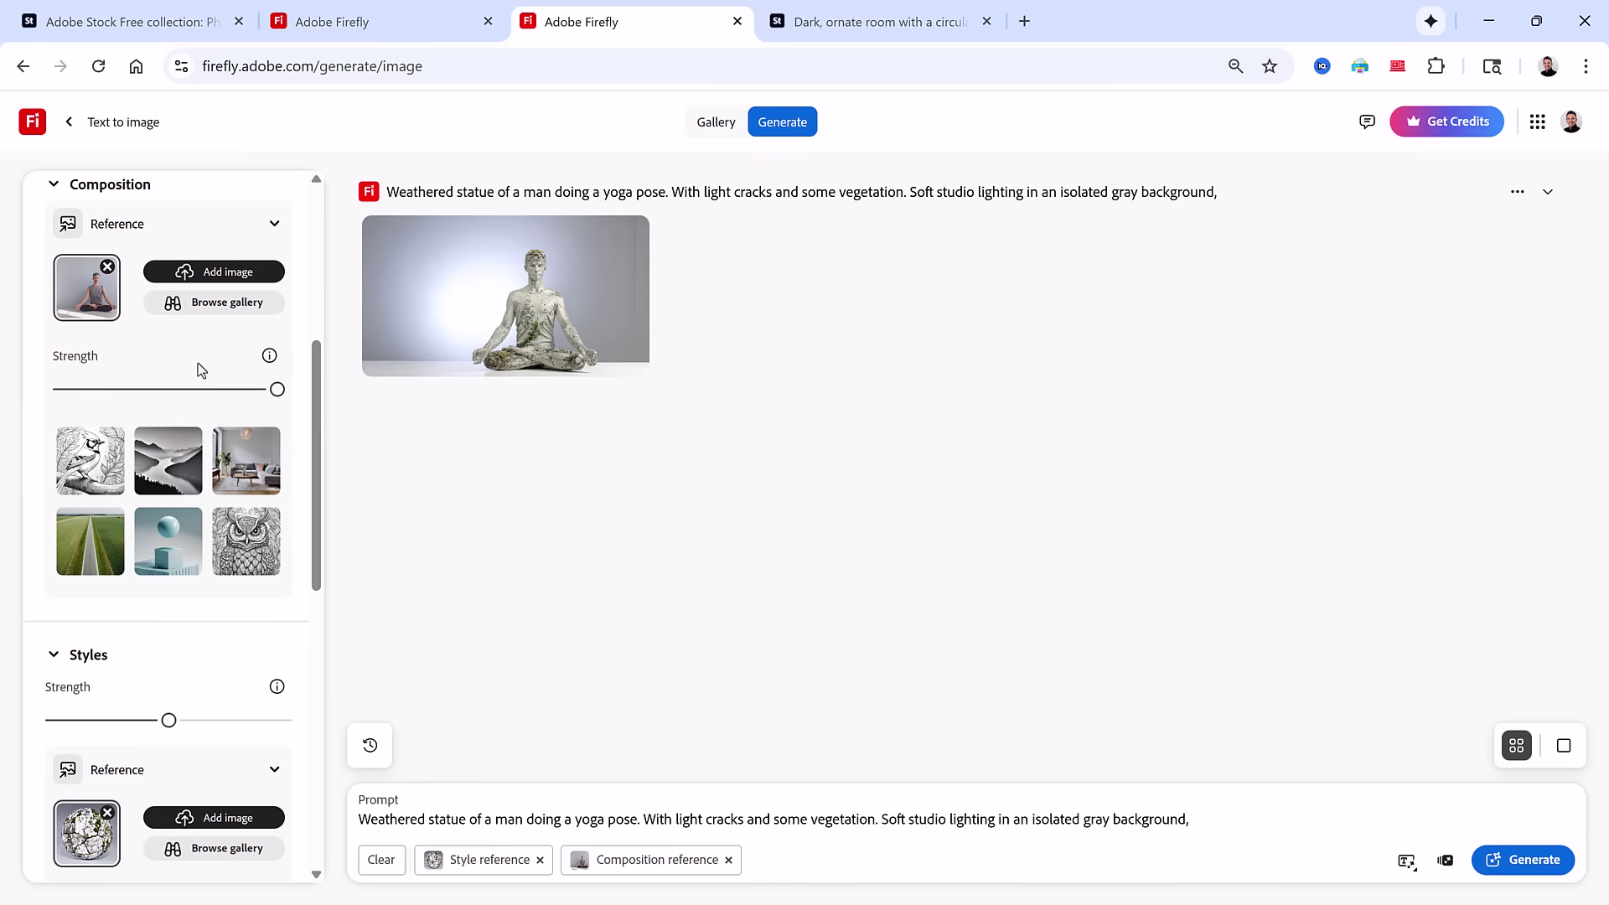
scroll(209, 419, "down", 5)
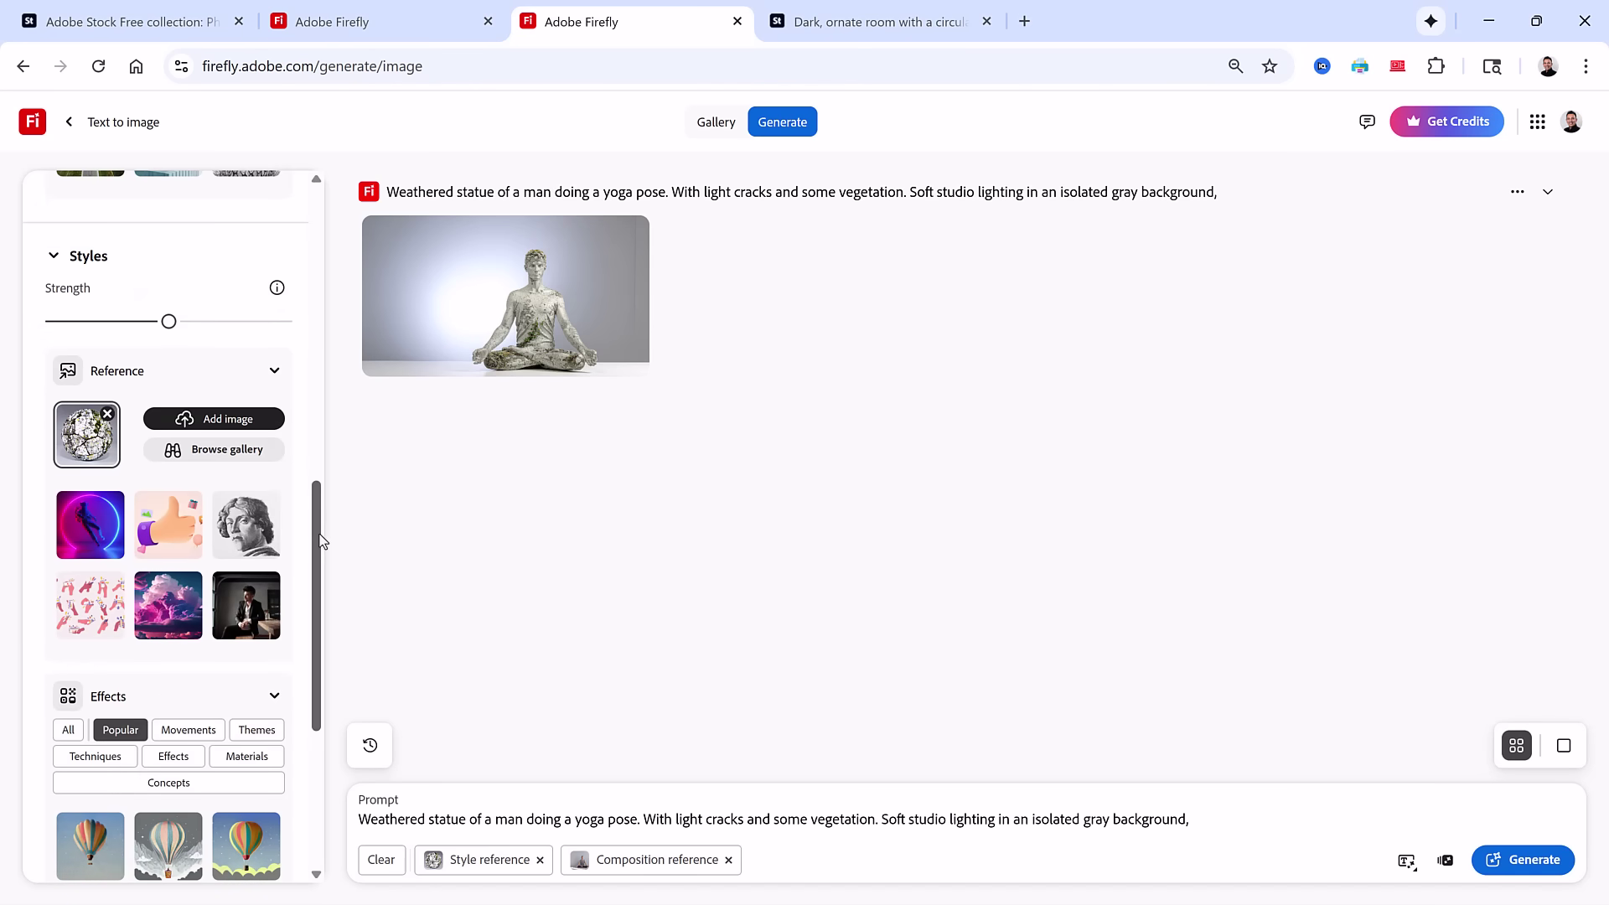
left_click_drag(315, 550, 310, 194)
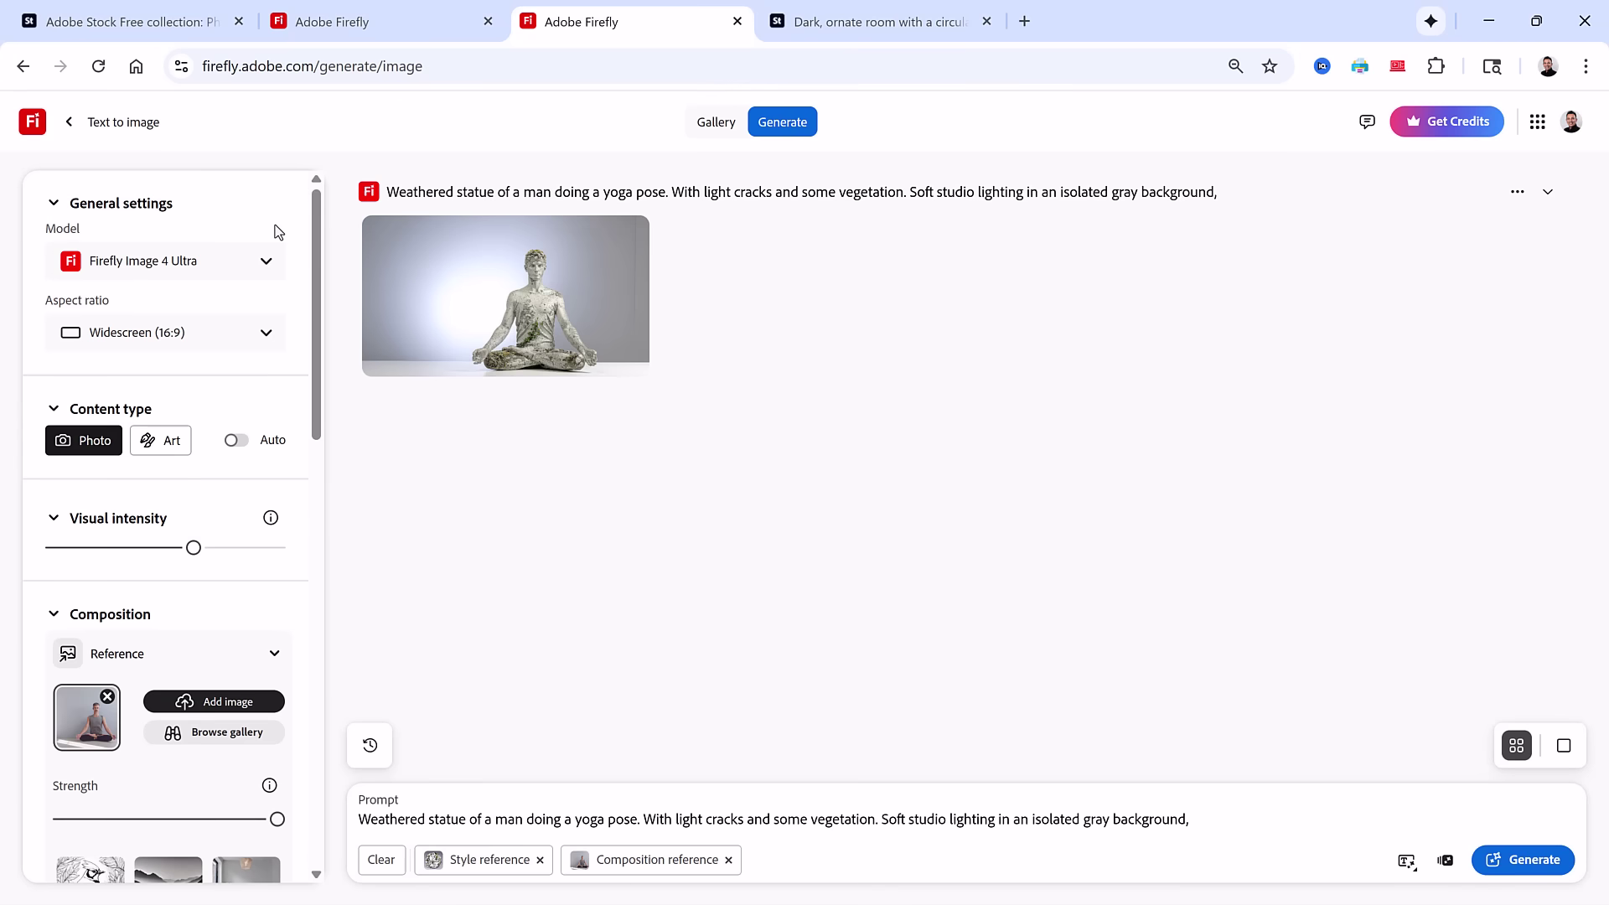
- View the generated statue, then toggle the Statue layer's visibility in Temple.psd
left_click(510, 327)
left_click(850, 25)
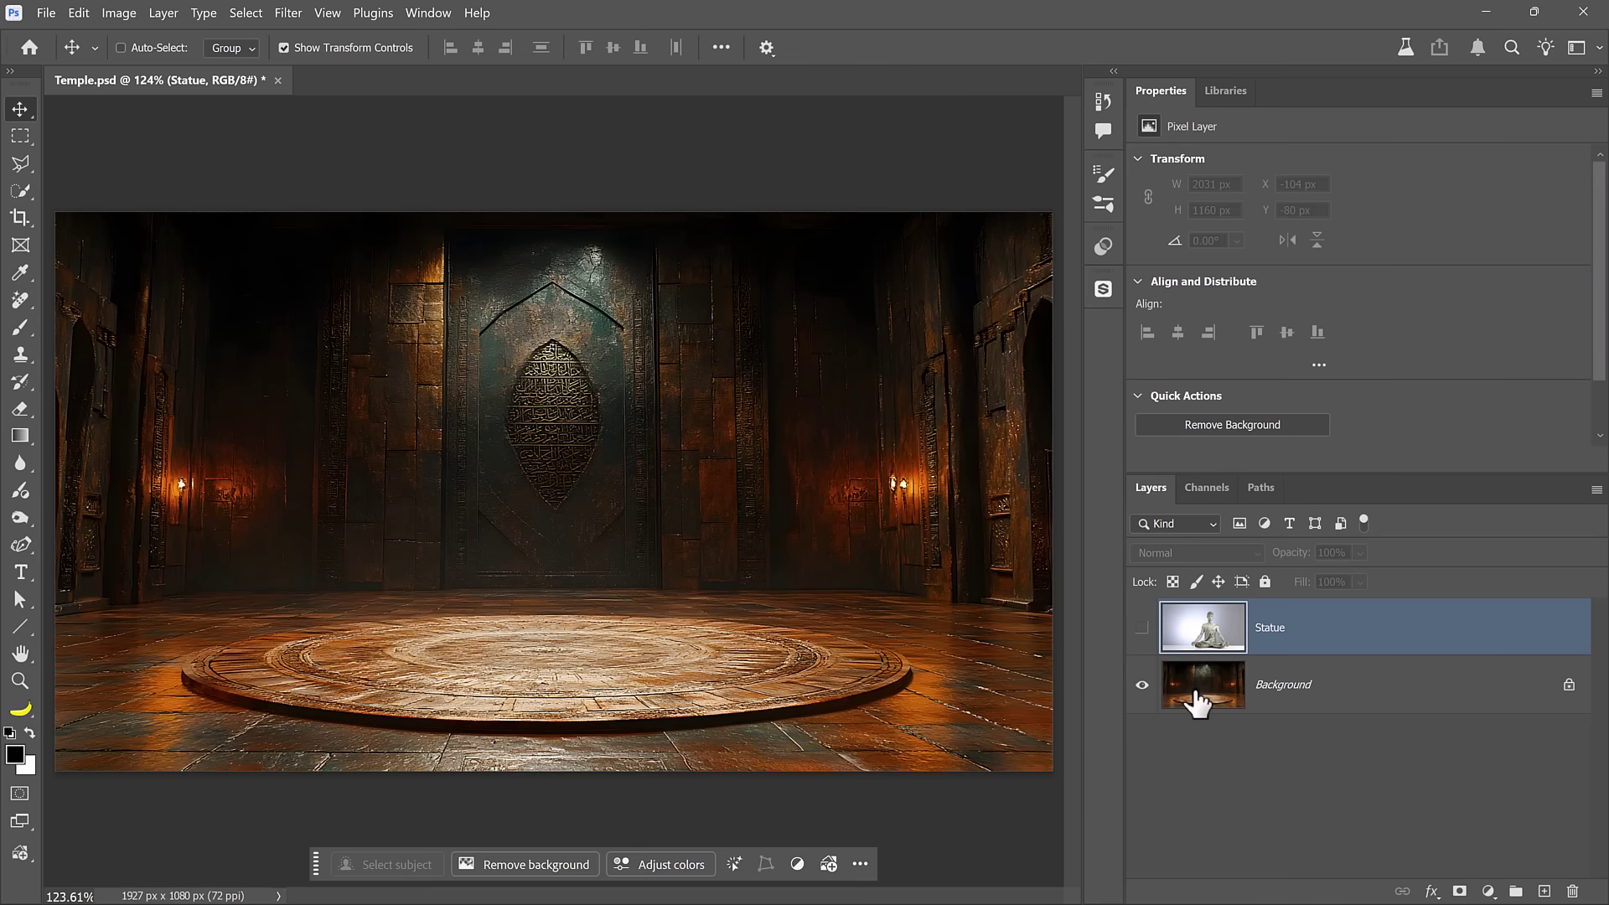
left_click(1196, 691)
left_click(1141, 627)
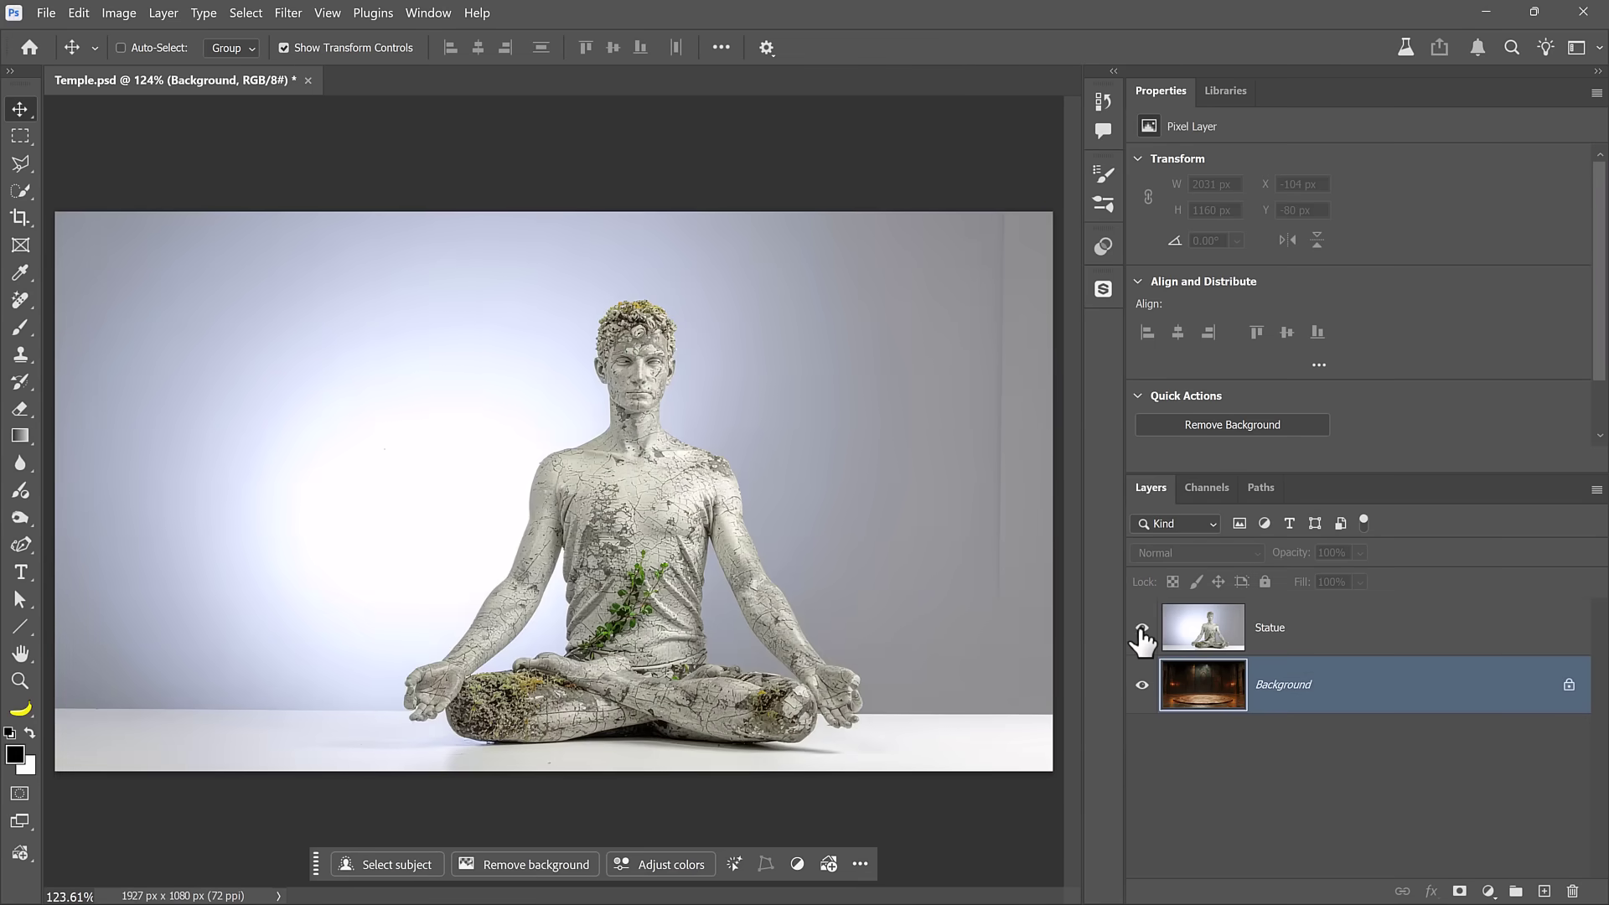
left_click(1141, 629)
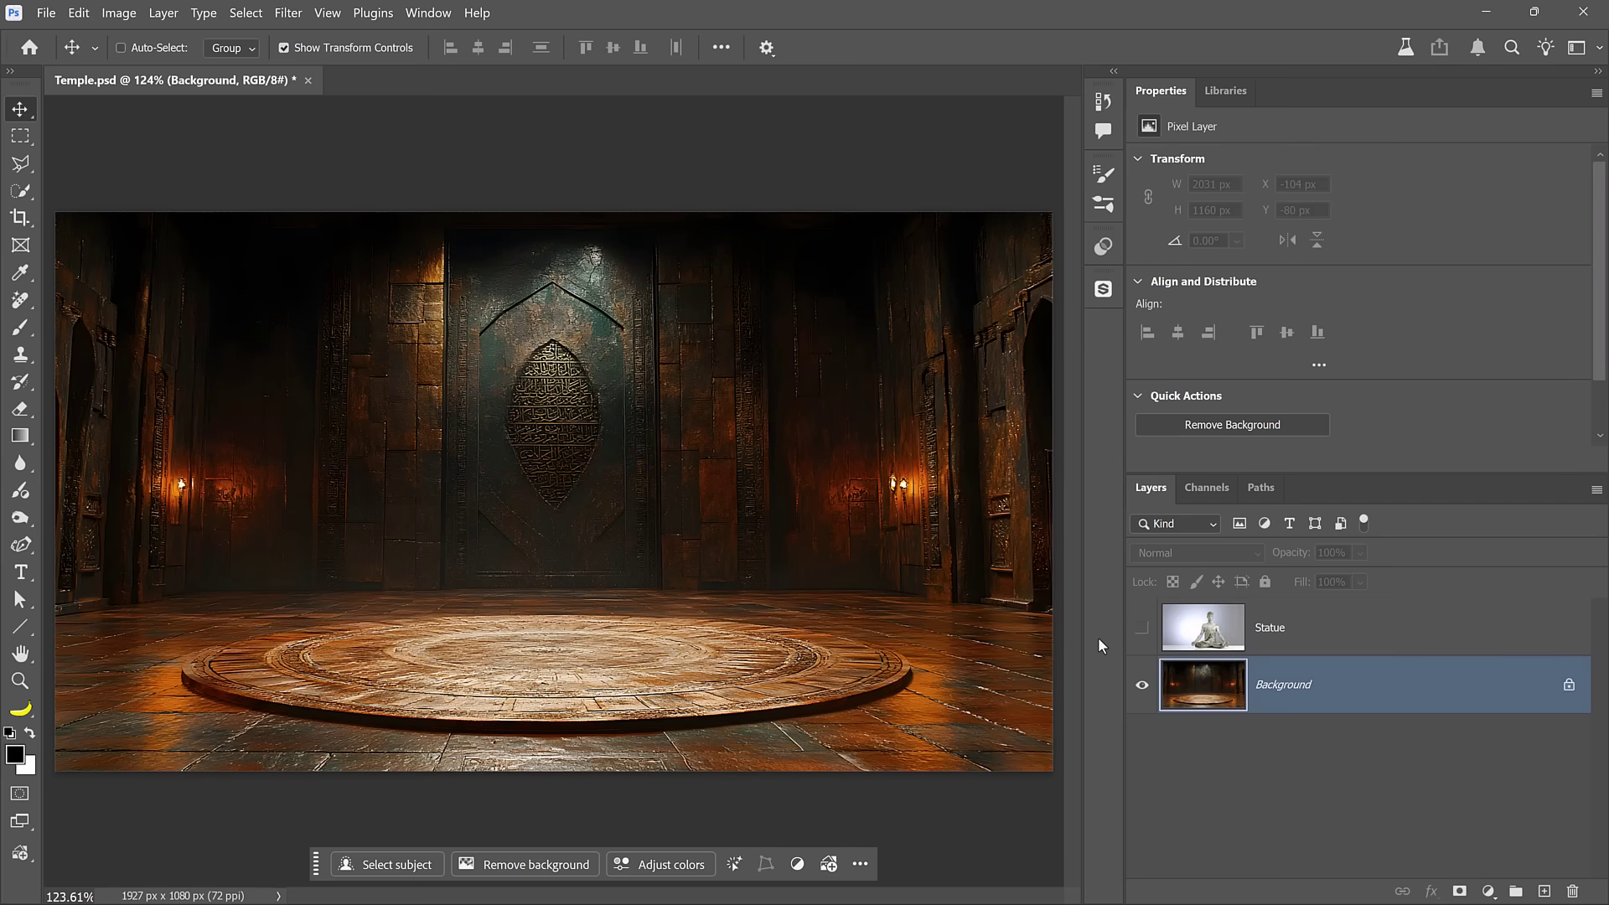
left_click(1141, 628)
- Convert the Statue layer to a smart object
left_click(1341, 641)
right_click(1389, 626)
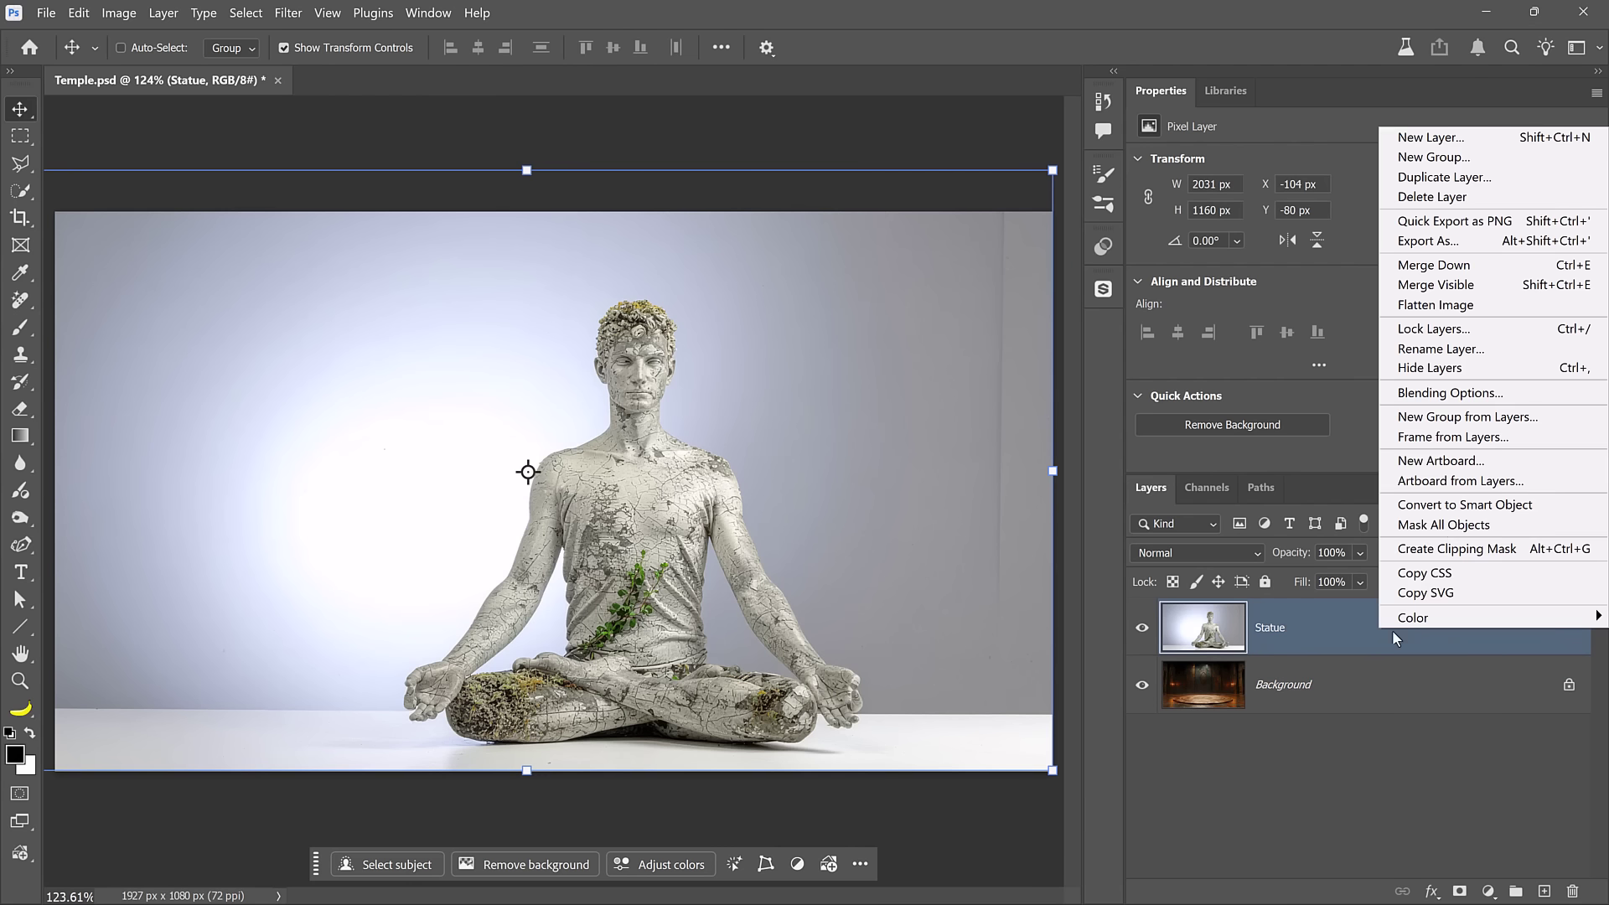
left_click(1440, 506)
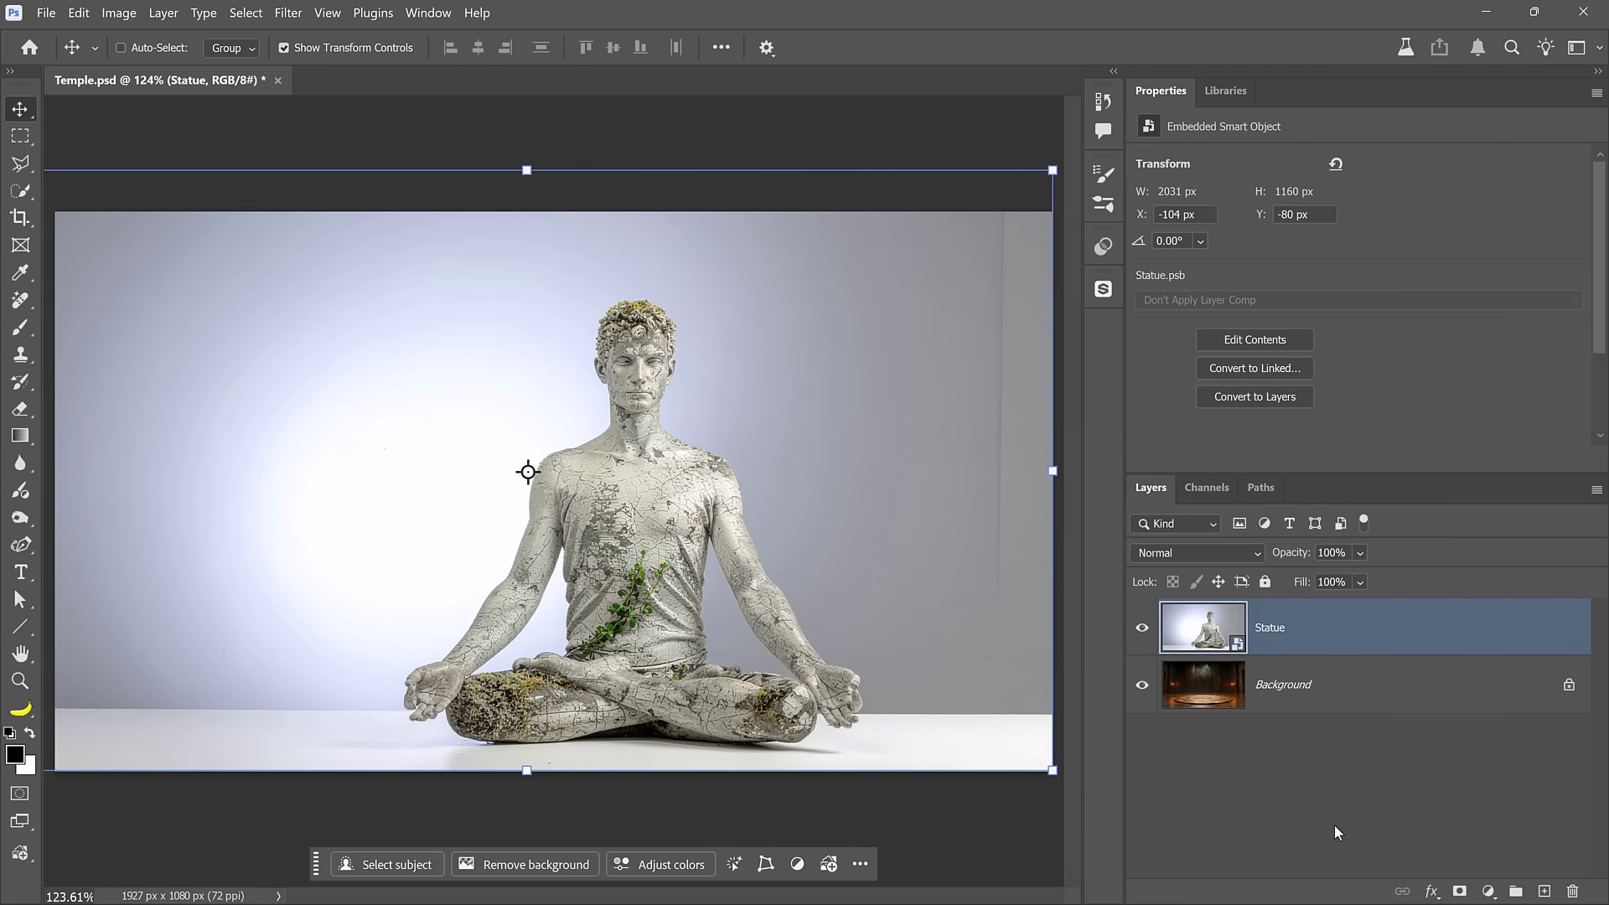
- Edit the Statue smart object's contents, save the masked version, and load its mask as a selection
double_click(1191, 636)
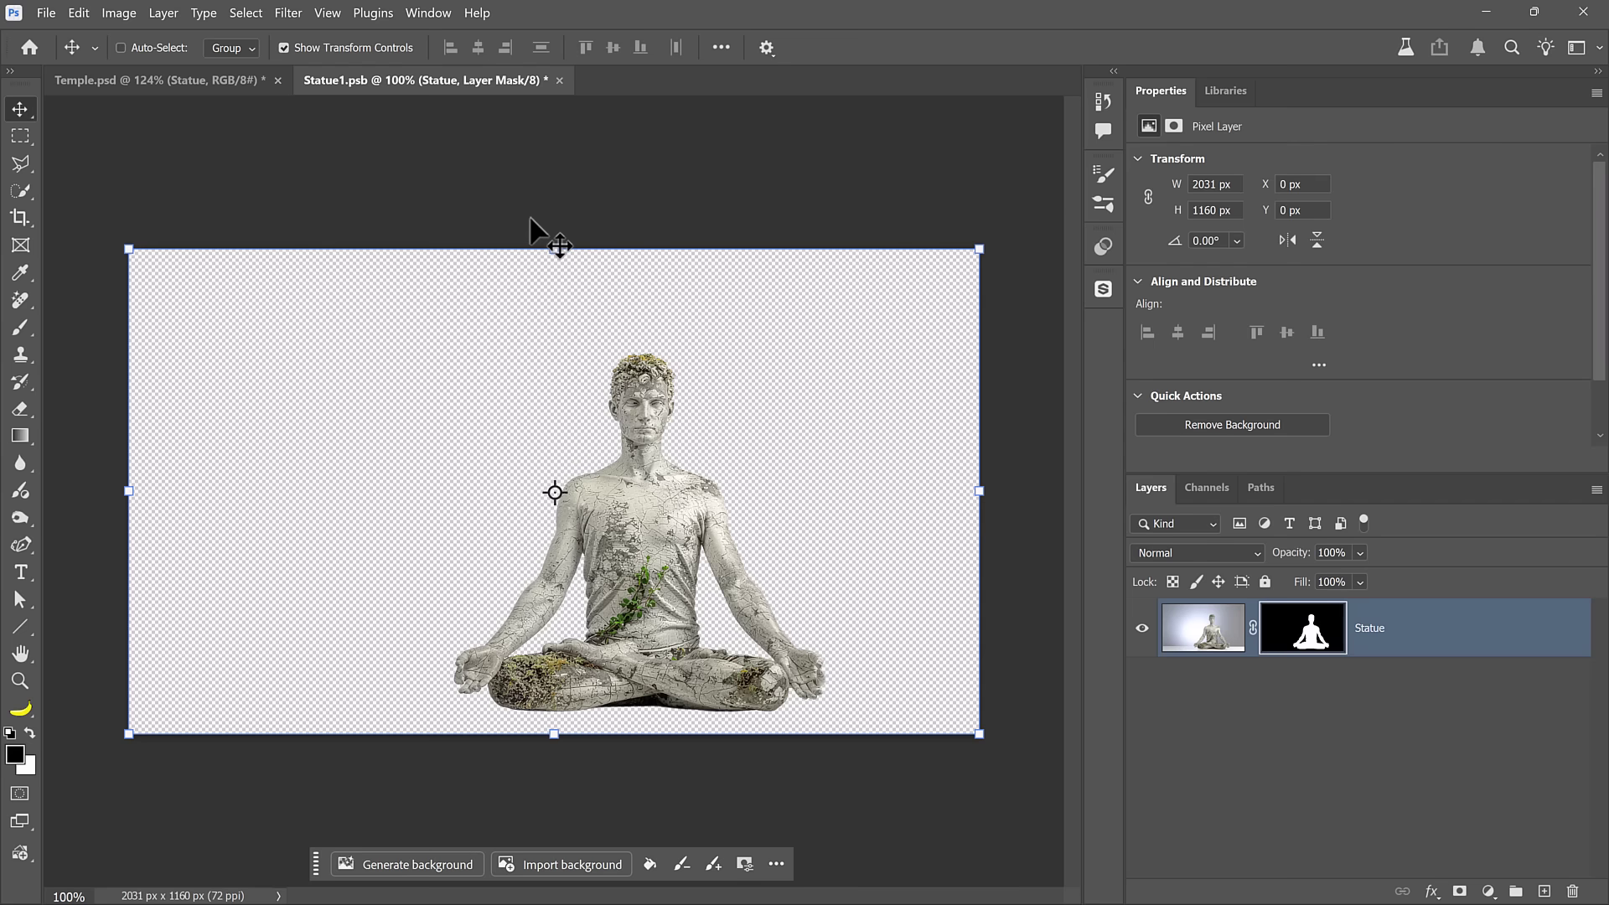
key("ctrl+s")
left_click_drag(1295, 643, 1308, 628)
left_click(1311, 635, "ctrl")
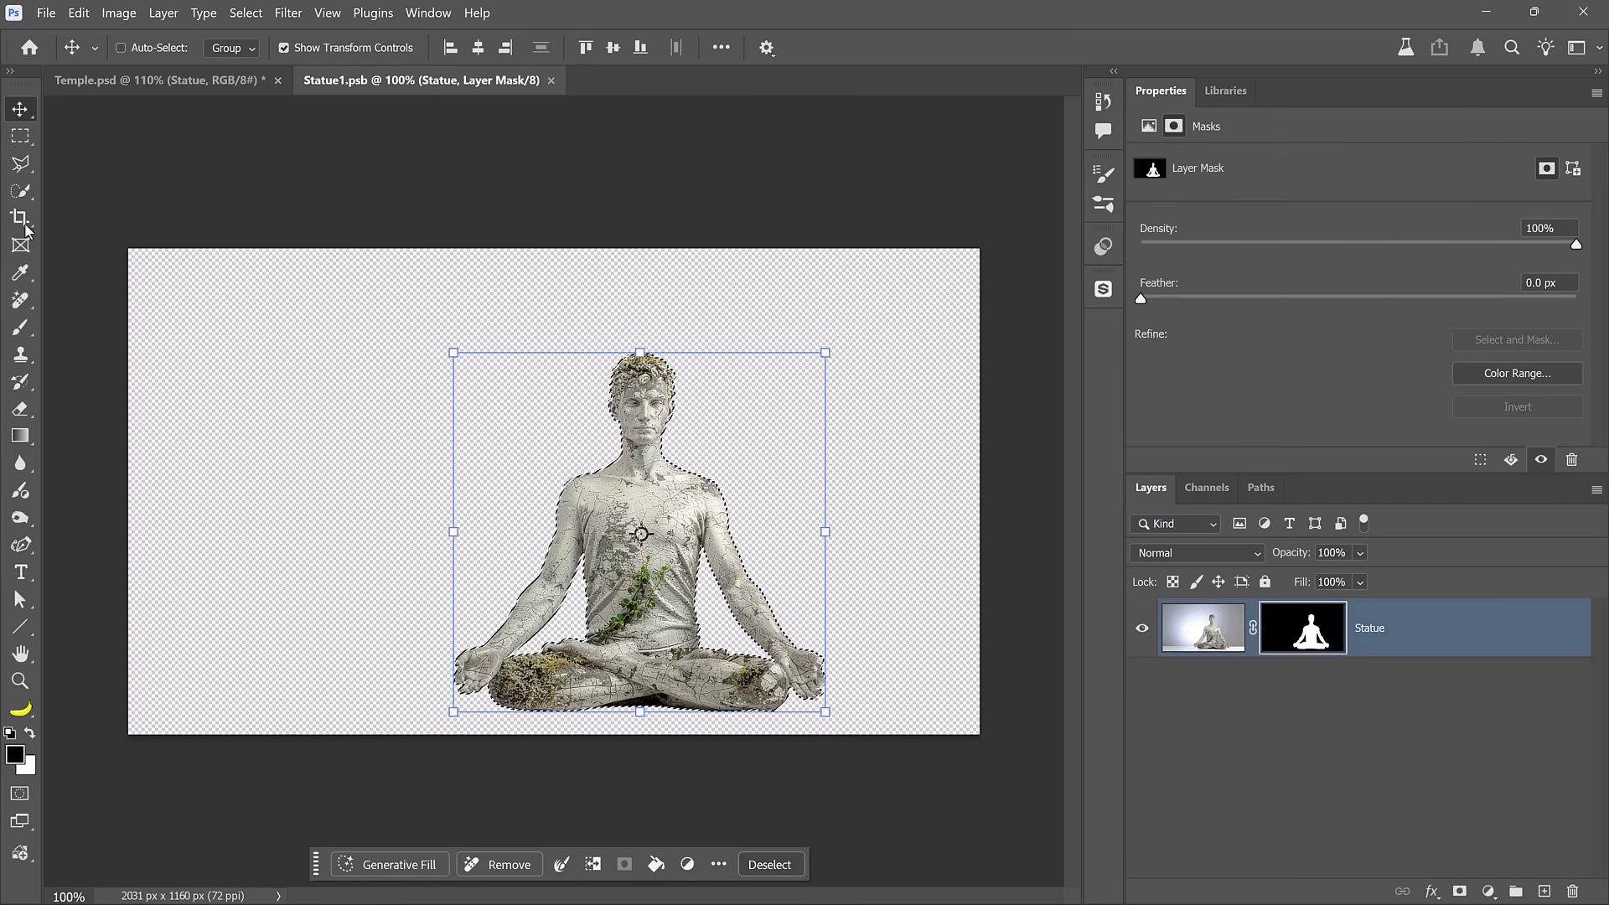
- Crop Statue1.psb to the statue selection at 888 x 859 px and save it
left_click(16, 219)
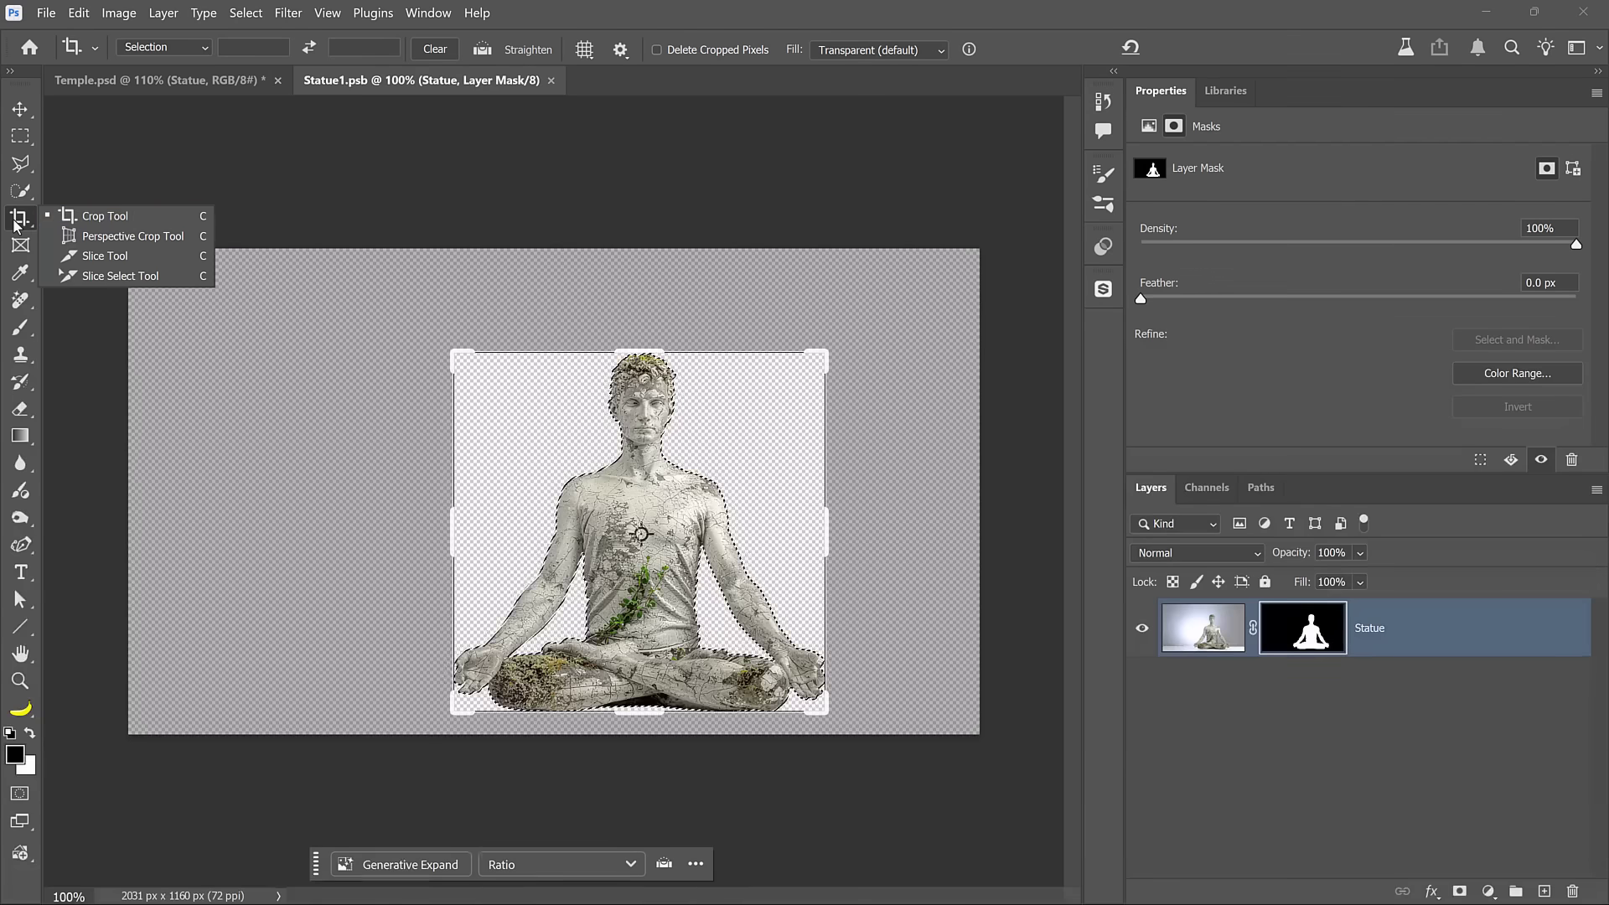
left_click(126, 215)
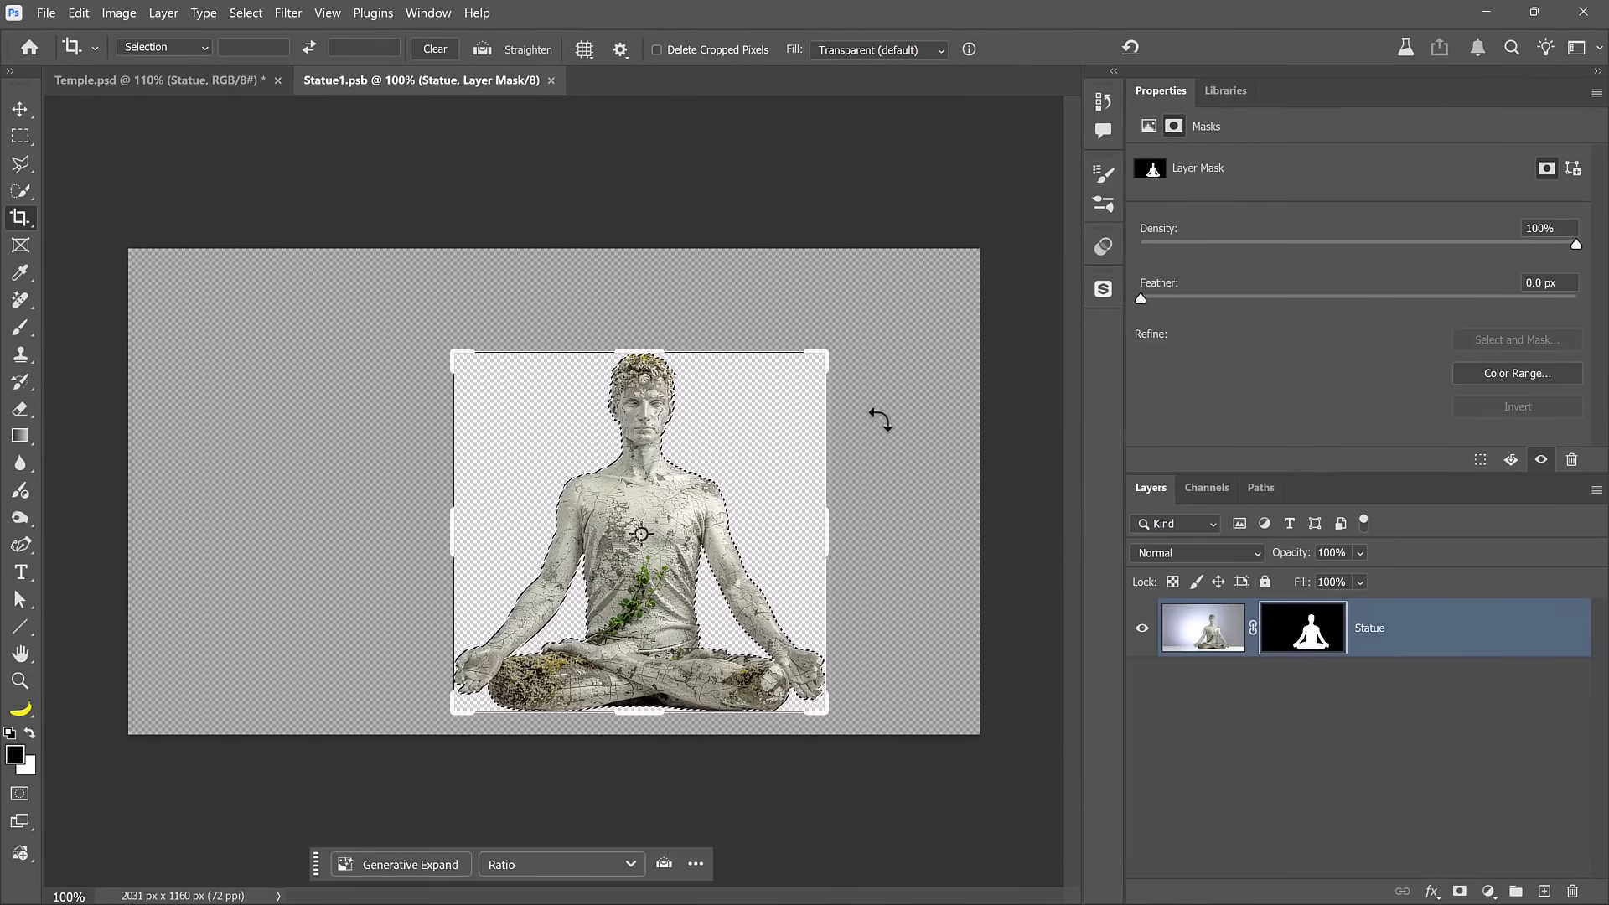
left_click(879, 419)
key("Return")
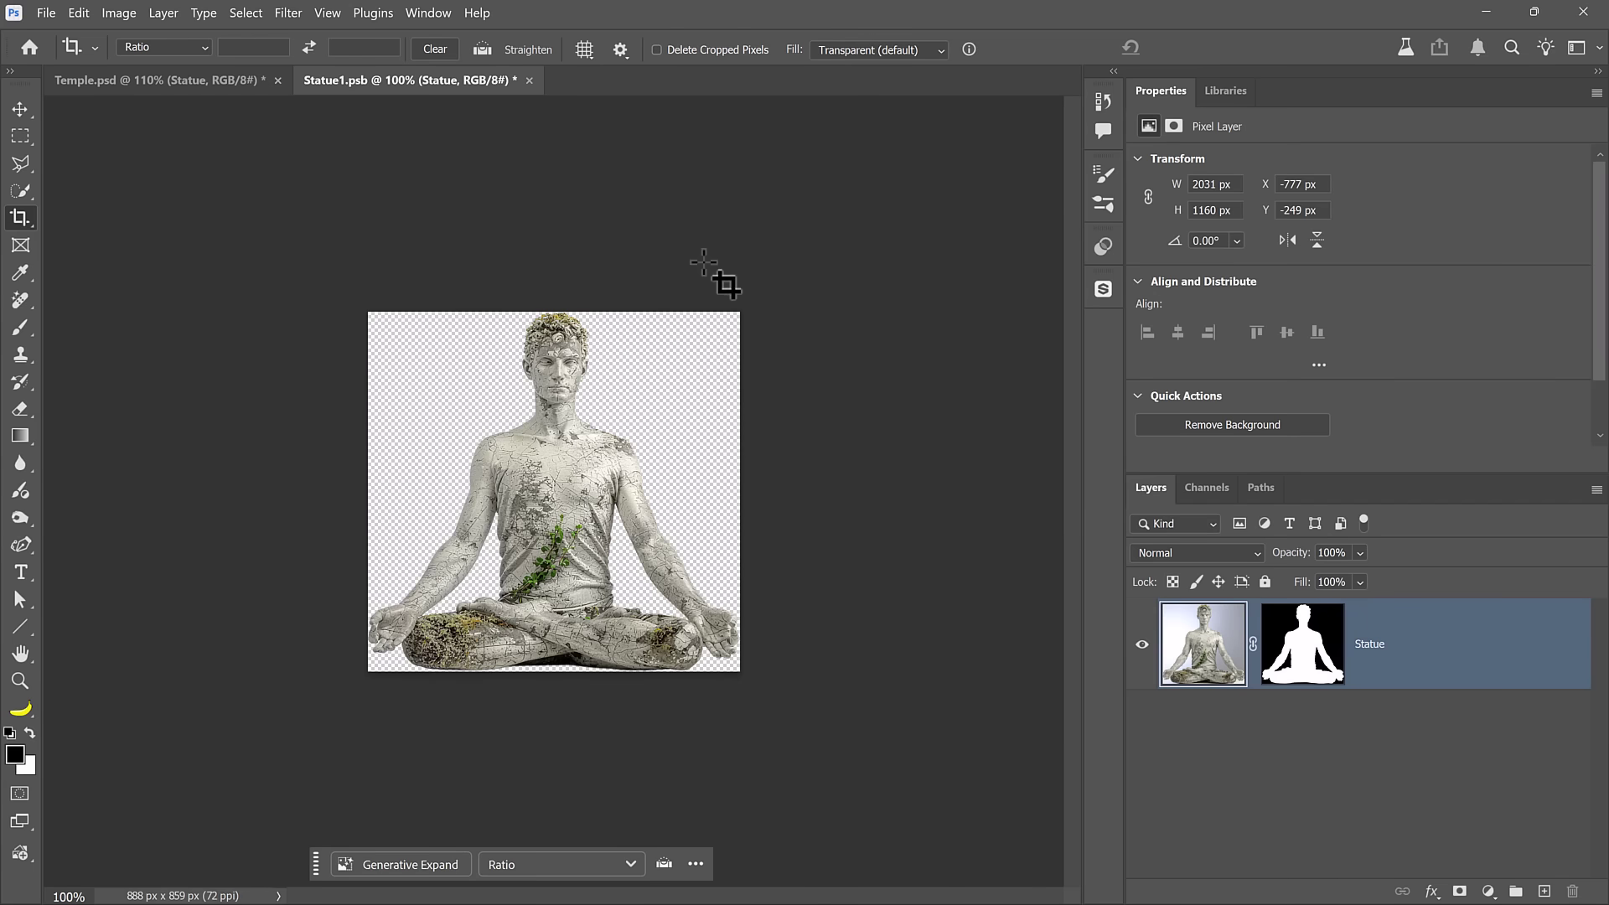
key("ctrl+s")
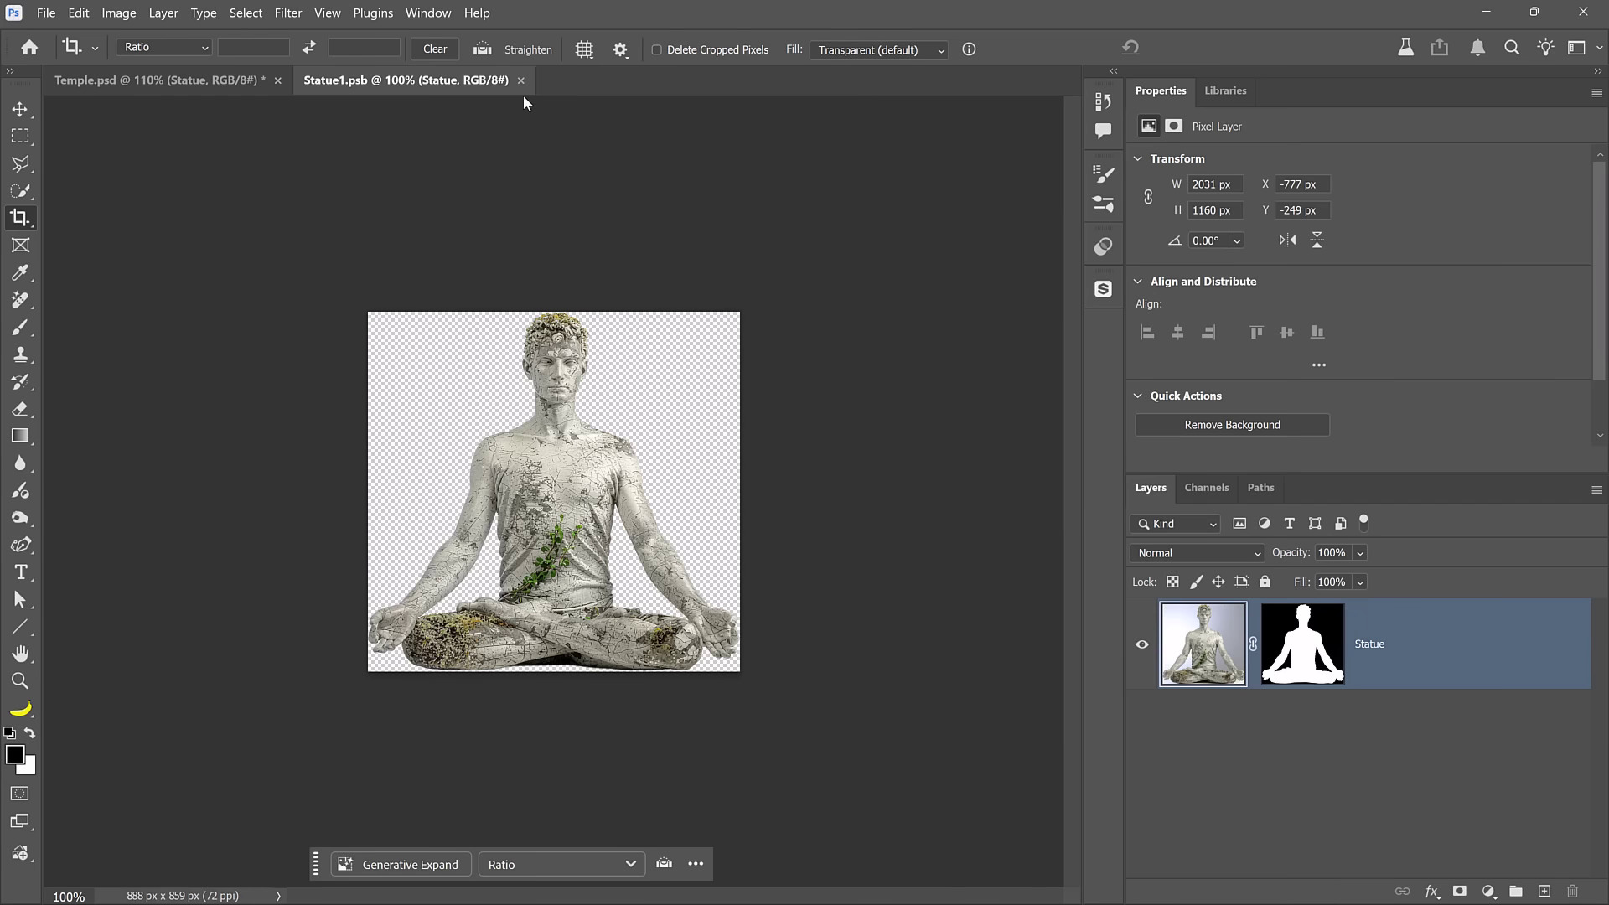
- In Temple.psd, free-transform the statue, shrinking it and moving it over the circular platform
left_click(219, 80)
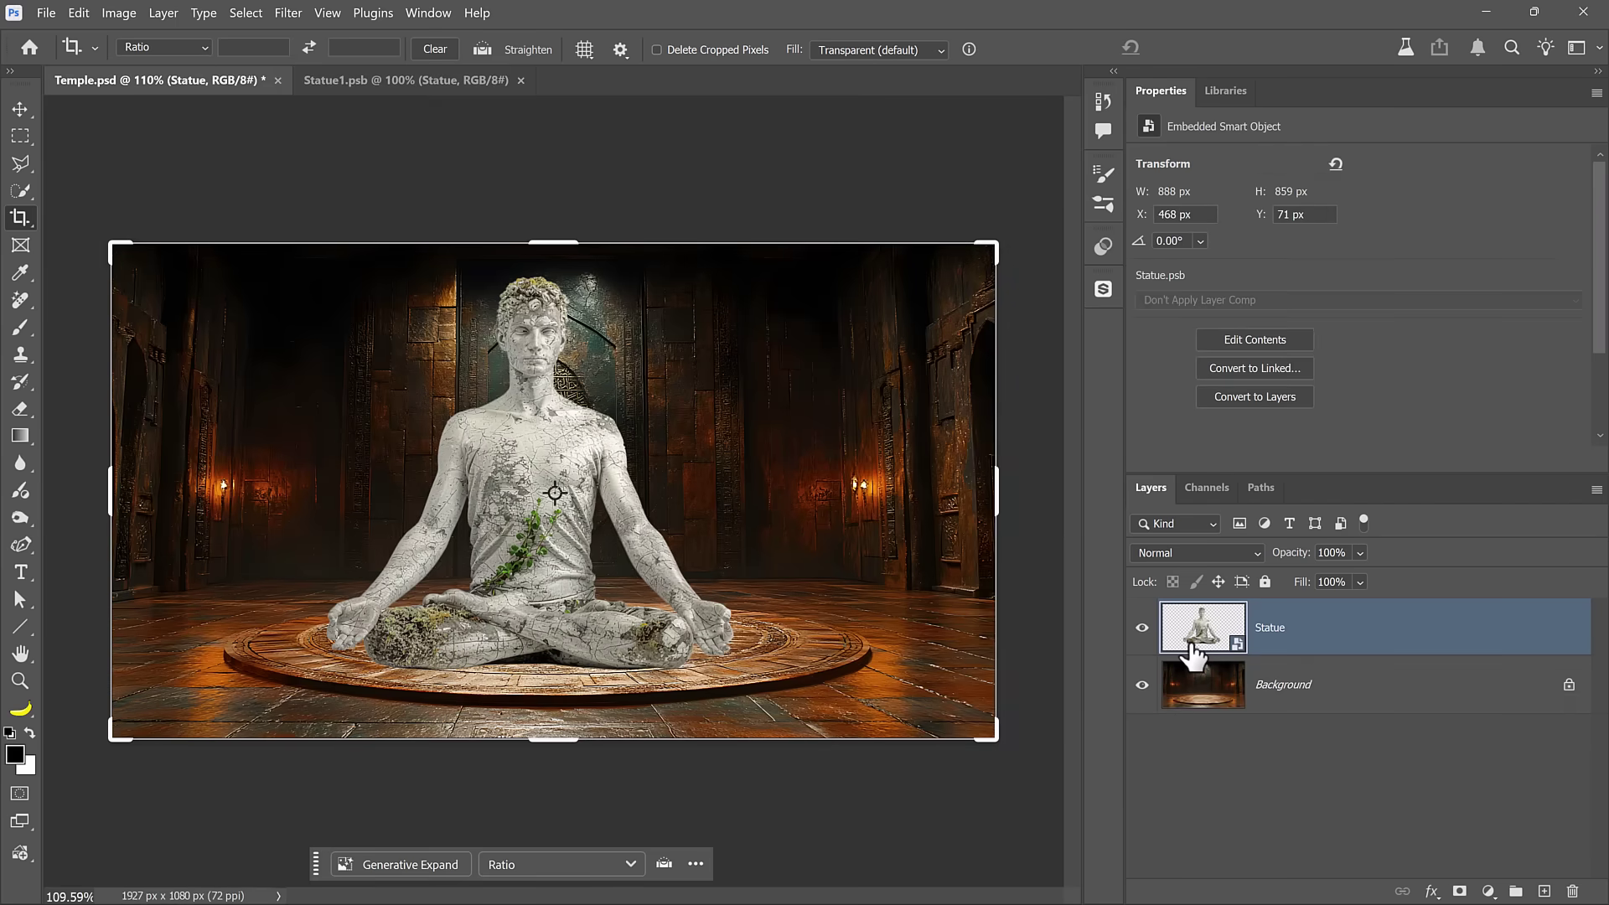
key("ctrl+t")
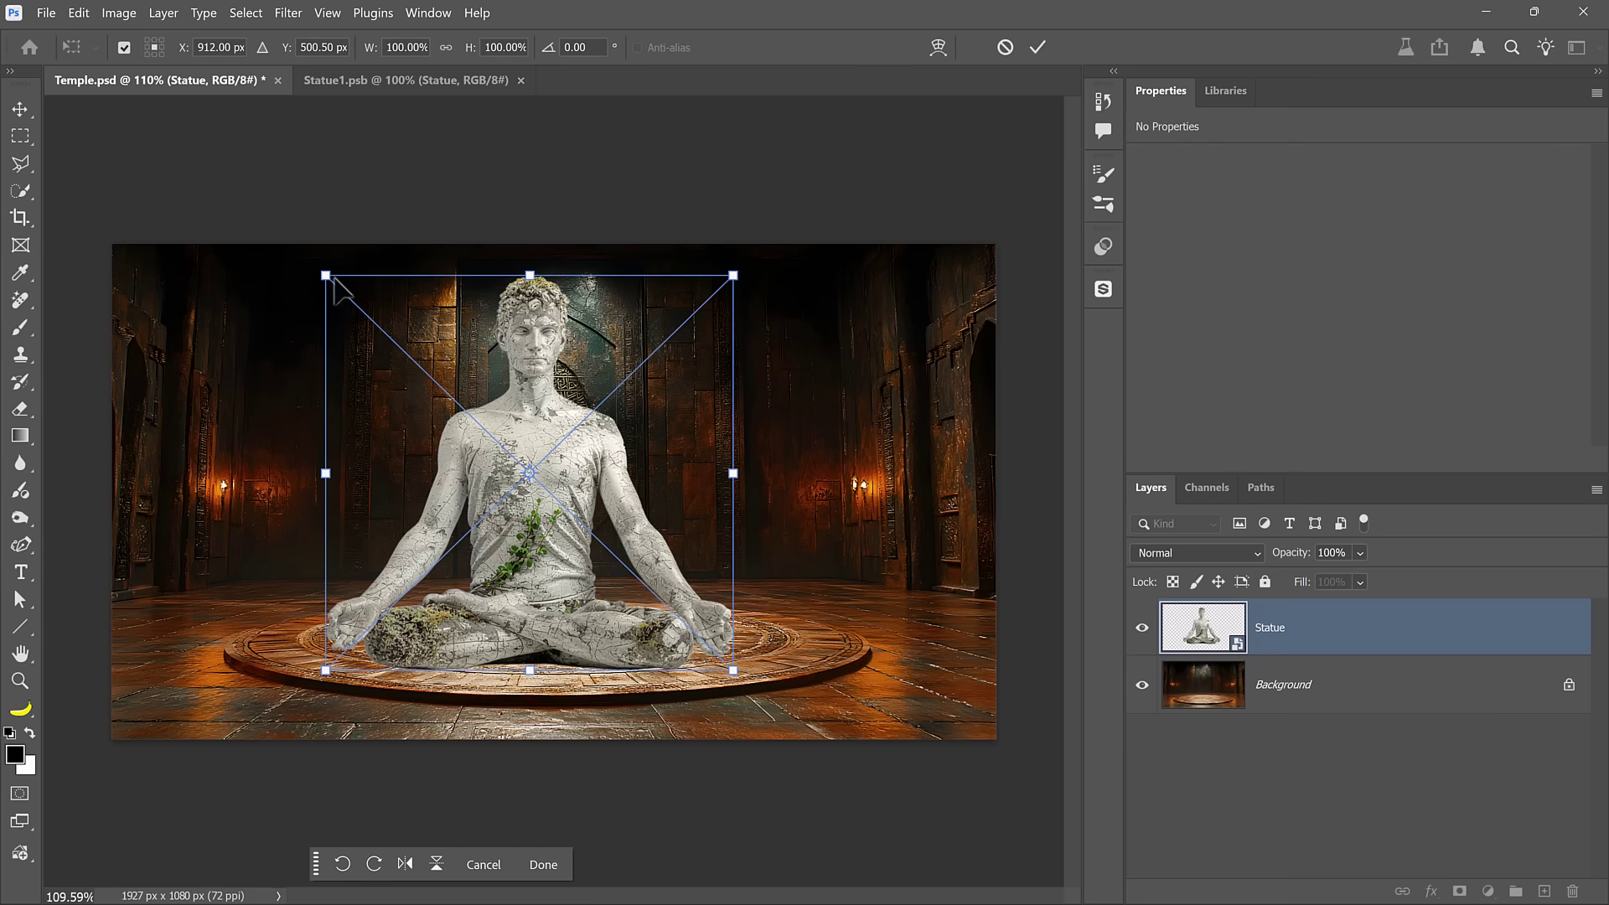
left_click_drag(331, 276, 397, 476)
left_click_drag(634, 640, 576, 614)
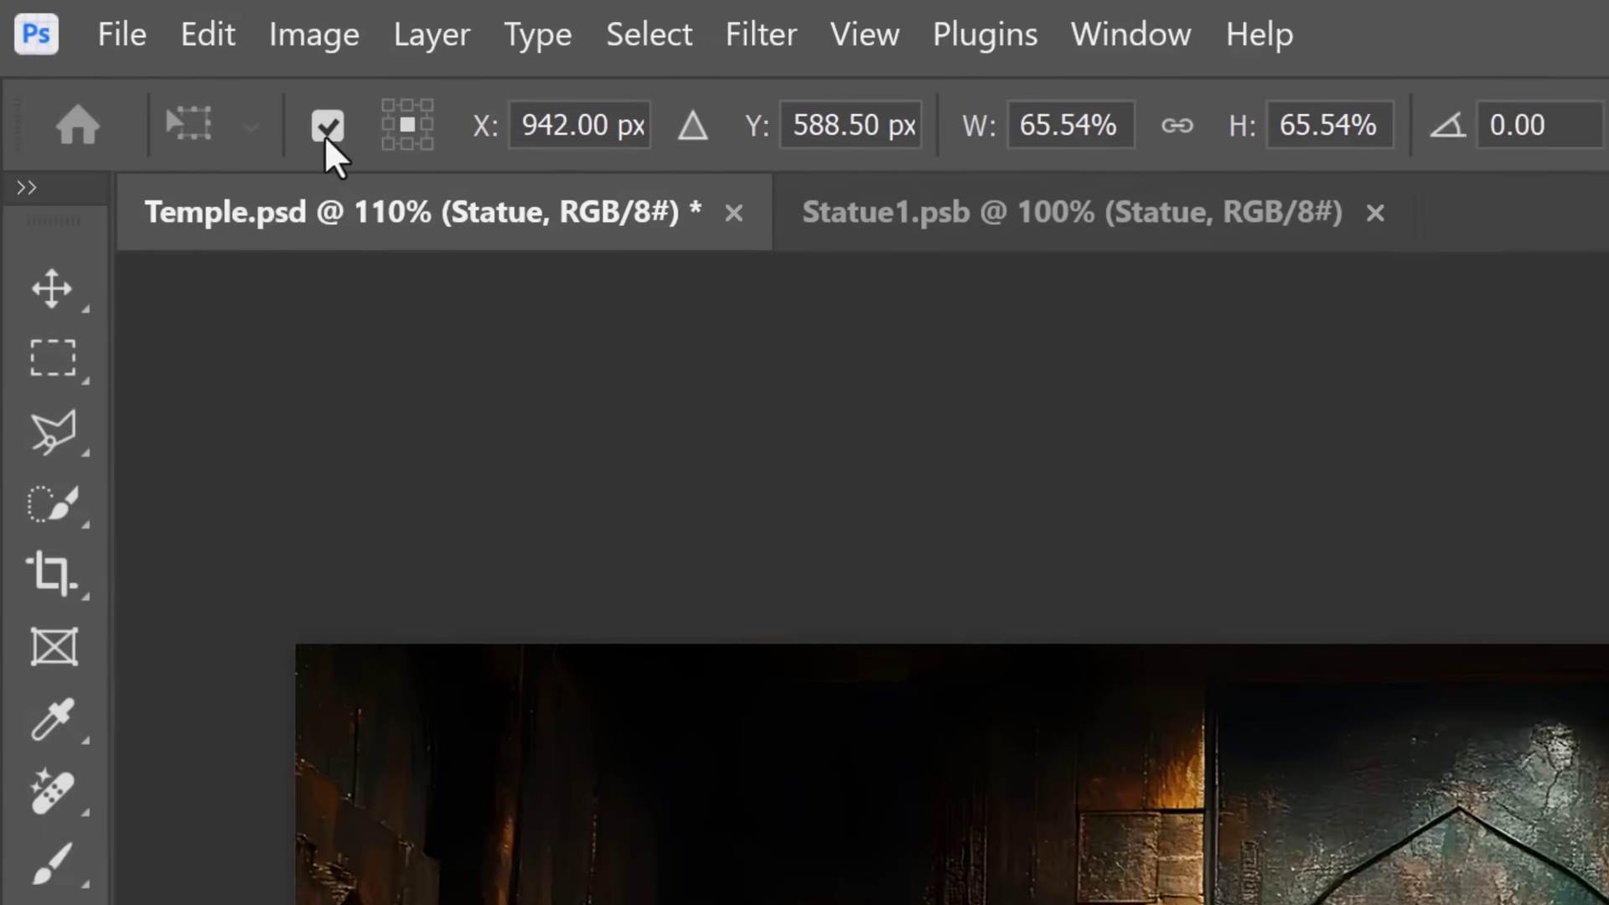
- Show the transform reference point and try its top, bottom-right and centre positions
left_click(124, 48)
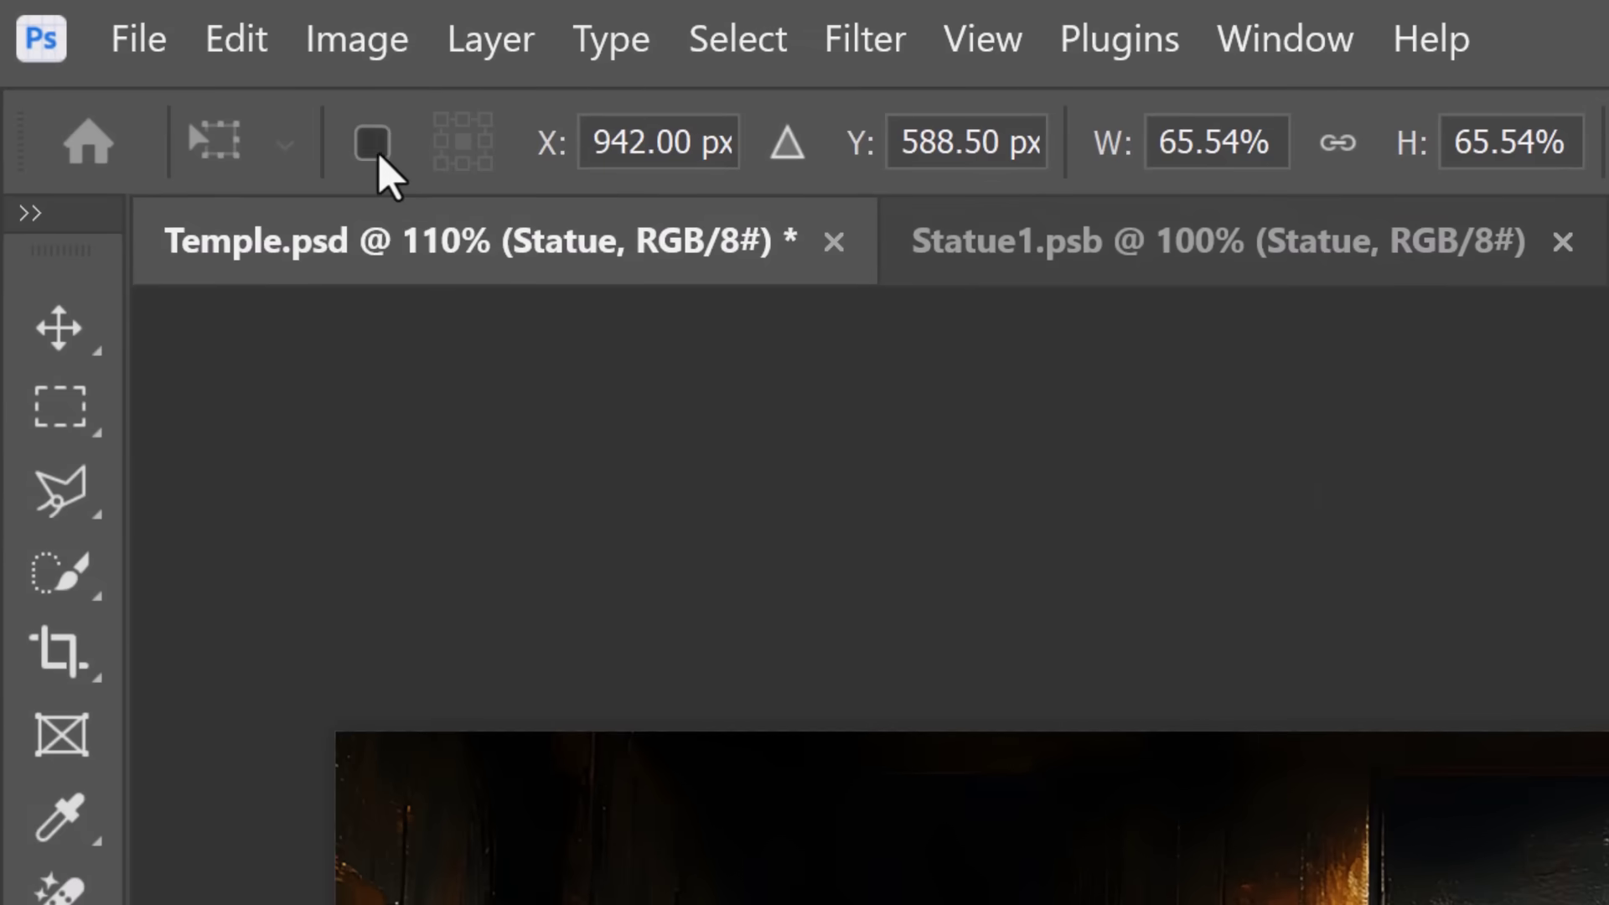
left_click(376, 156)
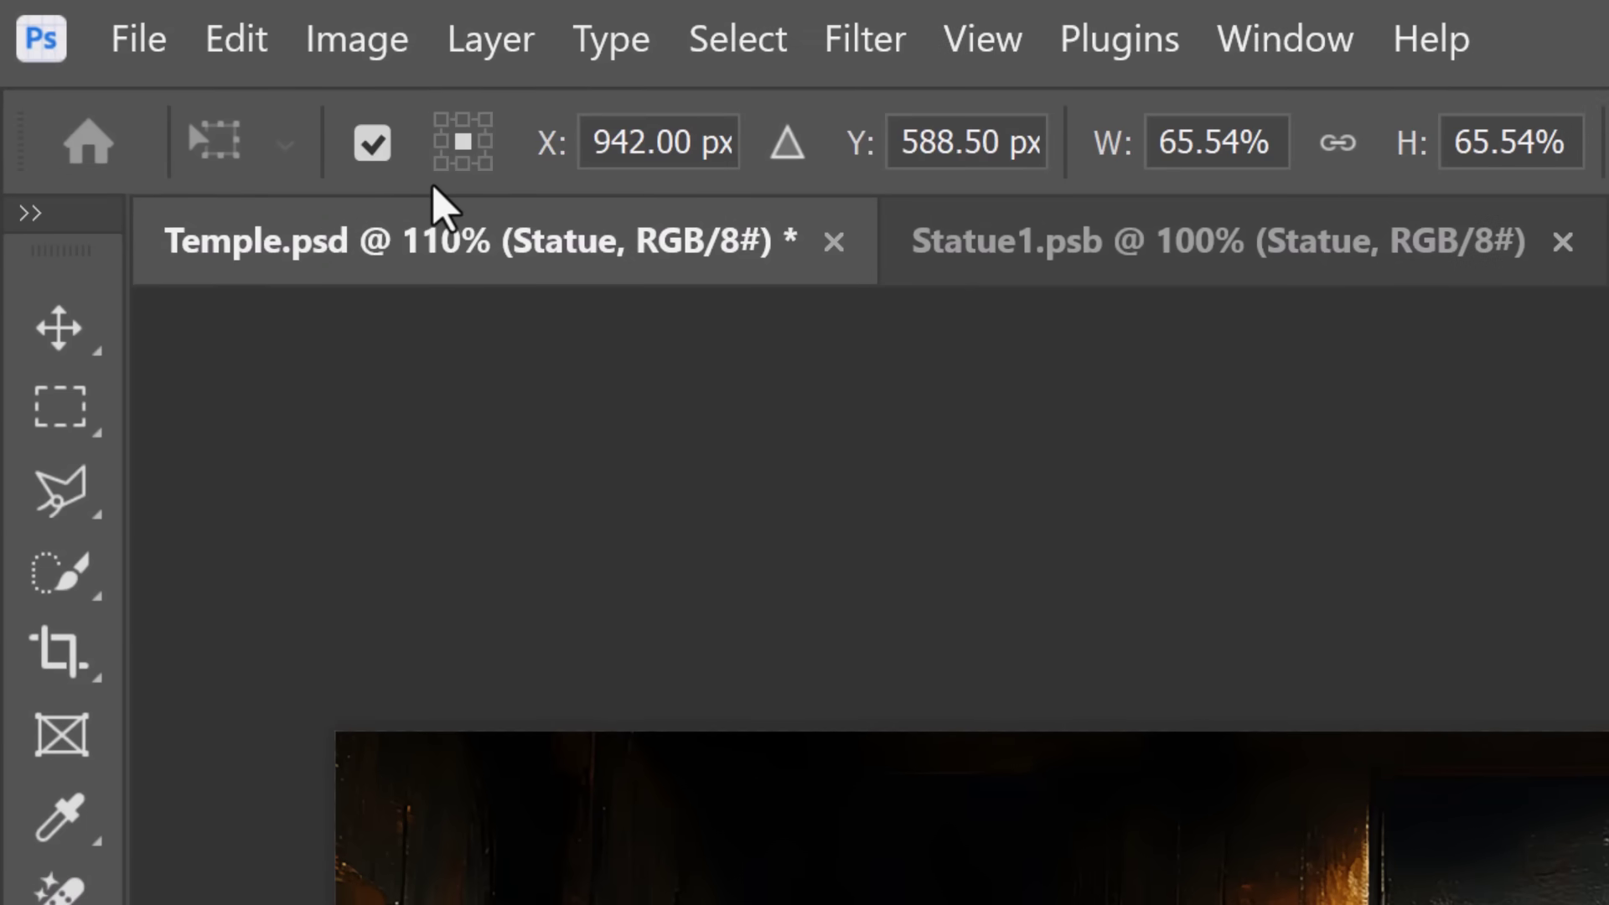
left_click(440, 120)
left_click(463, 120)
left_click(486, 120)
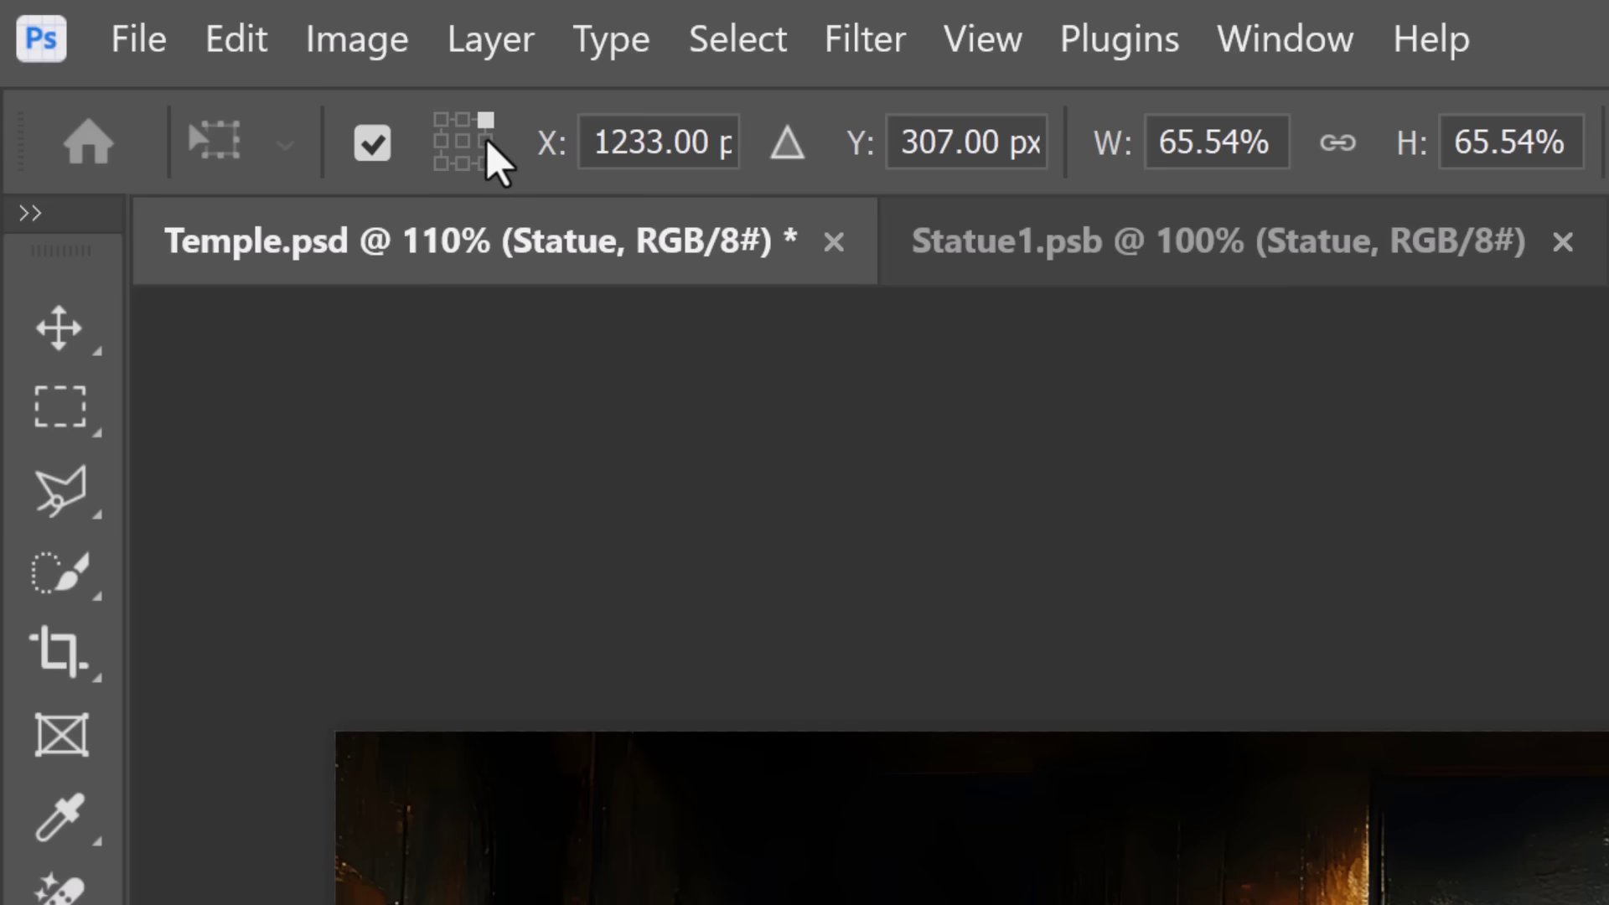
left_click(485, 163)
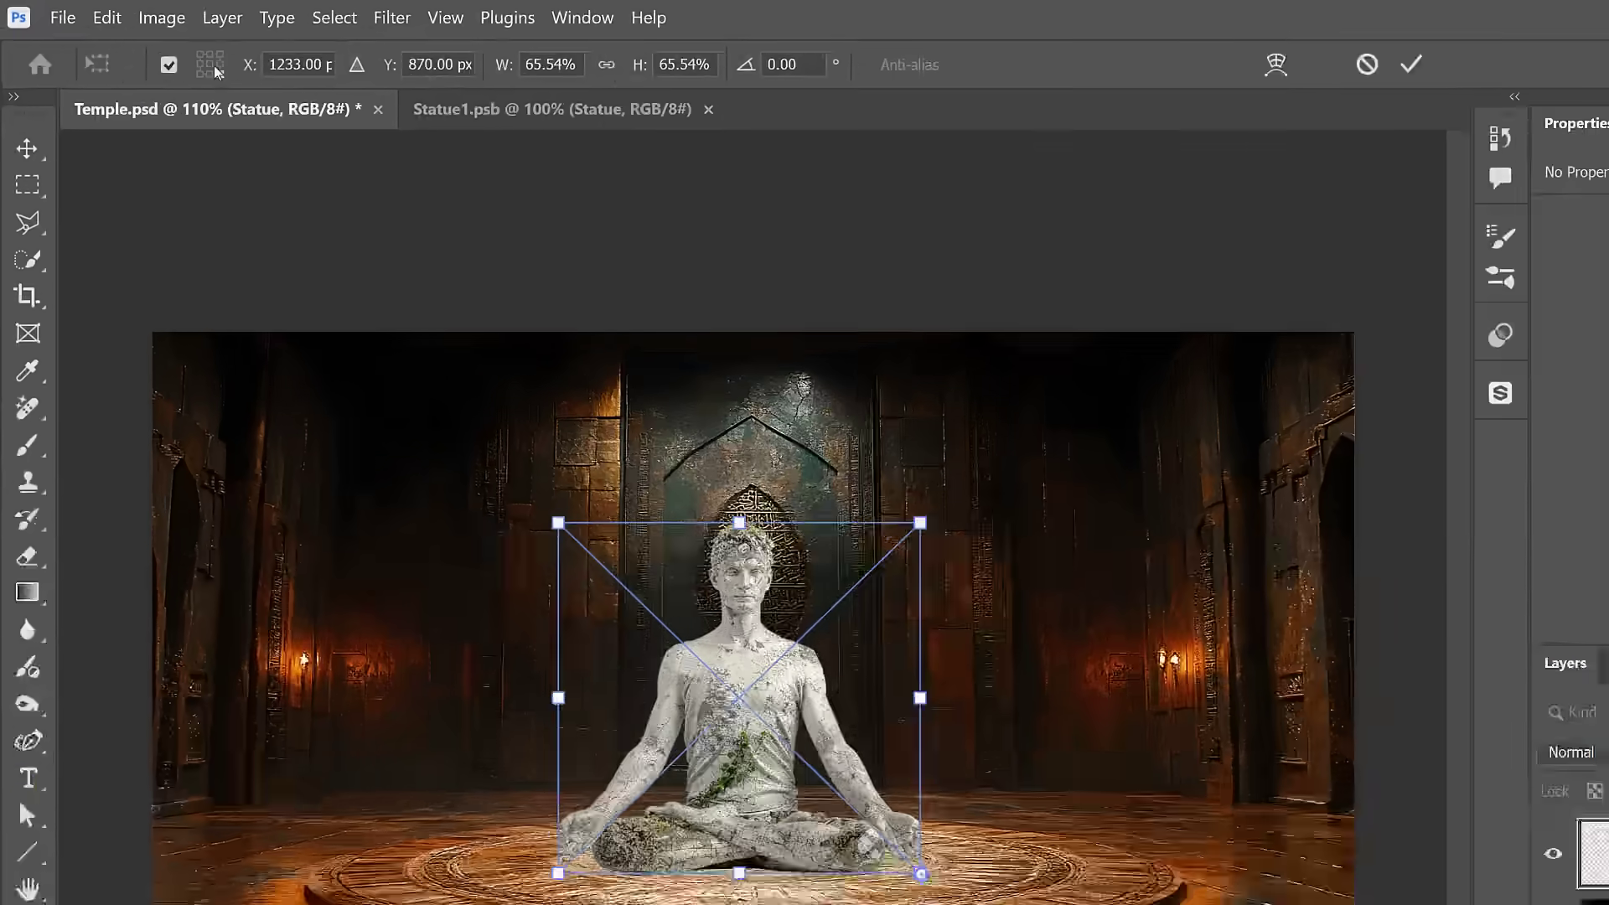
left_click(438, 134)
- Undo a test rotation, then scale the statue from its bottom-centre origin to 740 x 716 px
left_click_drag(549, 510, 844, 252)
left_click_drag(371, 704, 630, 611)
key("ctrl+z")
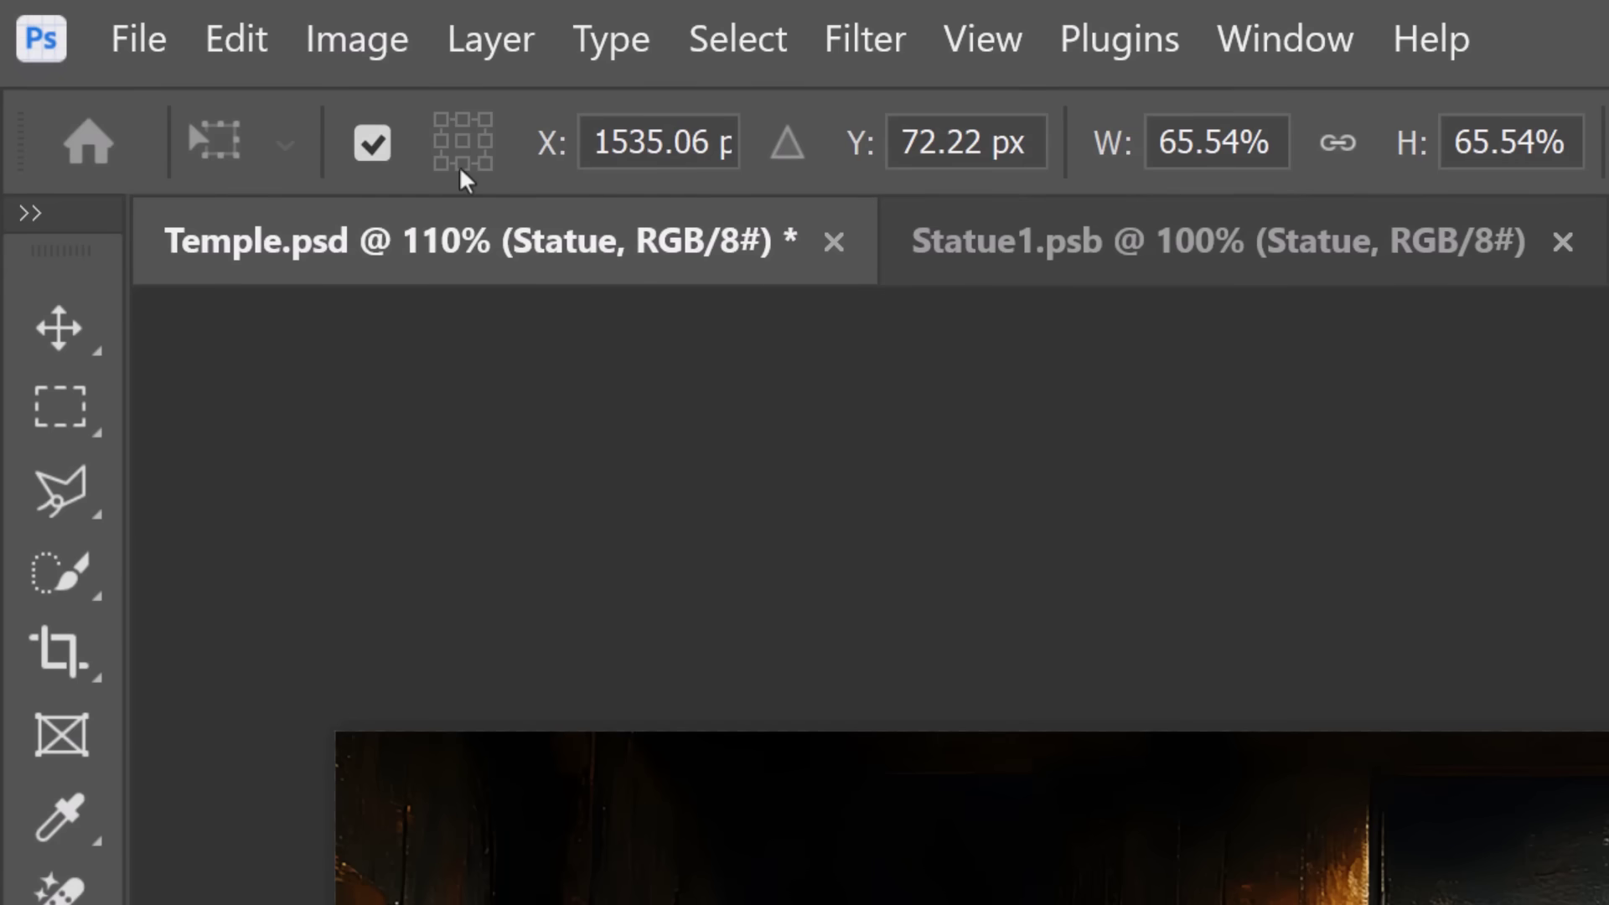
left_click(462, 164)
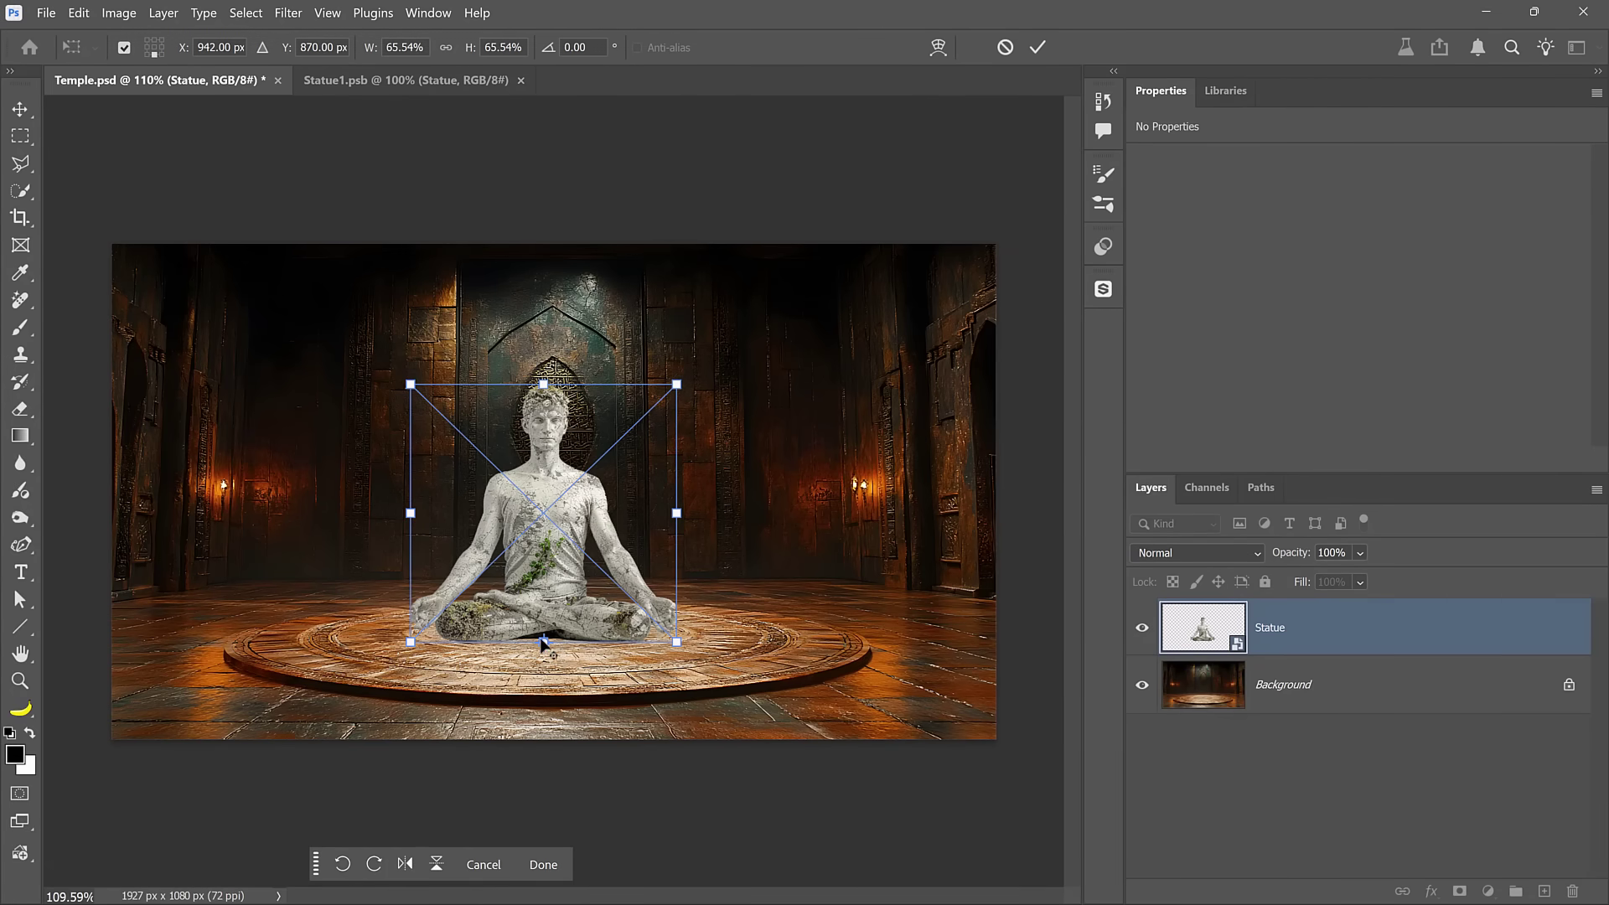
left_click_drag(410, 384, 223, 403)
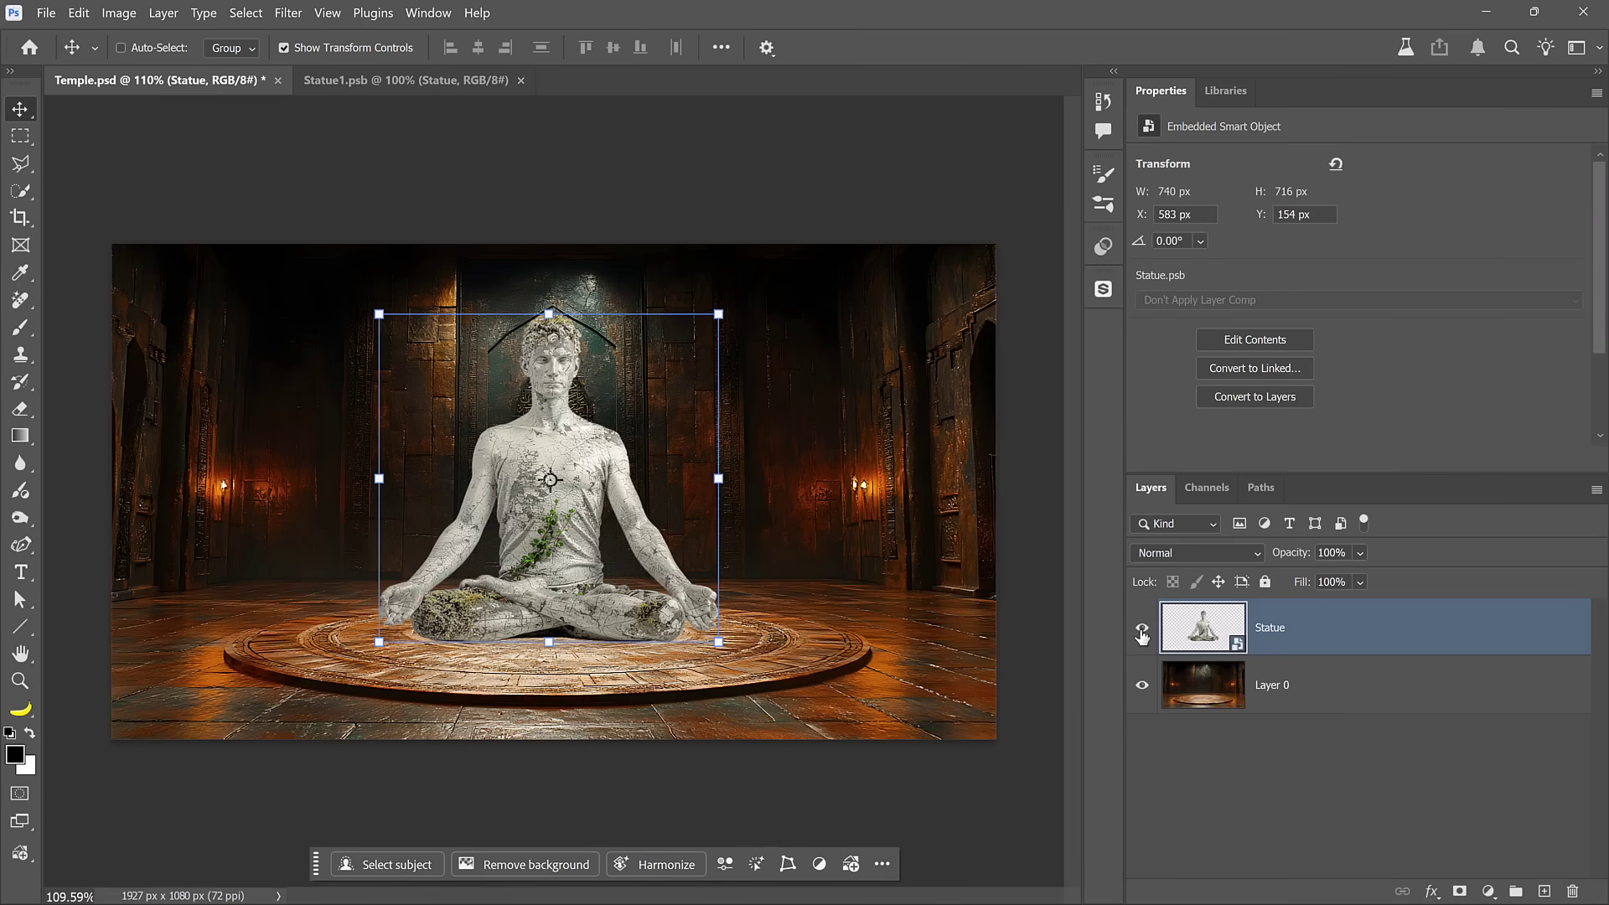
- Hide the Statue layer and convert the background Layer 0 to a smart object
left_click(1141, 630)
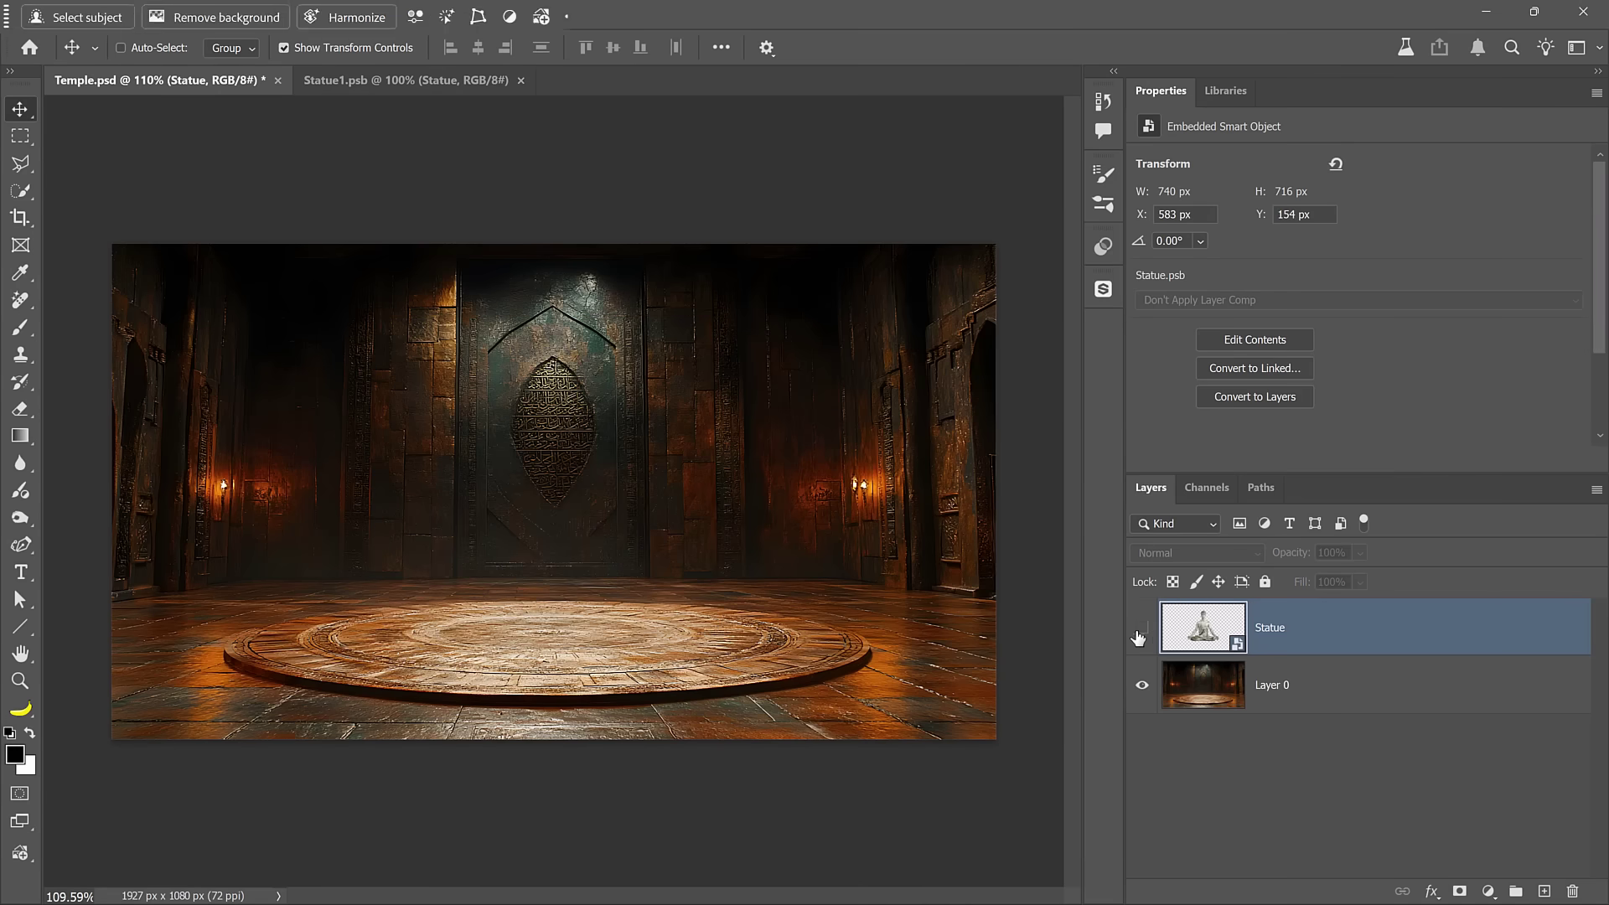
right_click(1336, 691)
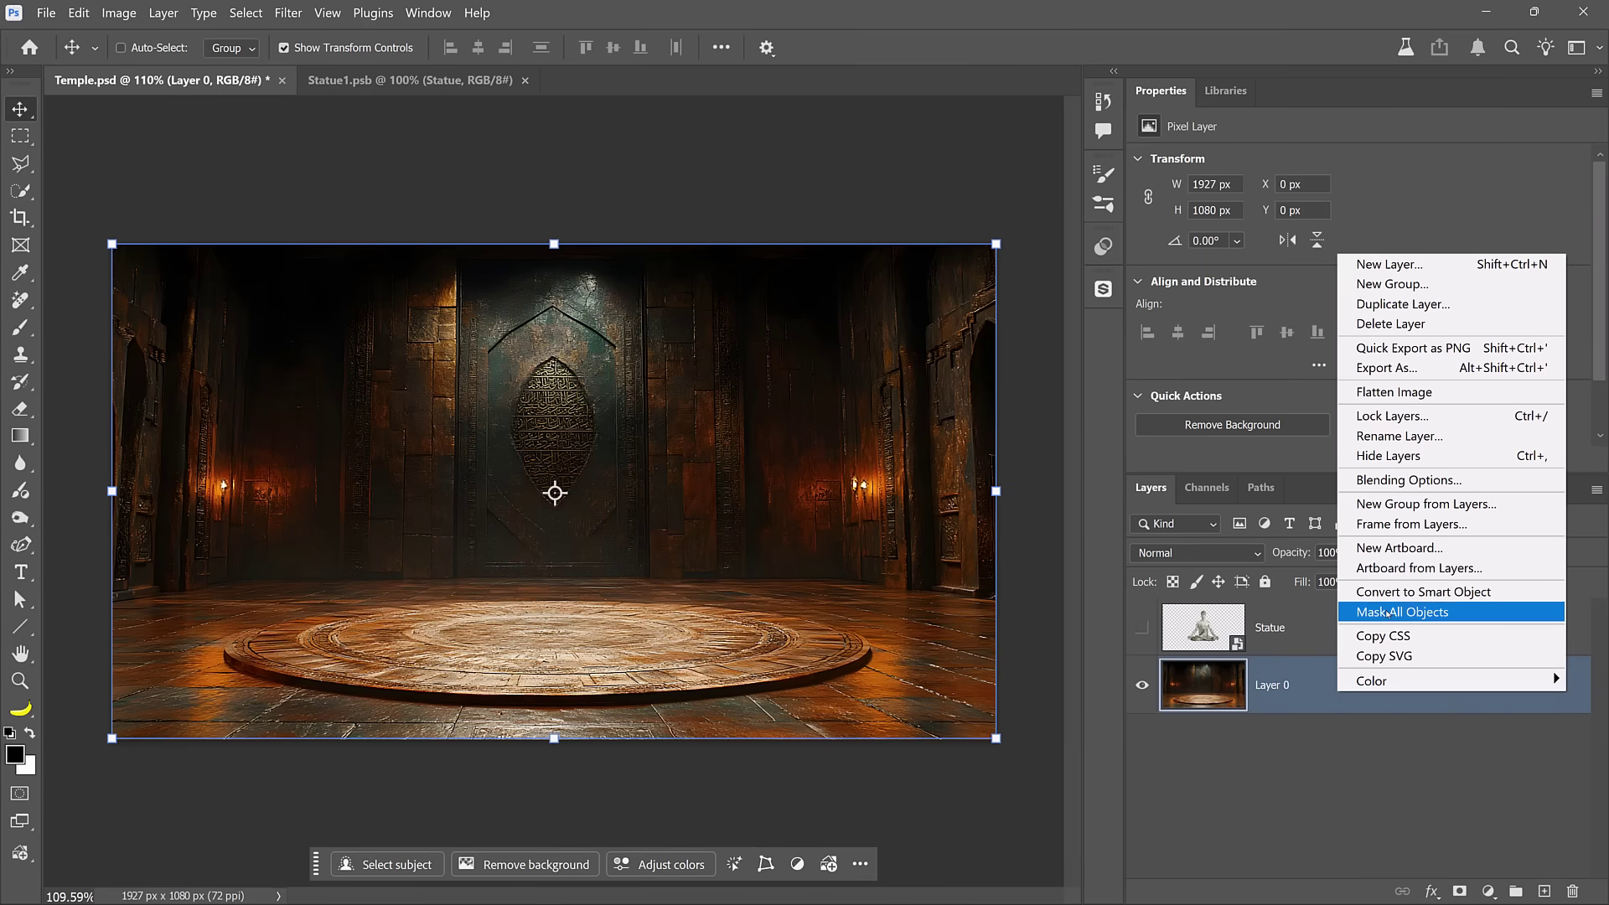
left_click(1382, 592)
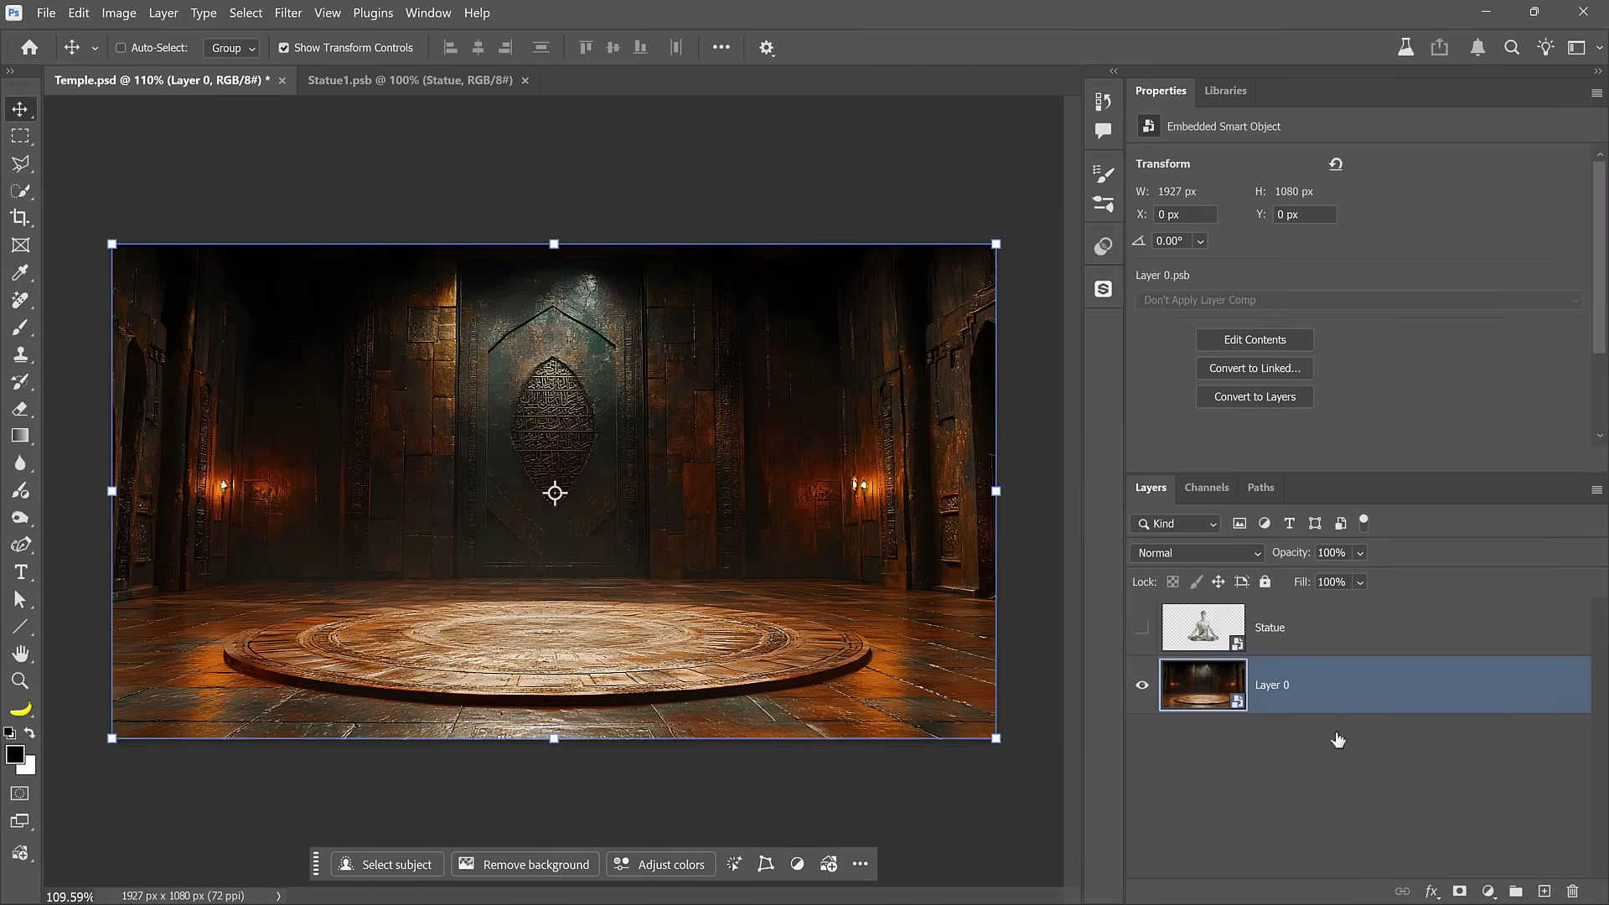
left_click(286, 13)
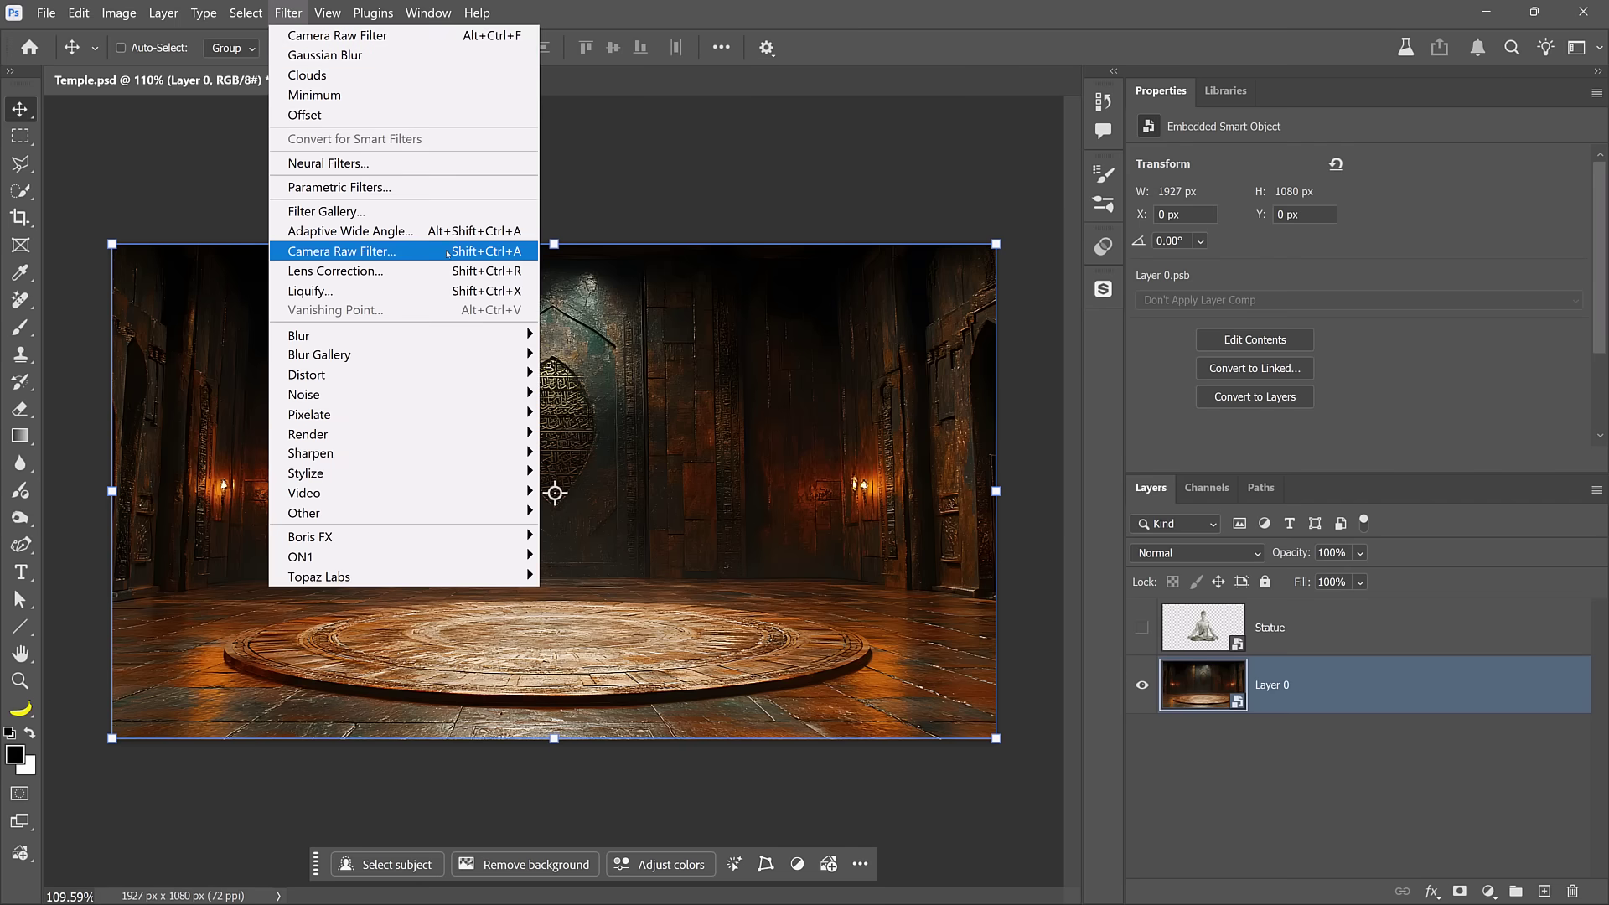
- In the Camera Raw Filter, enable Lens Blur with Circle bokeh and blur amount 35
left_click(448, 252)
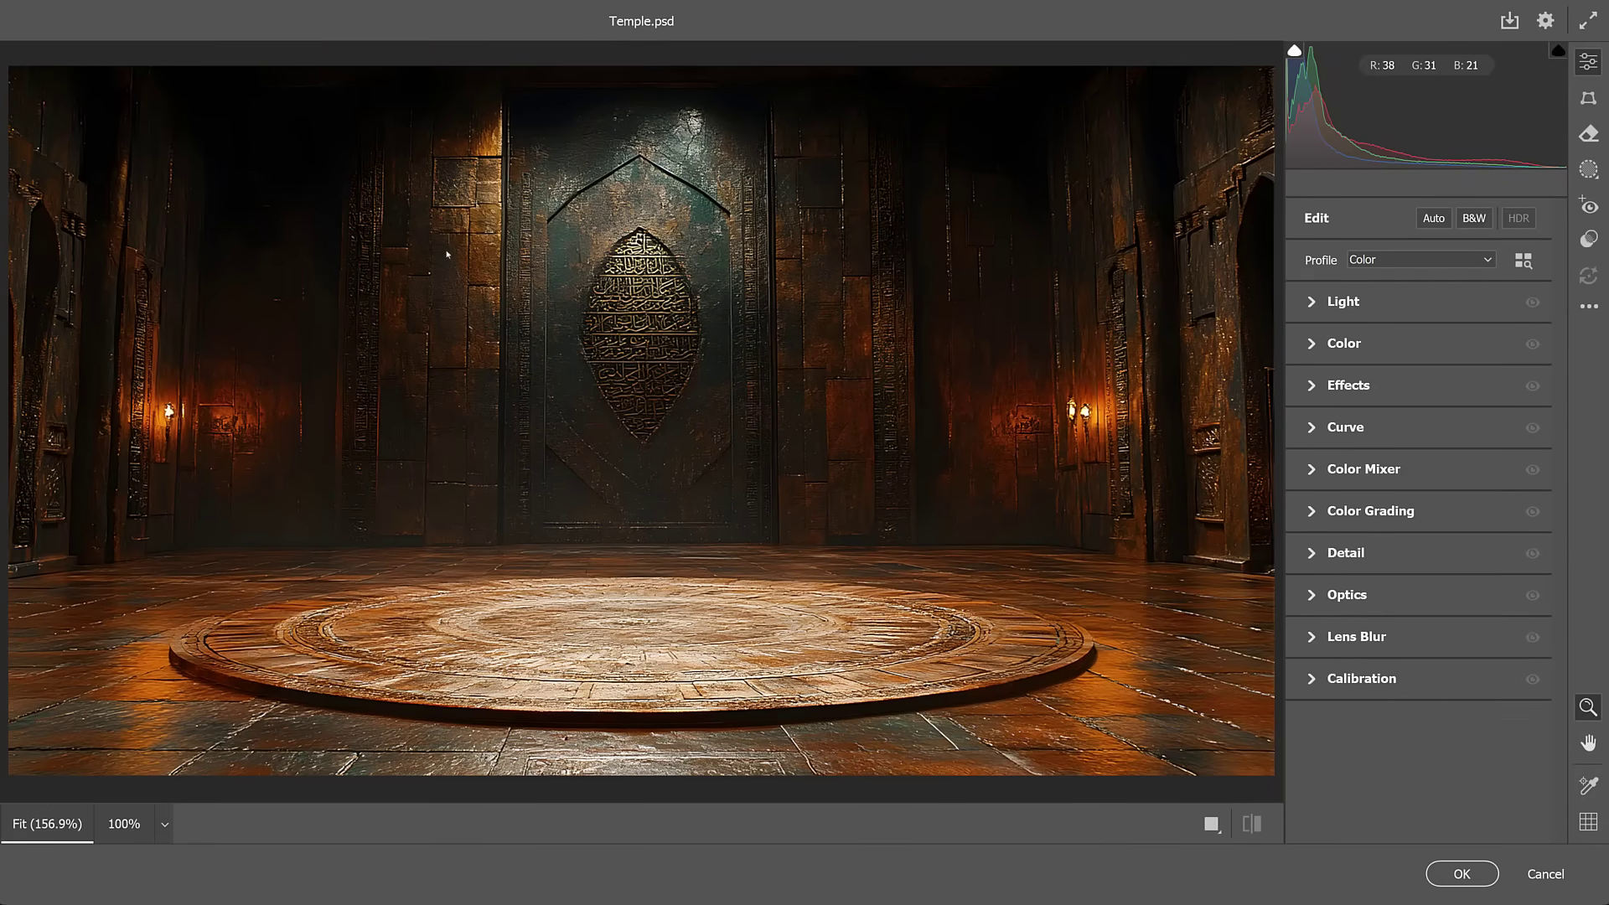
left_click(1310, 638)
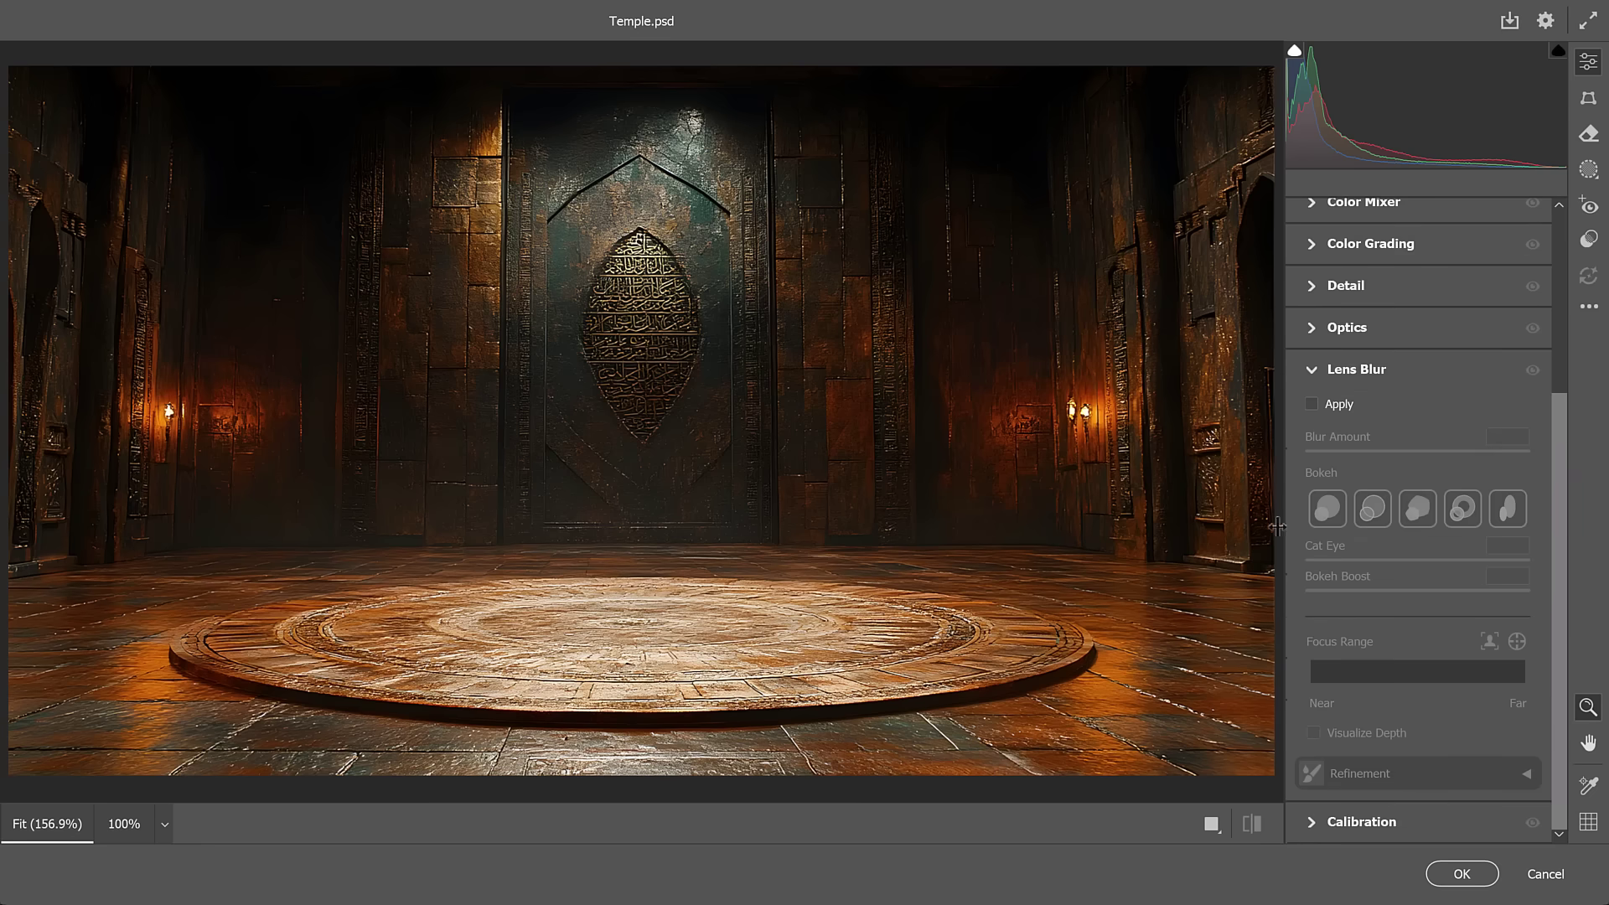
left_click(1311, 403)
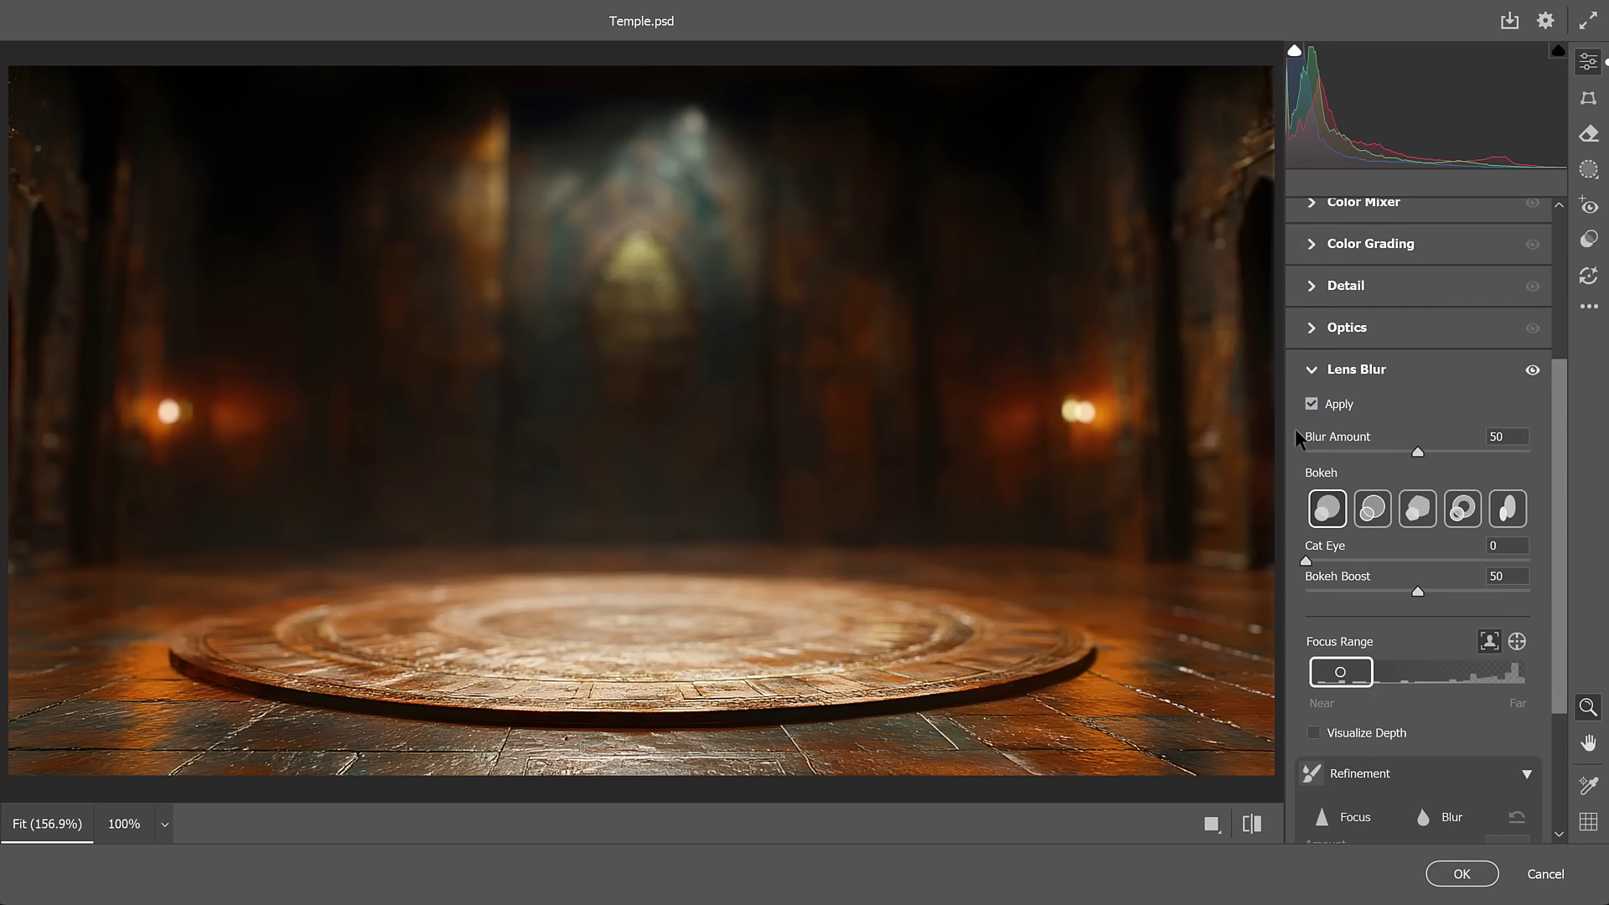
left_click(1462, 507)
left_click(1508, 513)
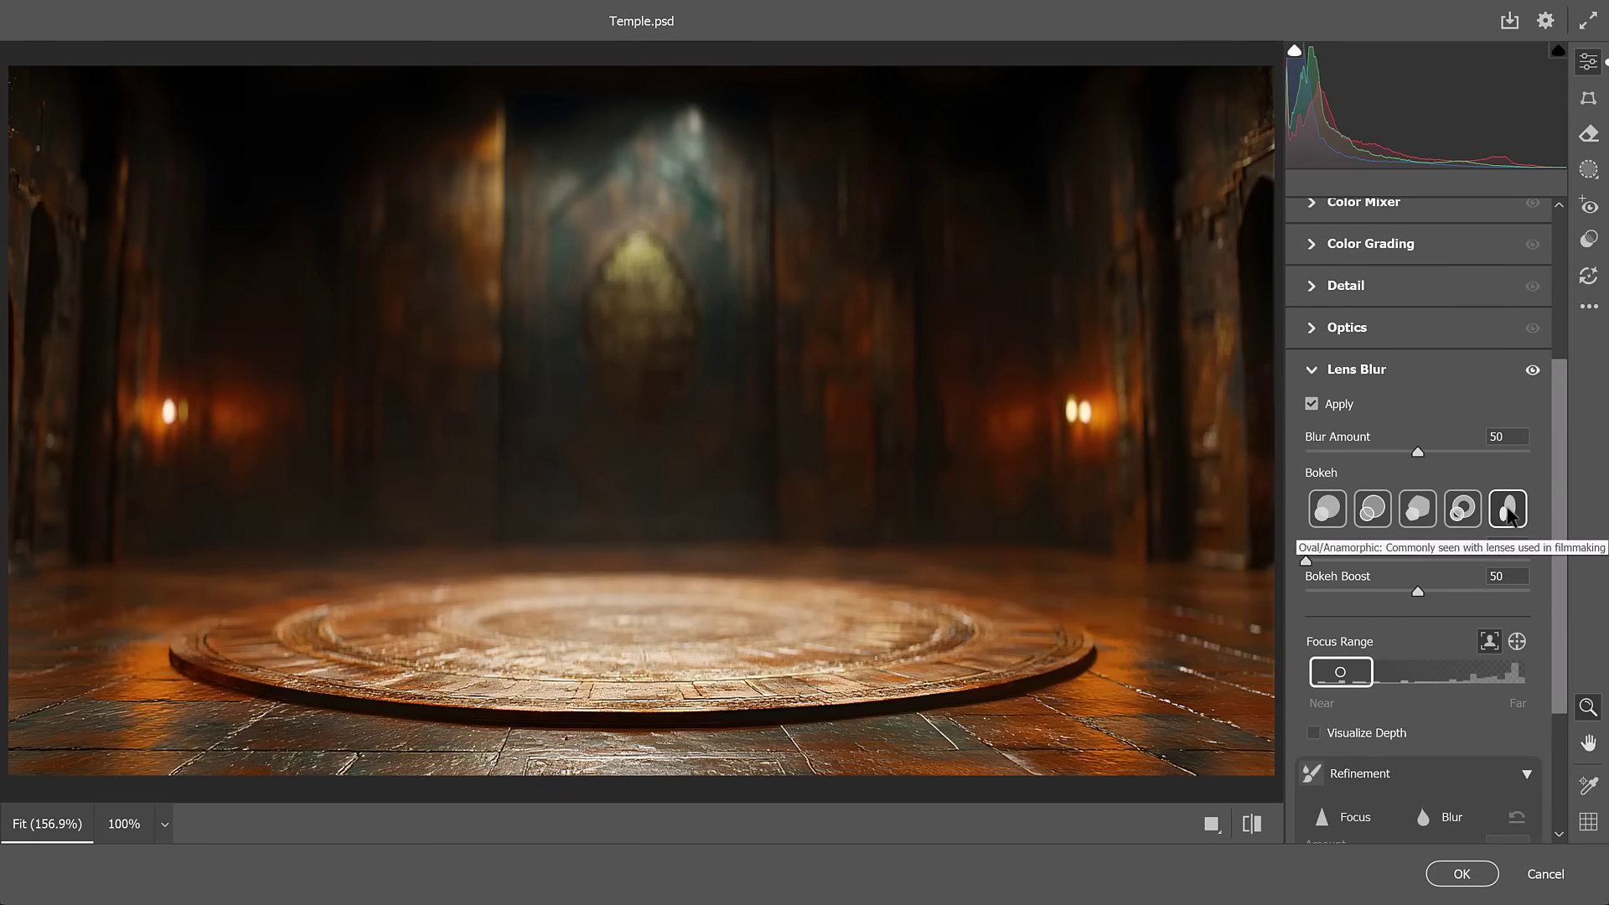
left_click(1335, 509)
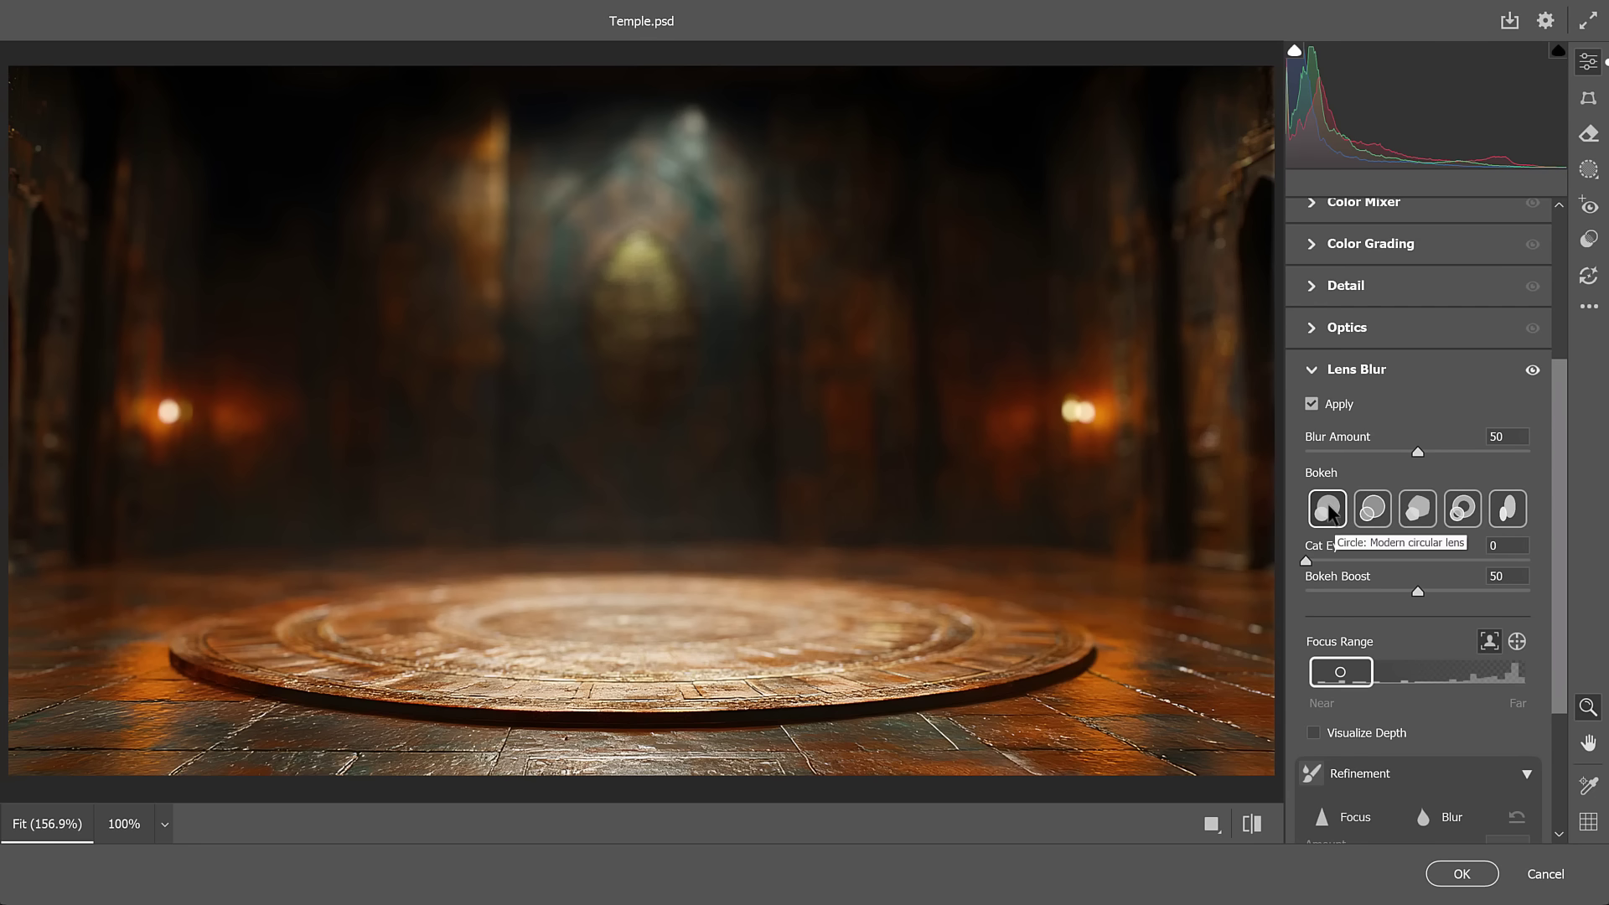
left_click_drag(1417, 452, 1384, 457)
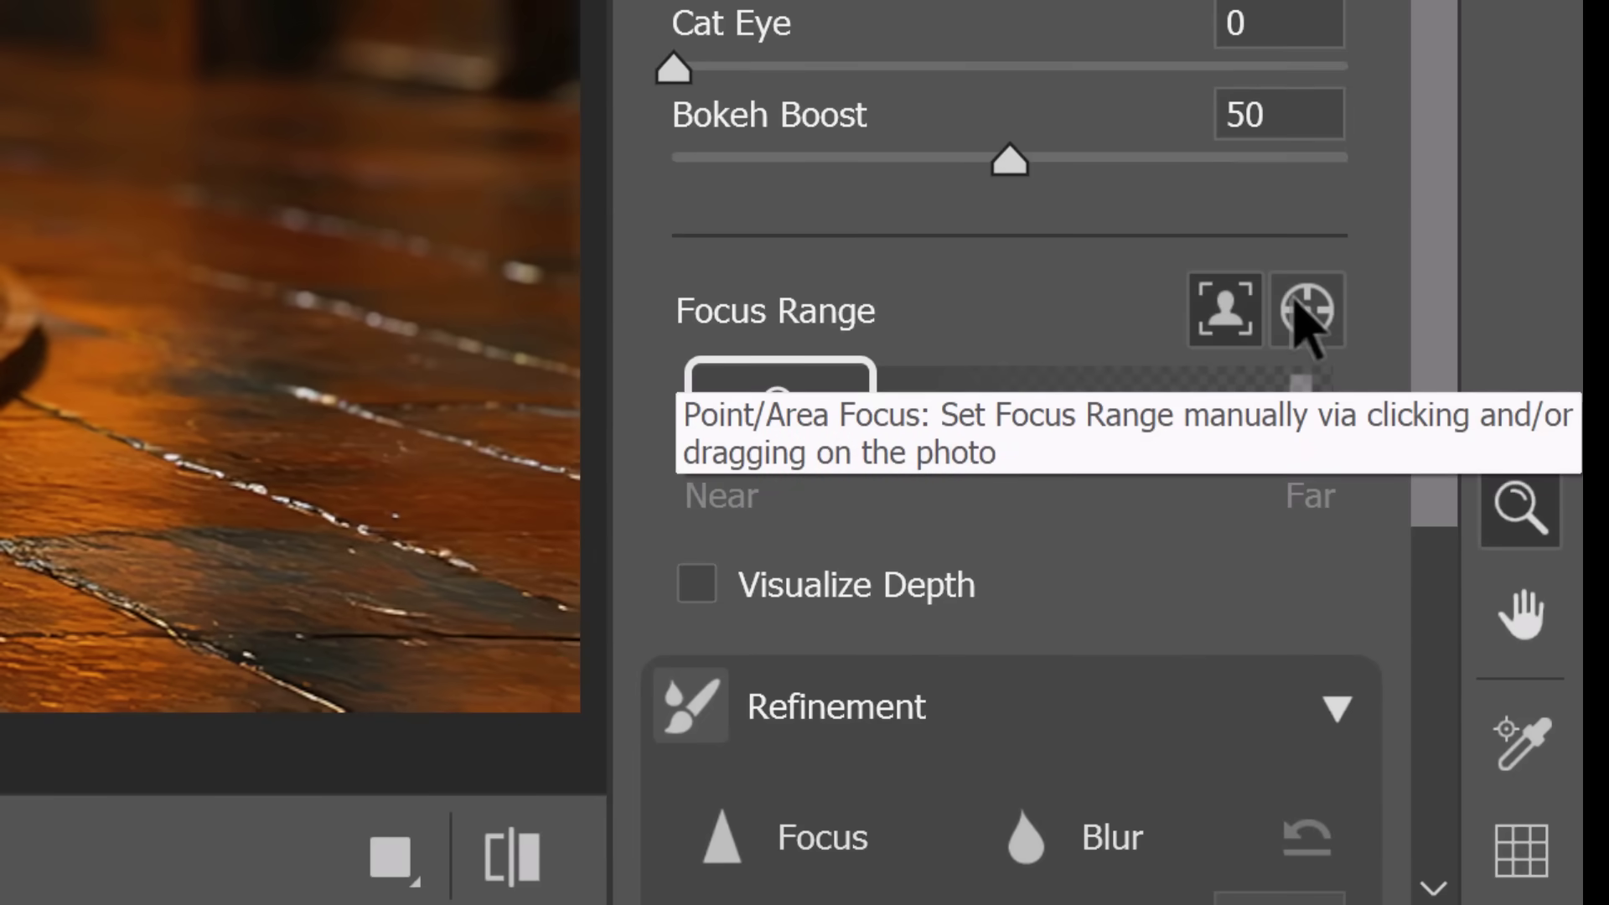
- Focus the blur on the central platform, narrow the focus range, and apply the filter
left_click(1296, 306)
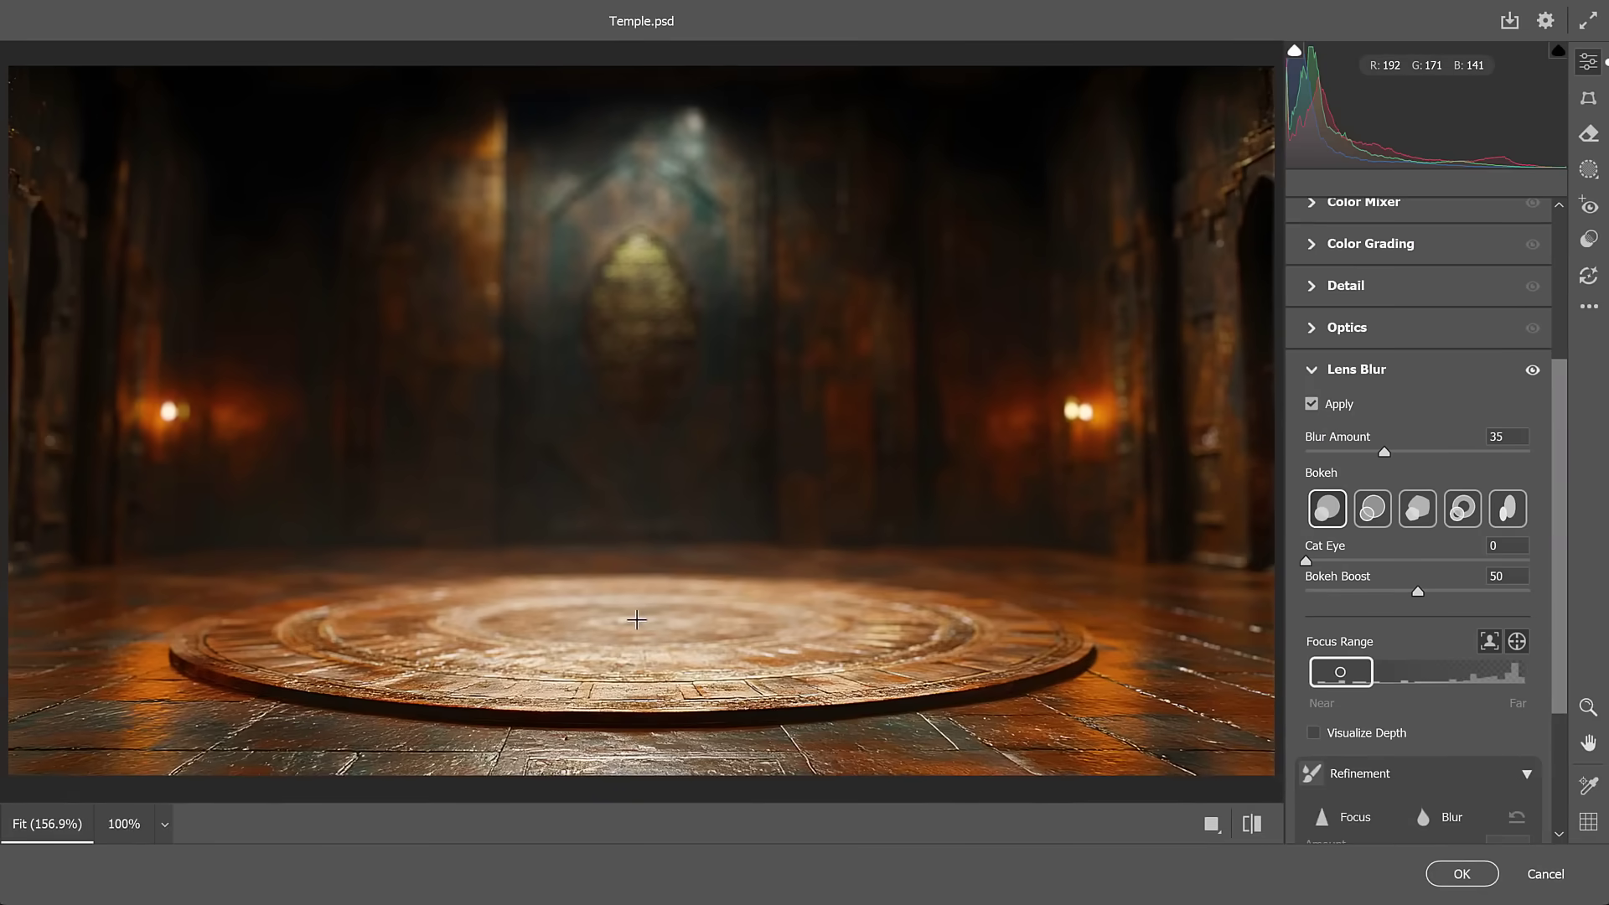
left_click(636, 620)
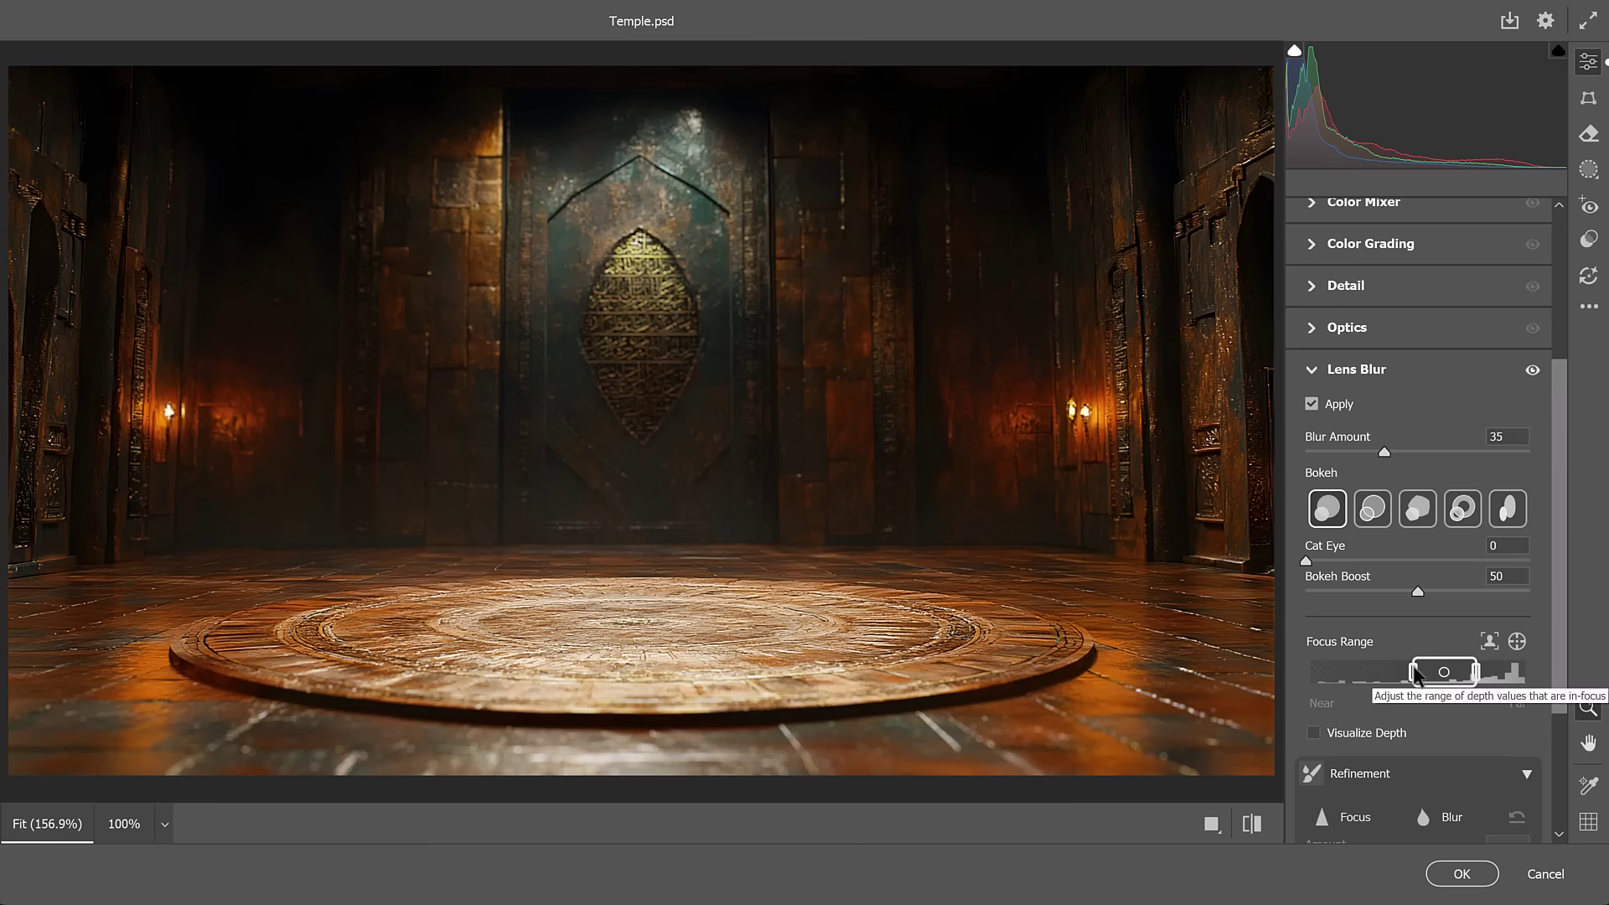
left_click_drag(1415, 675, 1360, 689)
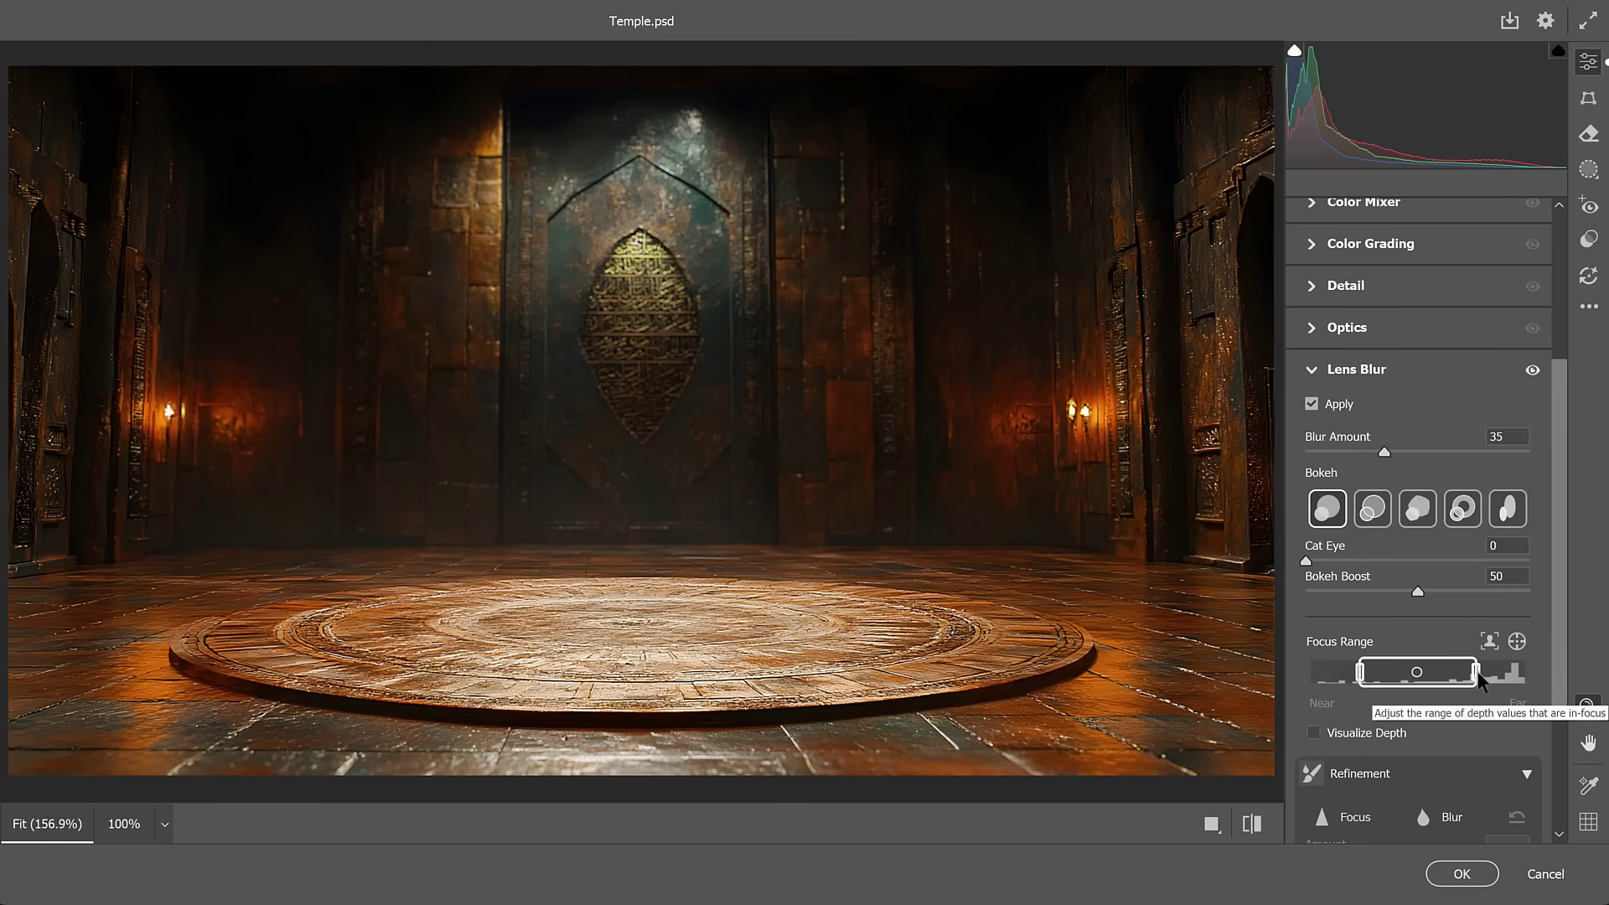
left_click_drag(1477, 679, 1443, 675)
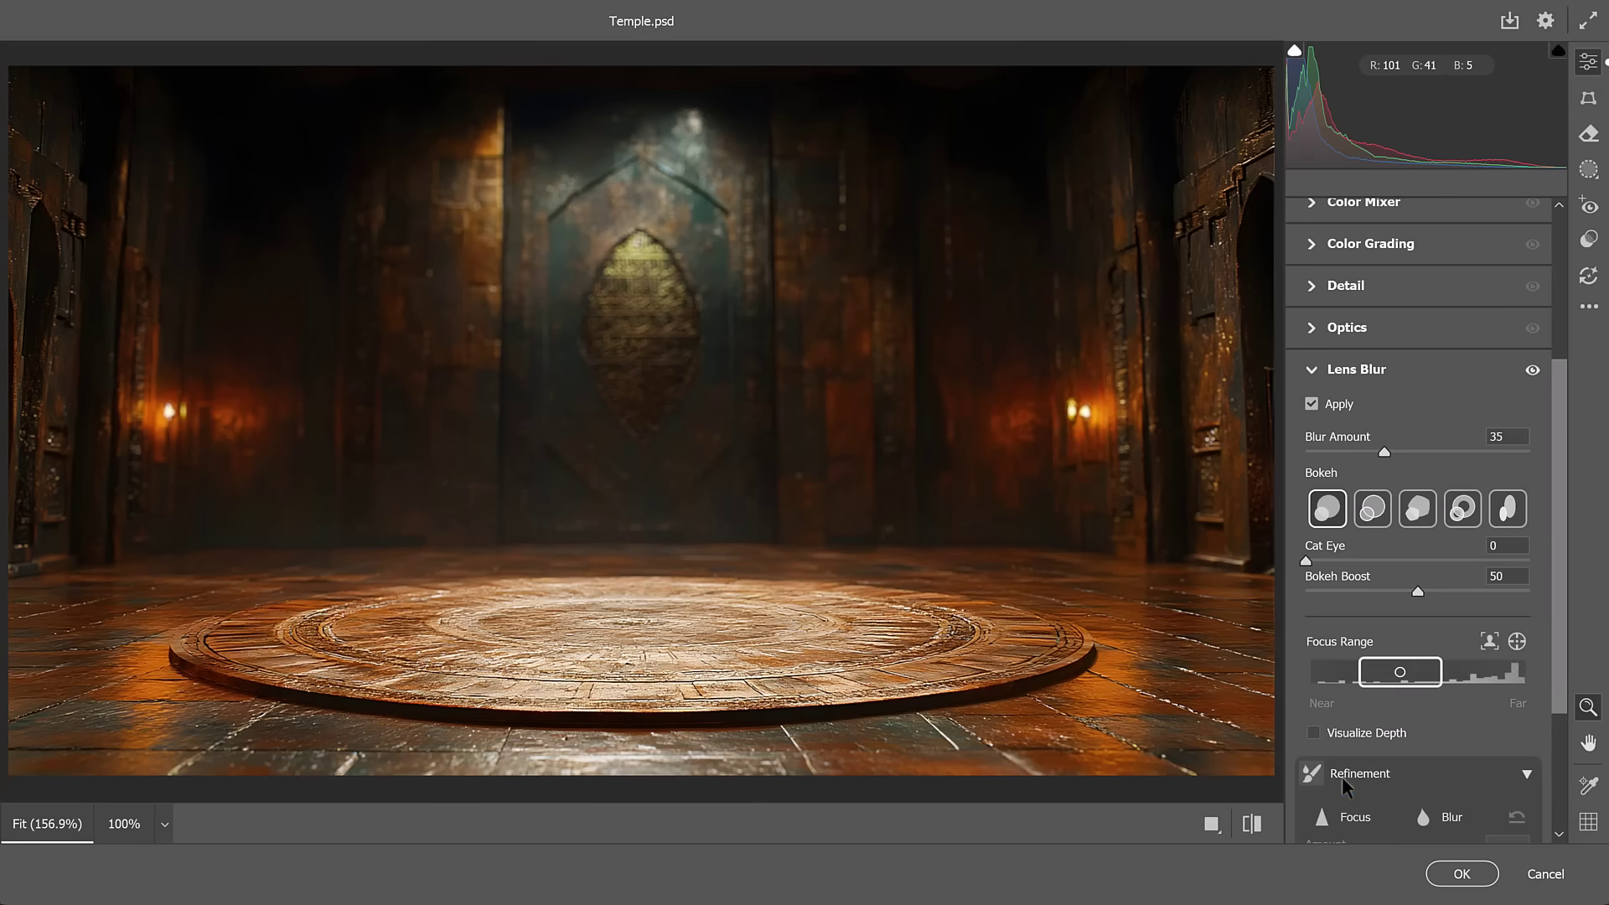
left_click(1461, 874)
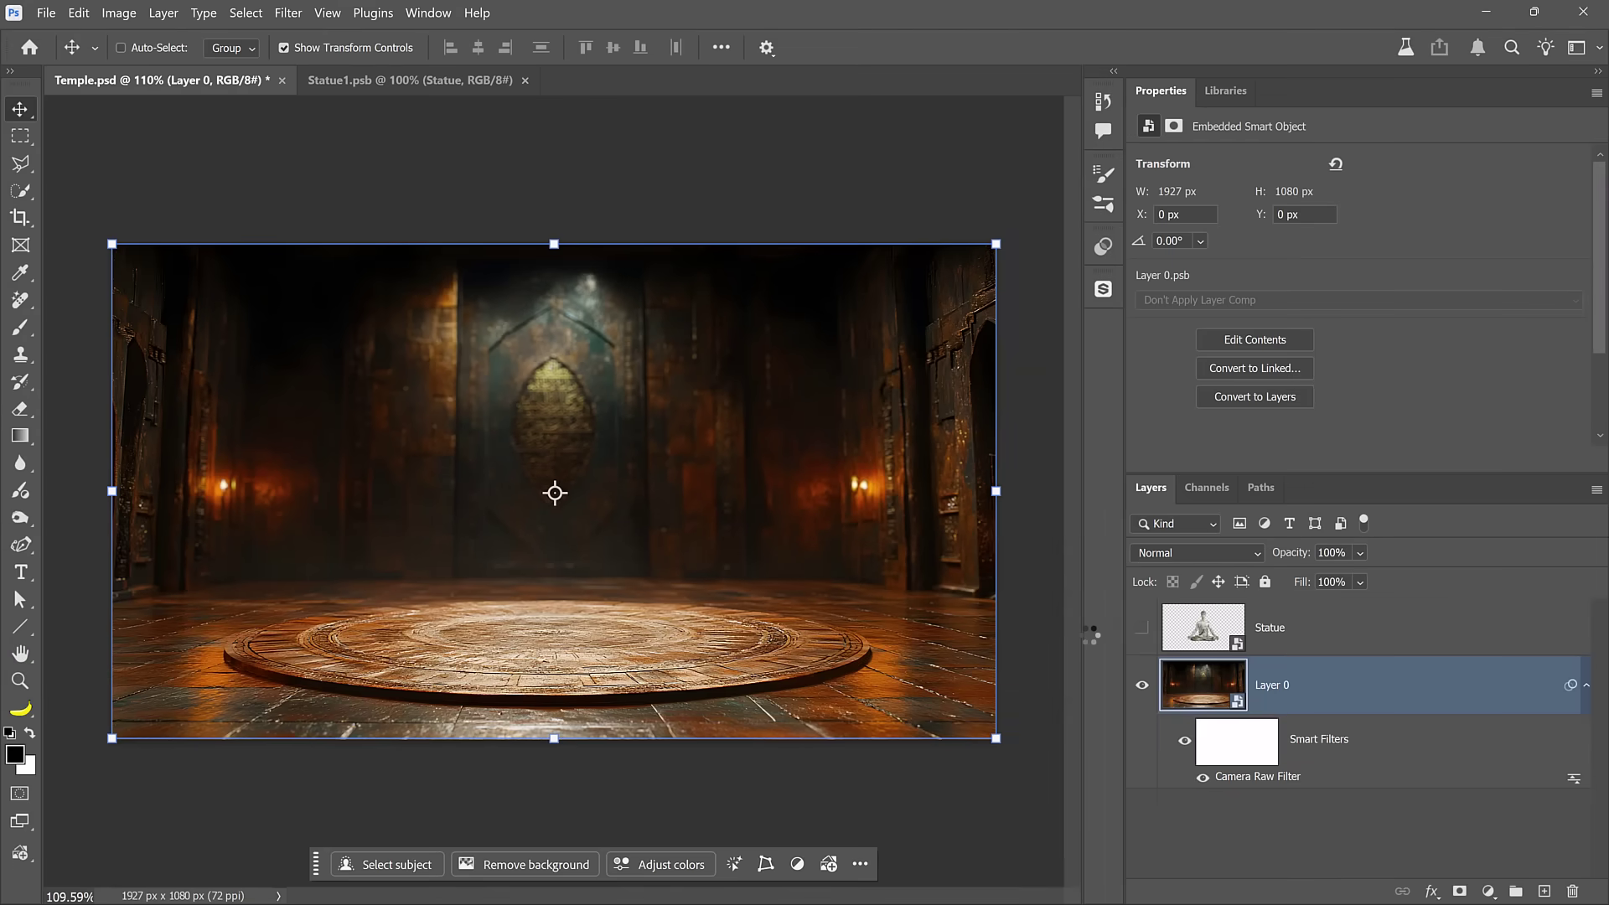
- Show and select the Statue layer, Harmonize it, and keep variation 1 of 3
left_click(1141, 628)
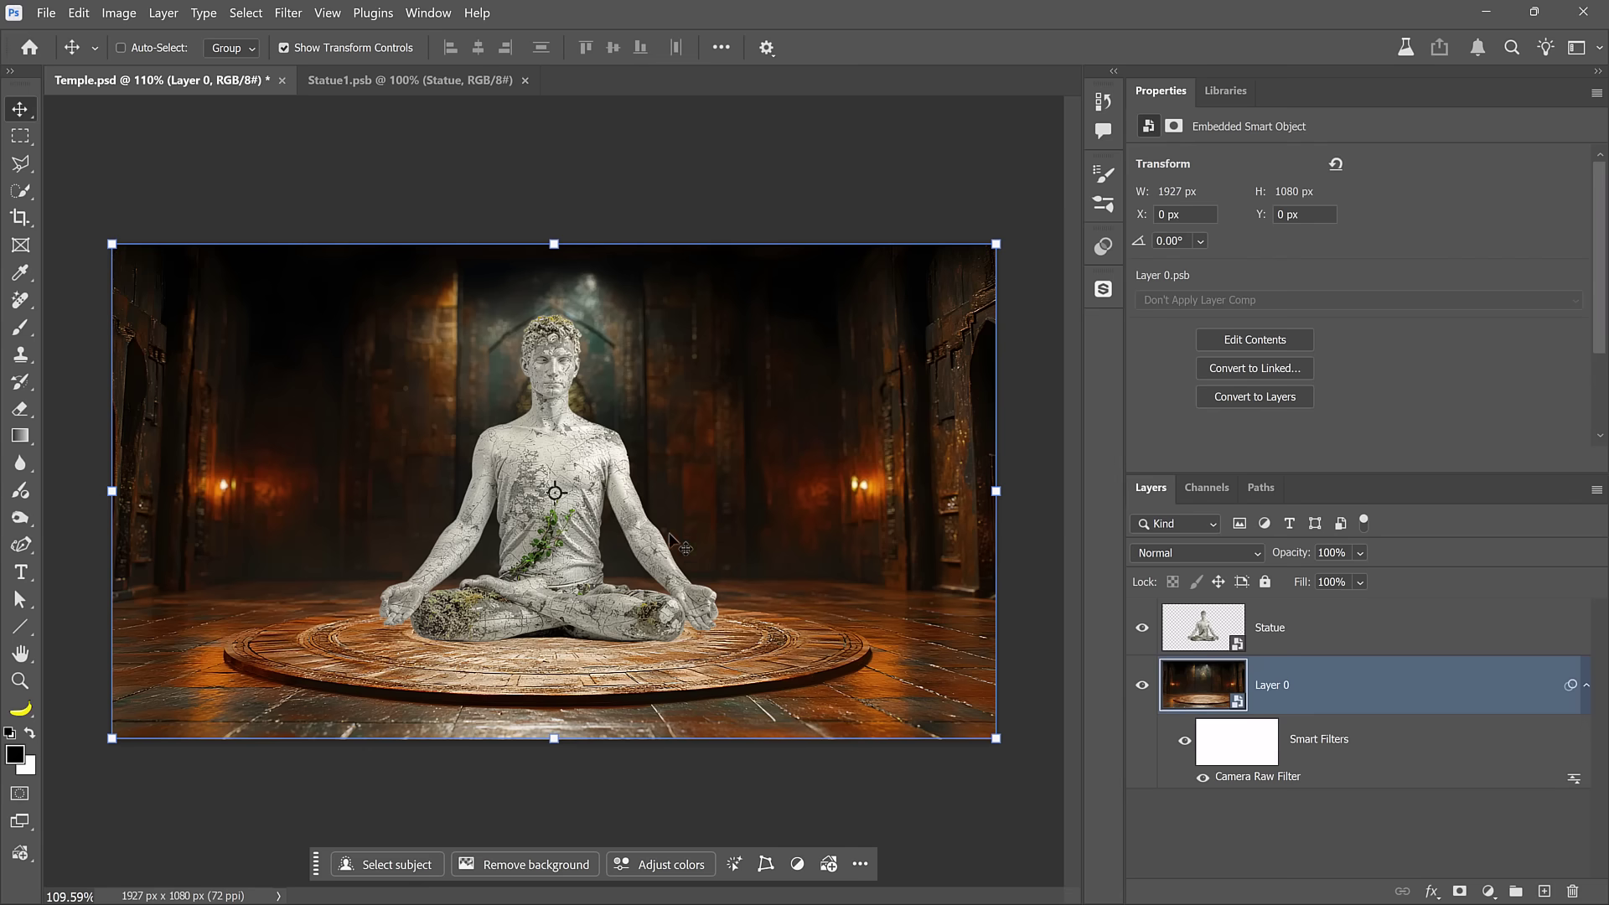
left_click(1347, 643)
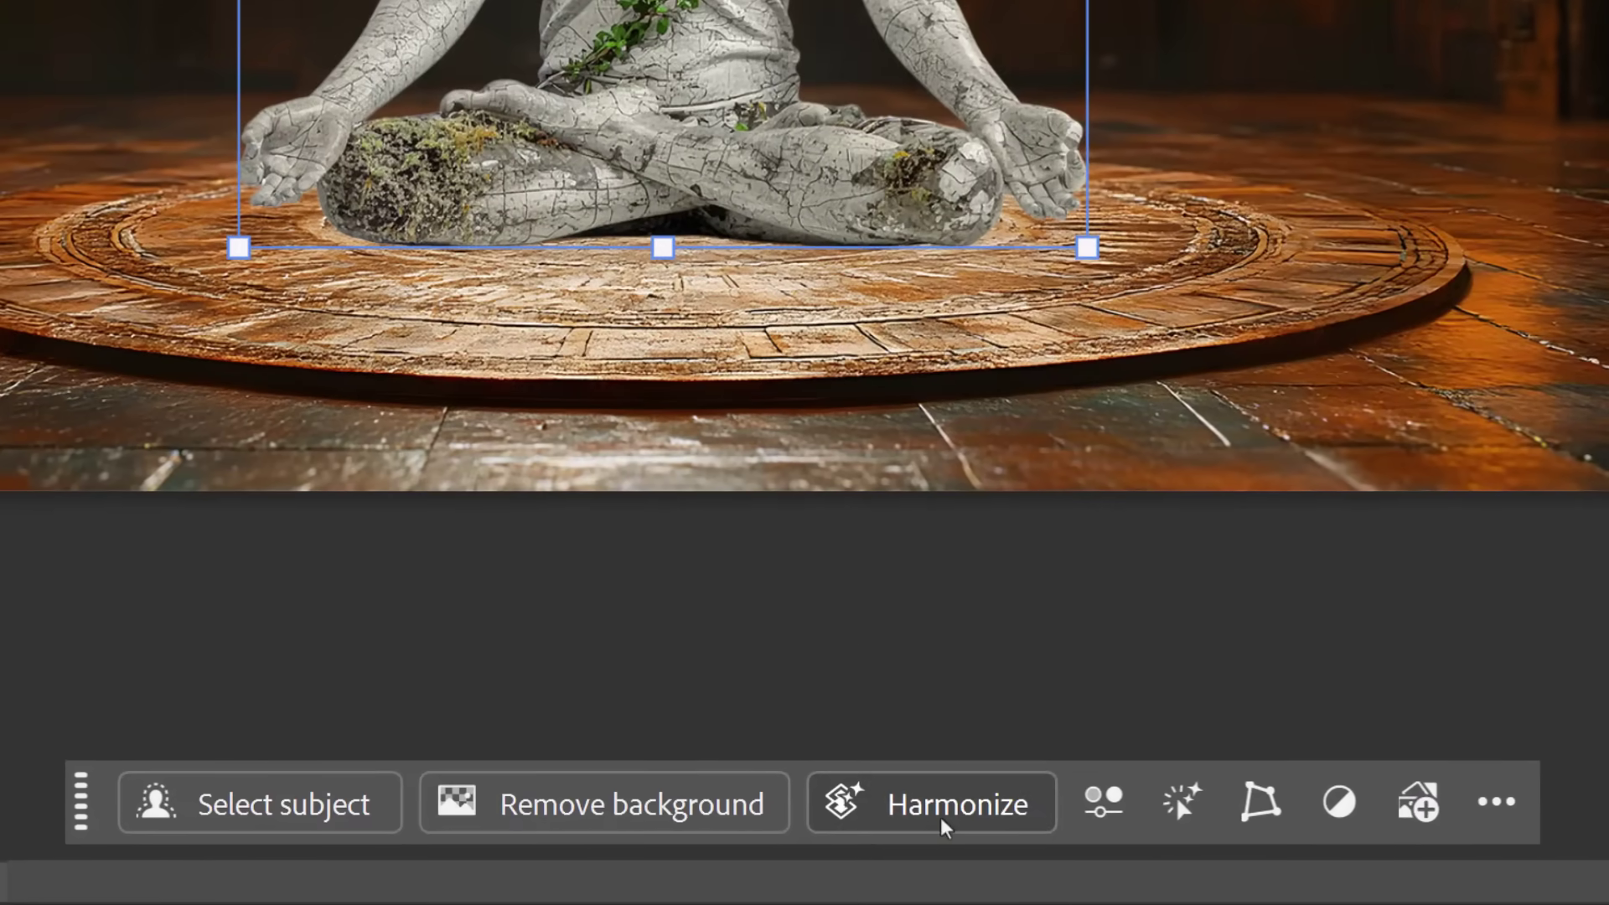
left_click(942, 820)
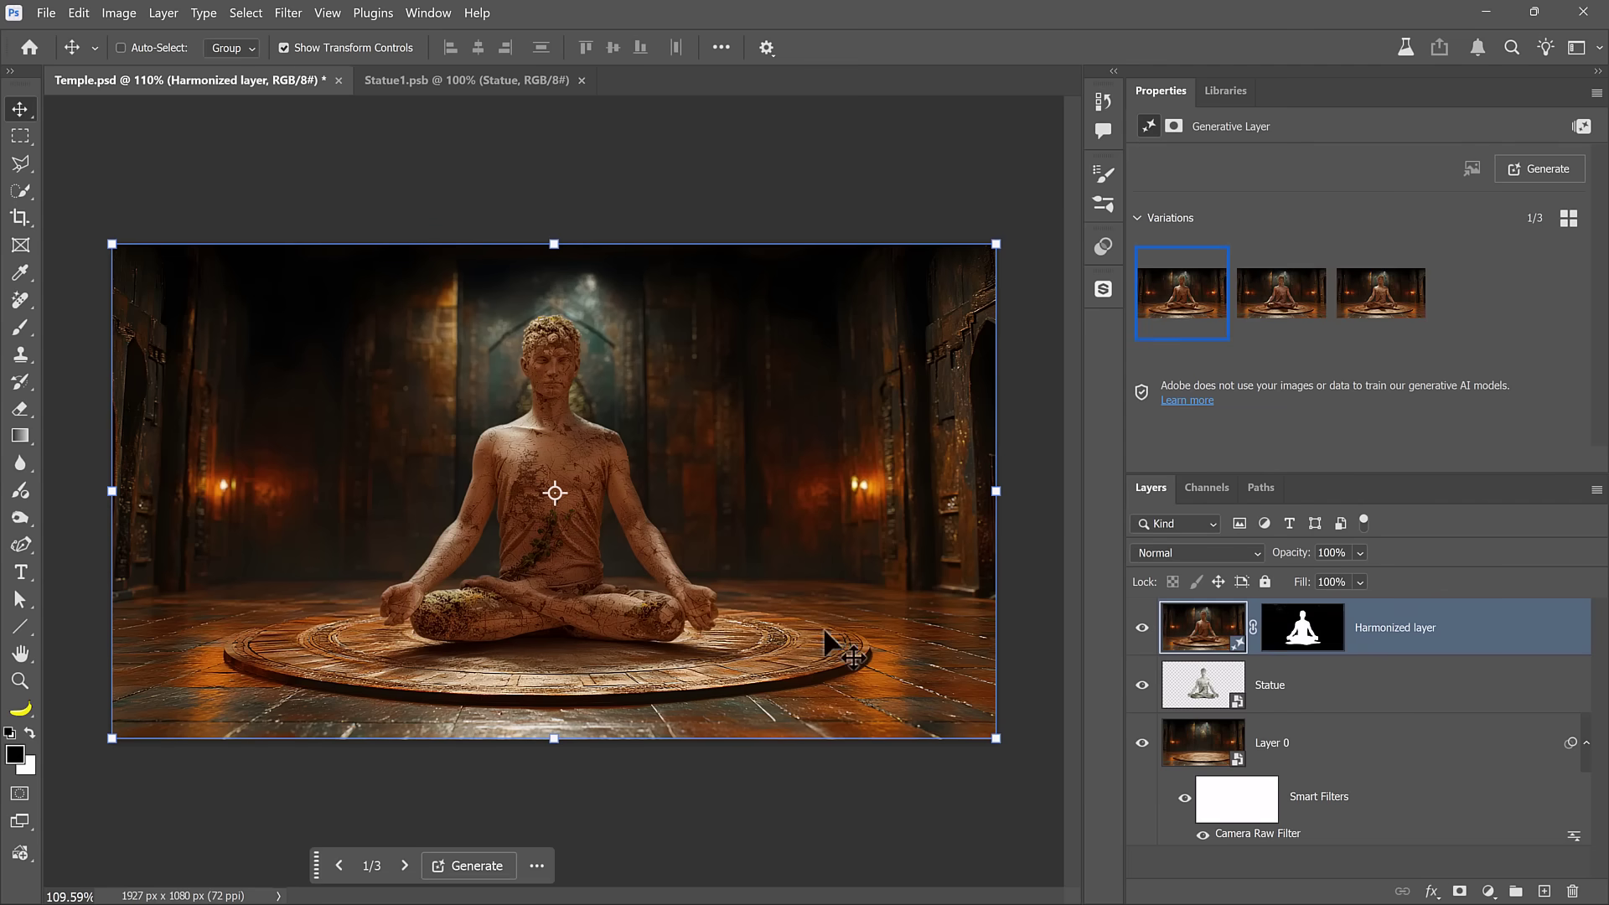
left_click(1272, 323)
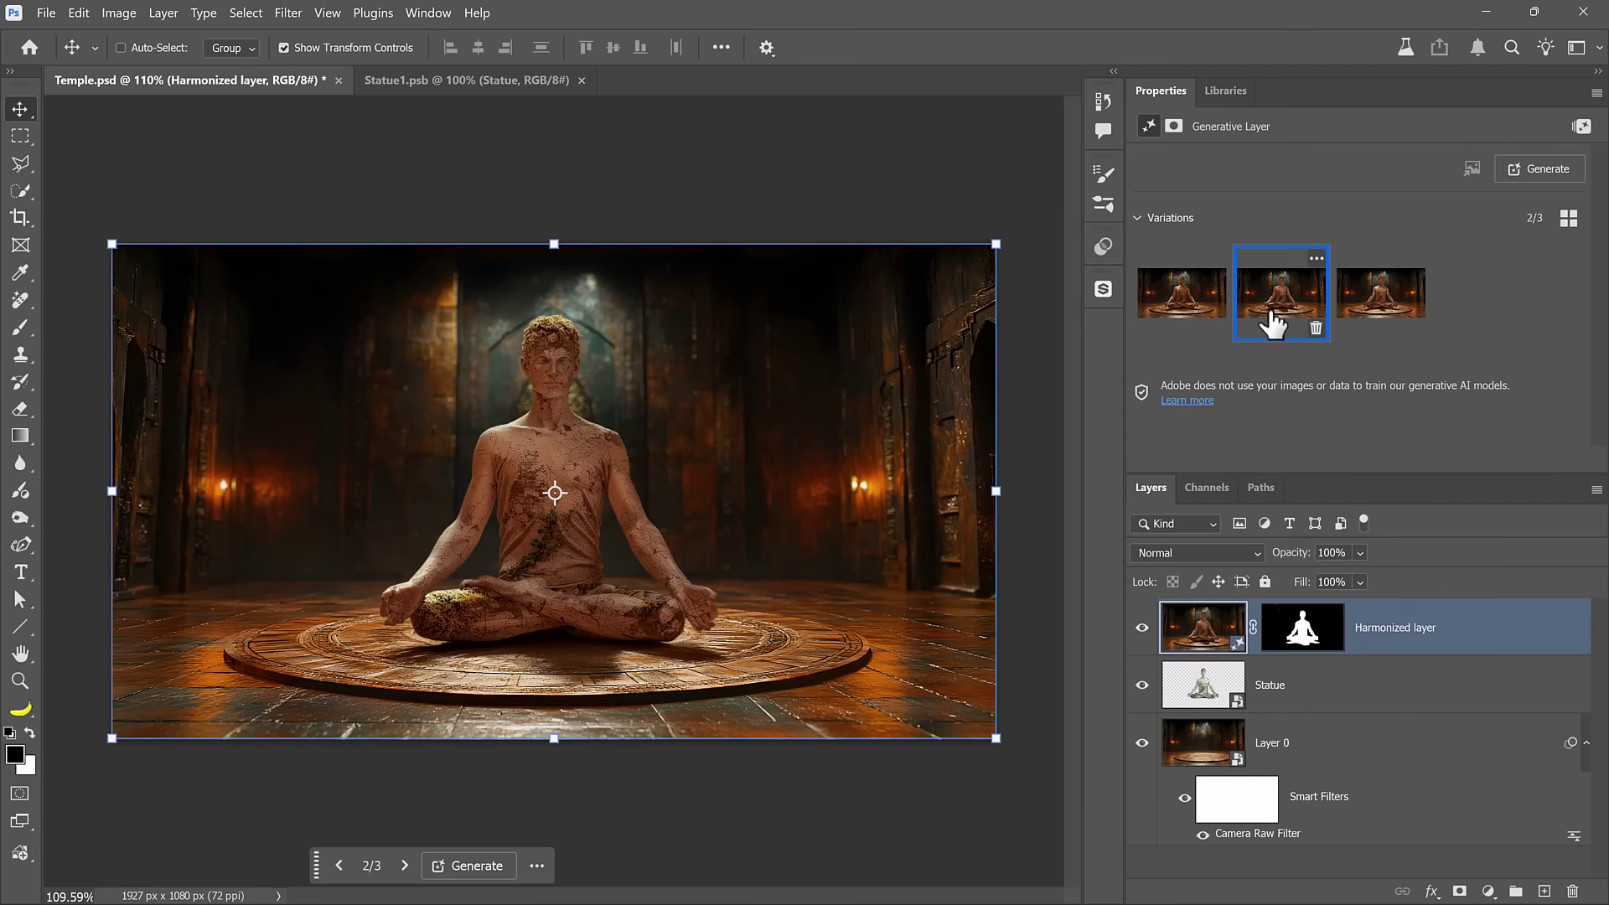
left_click(1379, 306)
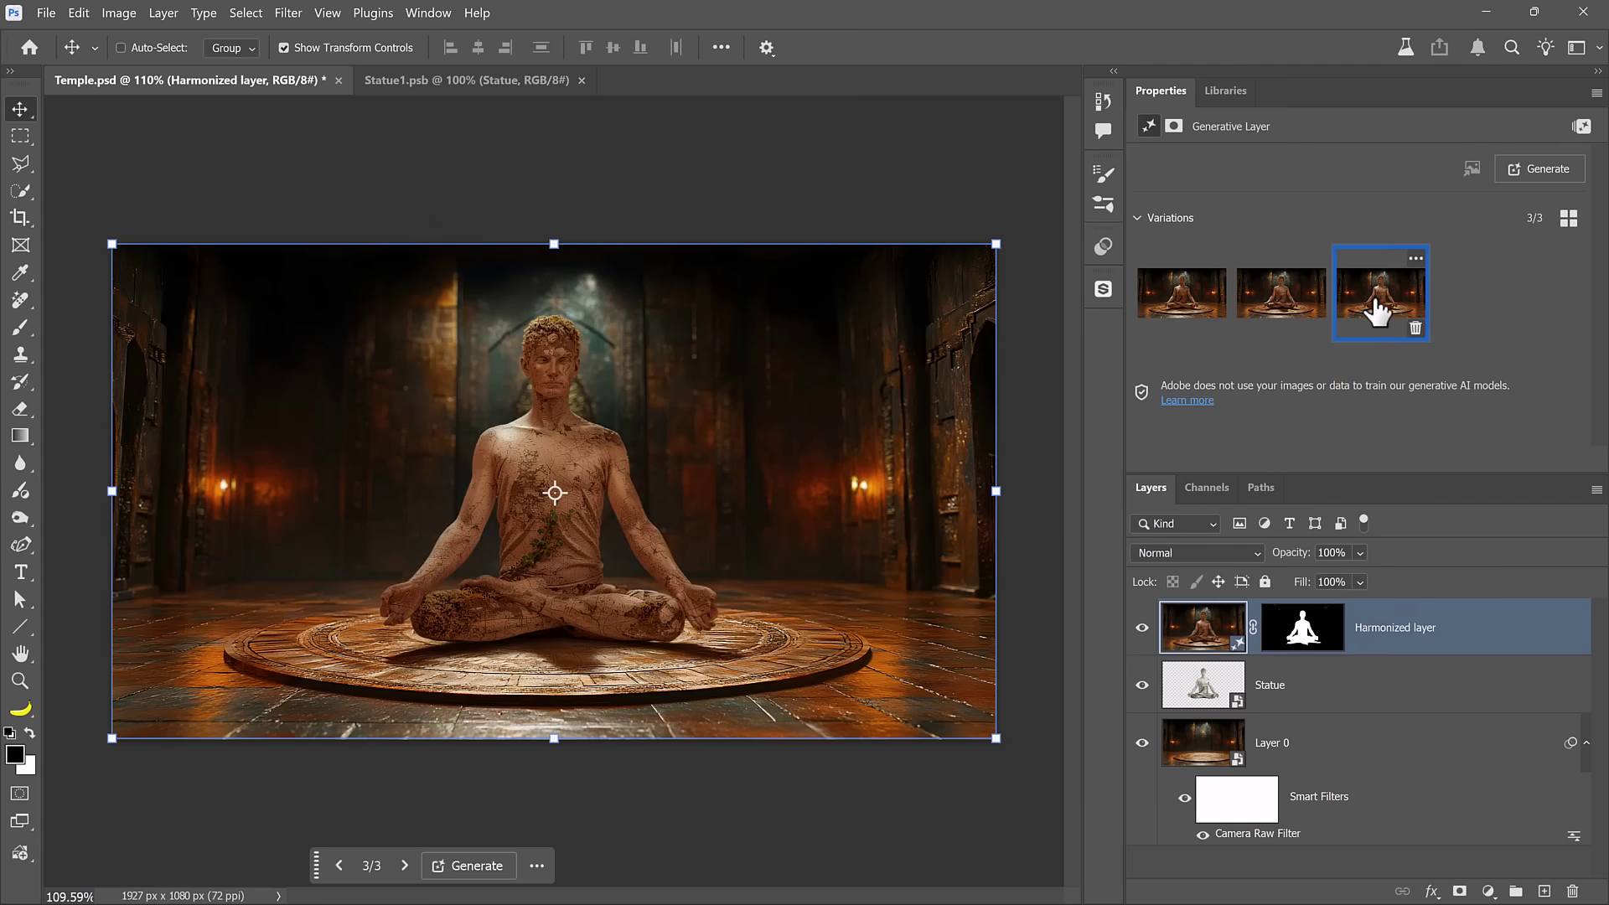
left_click(1181, 310)
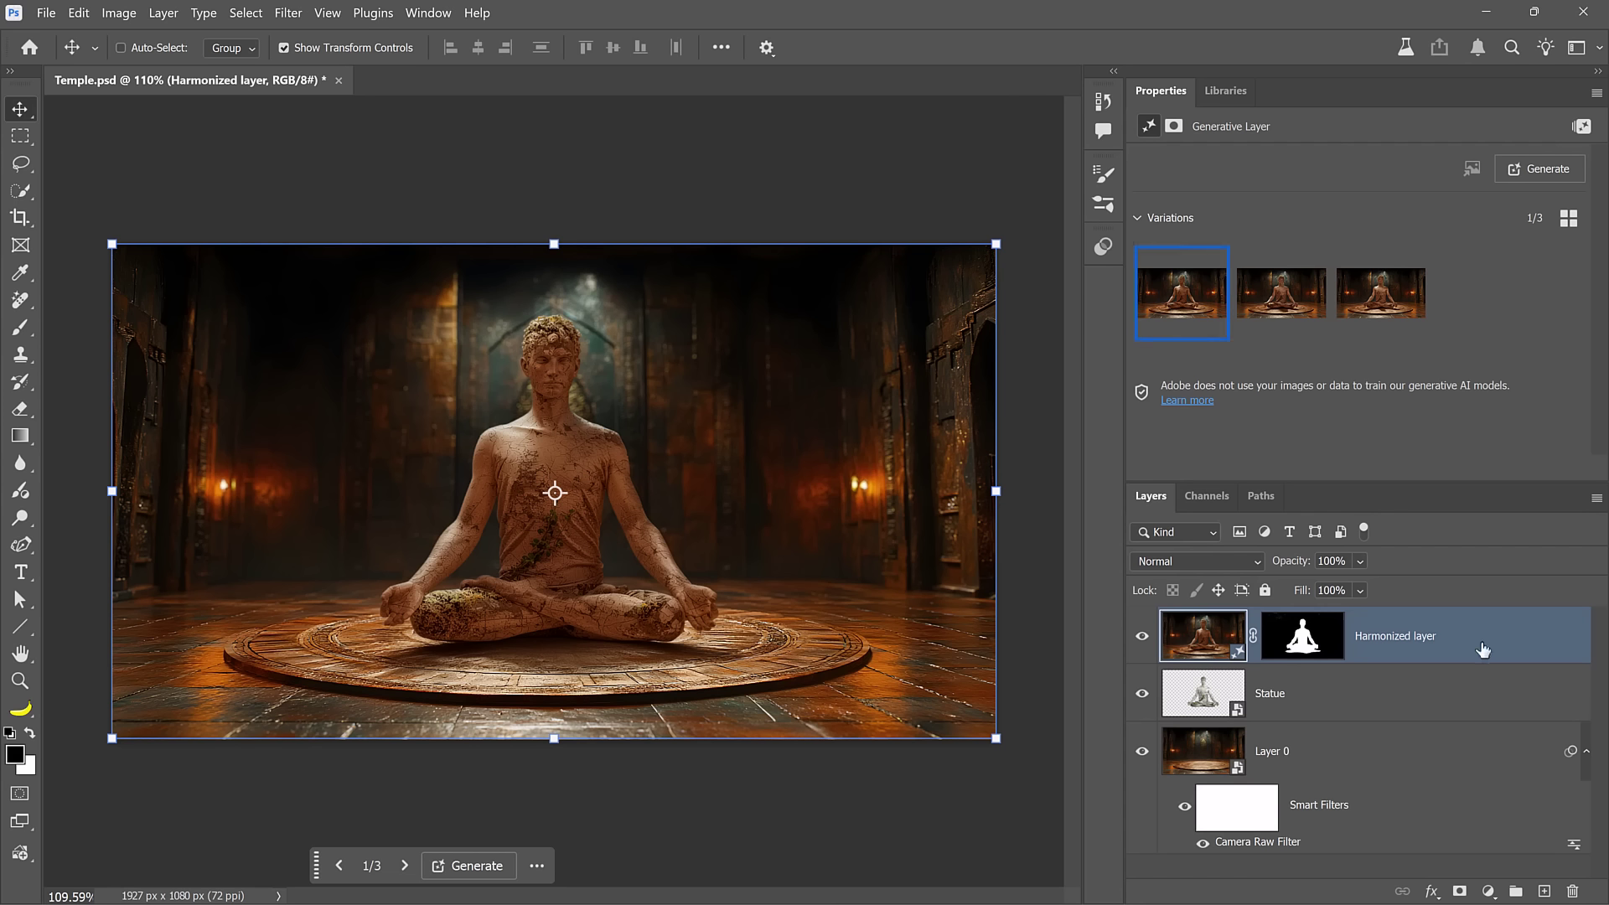
- Convert Harmonized layer, Statue and Layer 0 into one smart object
left_click(1480, 761, "shift")
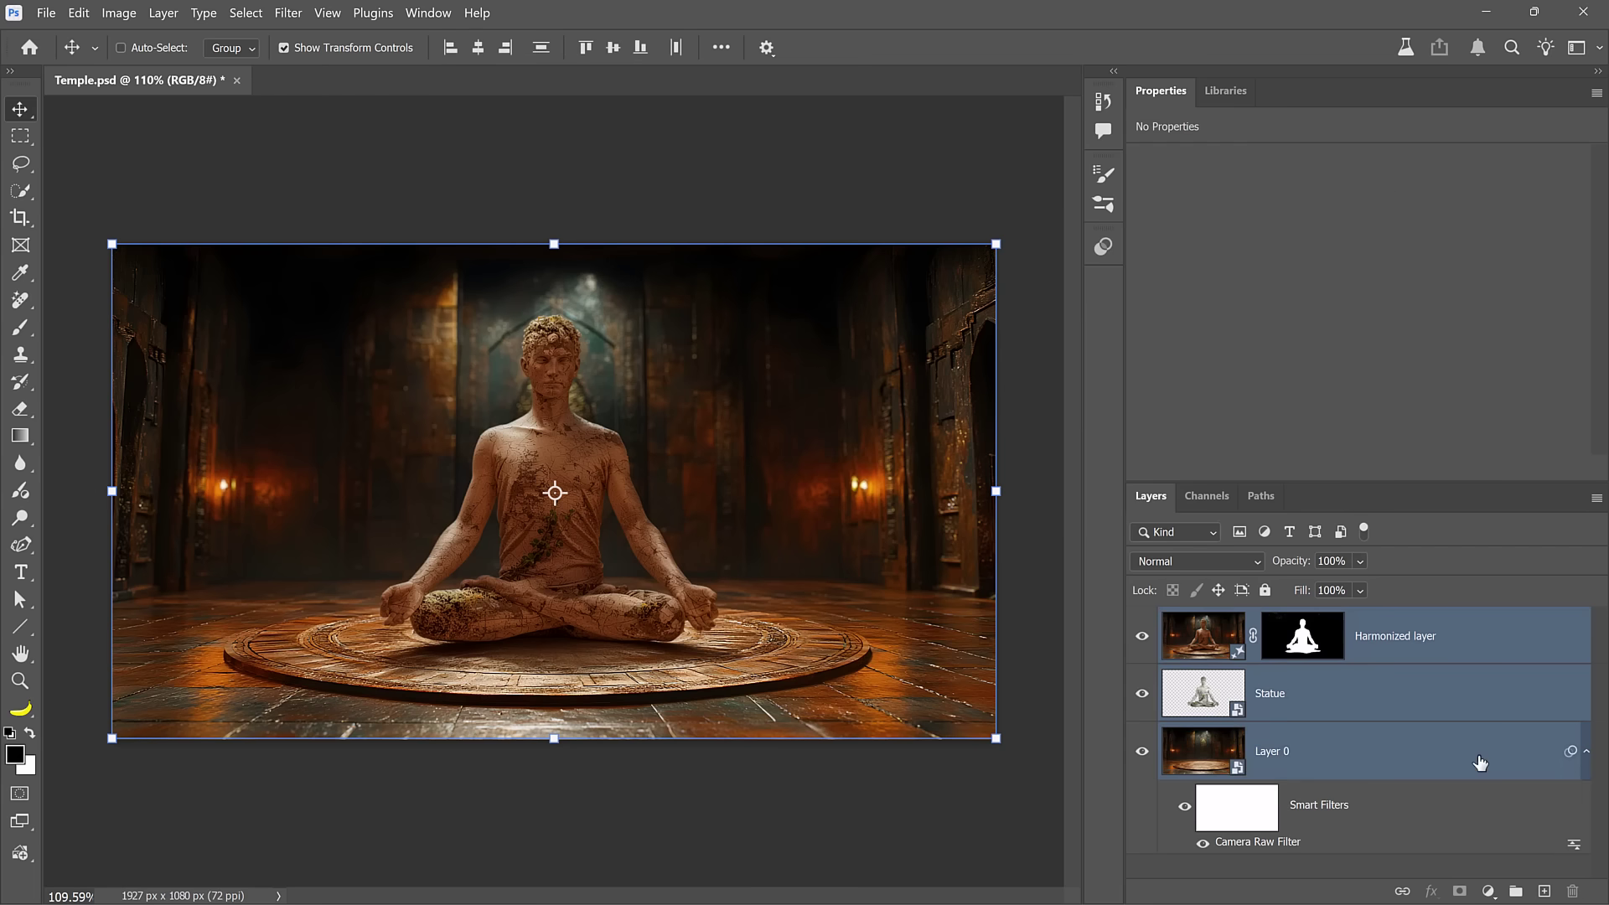
right_click(1480, 760)
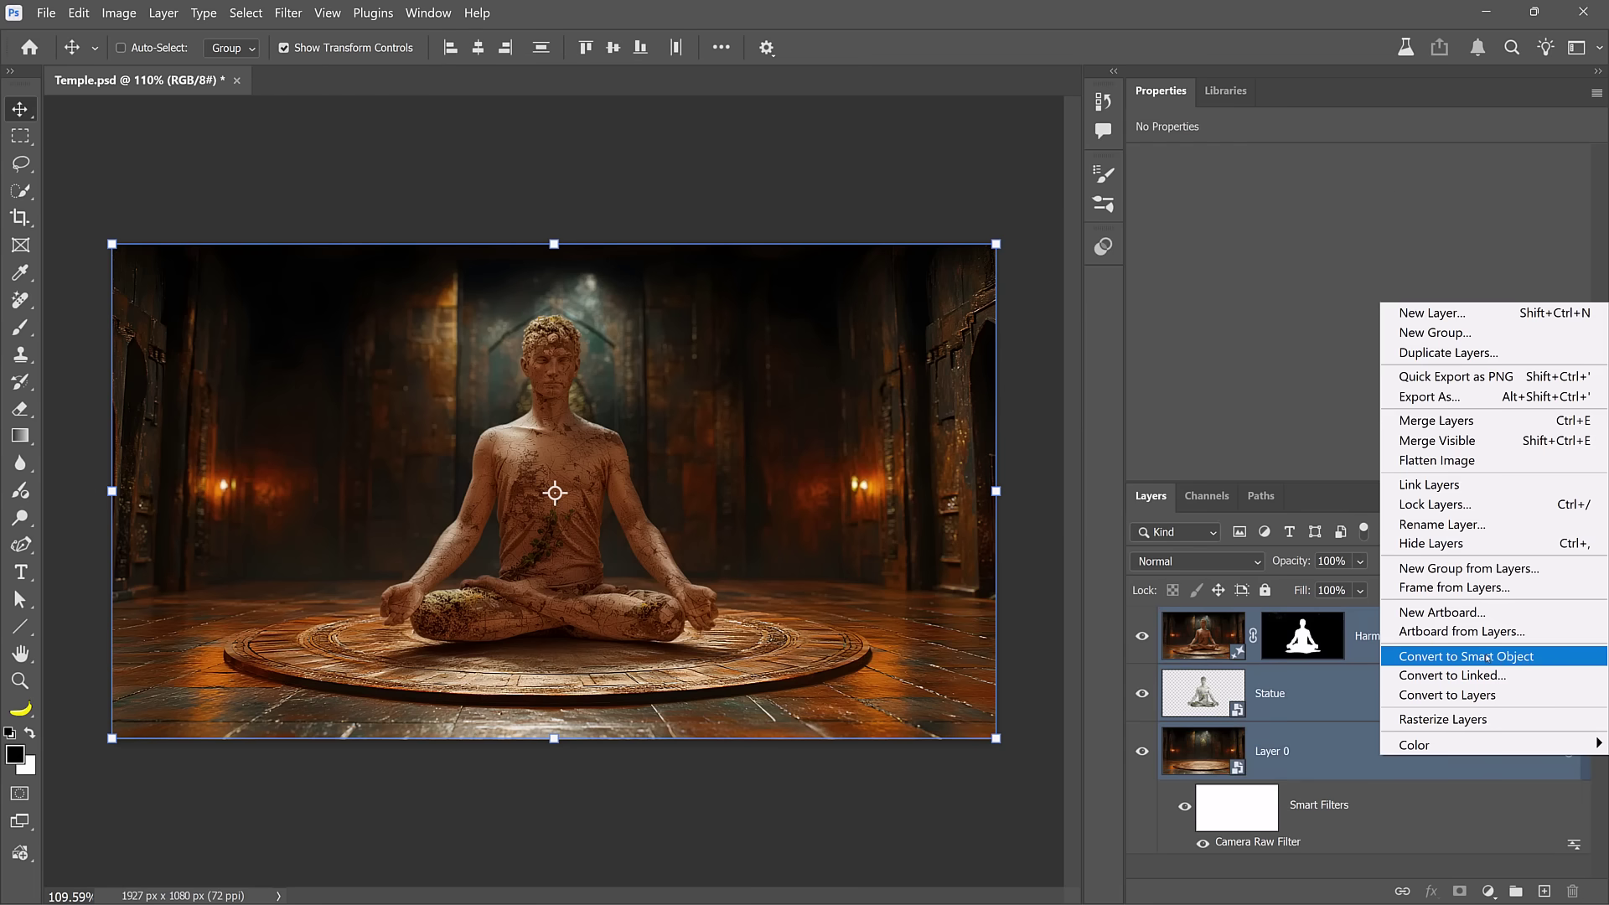
left_click(1545, 663)
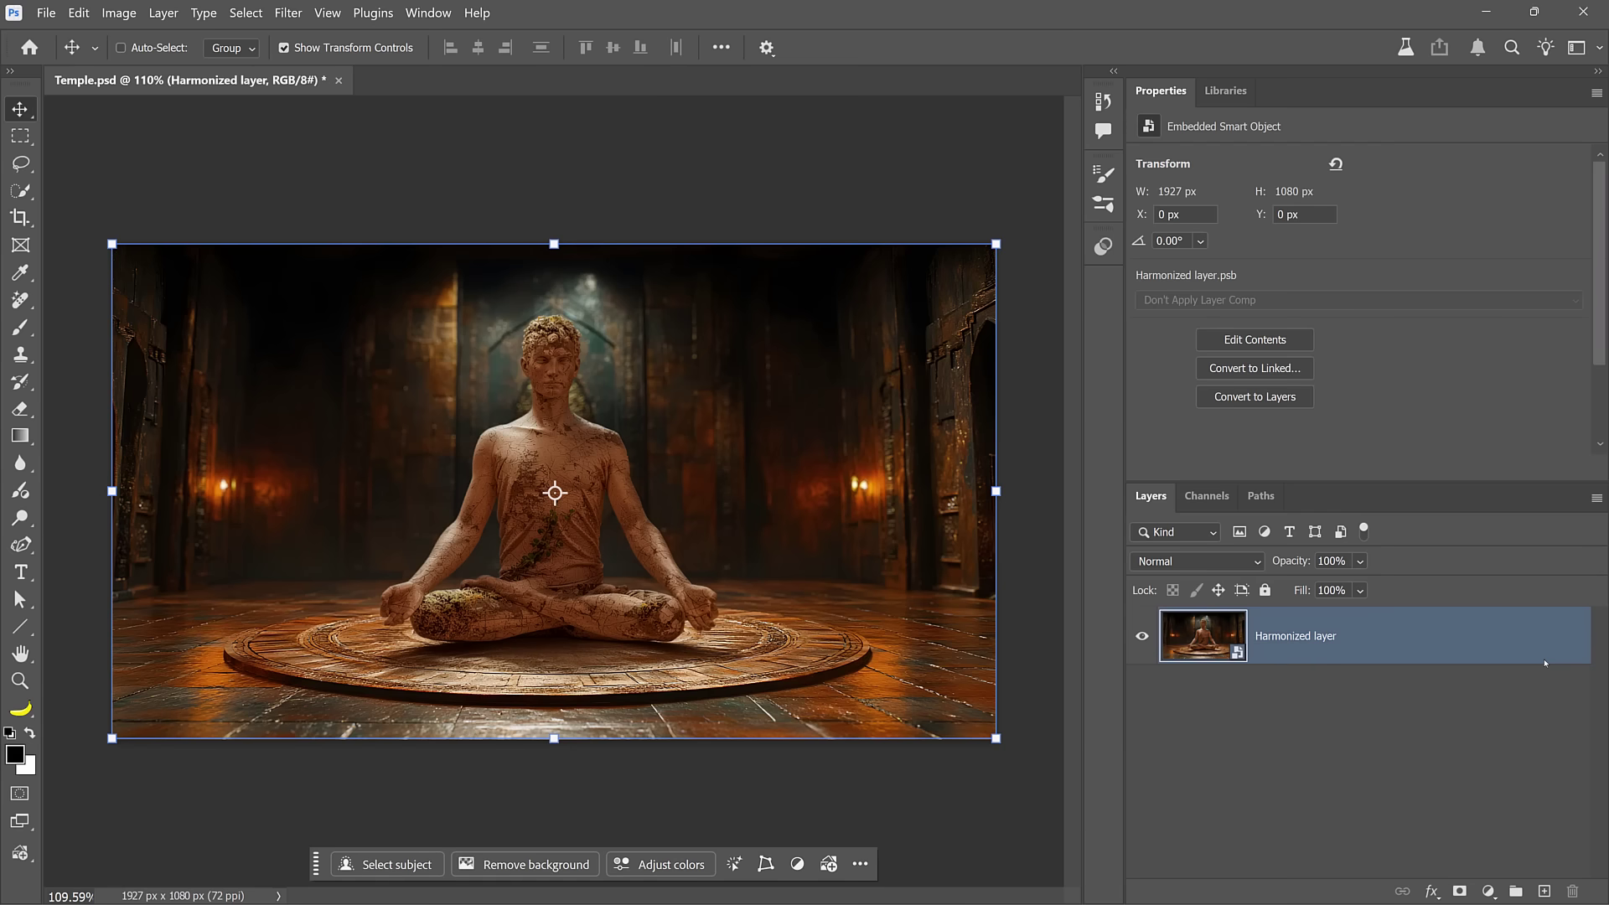
- In Camera Raw, raise contrast, darken shadows slightly and boost vibrance to +50
left_click(288, 13)
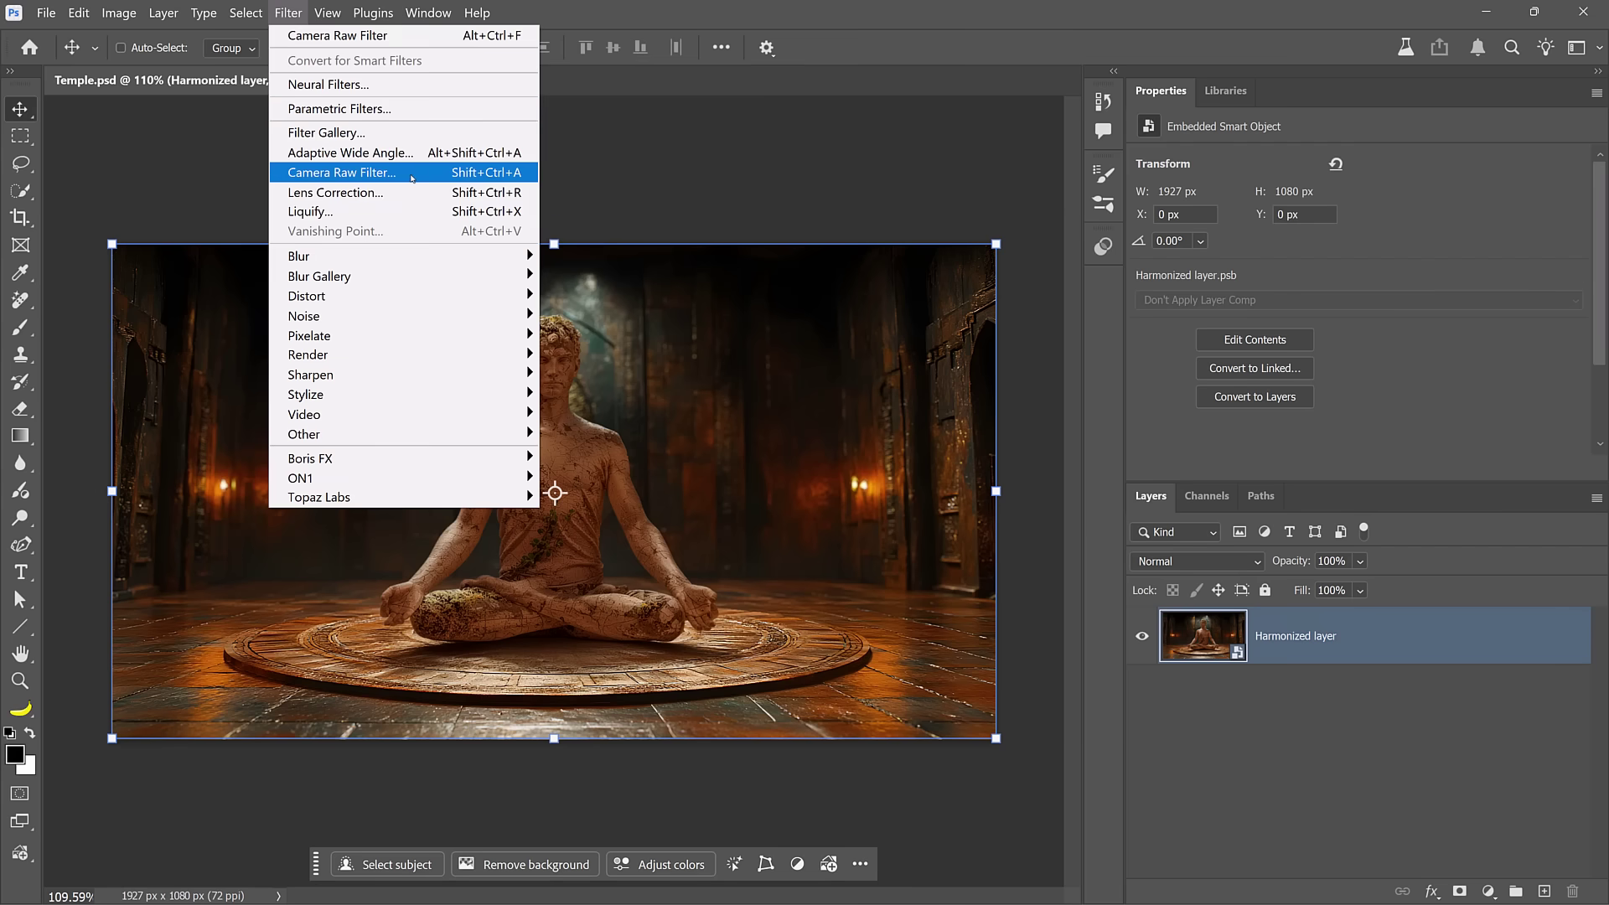
left_click(412, 176)
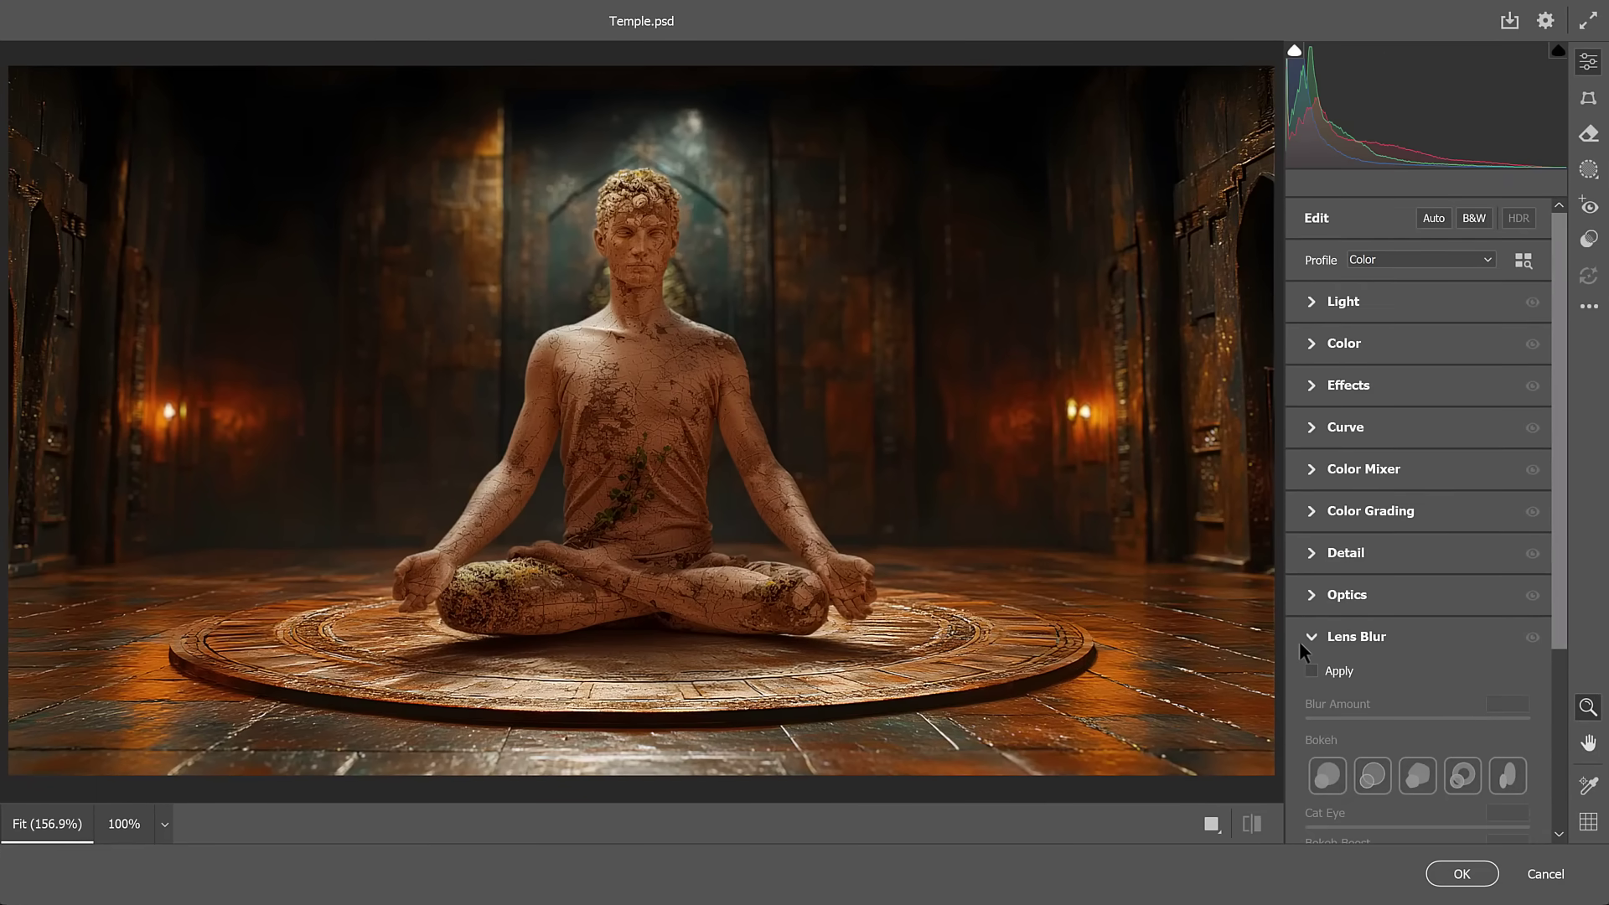
left_click(1340, 301)
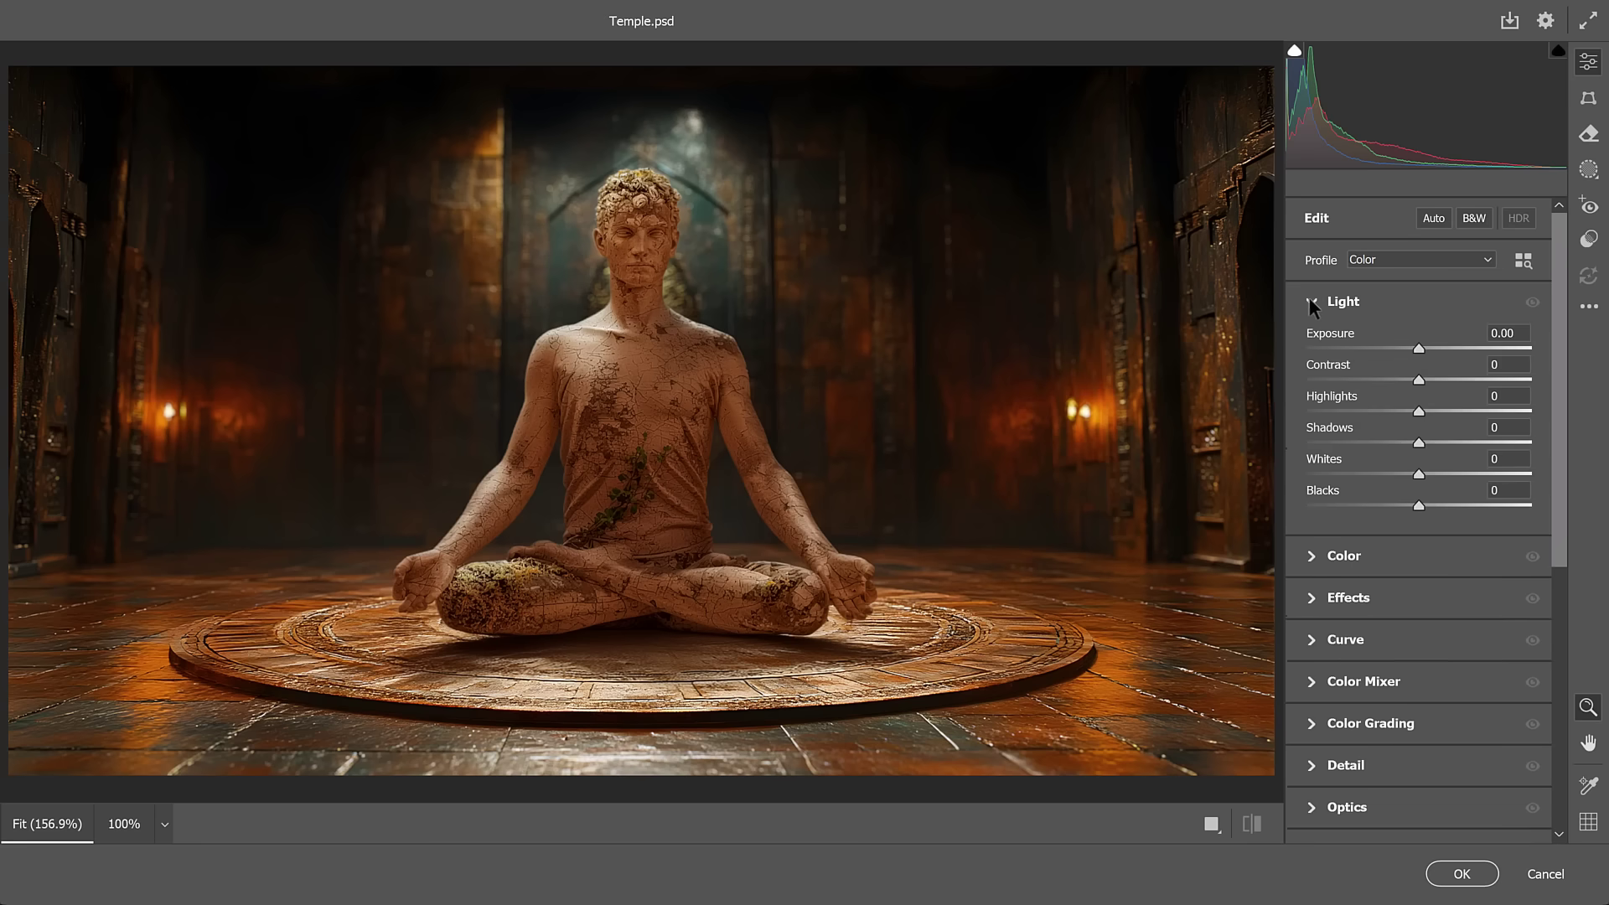
left_click_drag(1418, 380, 1457, 378)
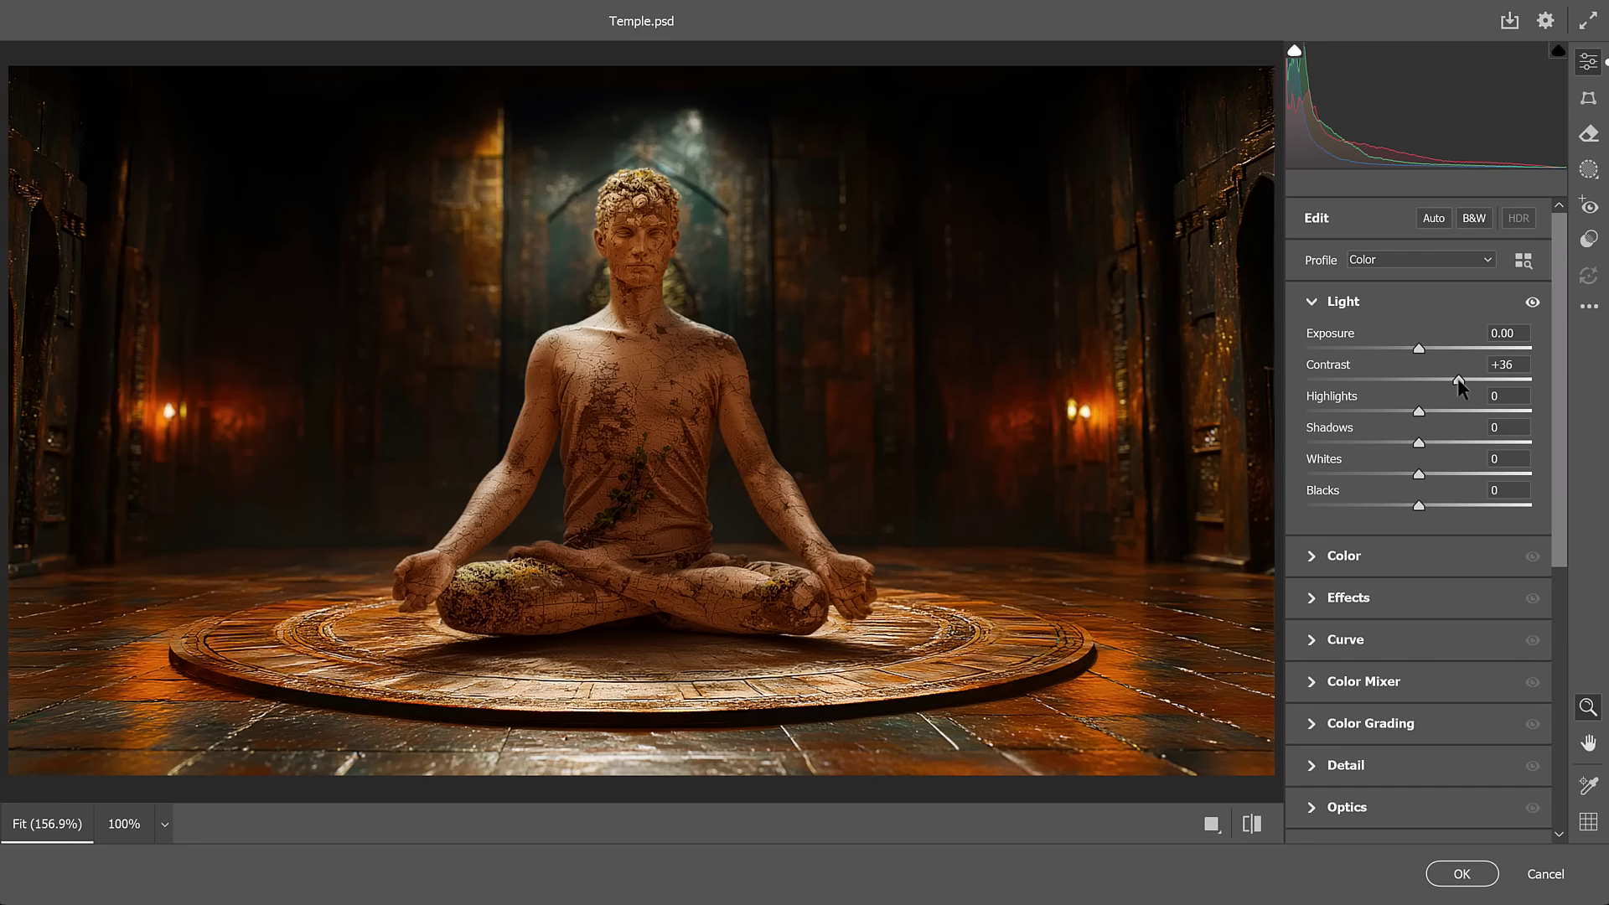
left_click_drag(1419, 444, 1374, 457)
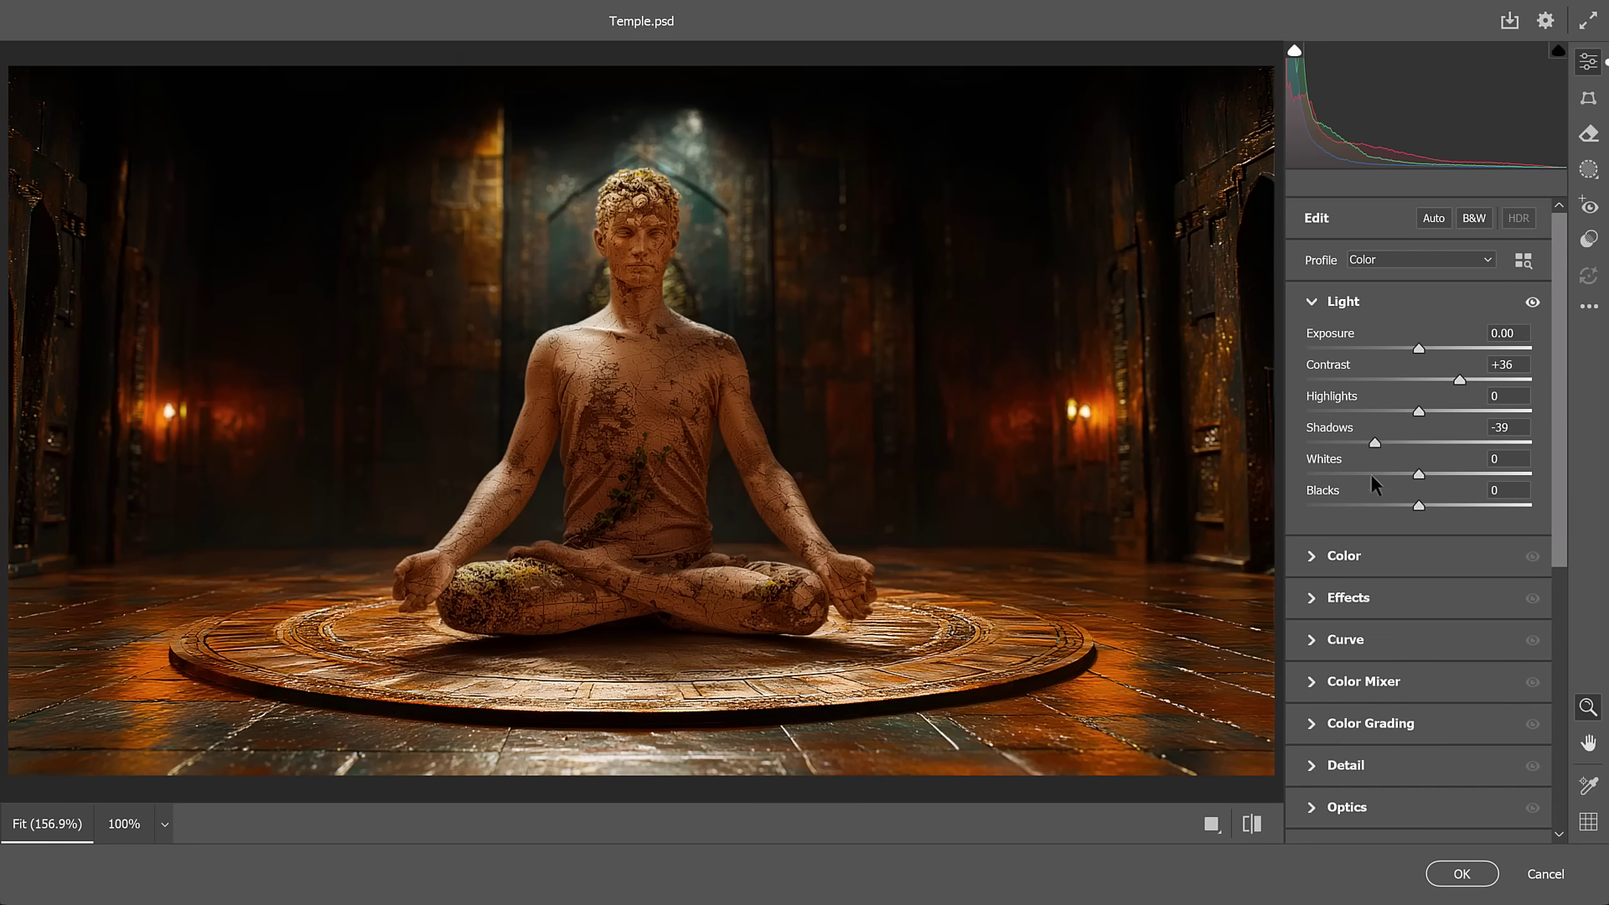
left_click(1320, 563)
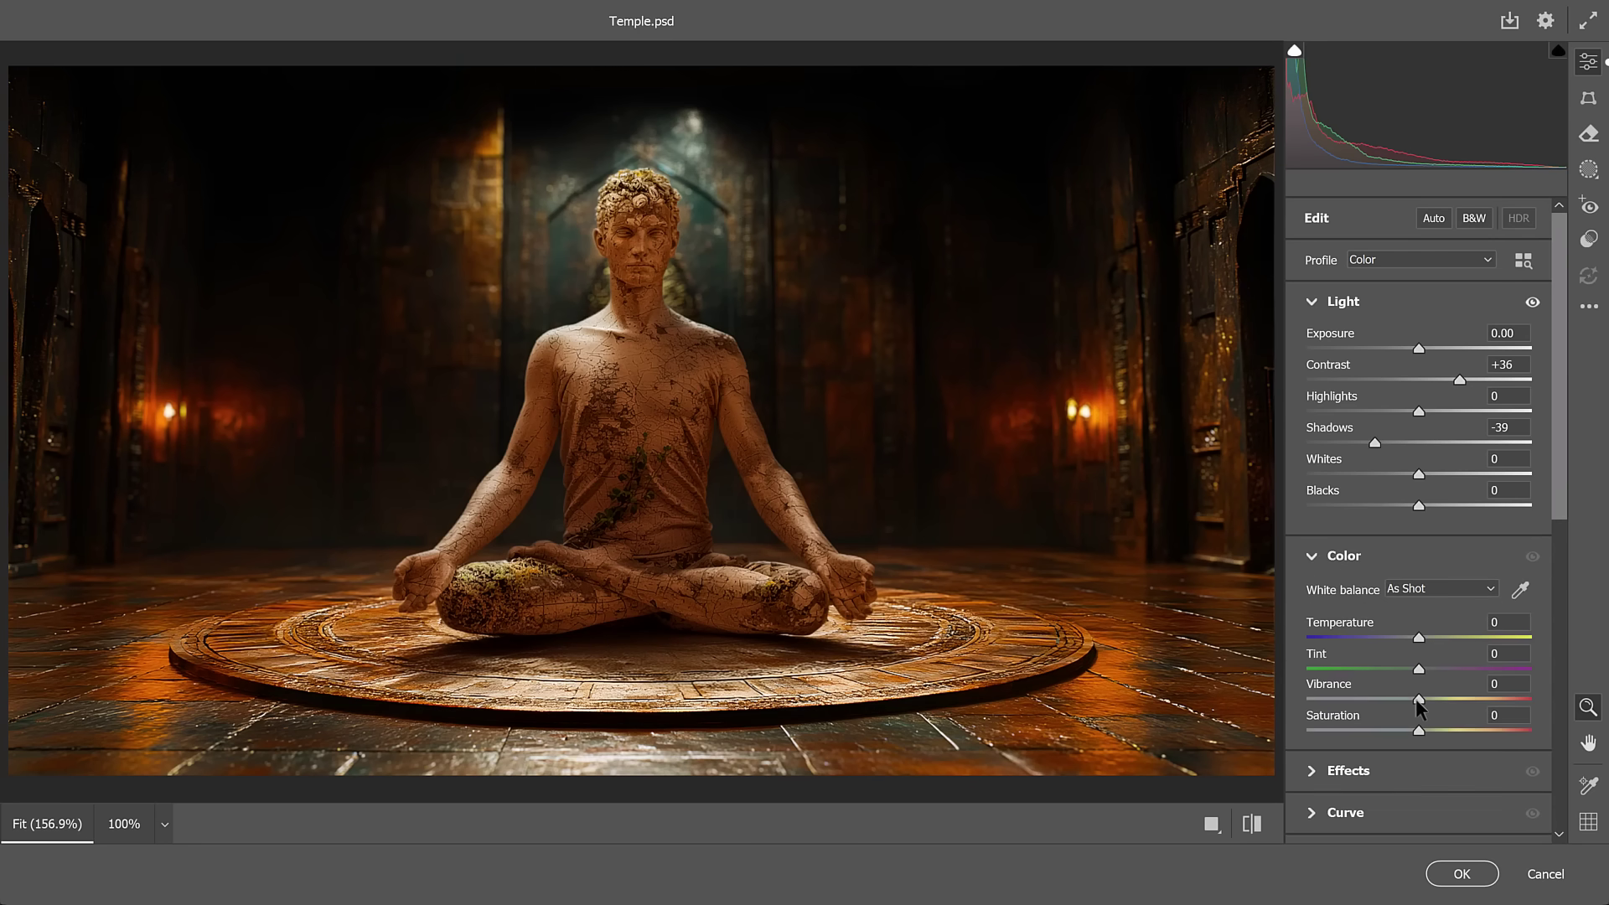
left_click_drag(1418, 704, 1474, 706)
left_click(1321, 557)
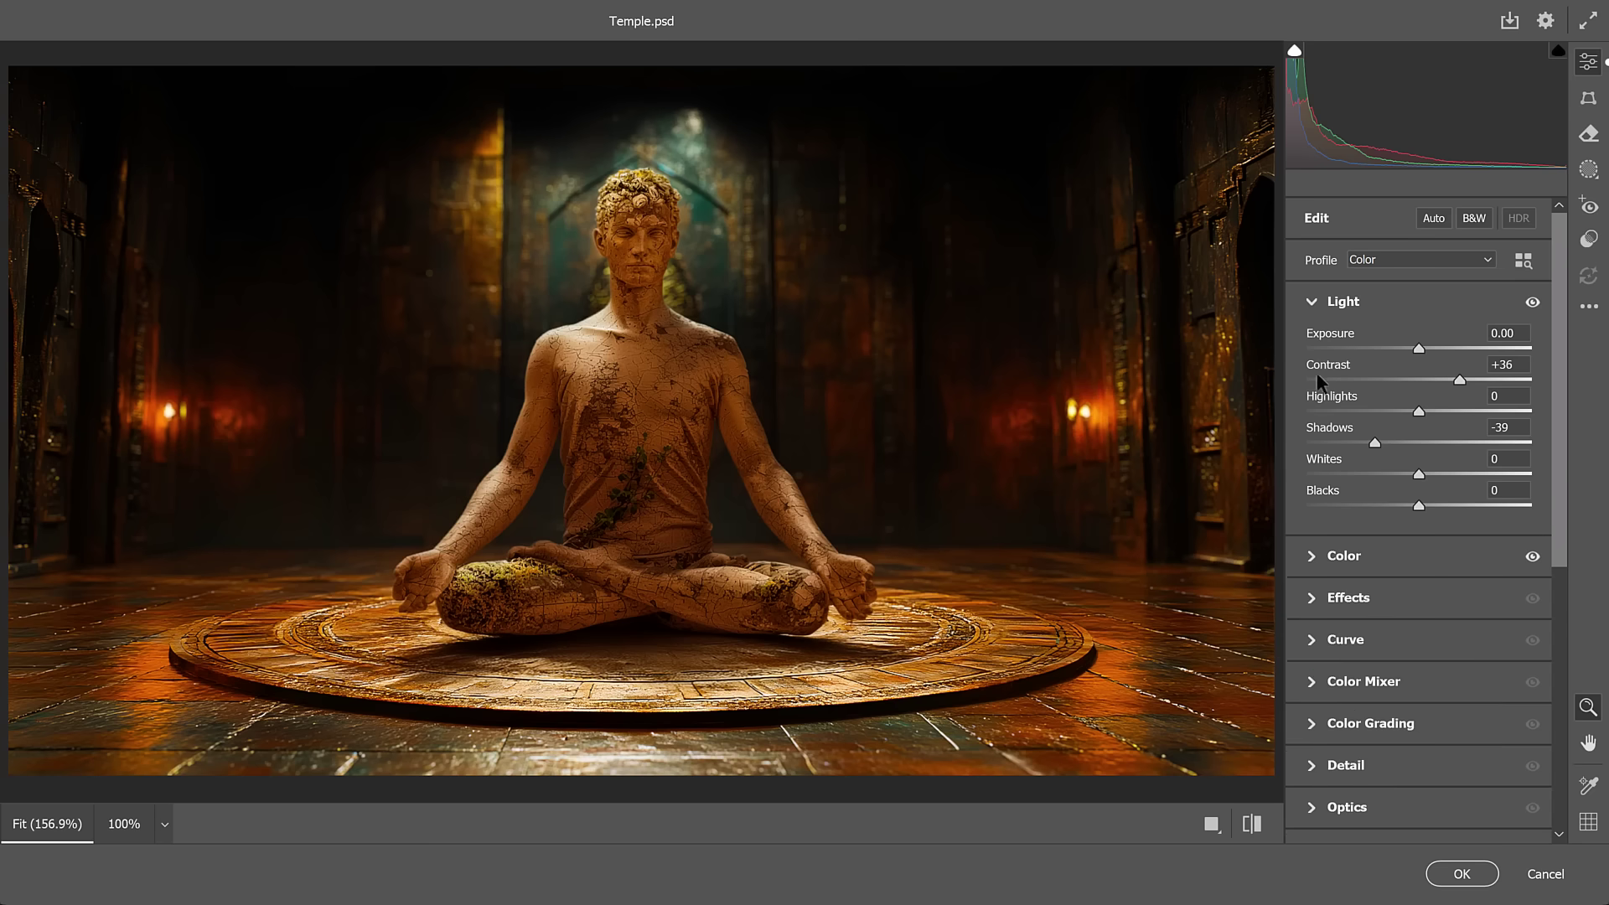
left_click(1319, 302)
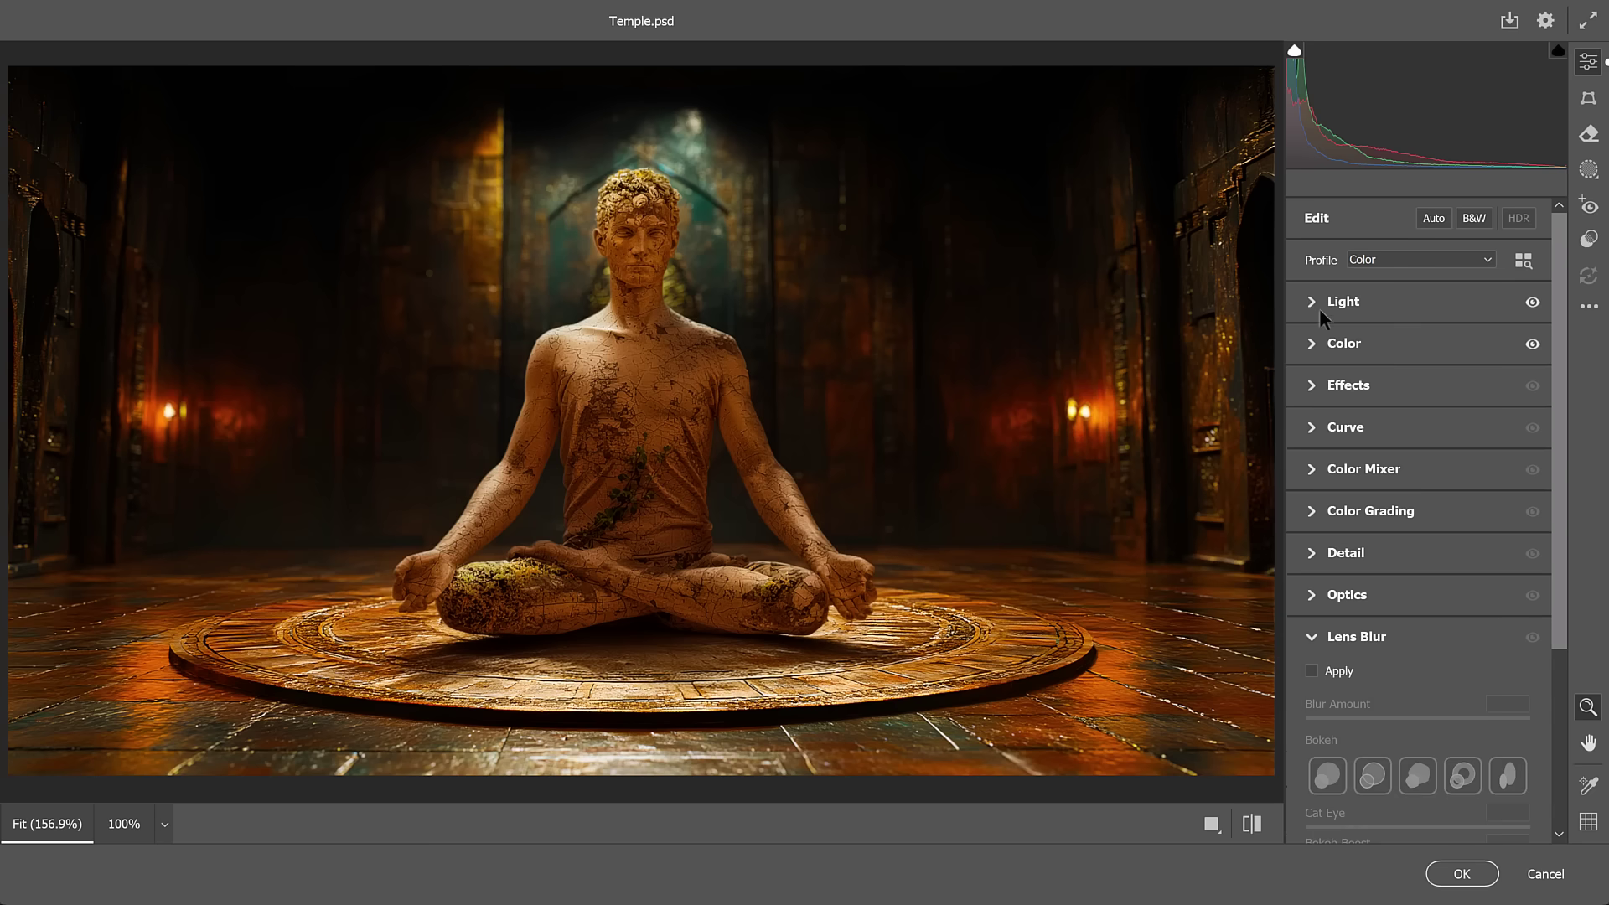
- Set Effects Vignette to -54 and Grain to 14
left_click(1314, 386)
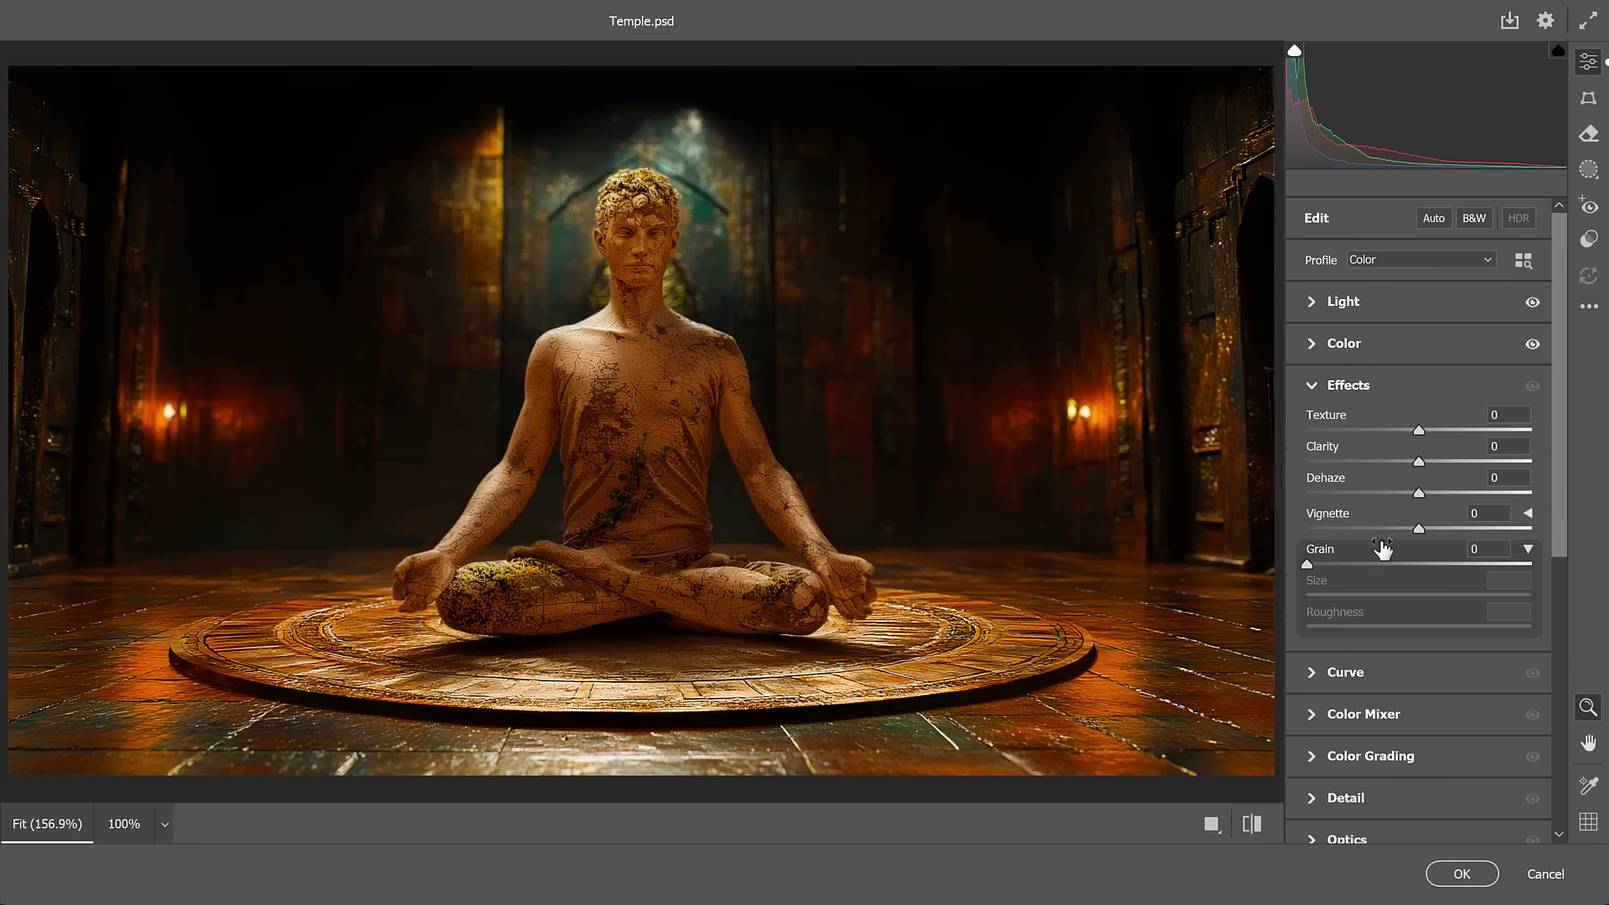
left_click_drag(1418, 529, 1359, 532)
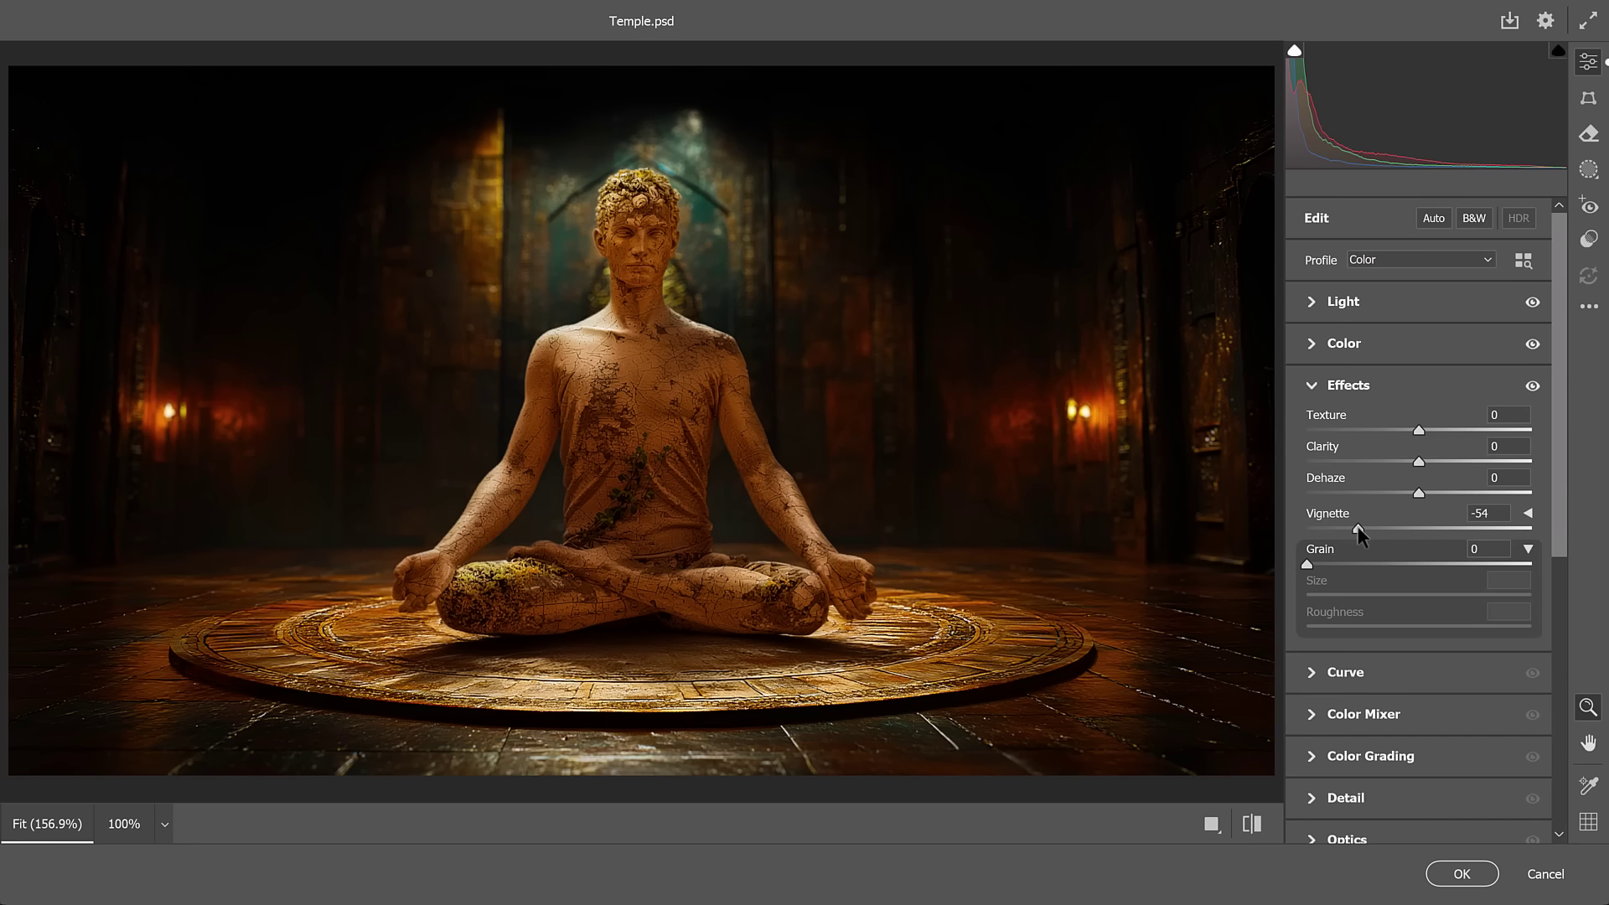
left_click_drag(1323, 564, 1338, 569)
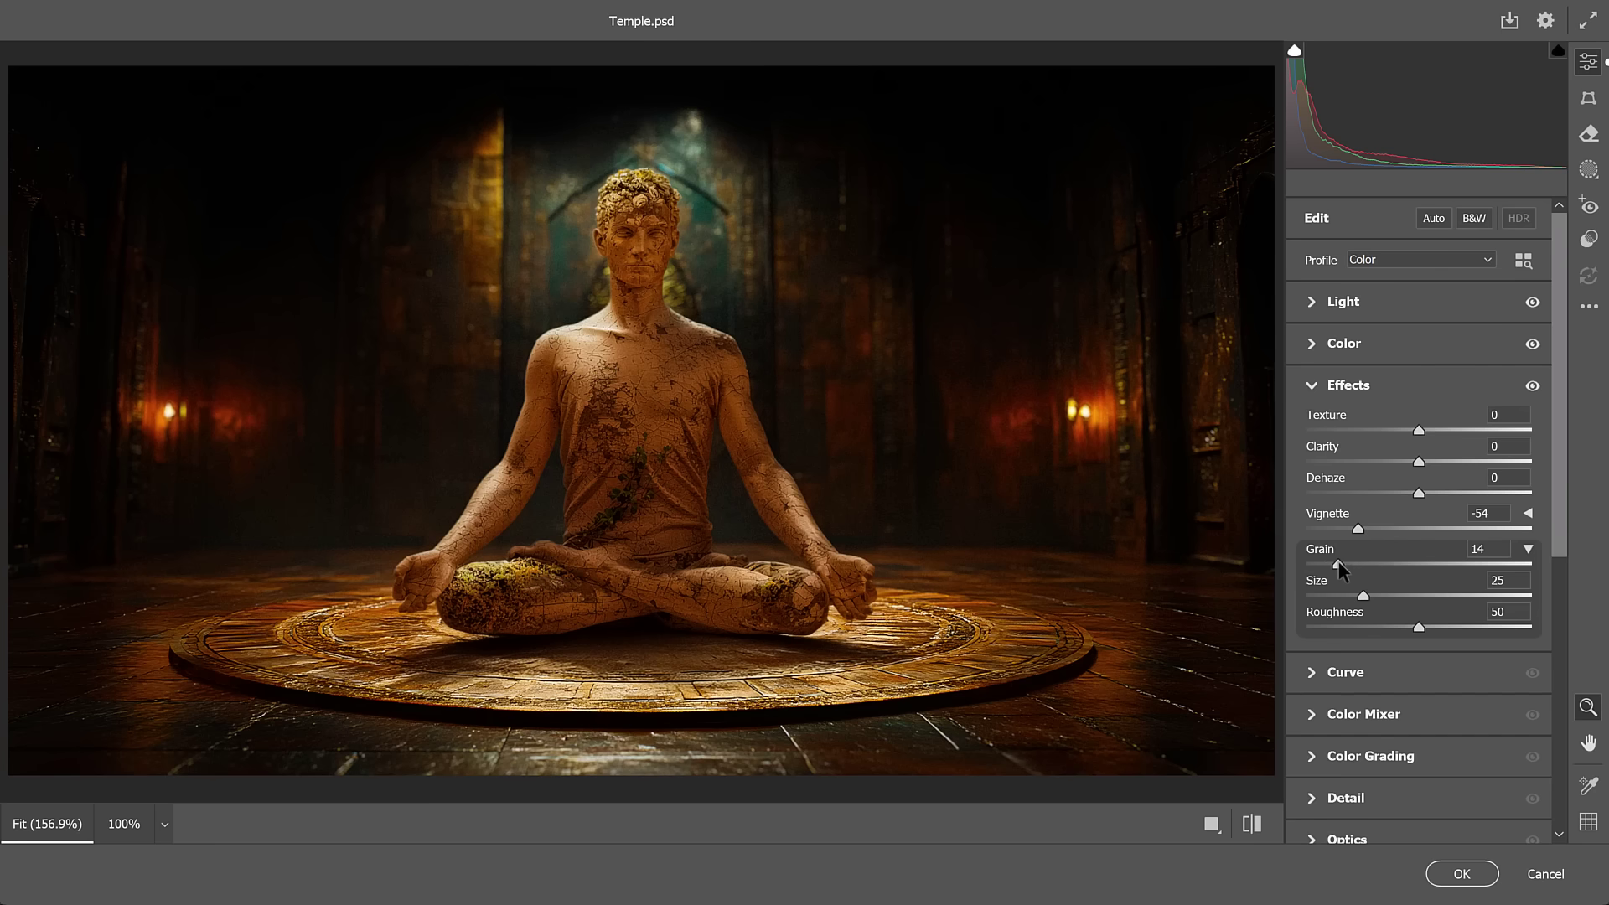
left_click(1315, 383)
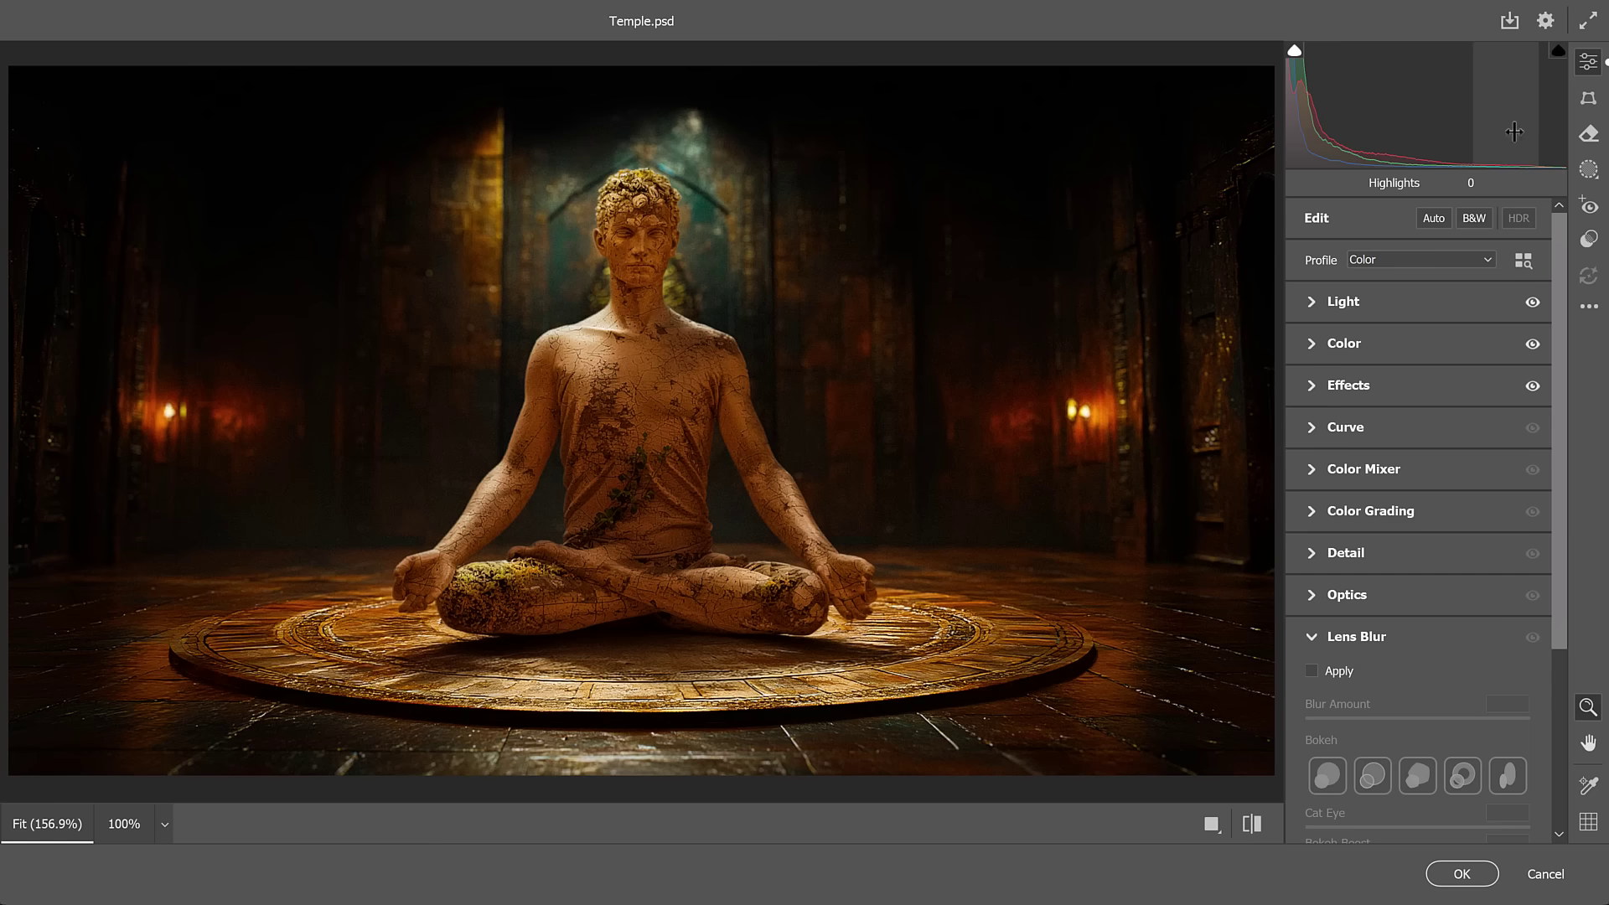
- Create a Camera Raw mask covering Person 1, the statue
left_click(1586, 174)
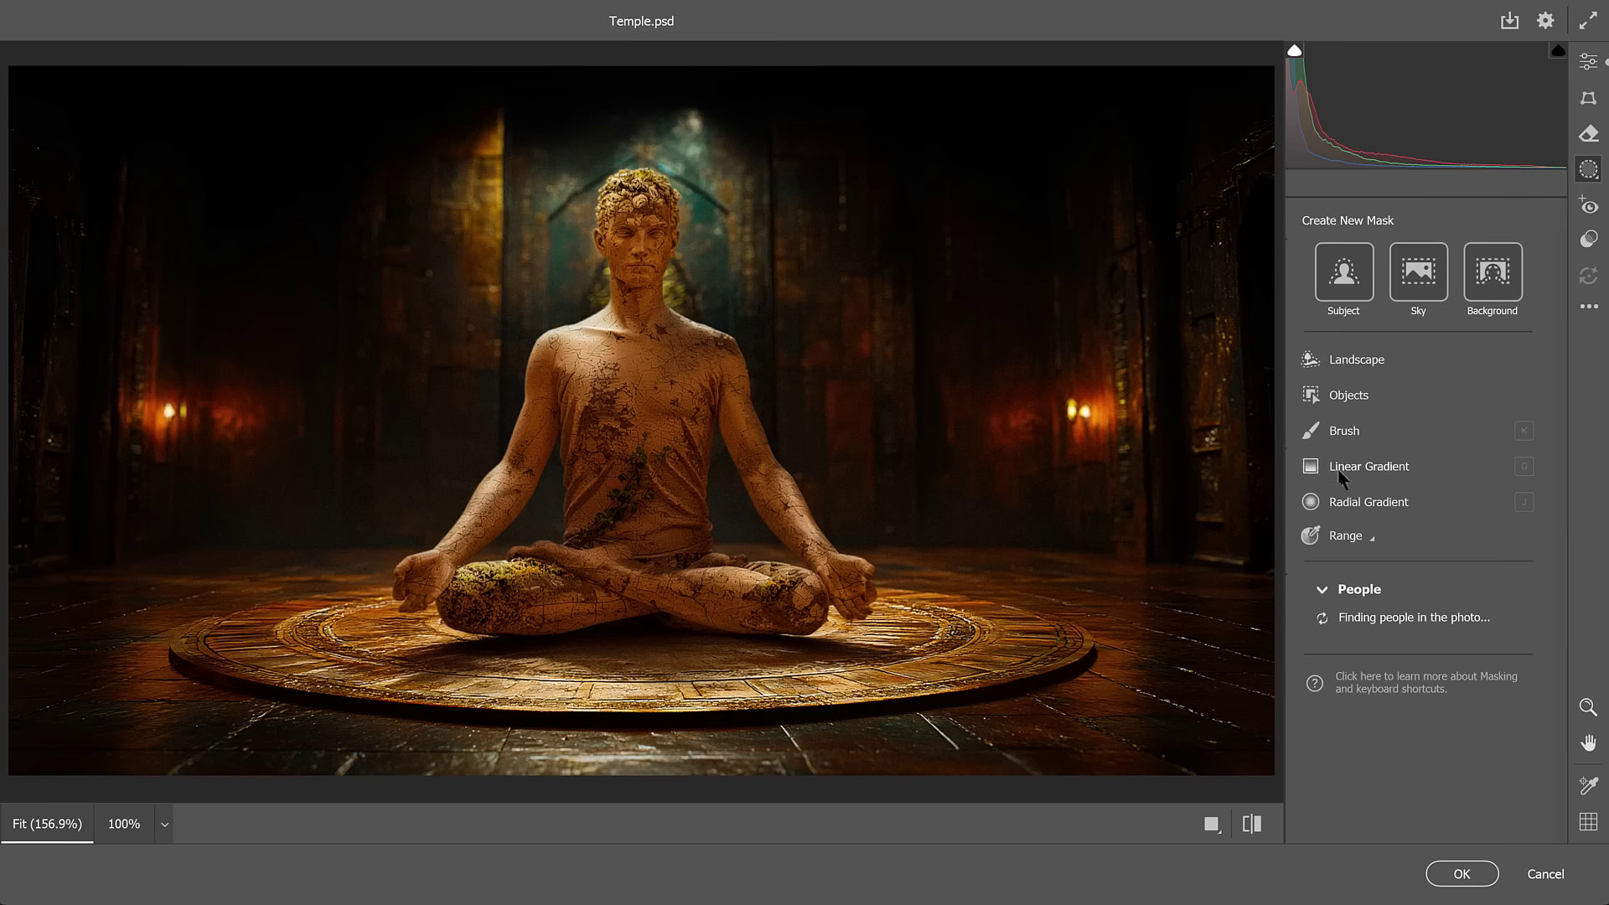
left_click(1329, 642)
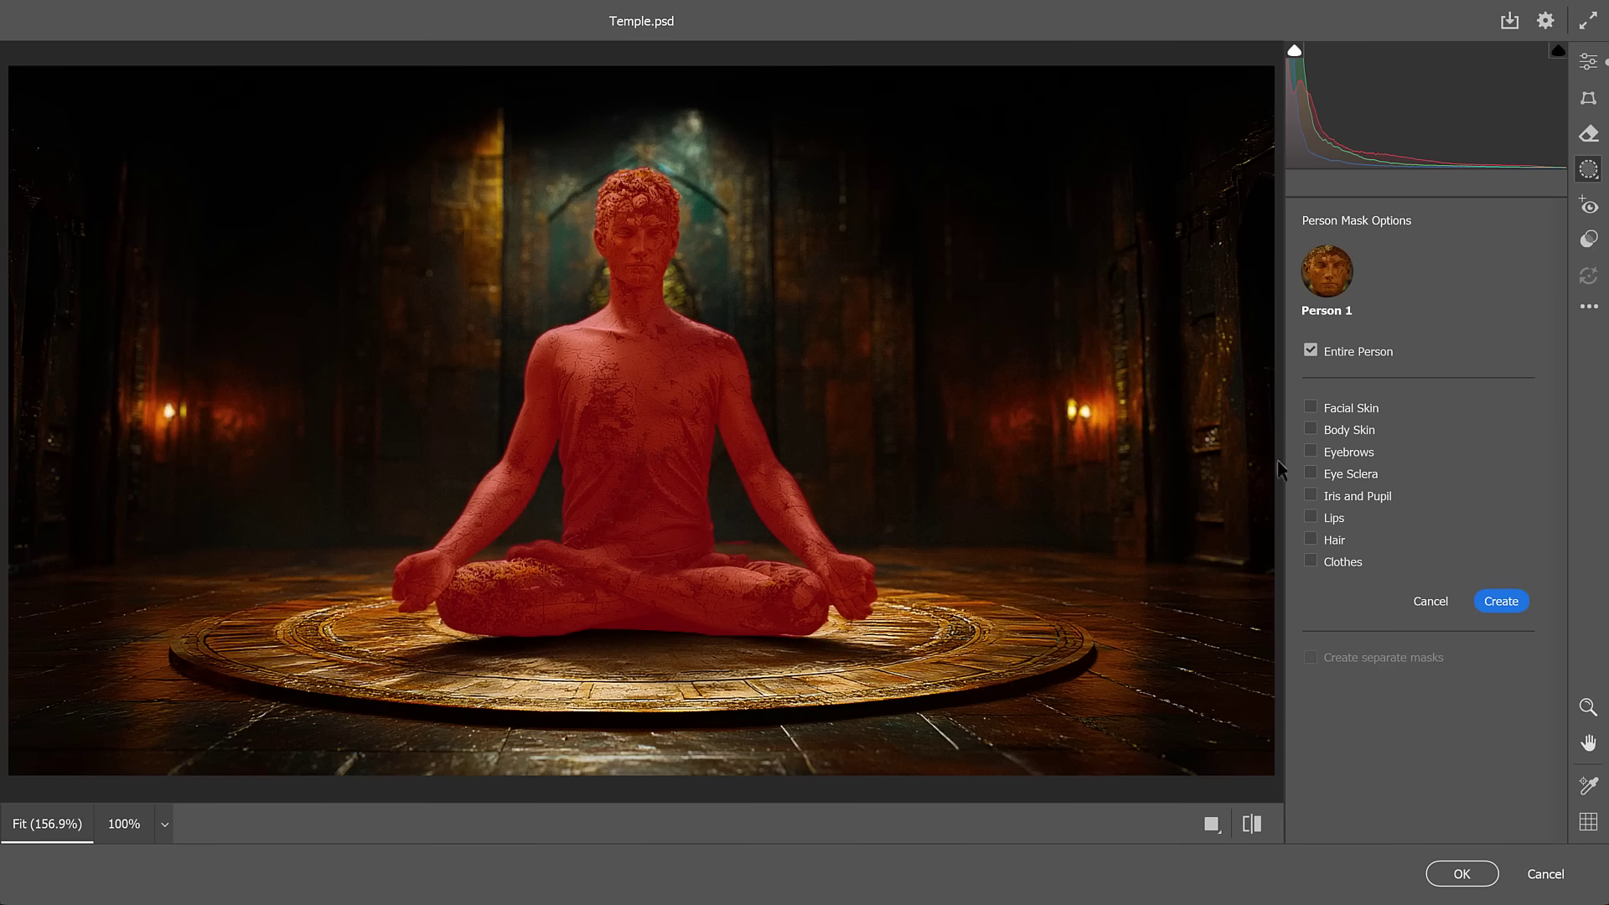
left_click(1500, 602)
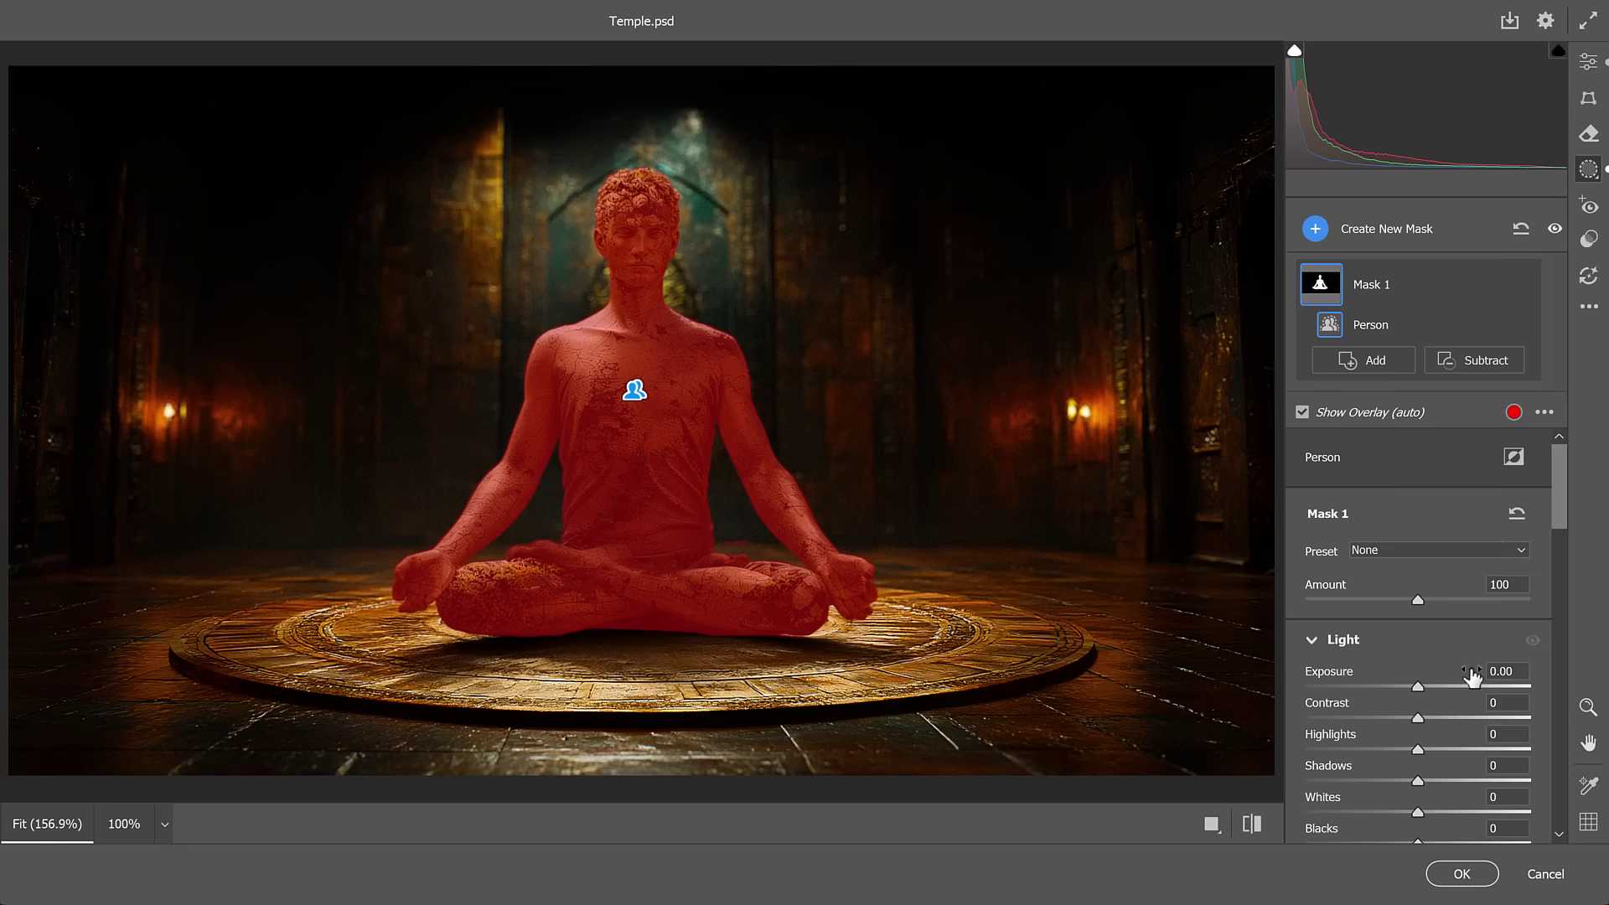
- Lower the statue's saturation, set Texture +34, Clarity +25, Sharpness +15, and apply
scroll(1472, 676, "down", 5)
scroll(1472, 675, "down", 2)
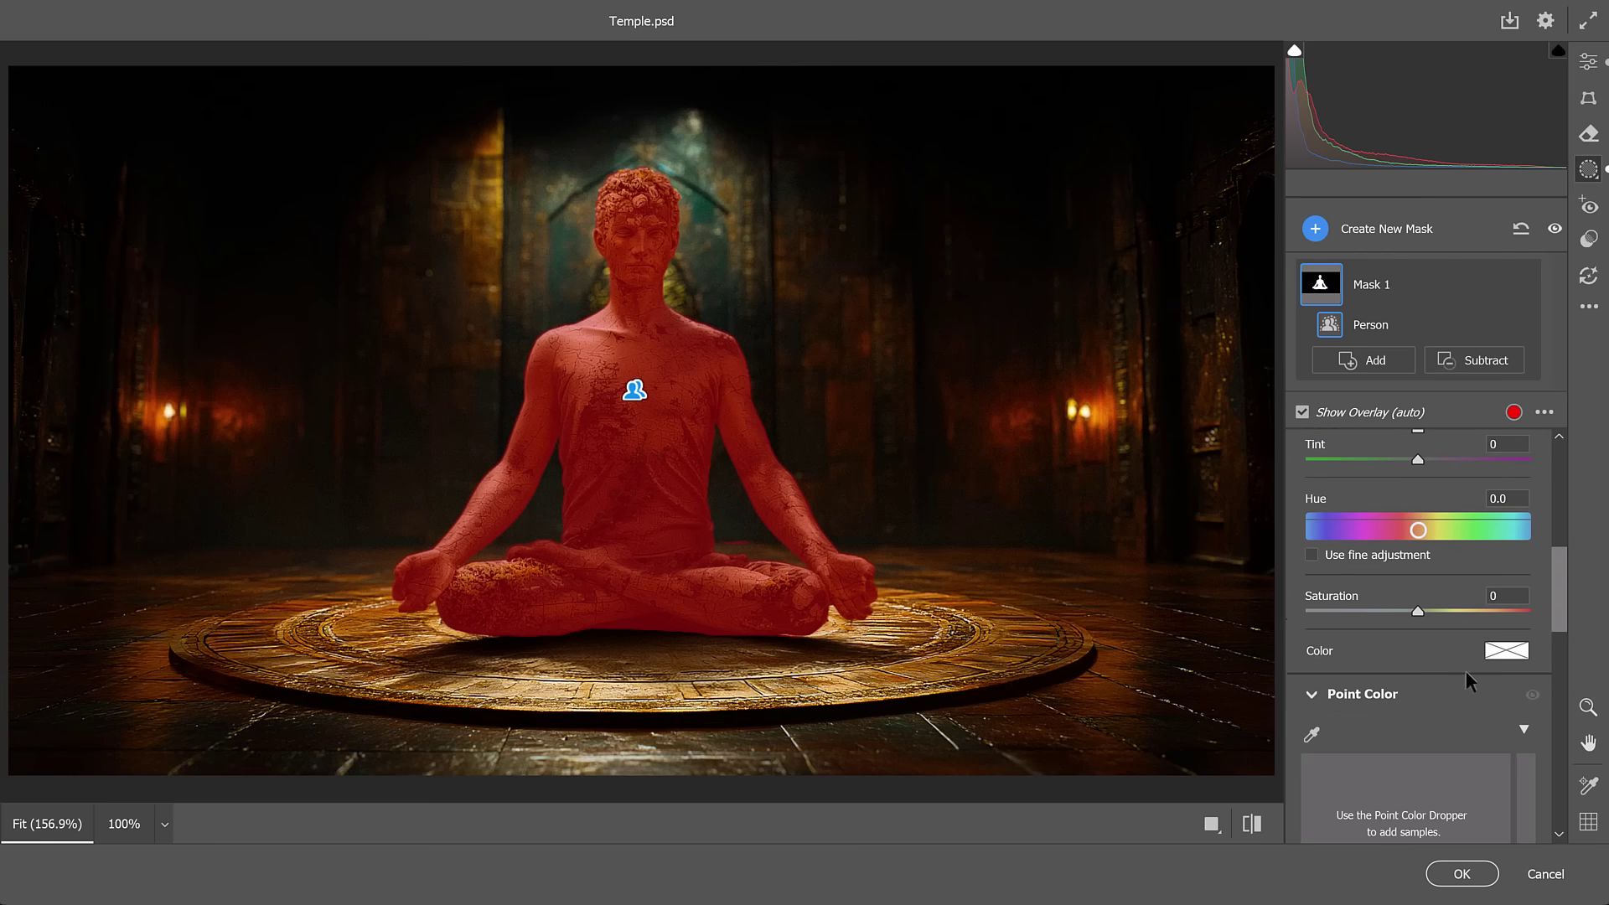
left_click_drag(1417, 610, 1385, 611)
scroll(1406, 656, "down", 10)
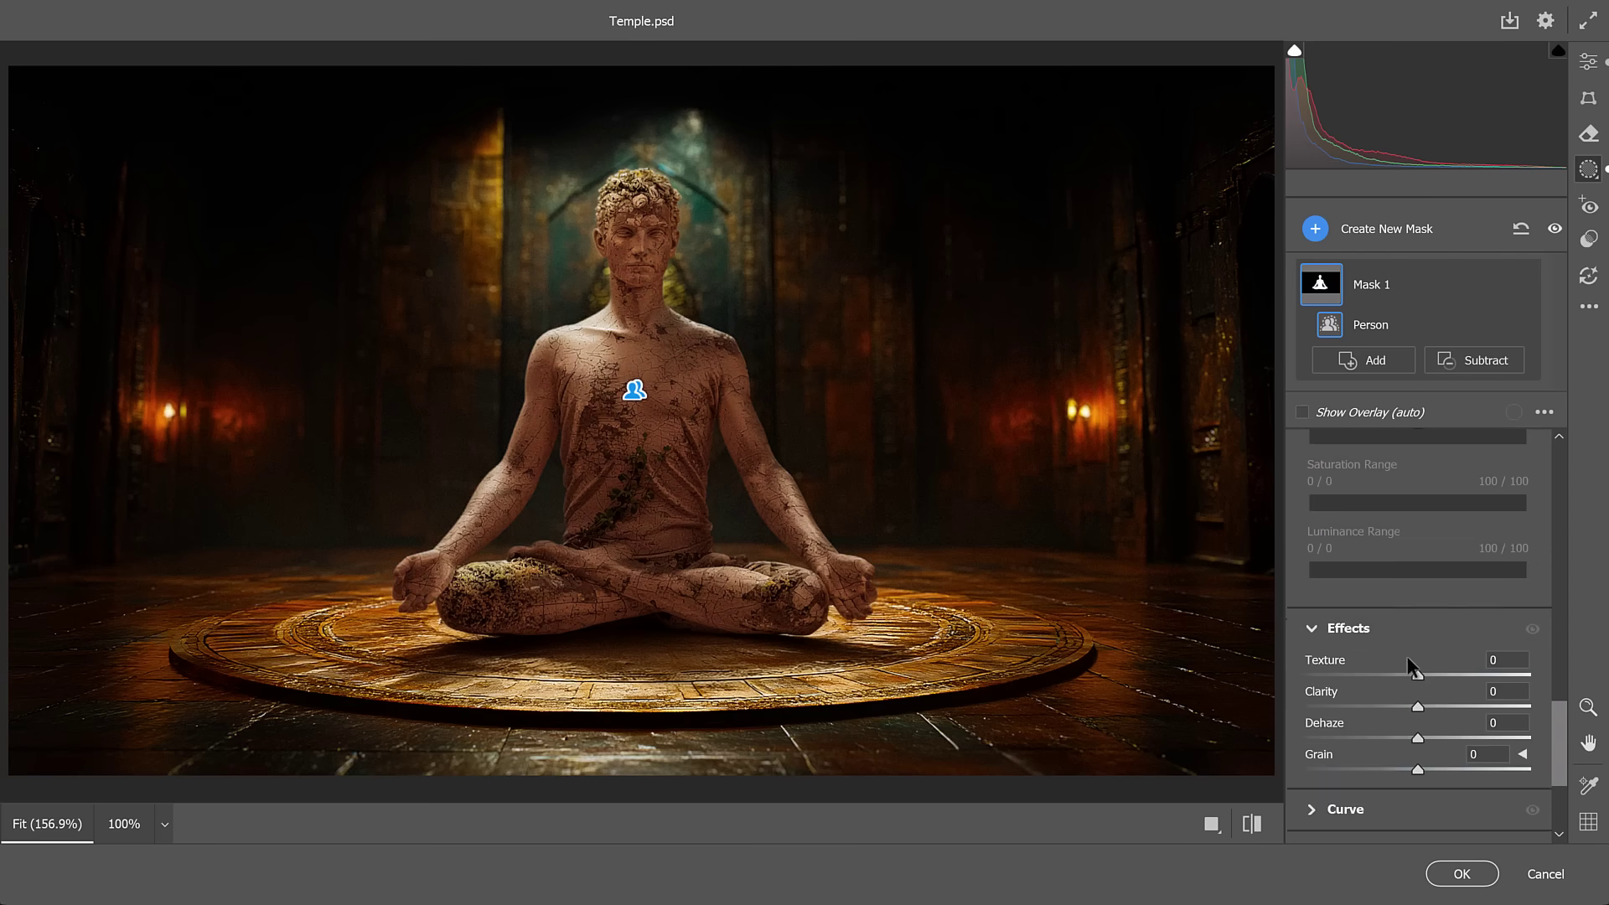
left_click_drag(1417, 550, 1447, 582)
left_click_drag(1425, 775, 1434, 775)
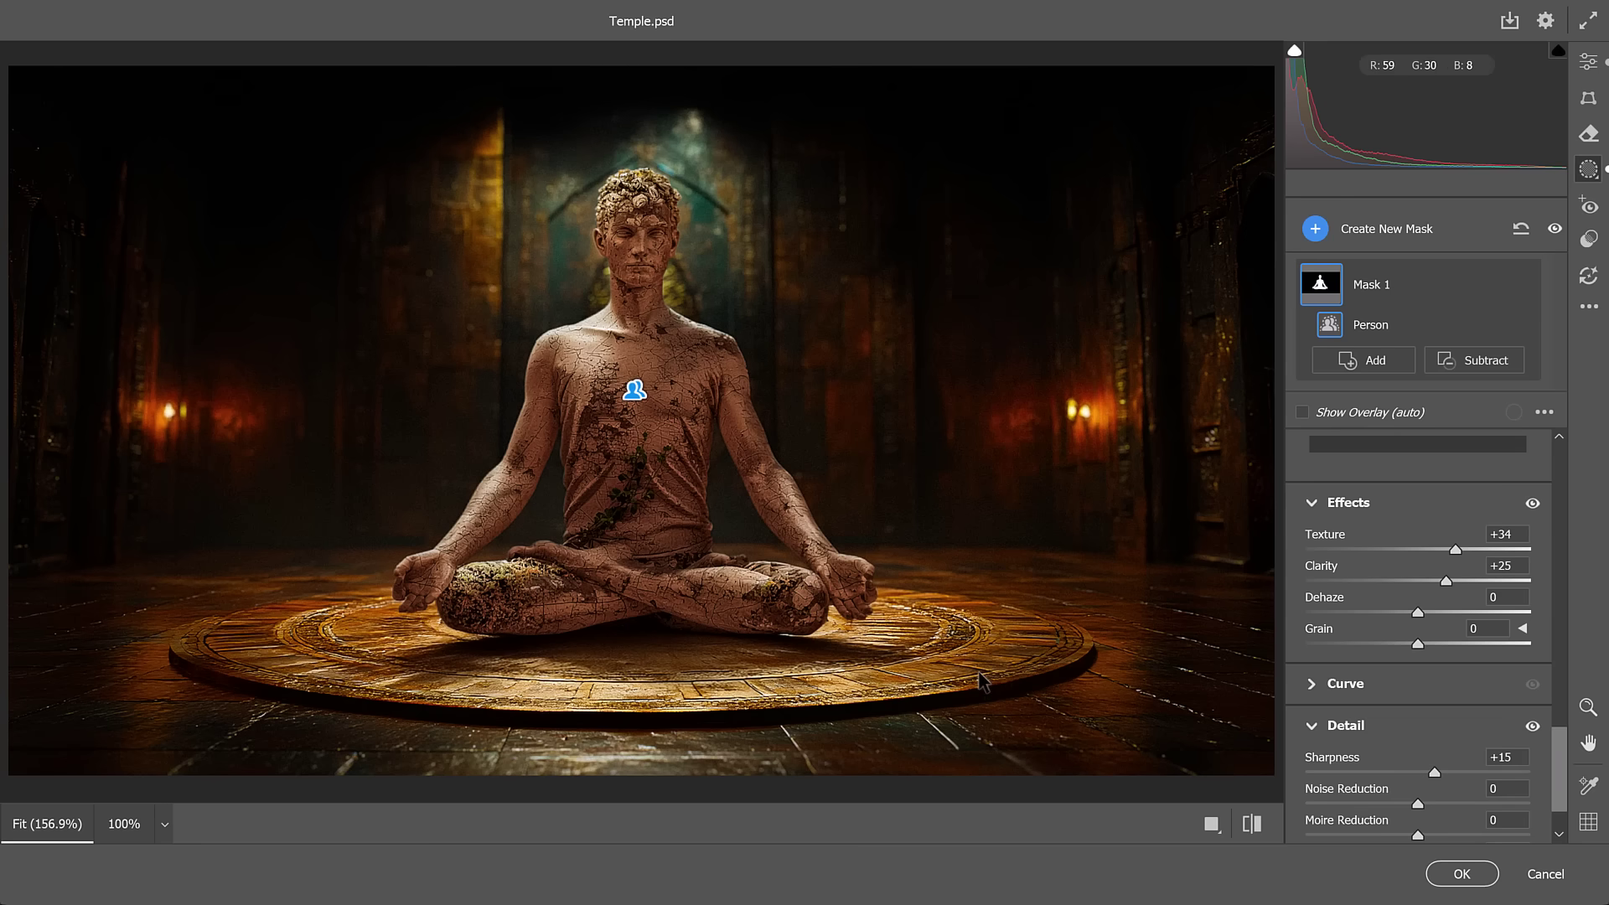
left_click(1462, 874)
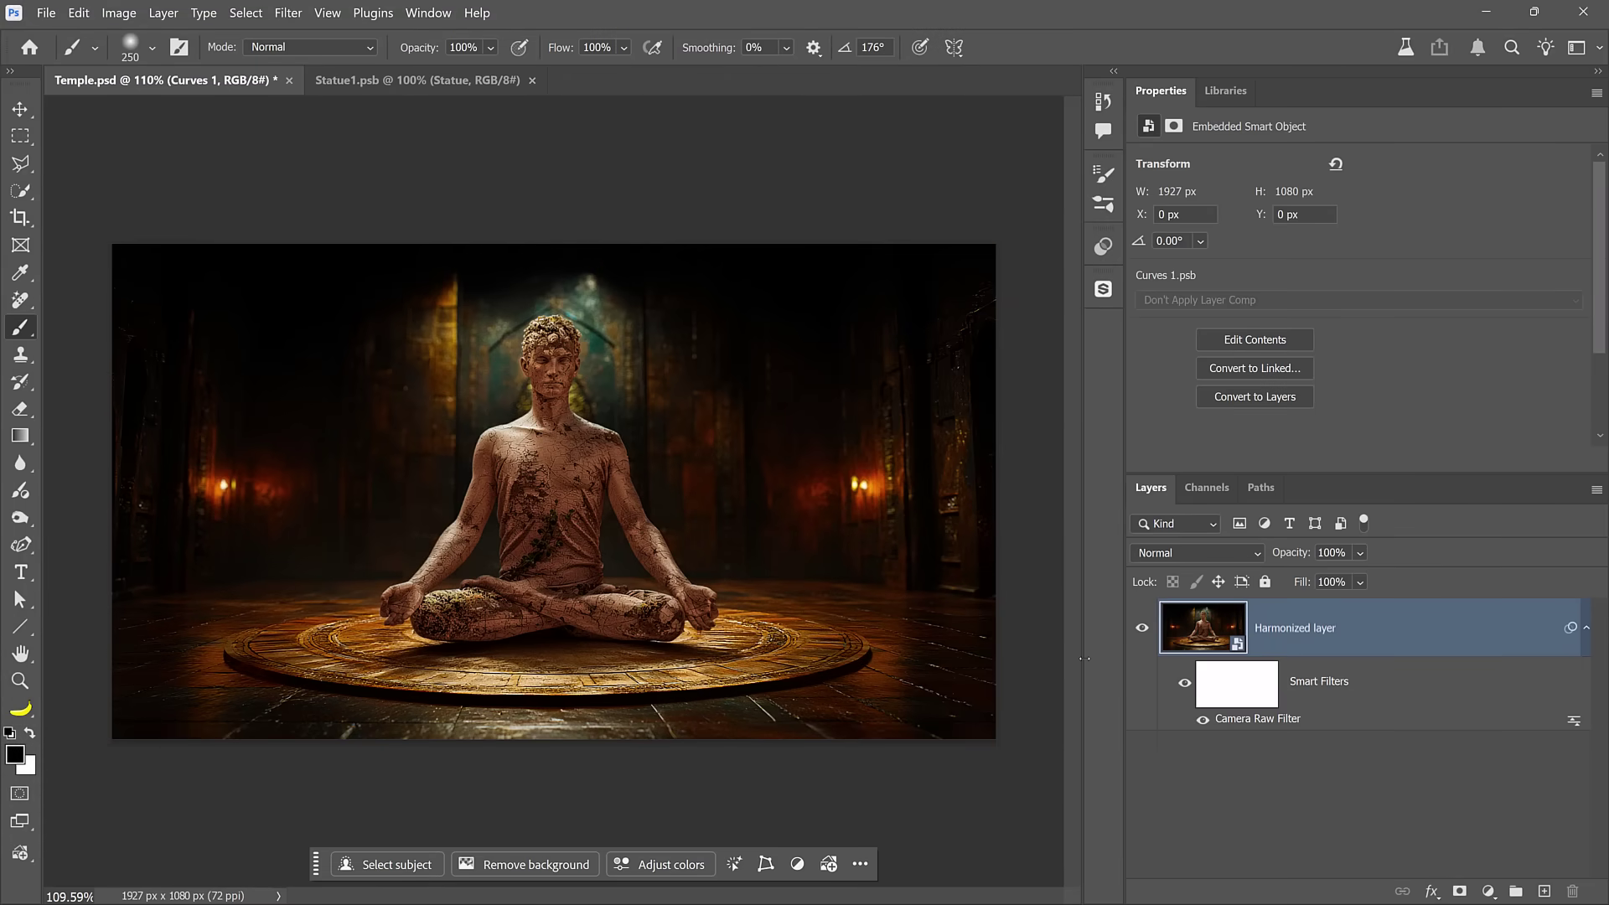
- Quick-export the temple image as PNG, saving it as Temple.png
left_click(44, 13)
mouse_move(74, 362)
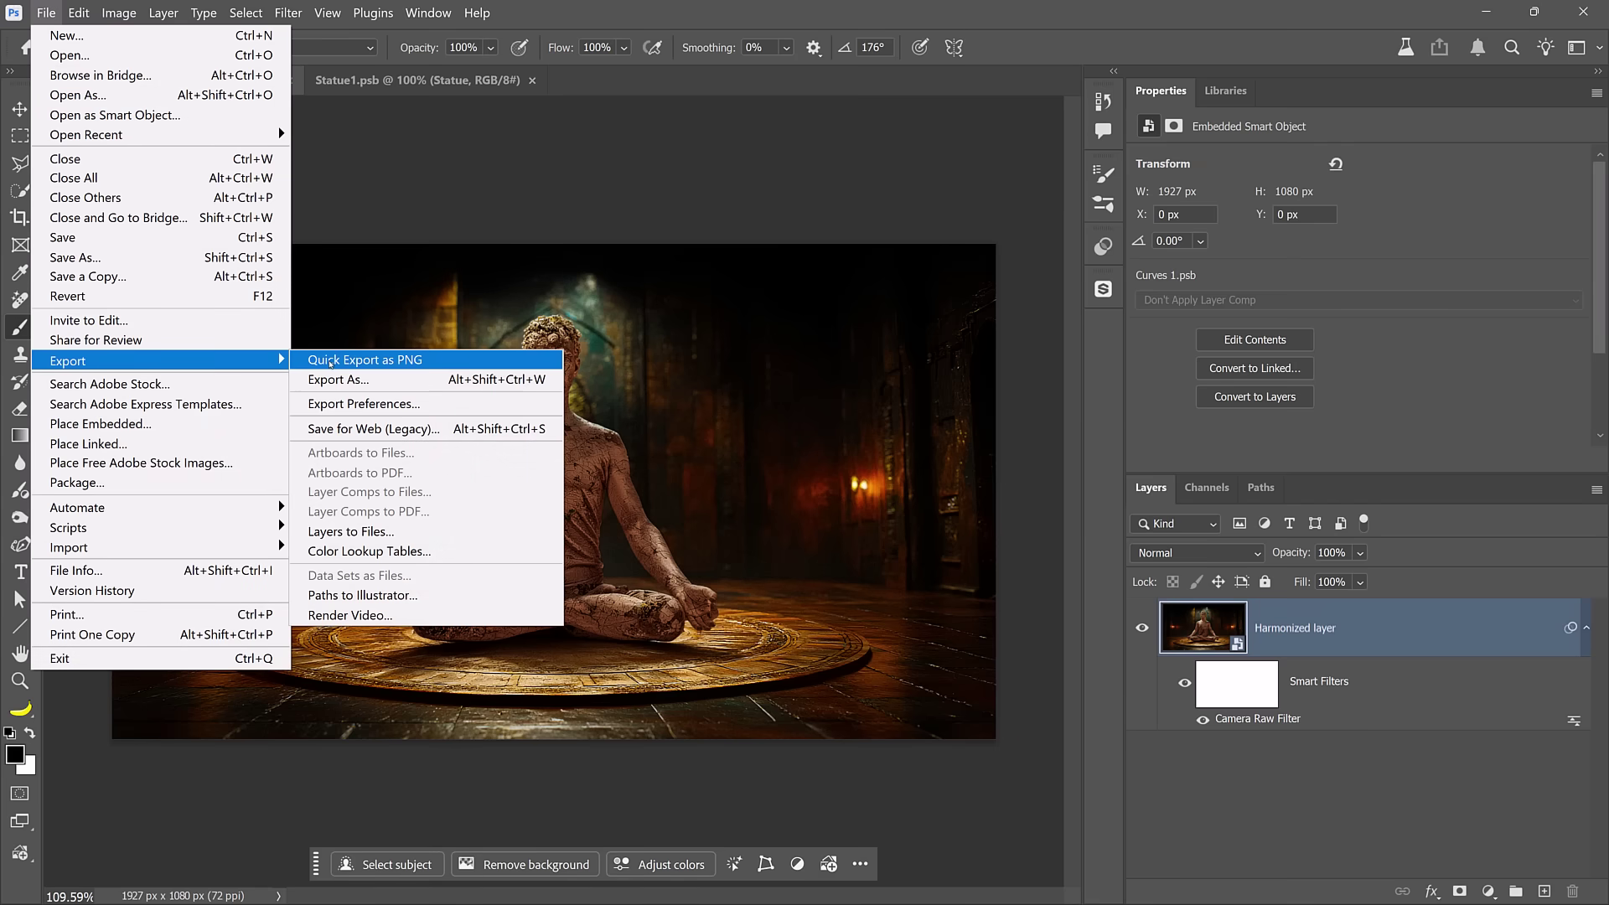
left_click(473, 360)
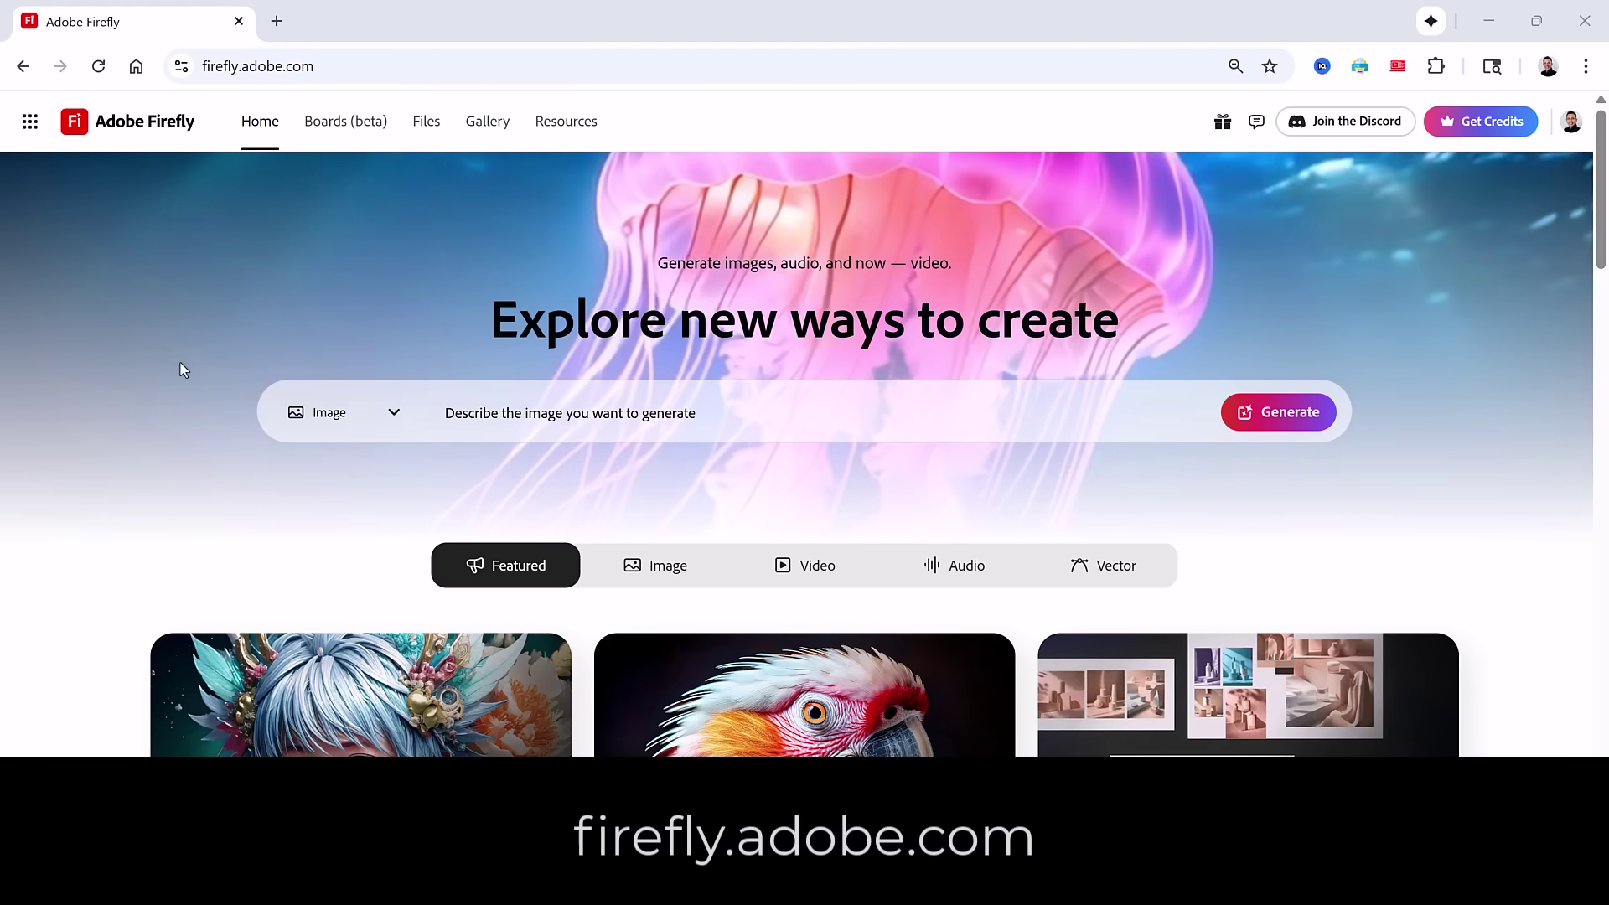
- Open Firefly's Image to video generator from the Video tools
scroll(181, 369, "down", 4)
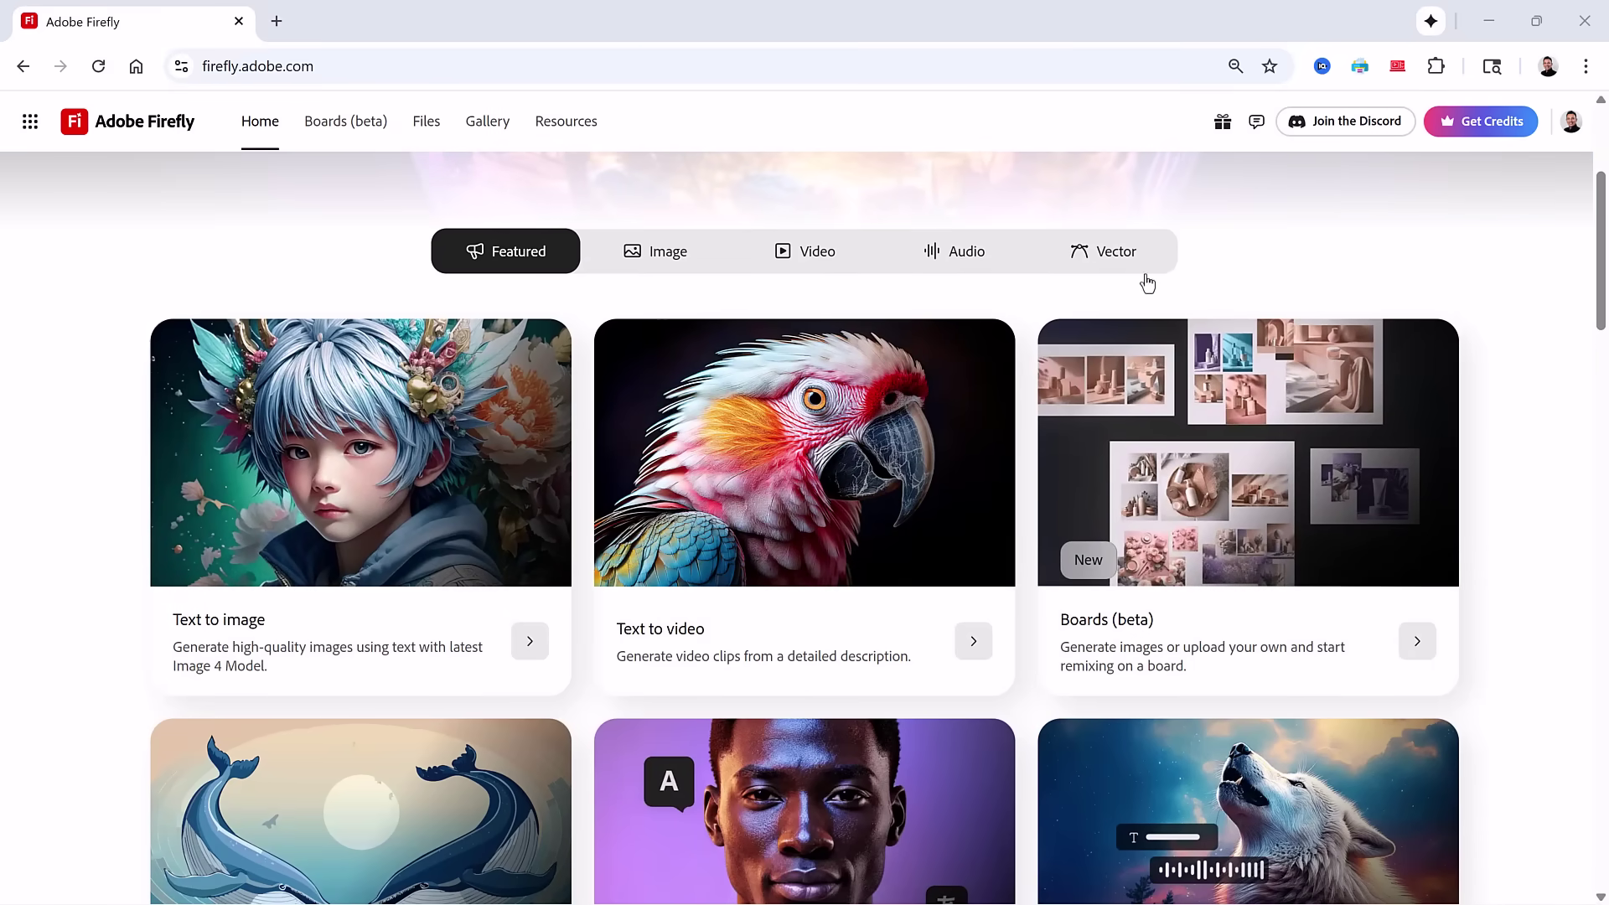
left_click(804, 260)
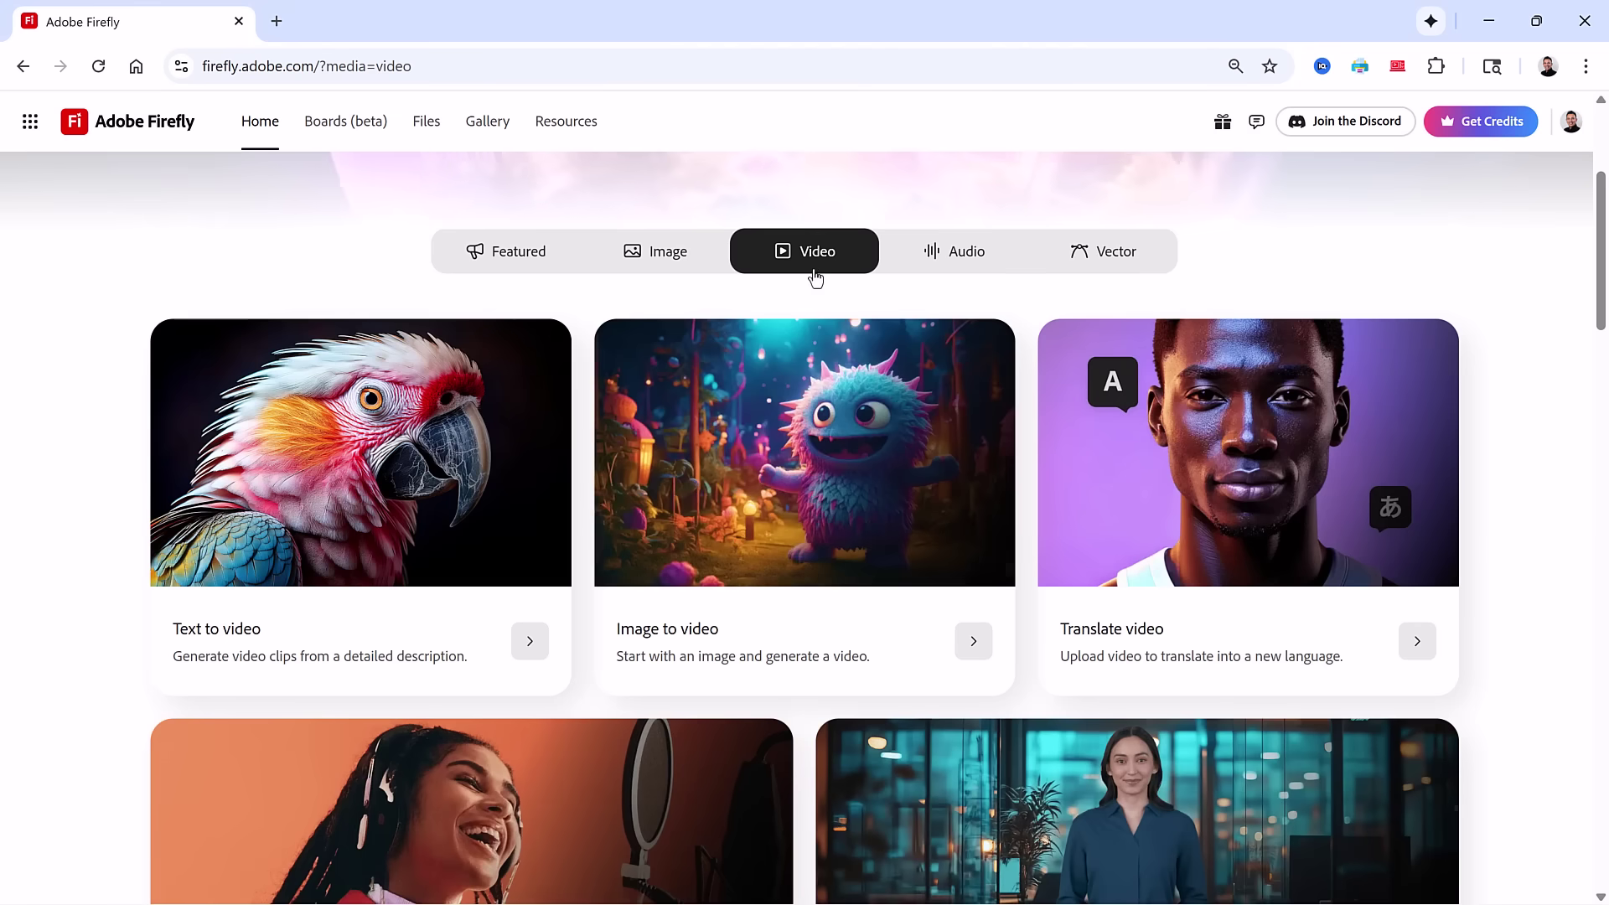
left_click(700, 628)
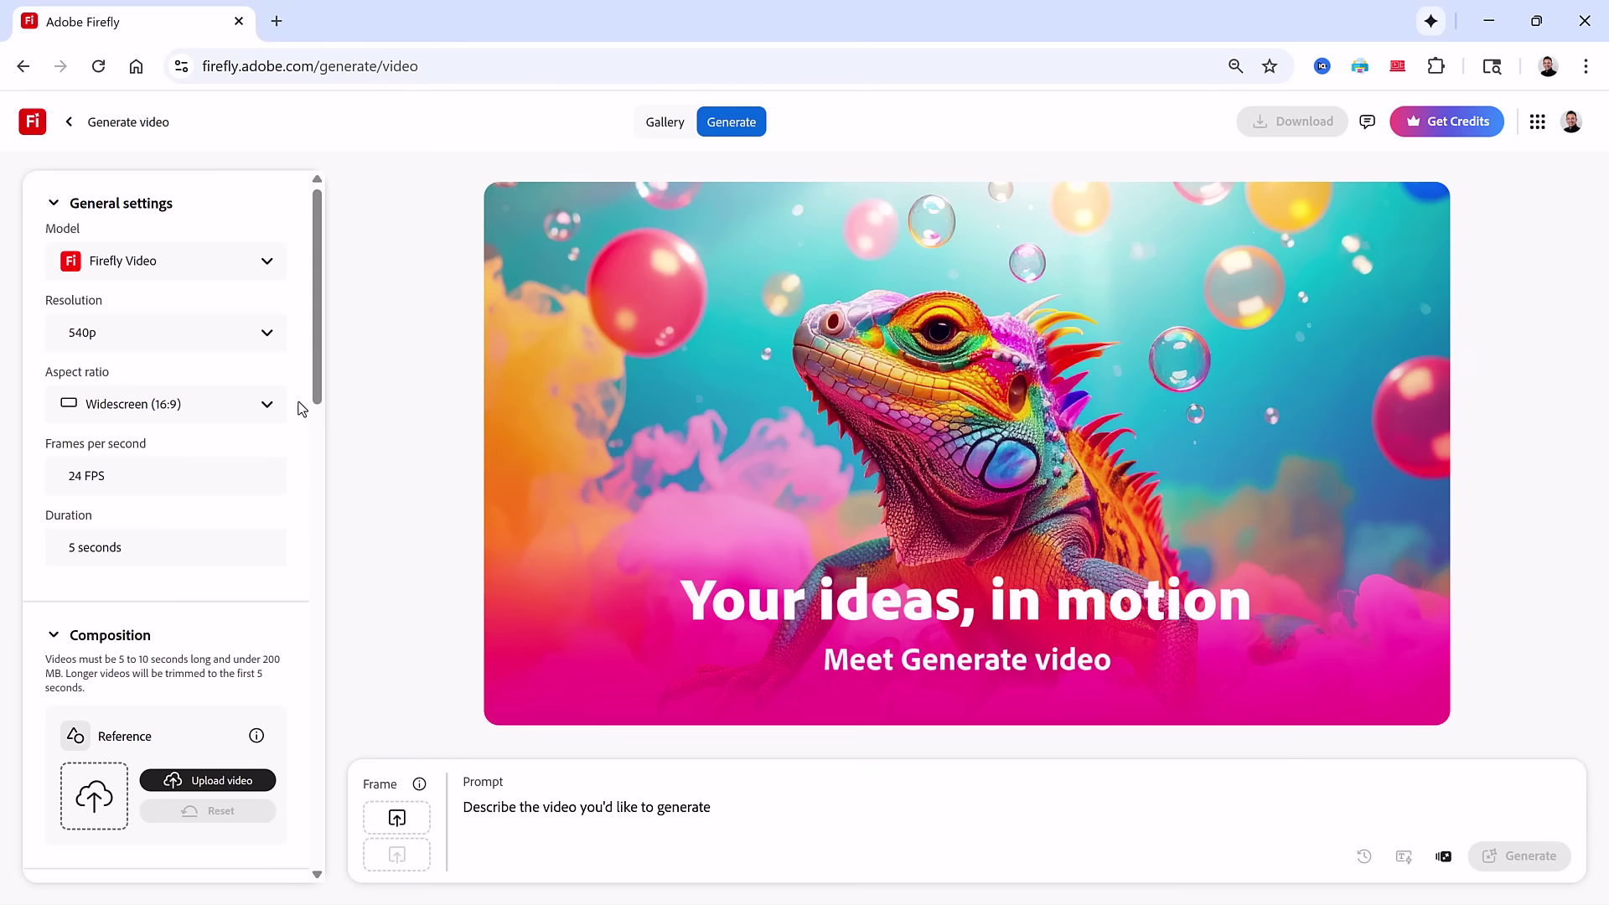
- Keep the Firefly Video model and set Resolution to 1080p
left_click(264, 277)
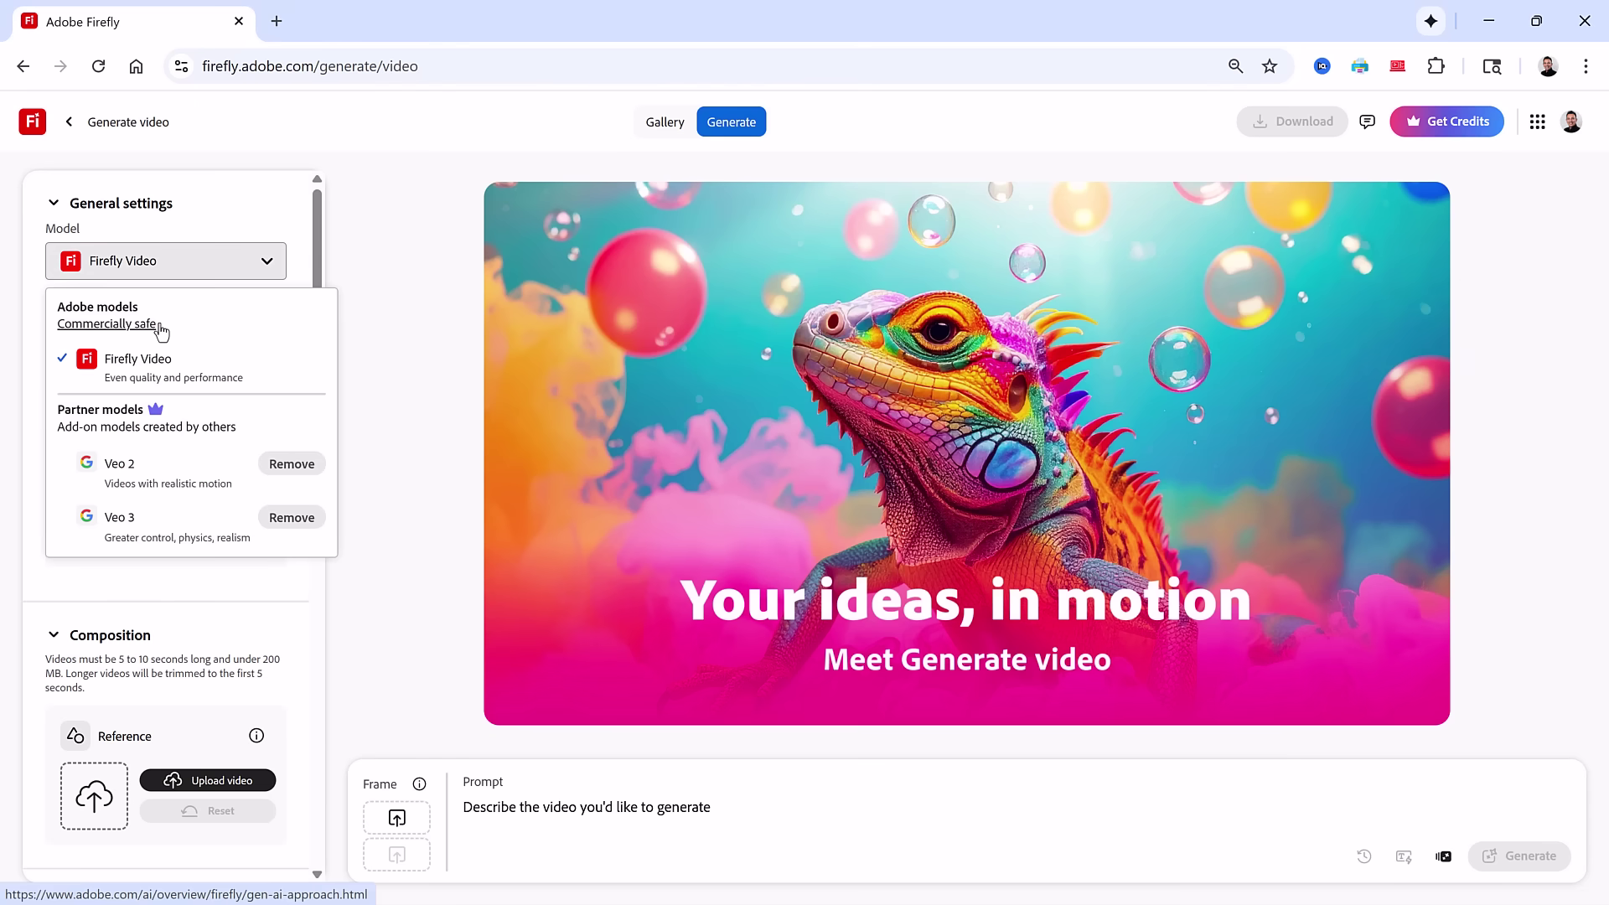
left_click(293, 277)
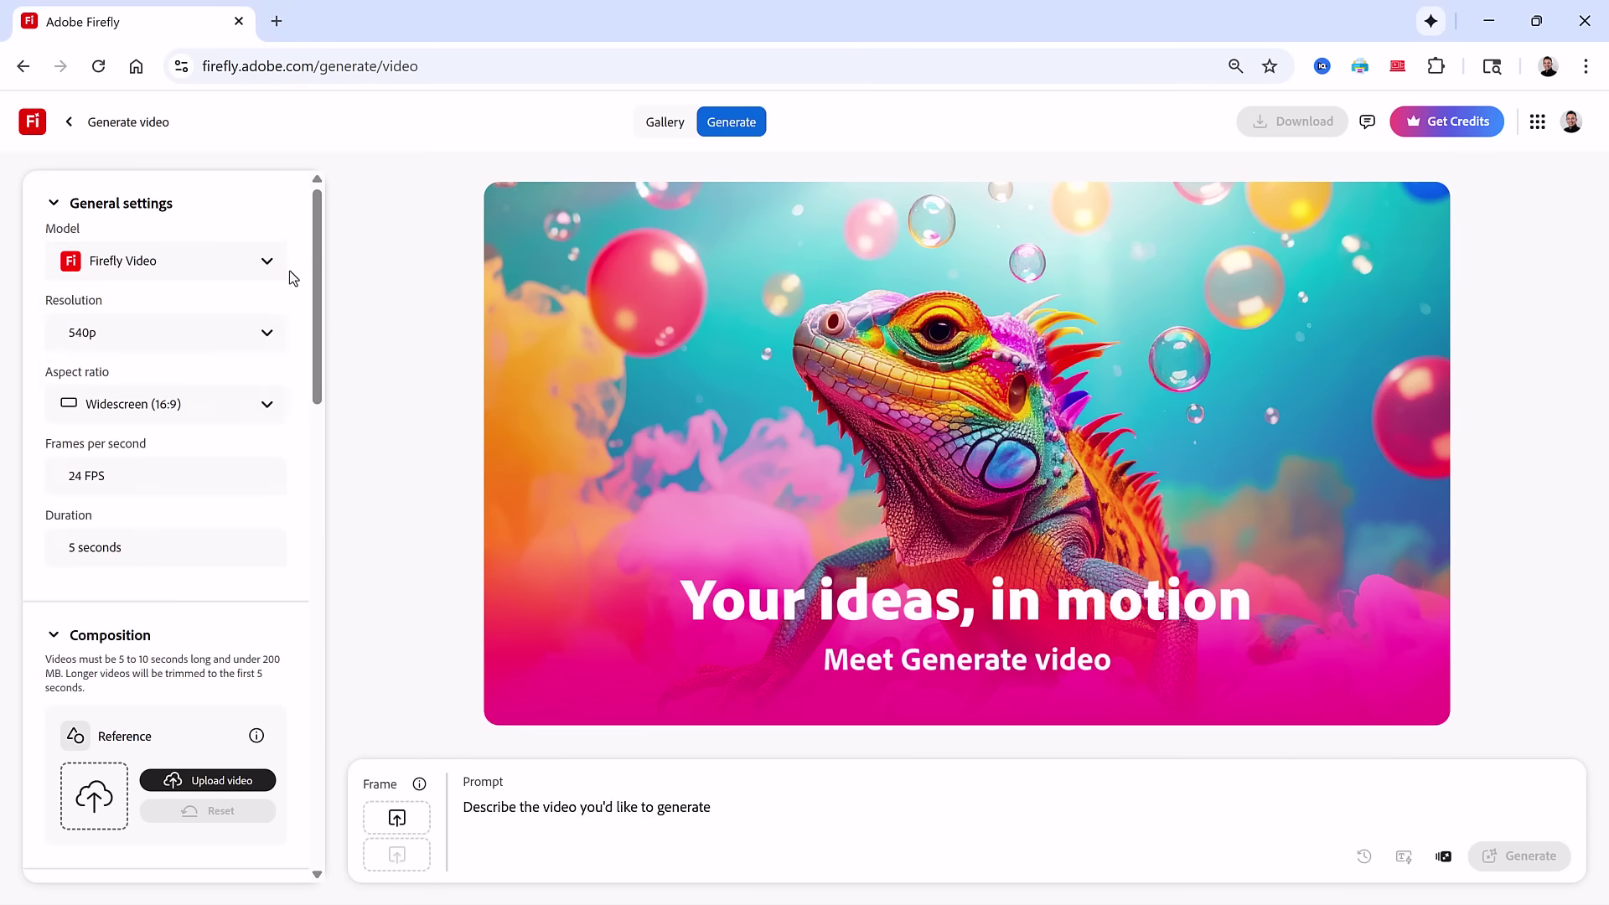
left_click(270, 333)
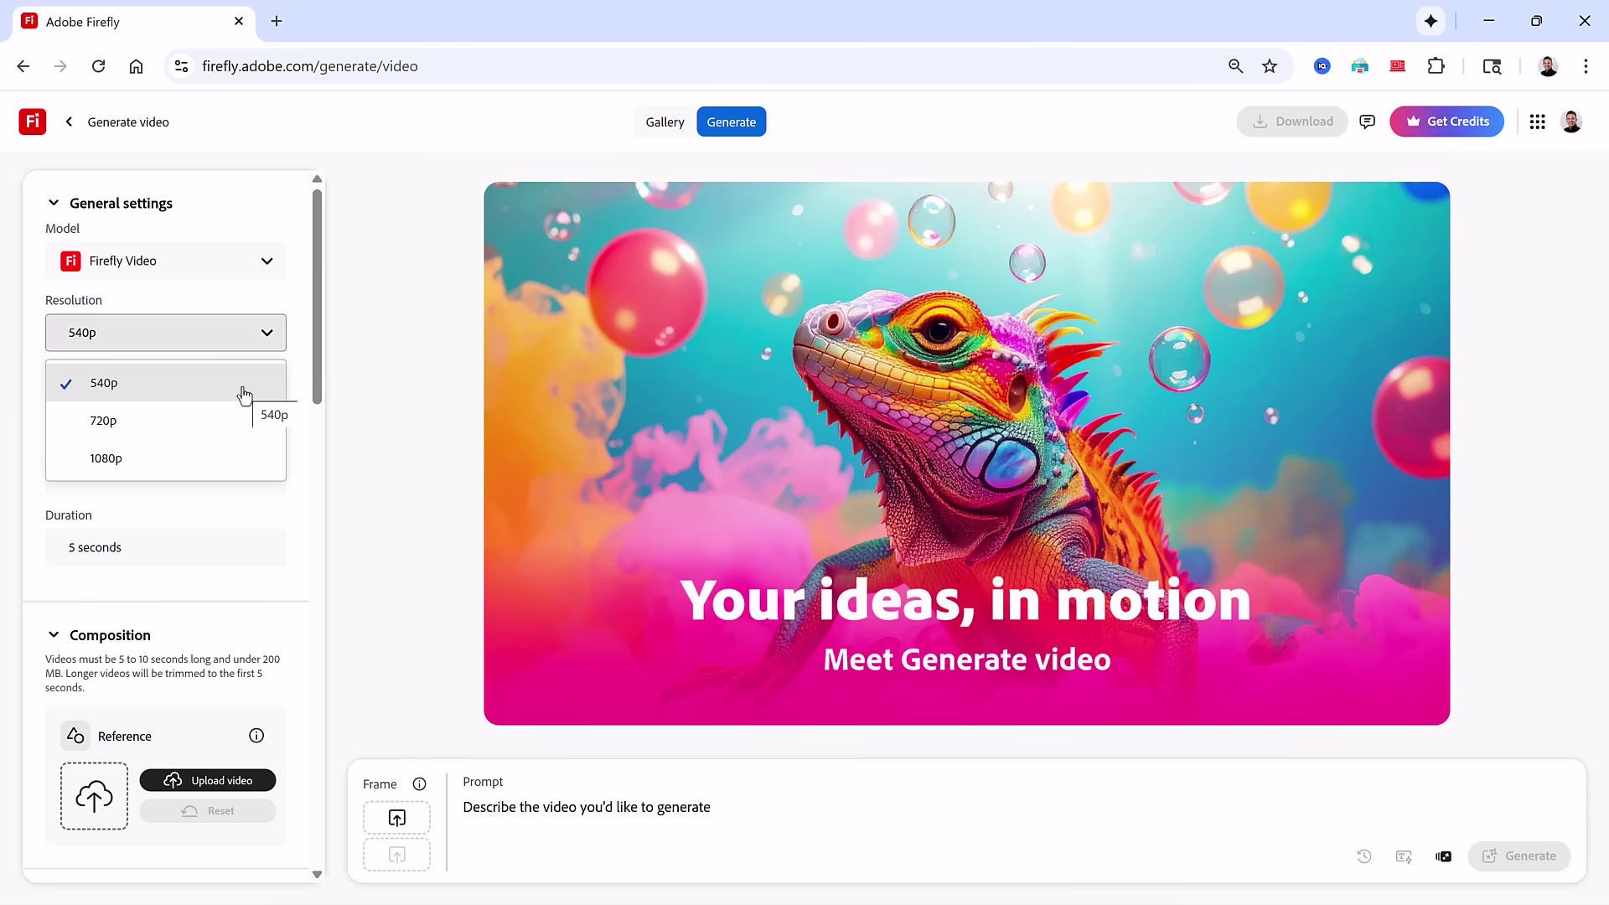
left_click(223, 469)
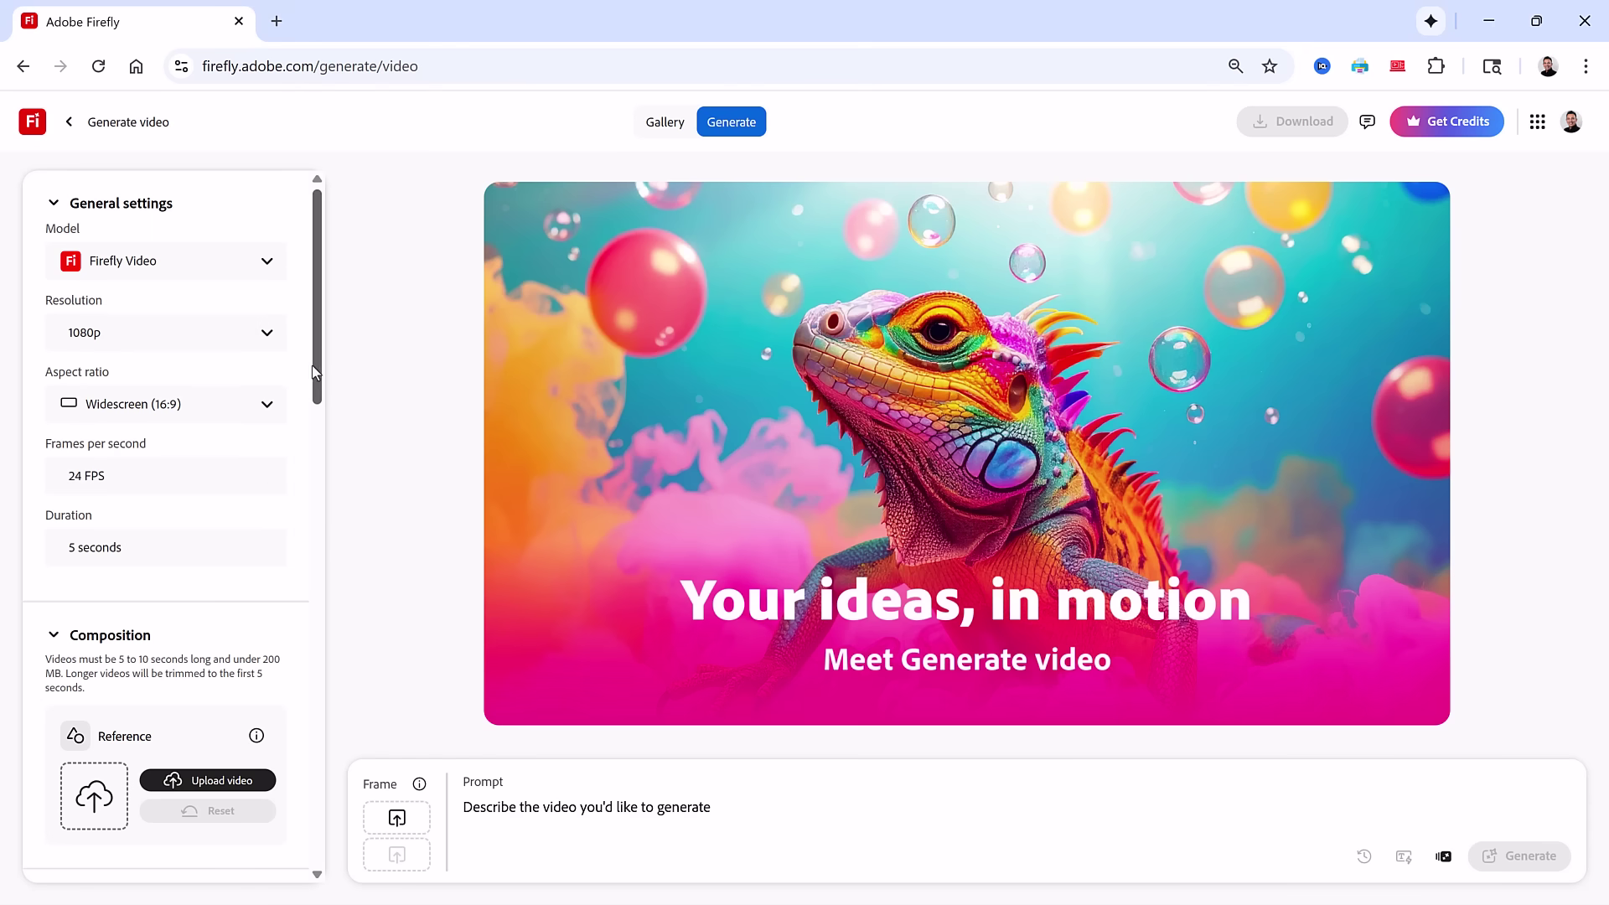
mouse_move(313, 365)
left_mouse_down()
mouse_move(316, 846)
mouse_move(298, 344)
left_mouse_up()
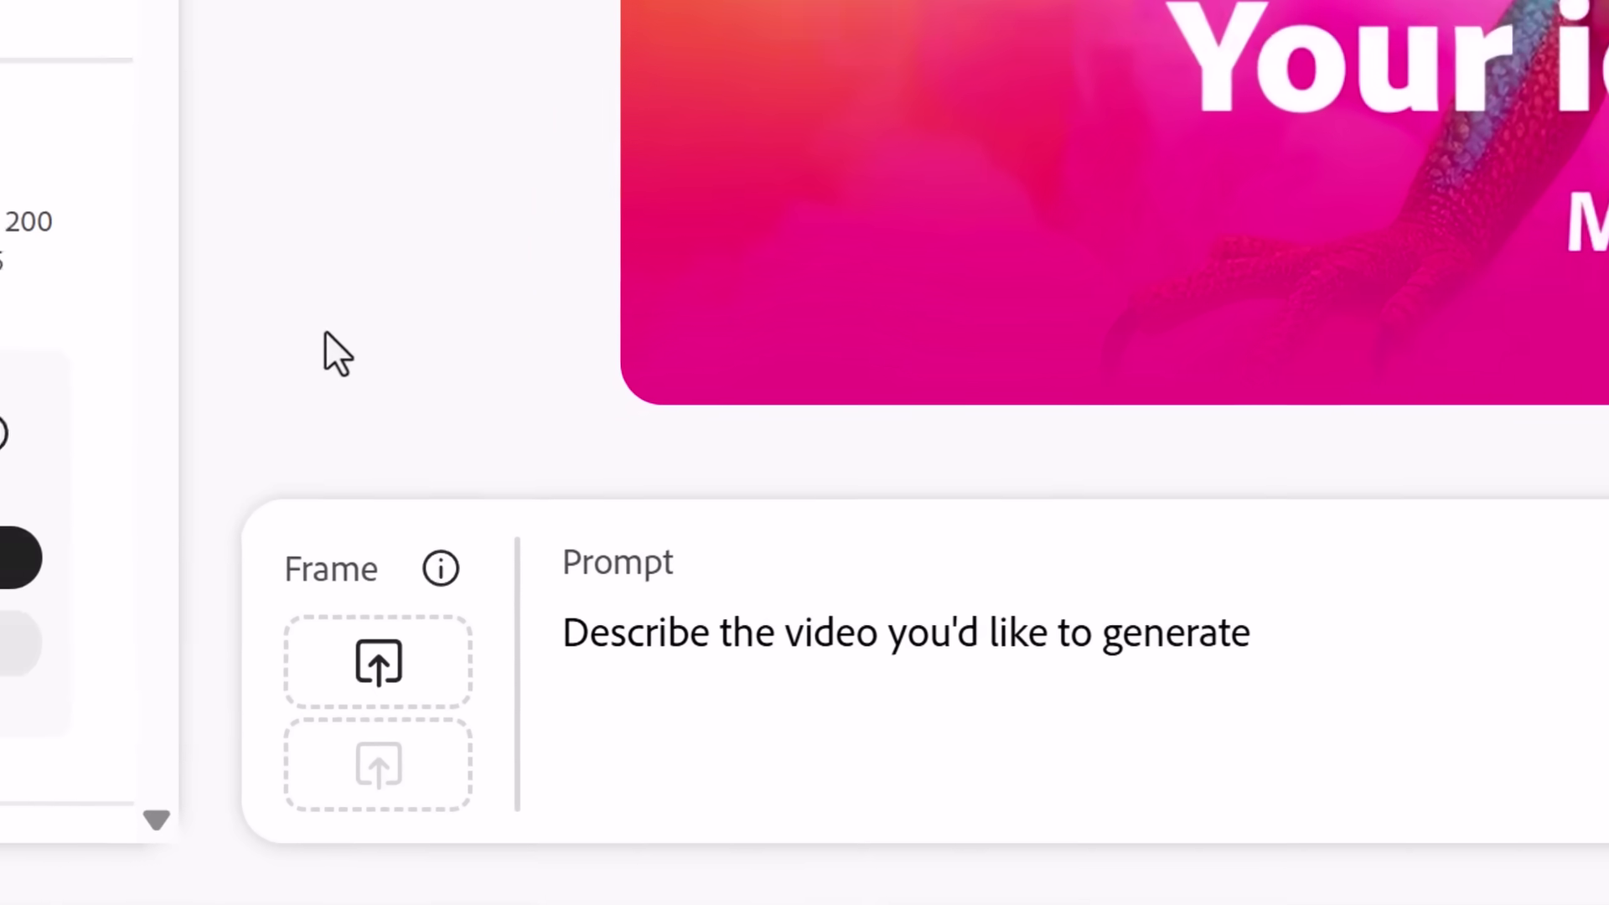
- Upload Temple.png from the device as both the start and end frame
left_click(389, 659)
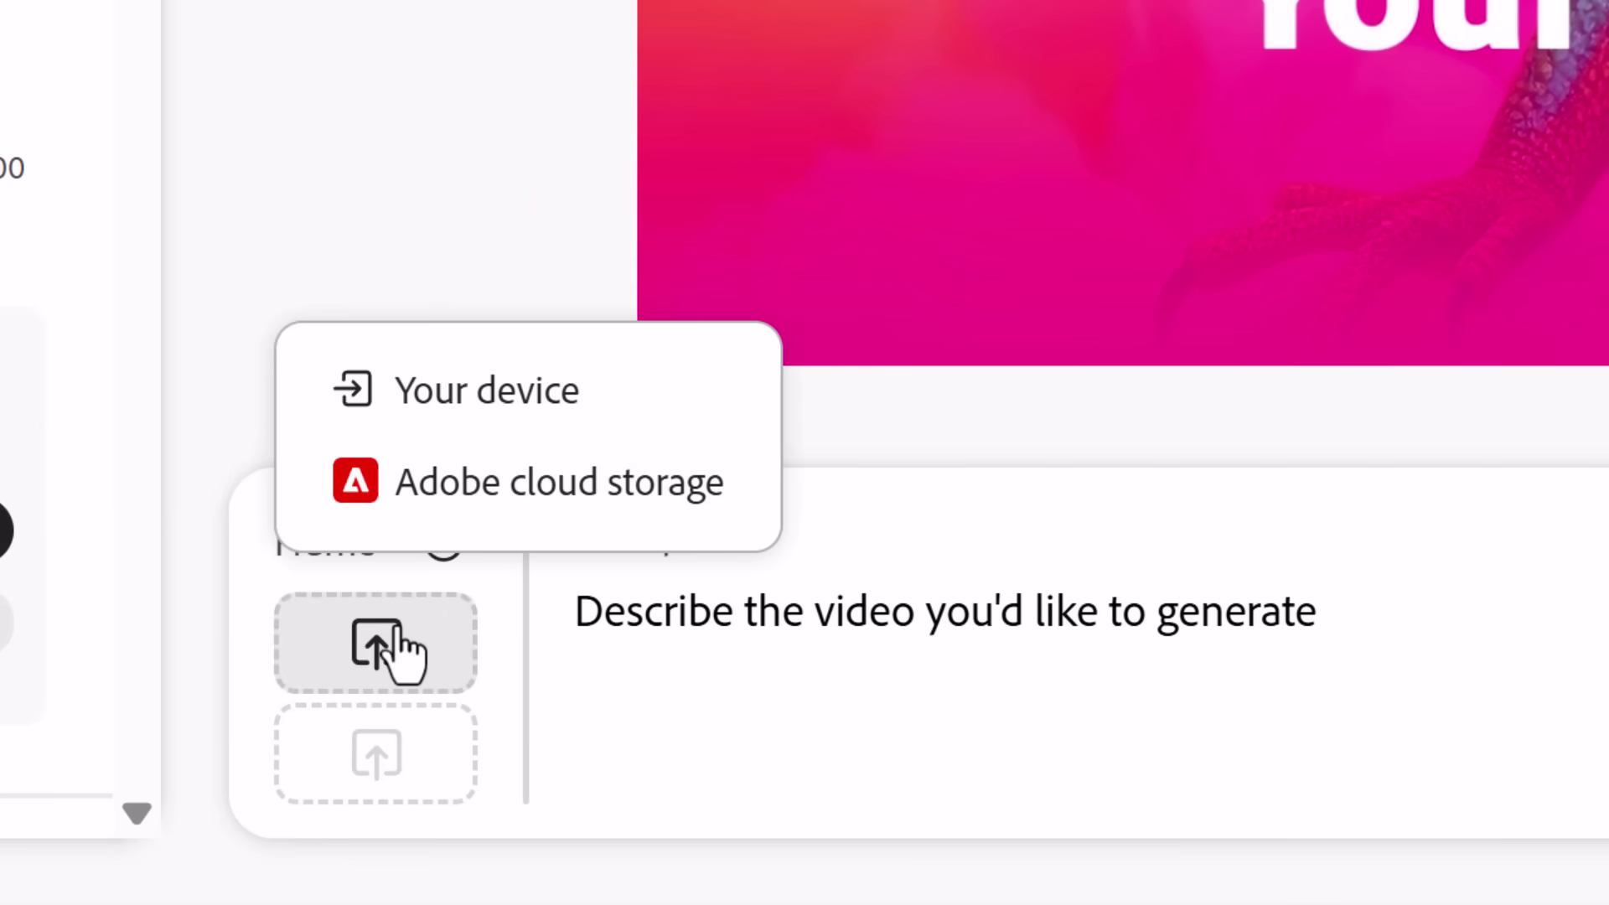
left_click(607, 424)
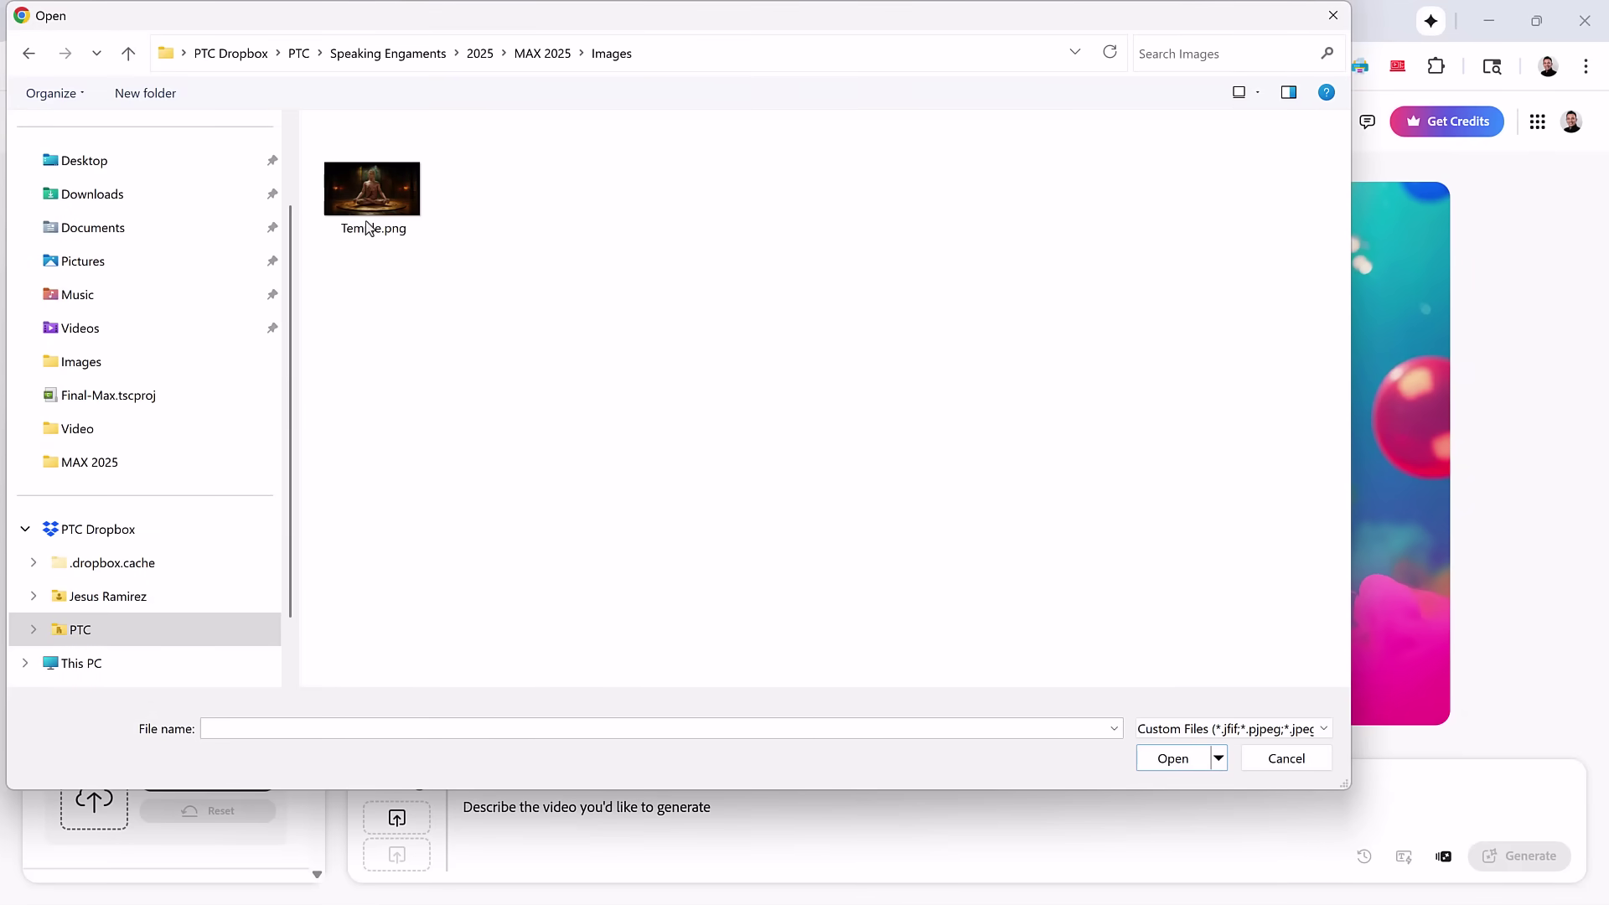
double_click(371, 208)
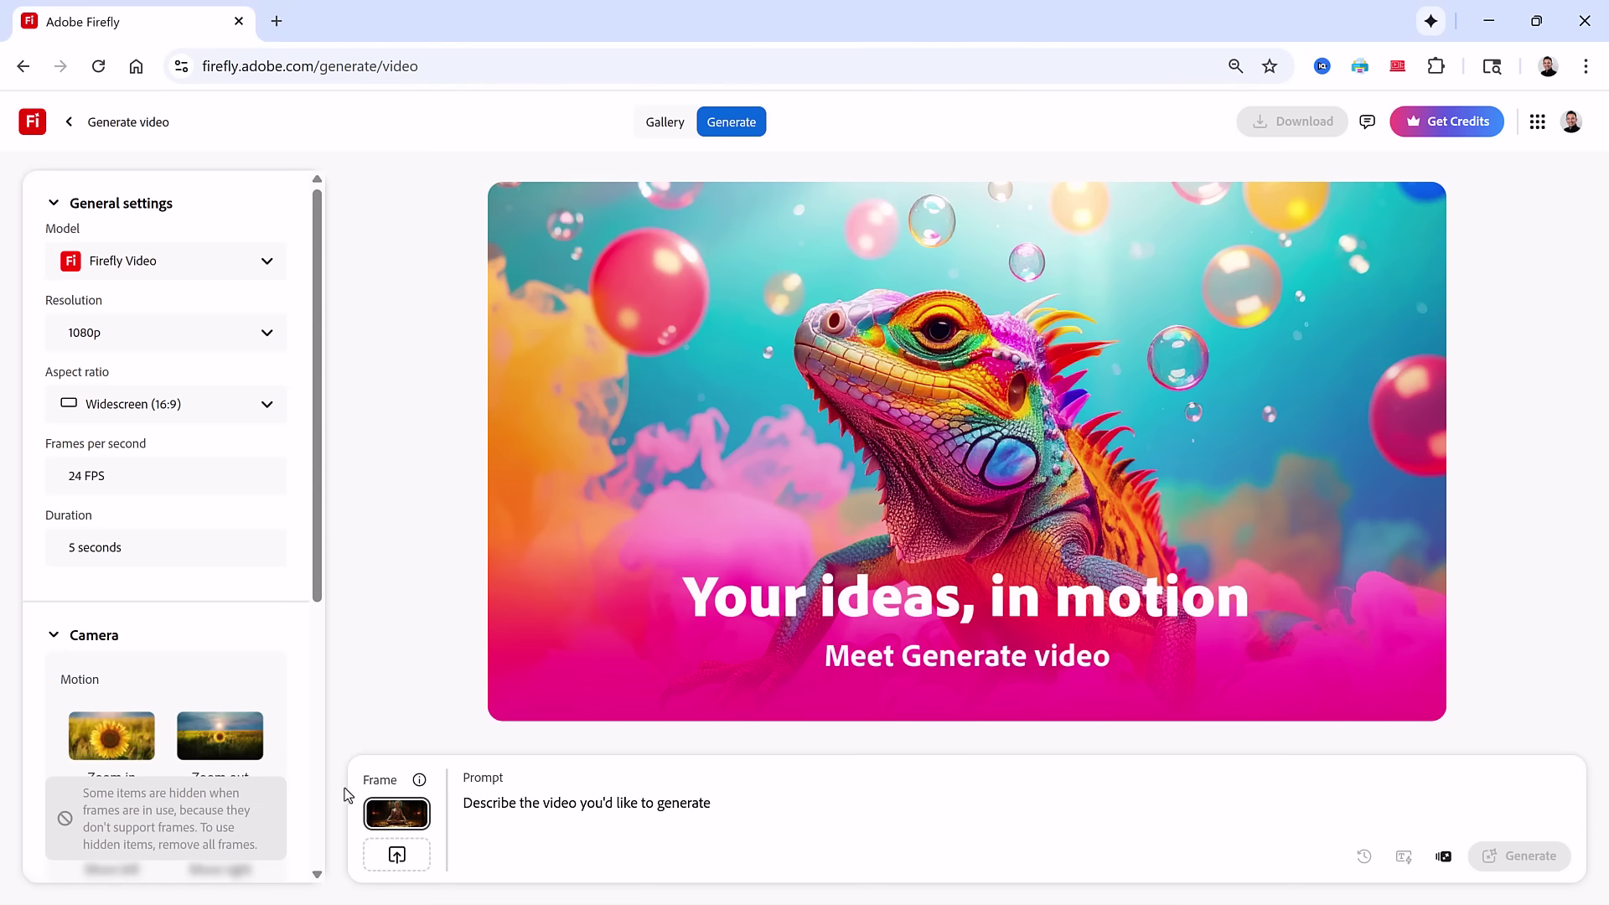
left_click(399, 848)
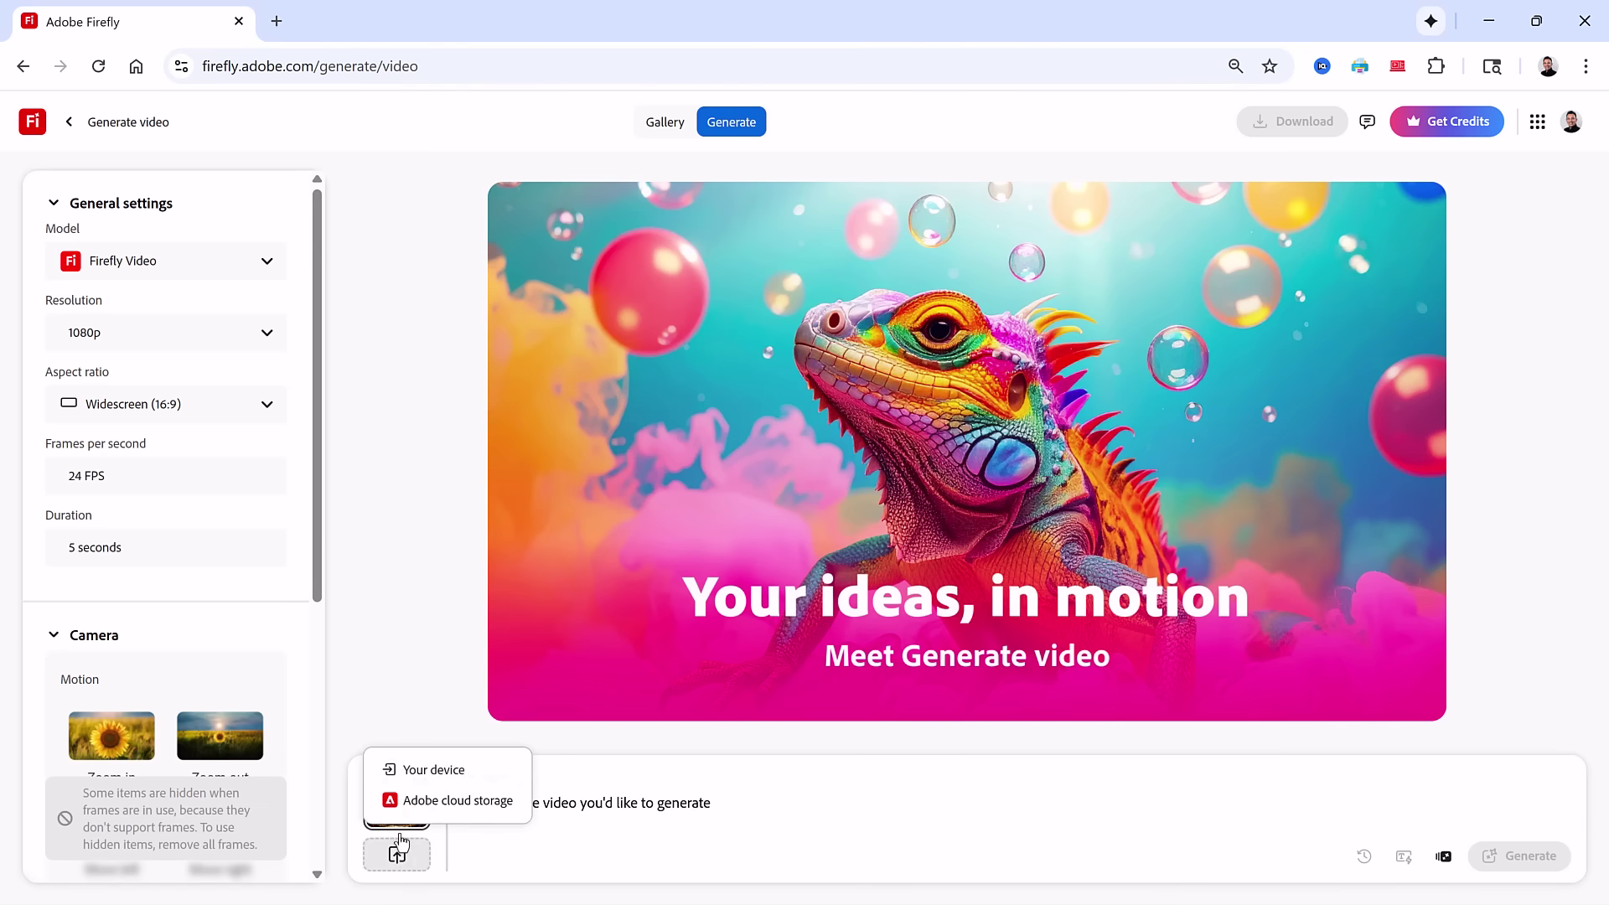
left_click(410, 771)
double_click(383, 187)
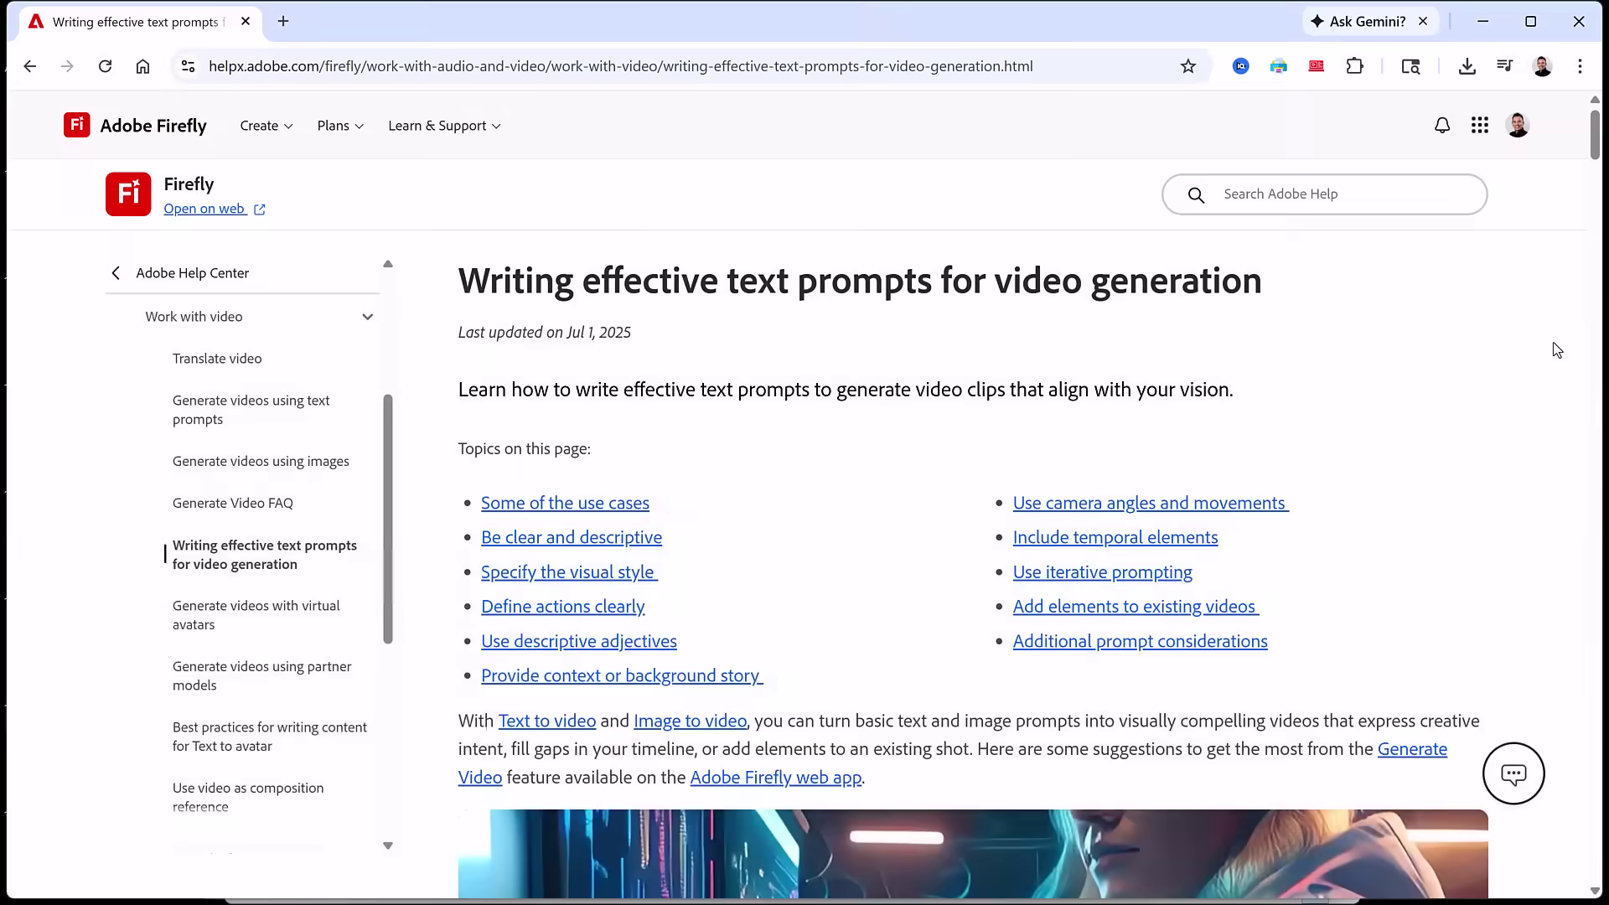
scroll(1552, 342, "down", 20)
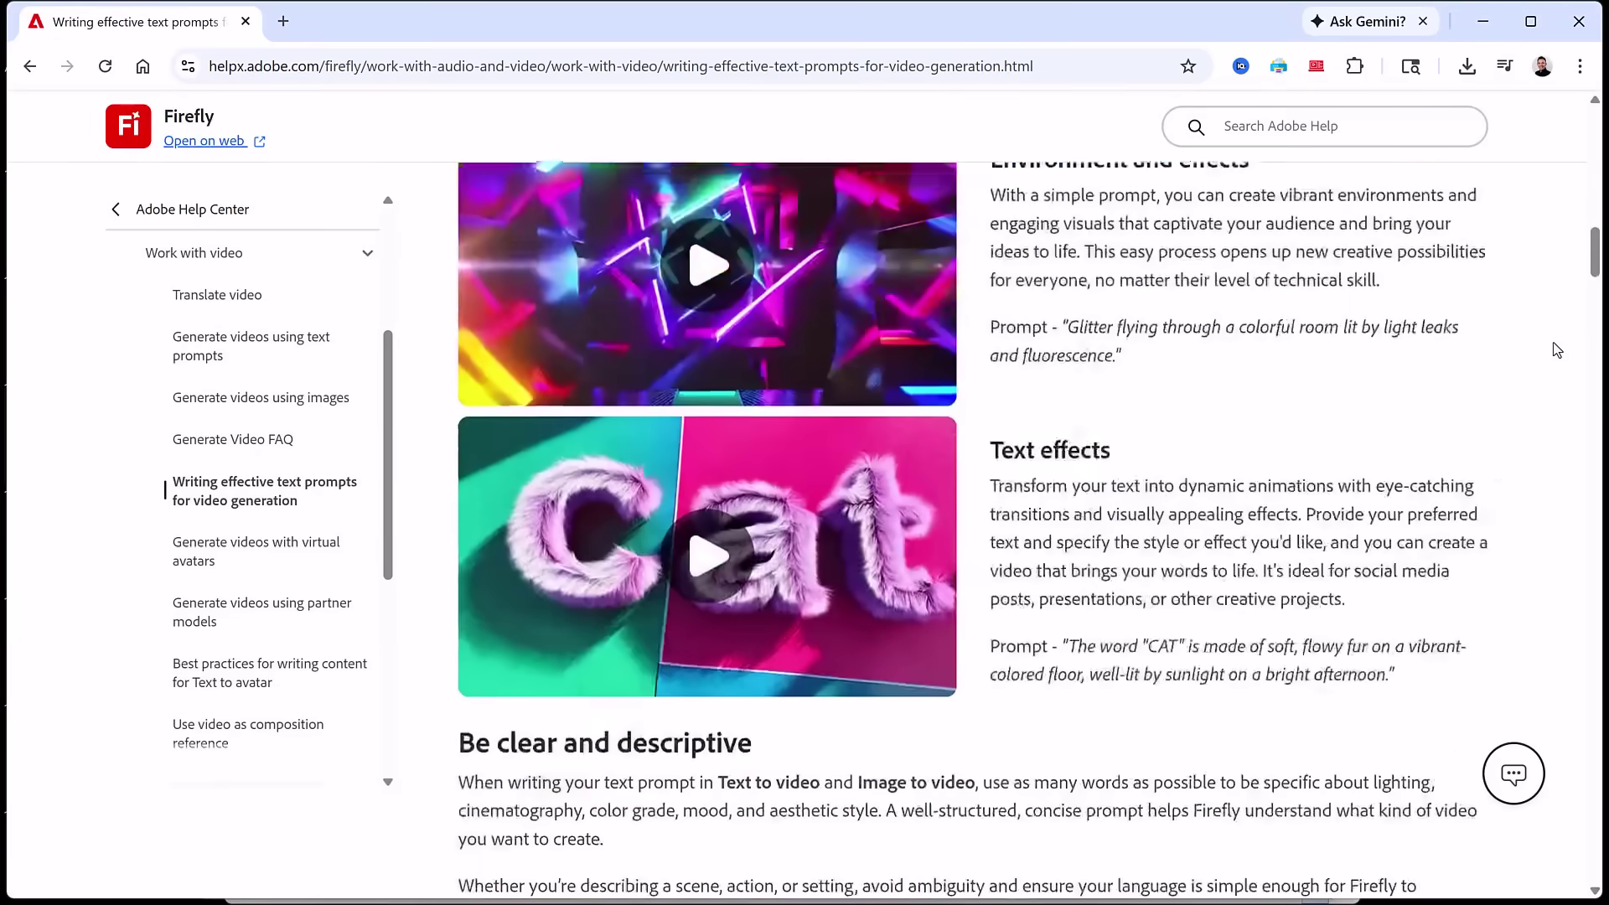
scroll(1551, 342, "down", 5)
left_click_drag(1024, 505, 1049, 540)
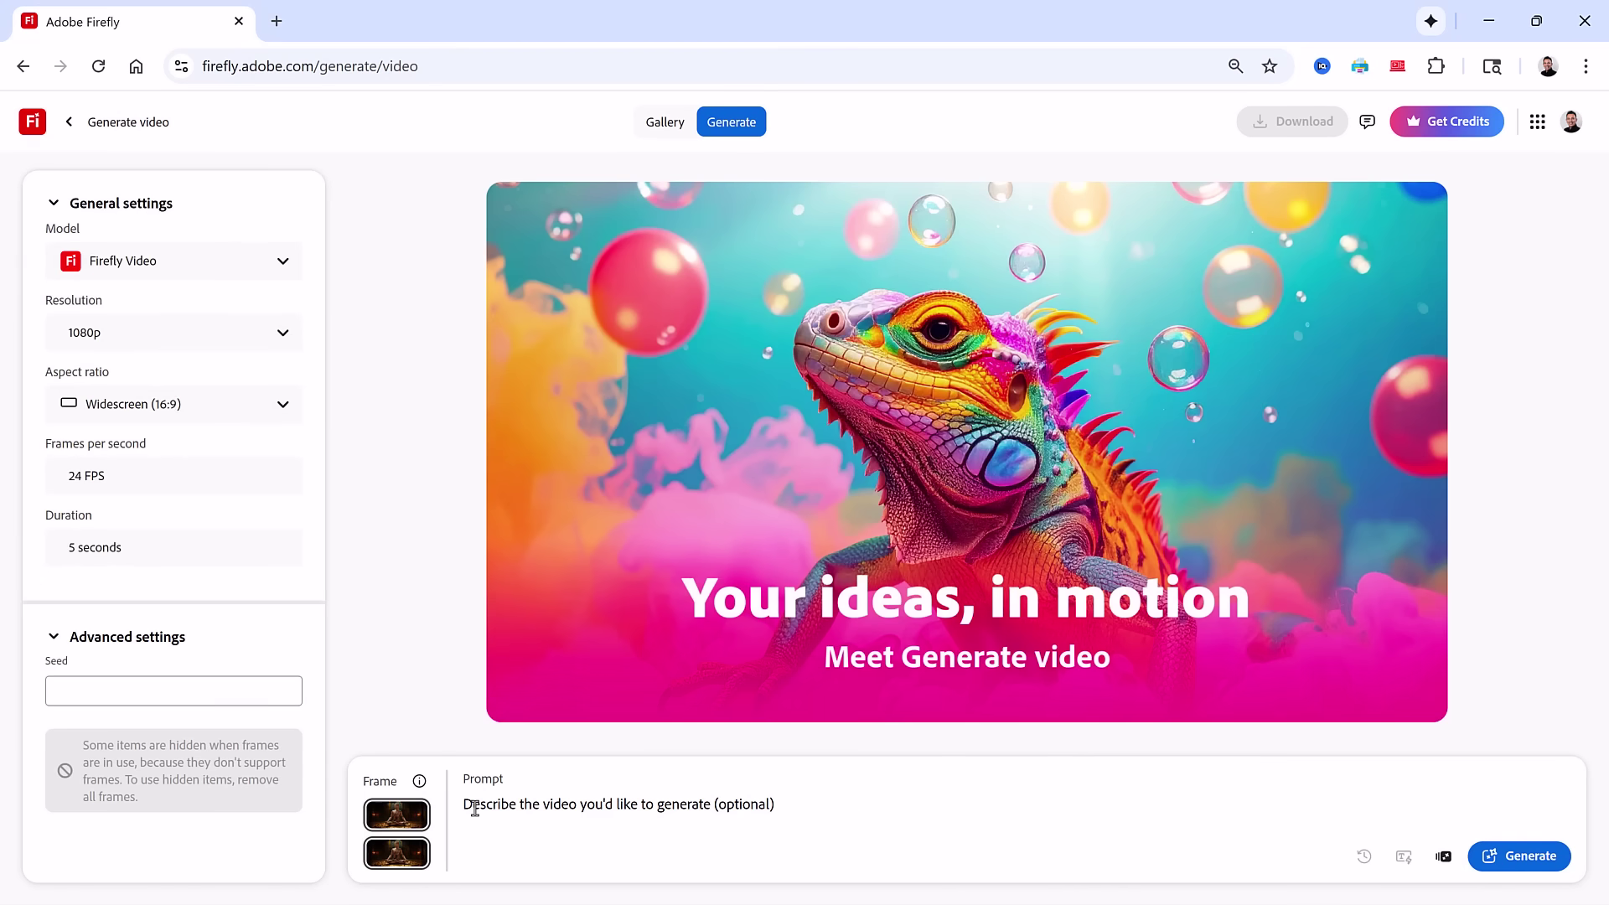
- Paste the fire-blazing statue prompt and generate the 5-second 1080p video
left_click(474, 808)
type("The statue does not move. Fire blazes through the chamber. Fire hits the walls. Fire comes towards the camera. Sparks, smoke, and particles fly through the air. Fire flickering in the torches in the background.")
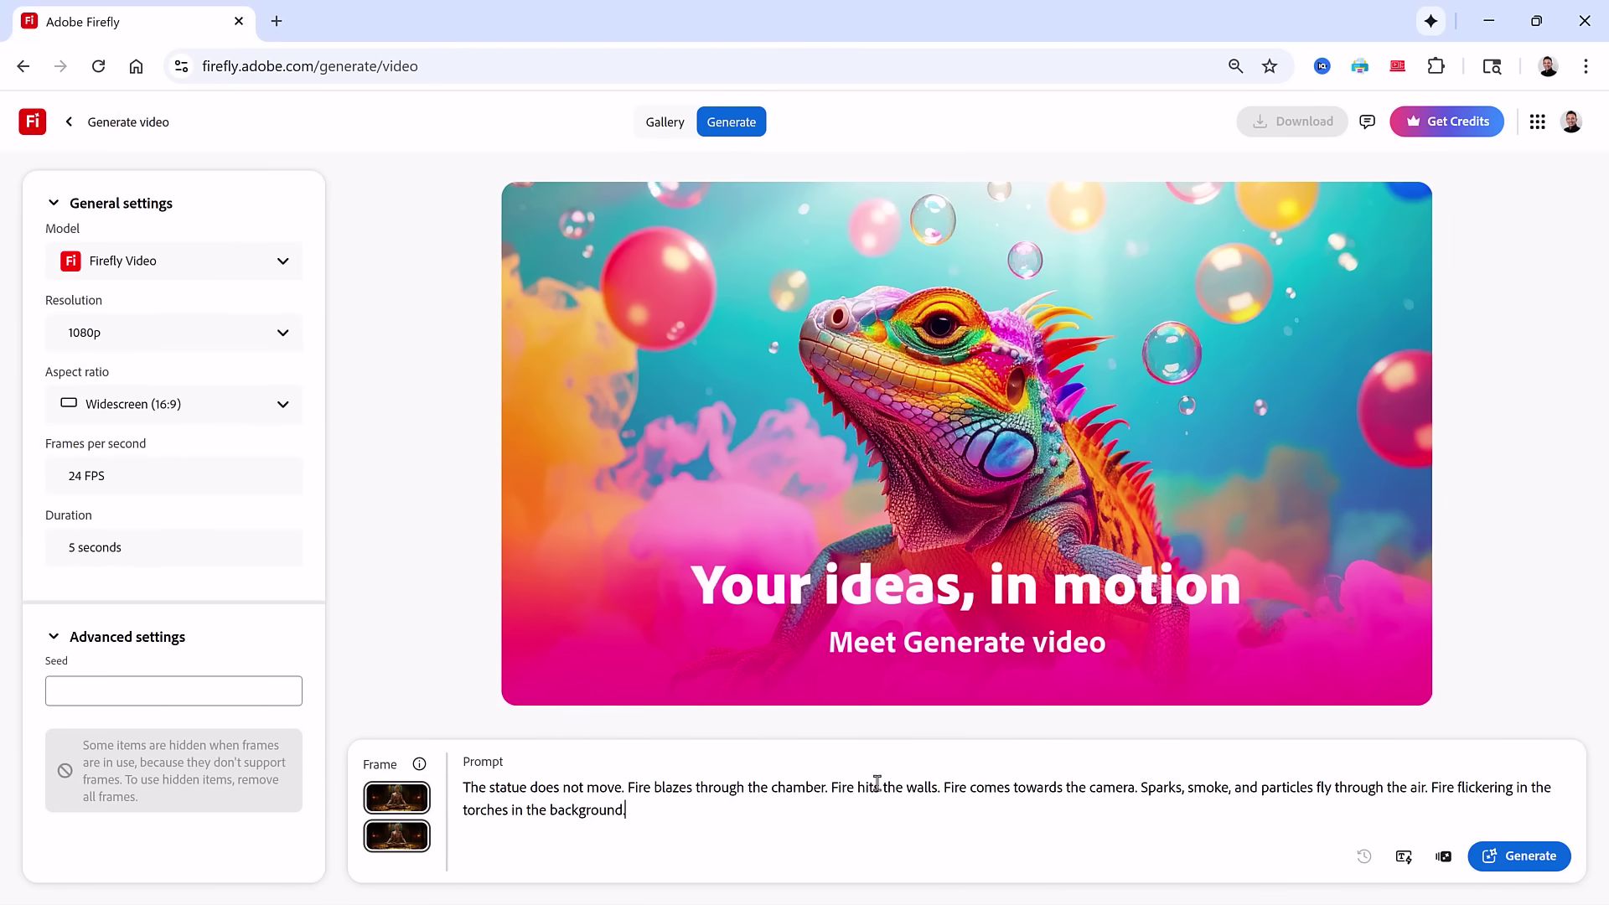
left_click(1517, 857)
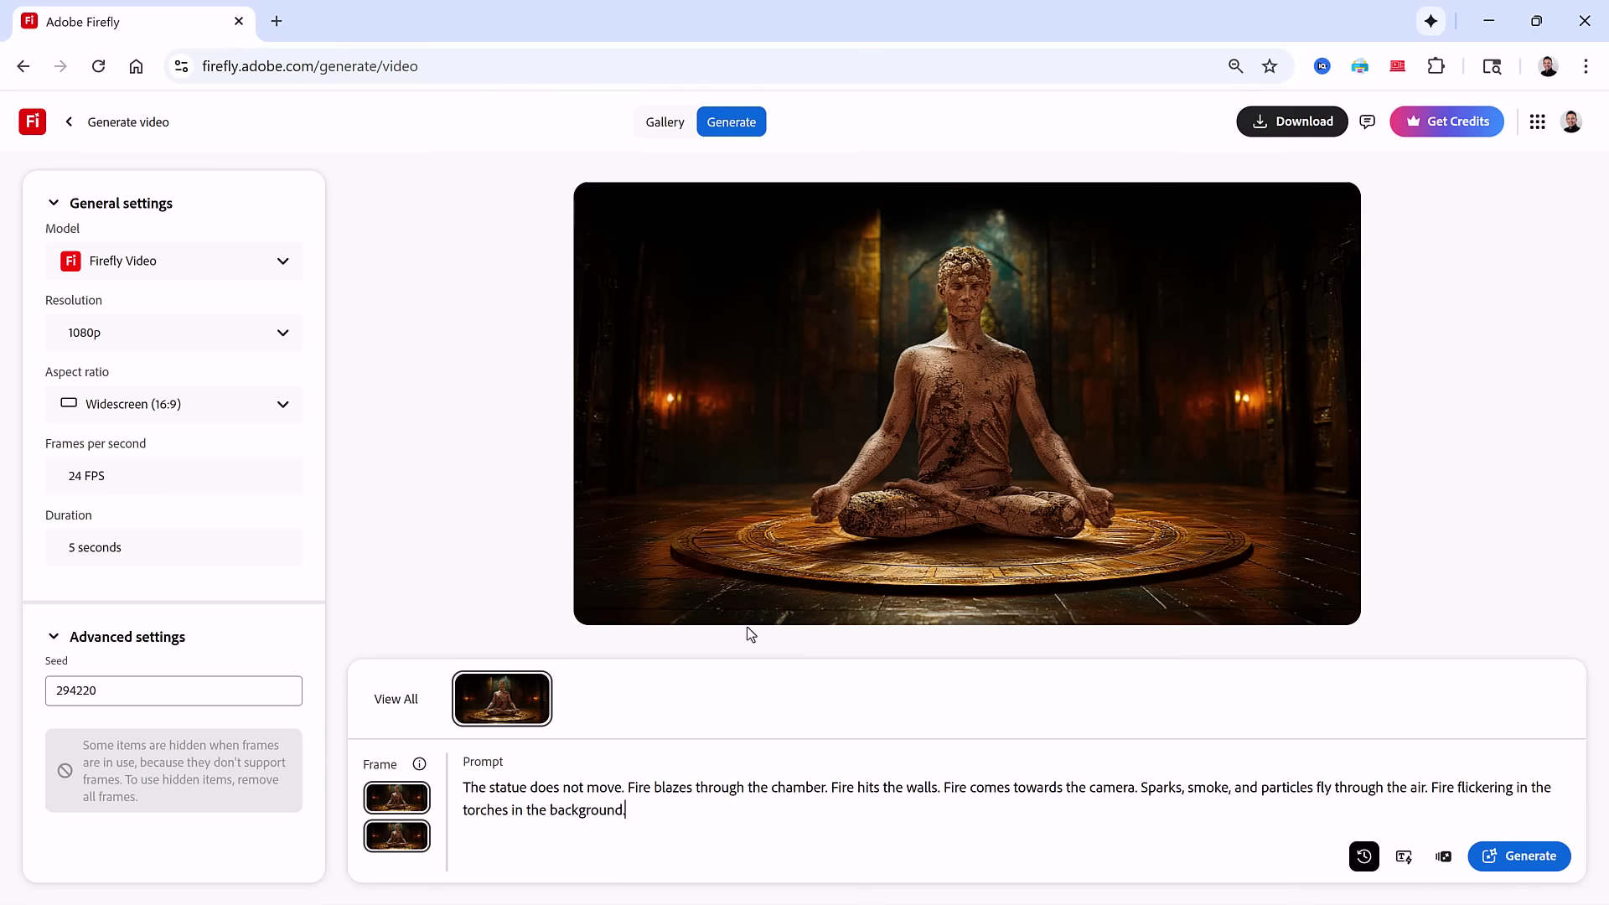
- Play the generated statue video to preview it
mouse_move(597, 605)
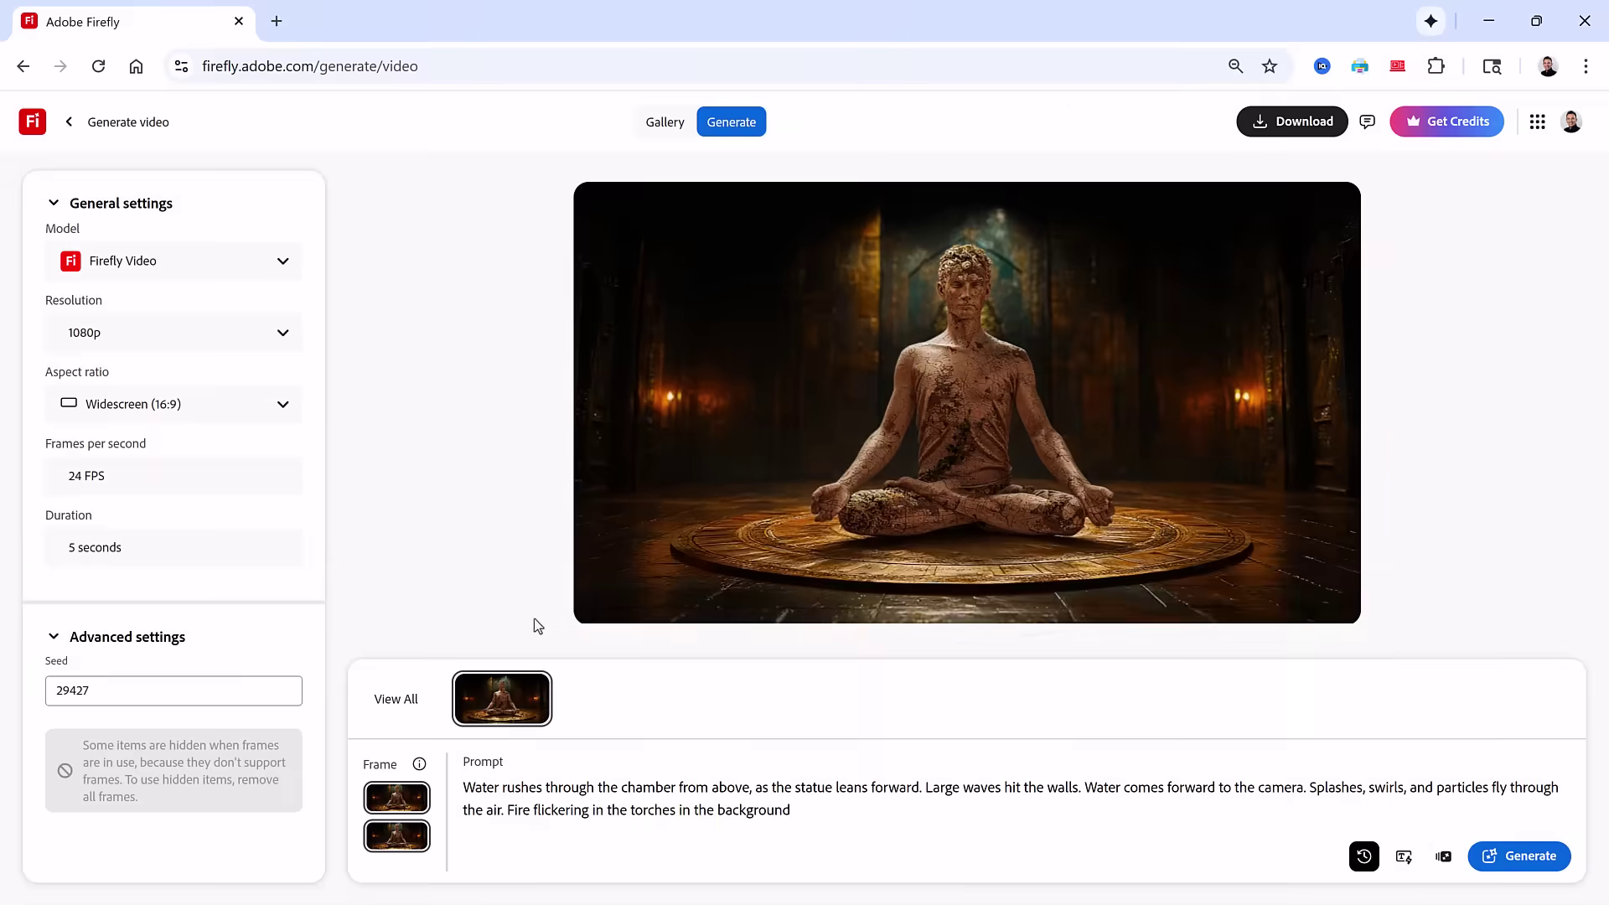
left_click(596, 604)
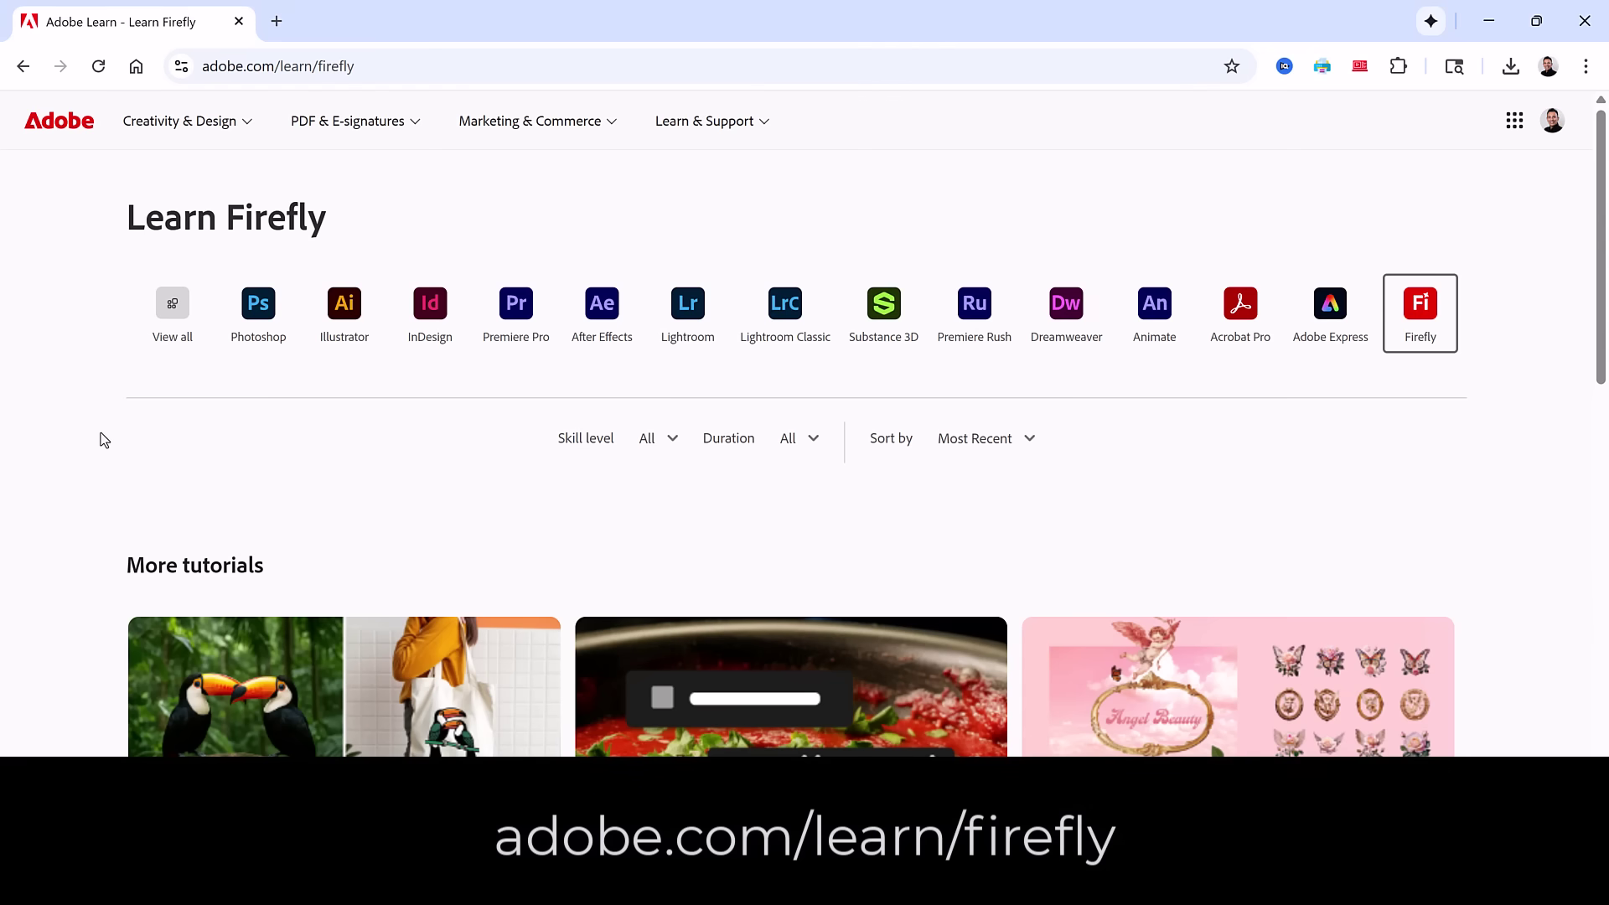
- Open the 'Edit photos with Generative Fill in Adobe Firefly' tutorial card and scroll through the article
scroll(103, 439, "down", 10)
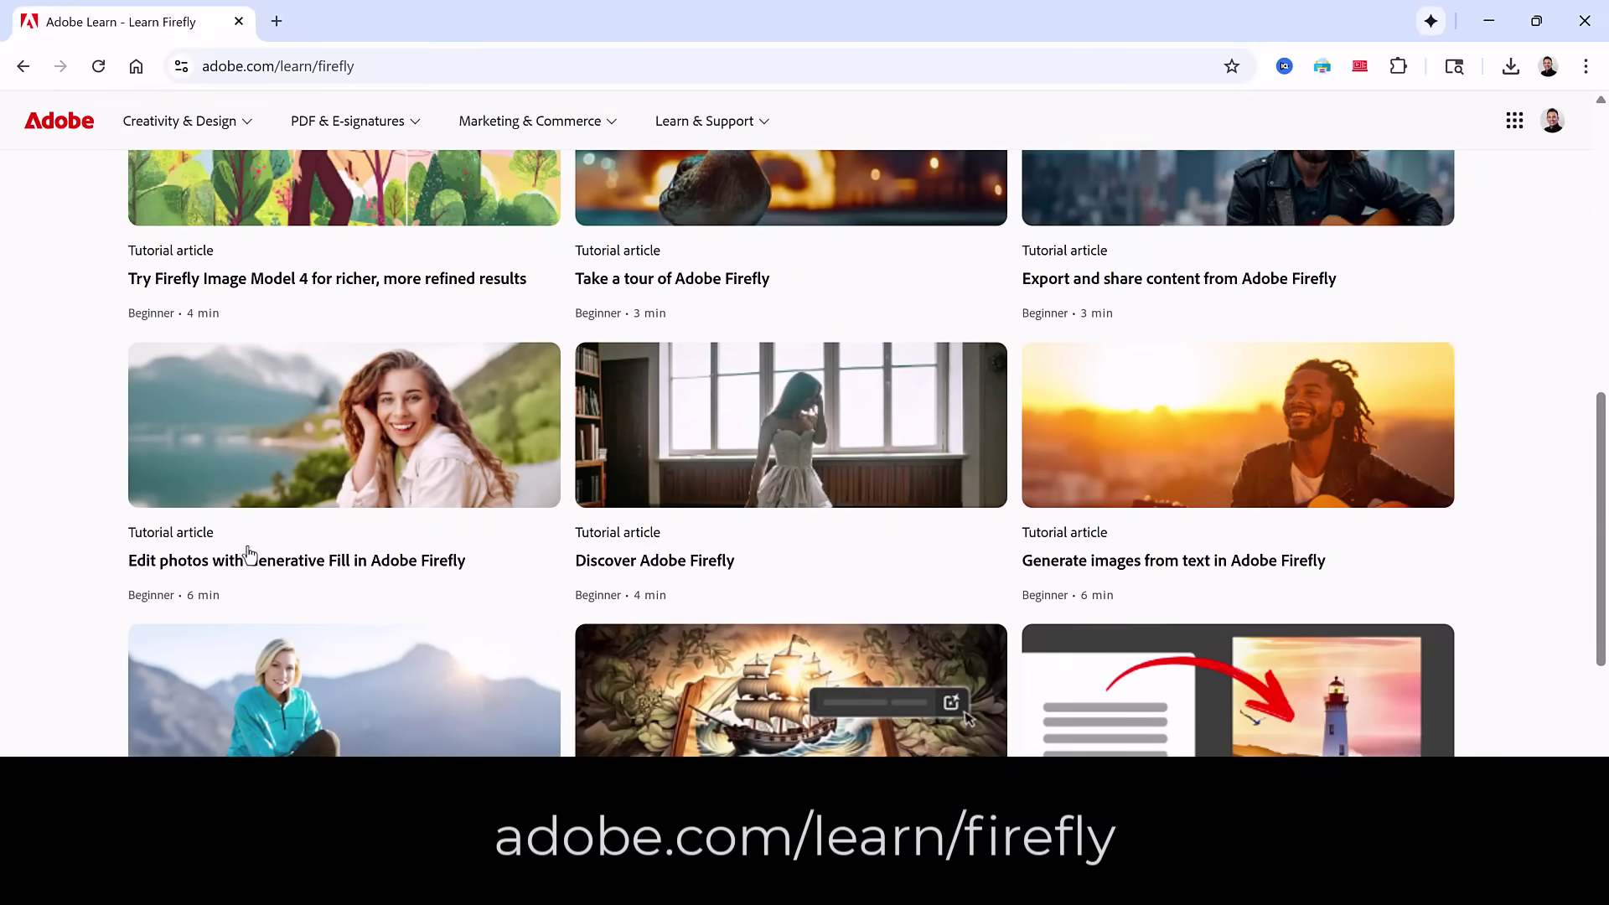
left_click(262, 562)
scroll(264, 569, "down", 10)
scroll(263, 566, "down", 4)
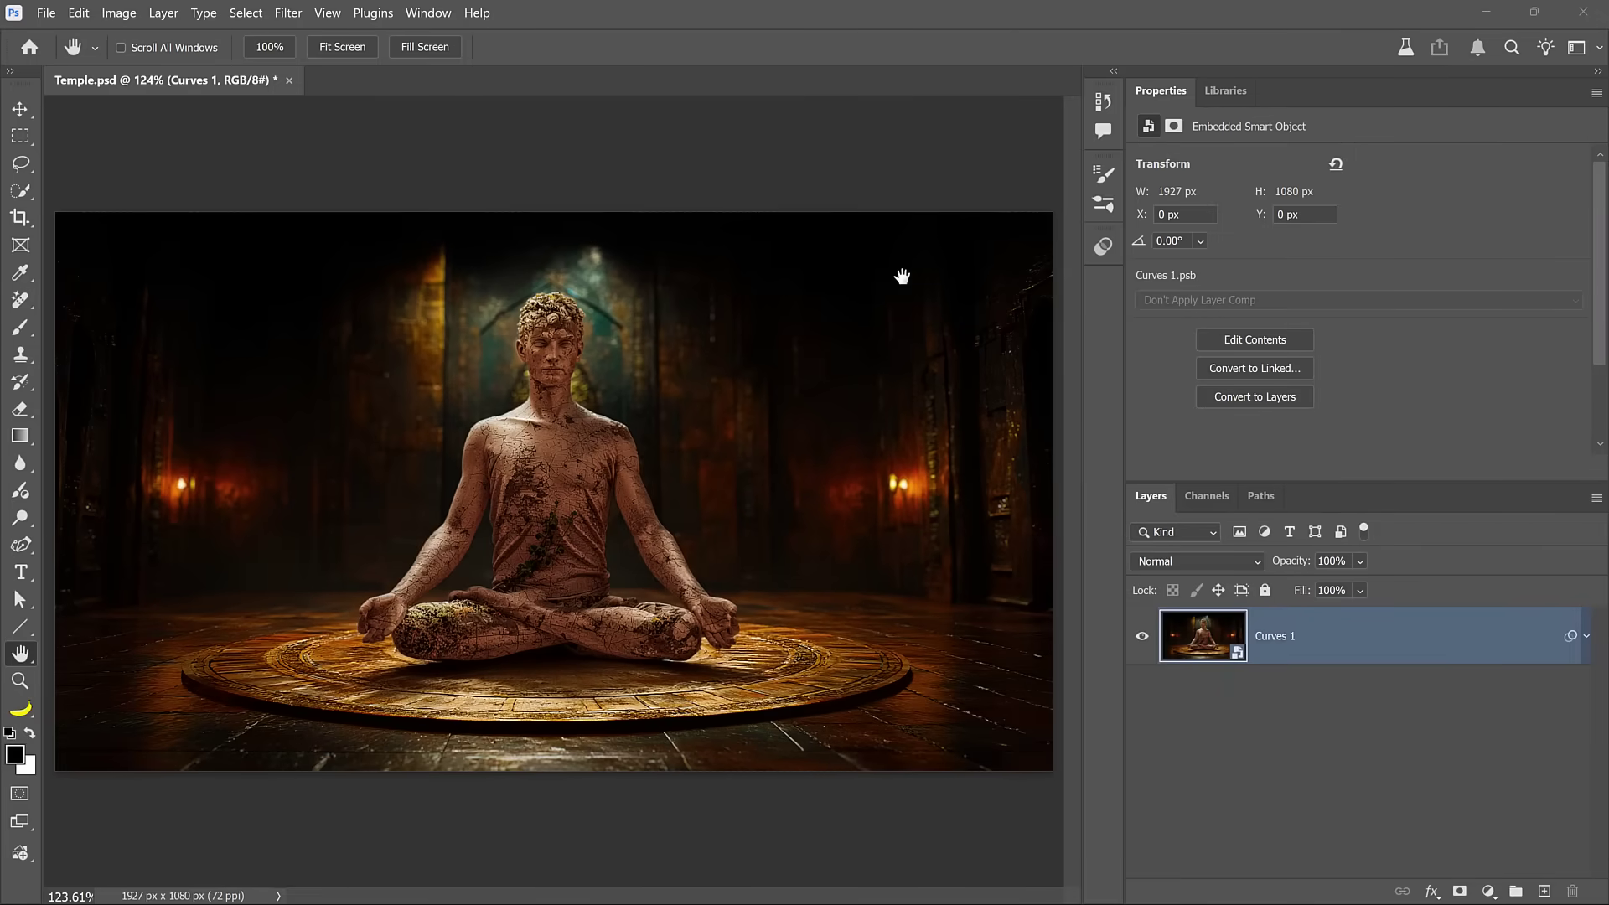
- Open the Firefly fire video clip as a new document and play its 5-second timeline
left_click(52, 12)
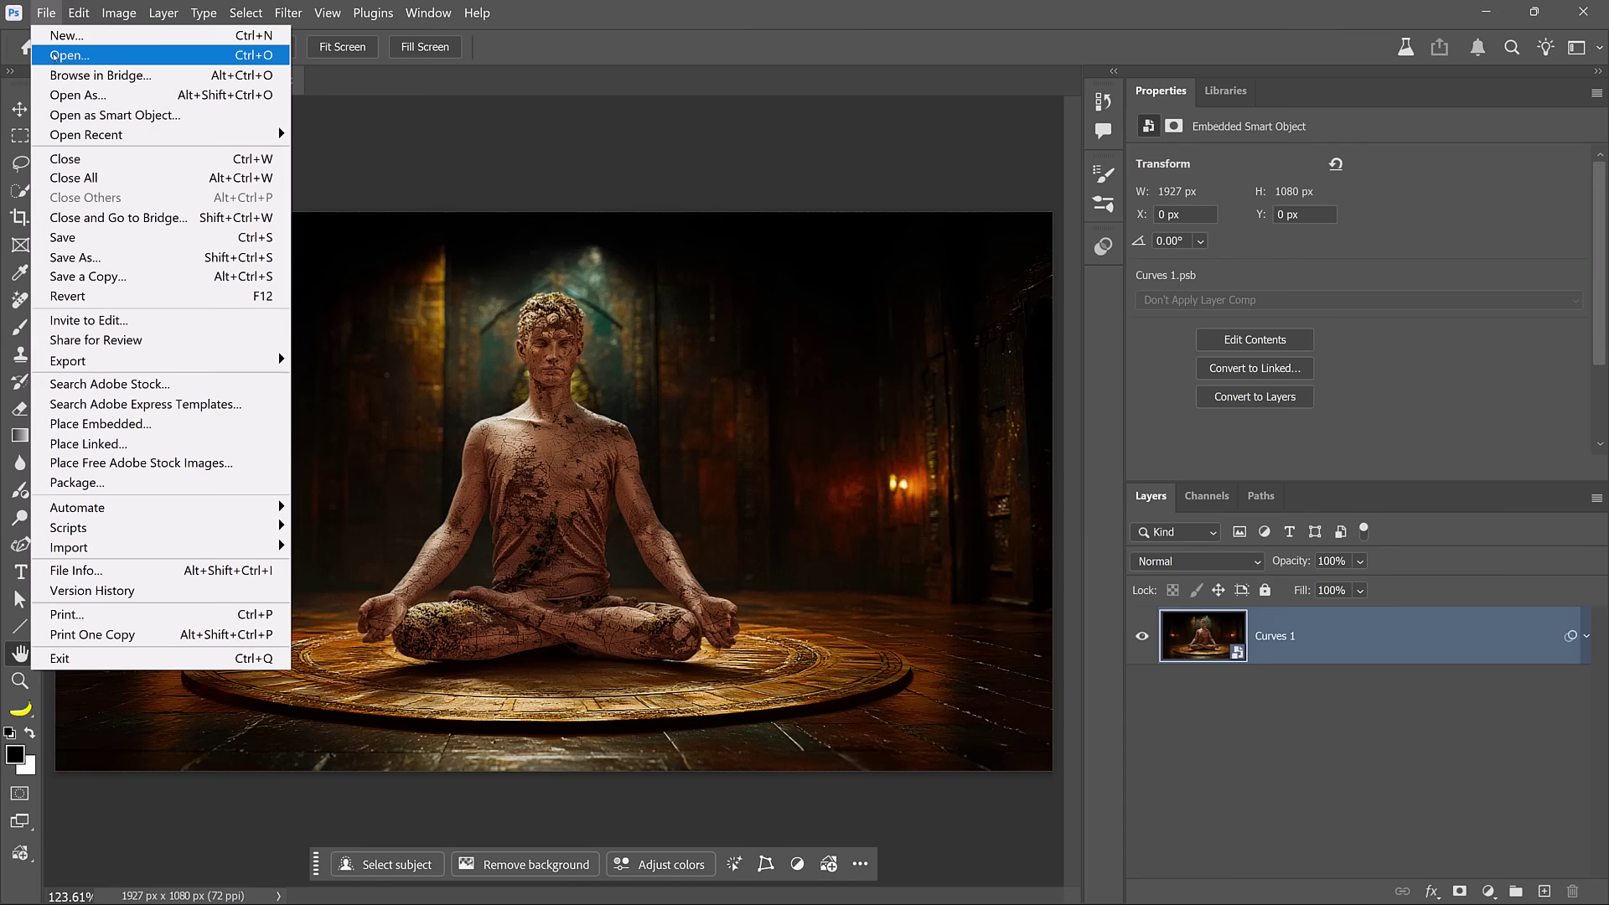
left_click(91, 63)
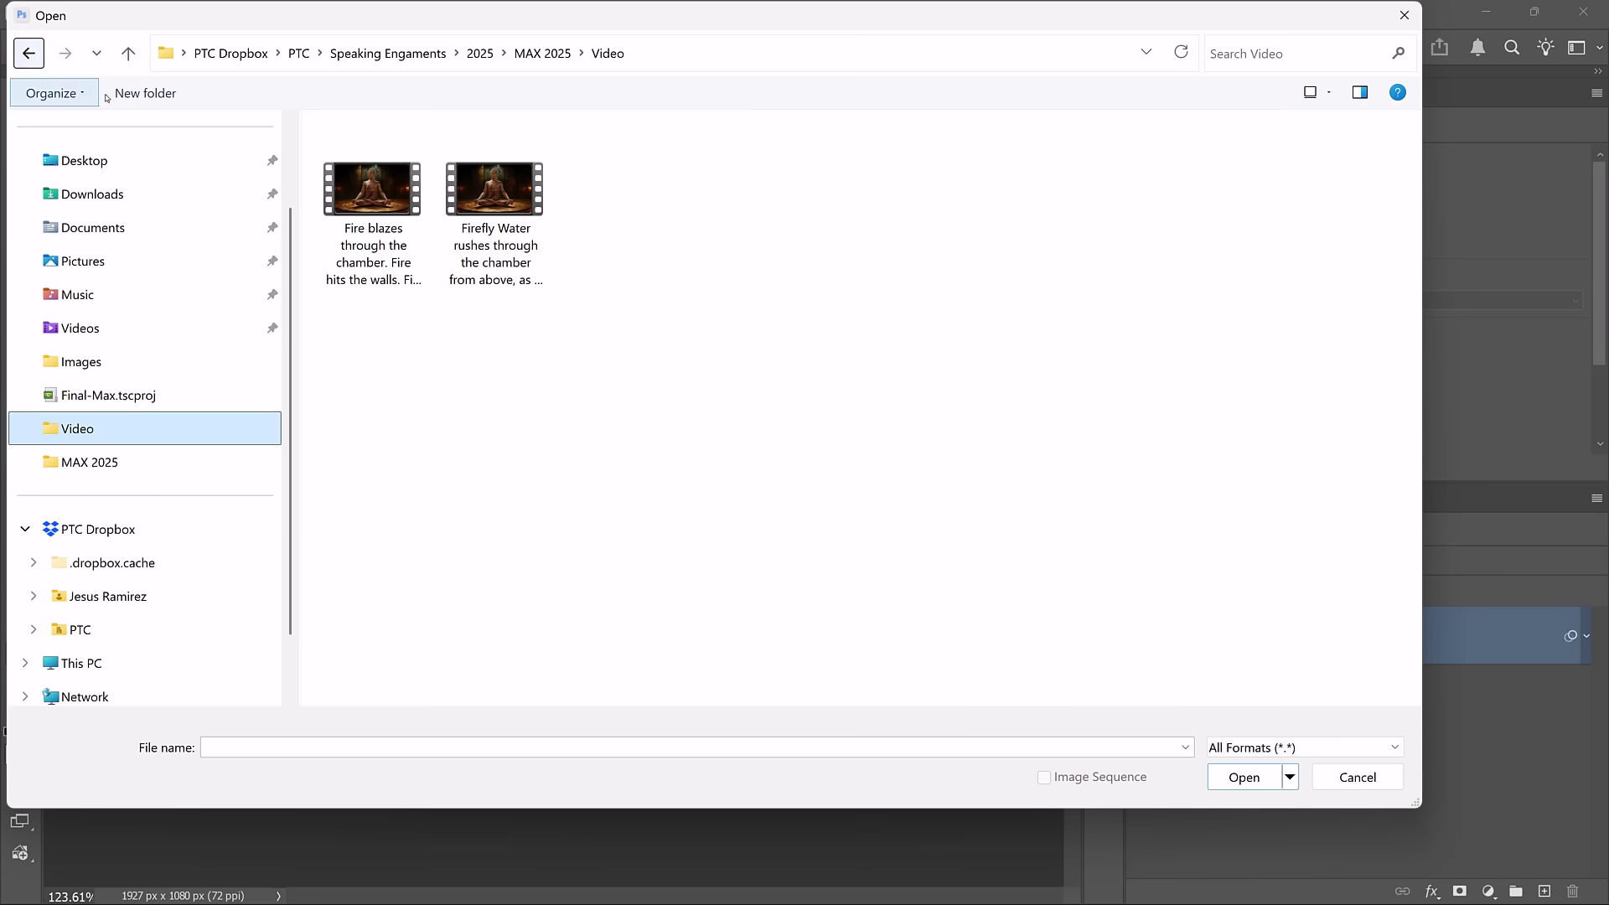
double_click(350, 206)
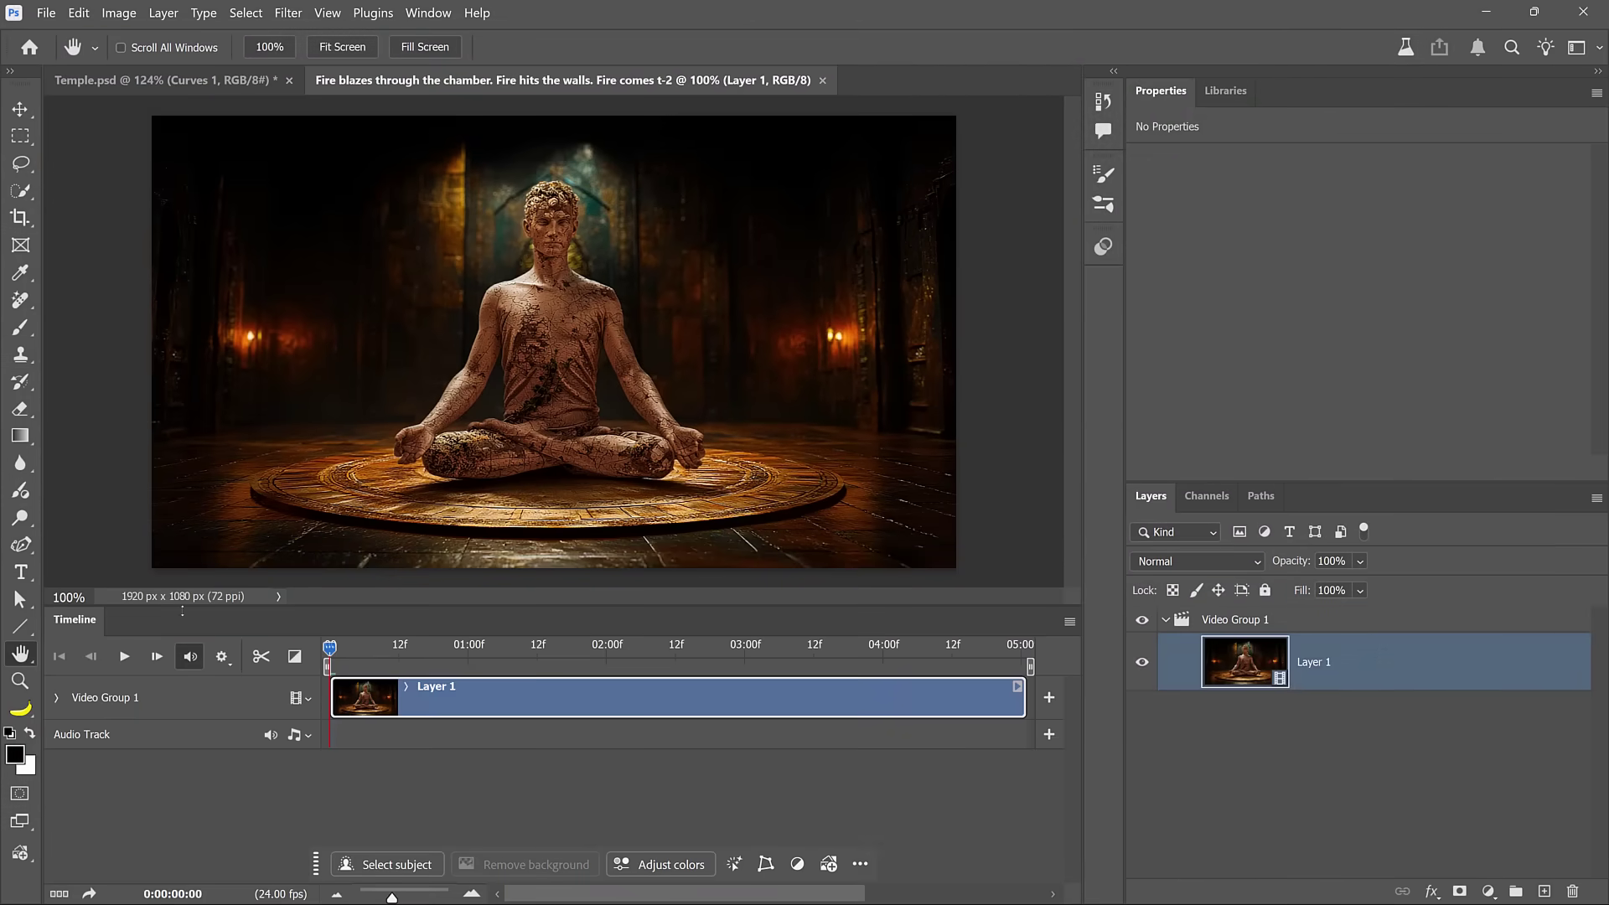
key("space")
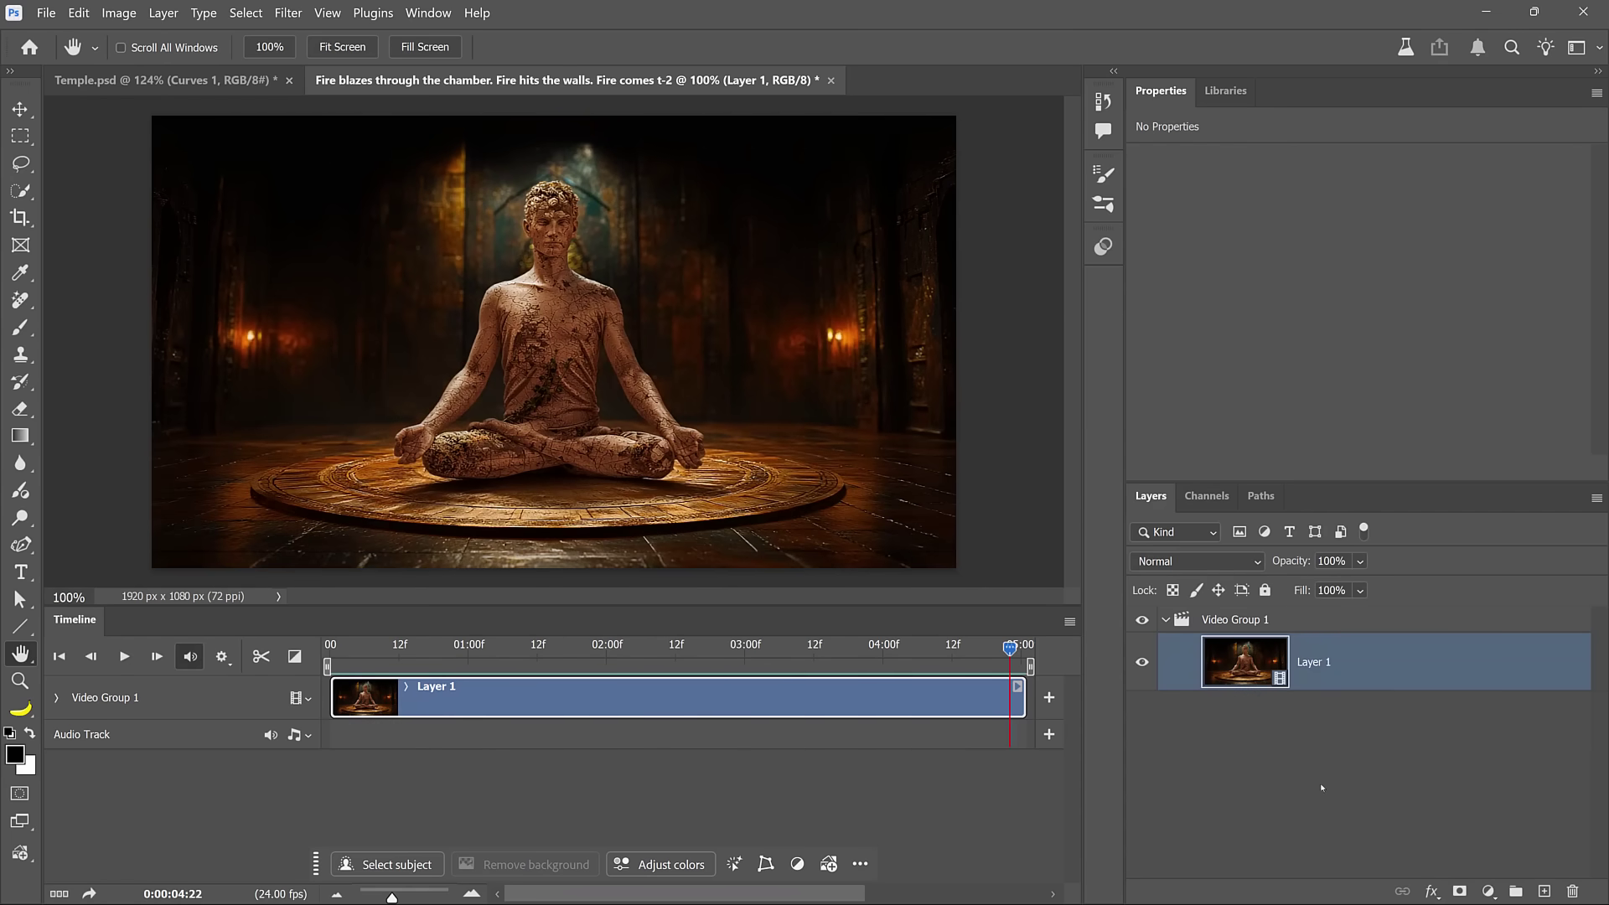
- Add a Curves 1 adjustment above Video Group 1 and raise the RGB curve to brighten the glowing frame
left_click(1488, 890)
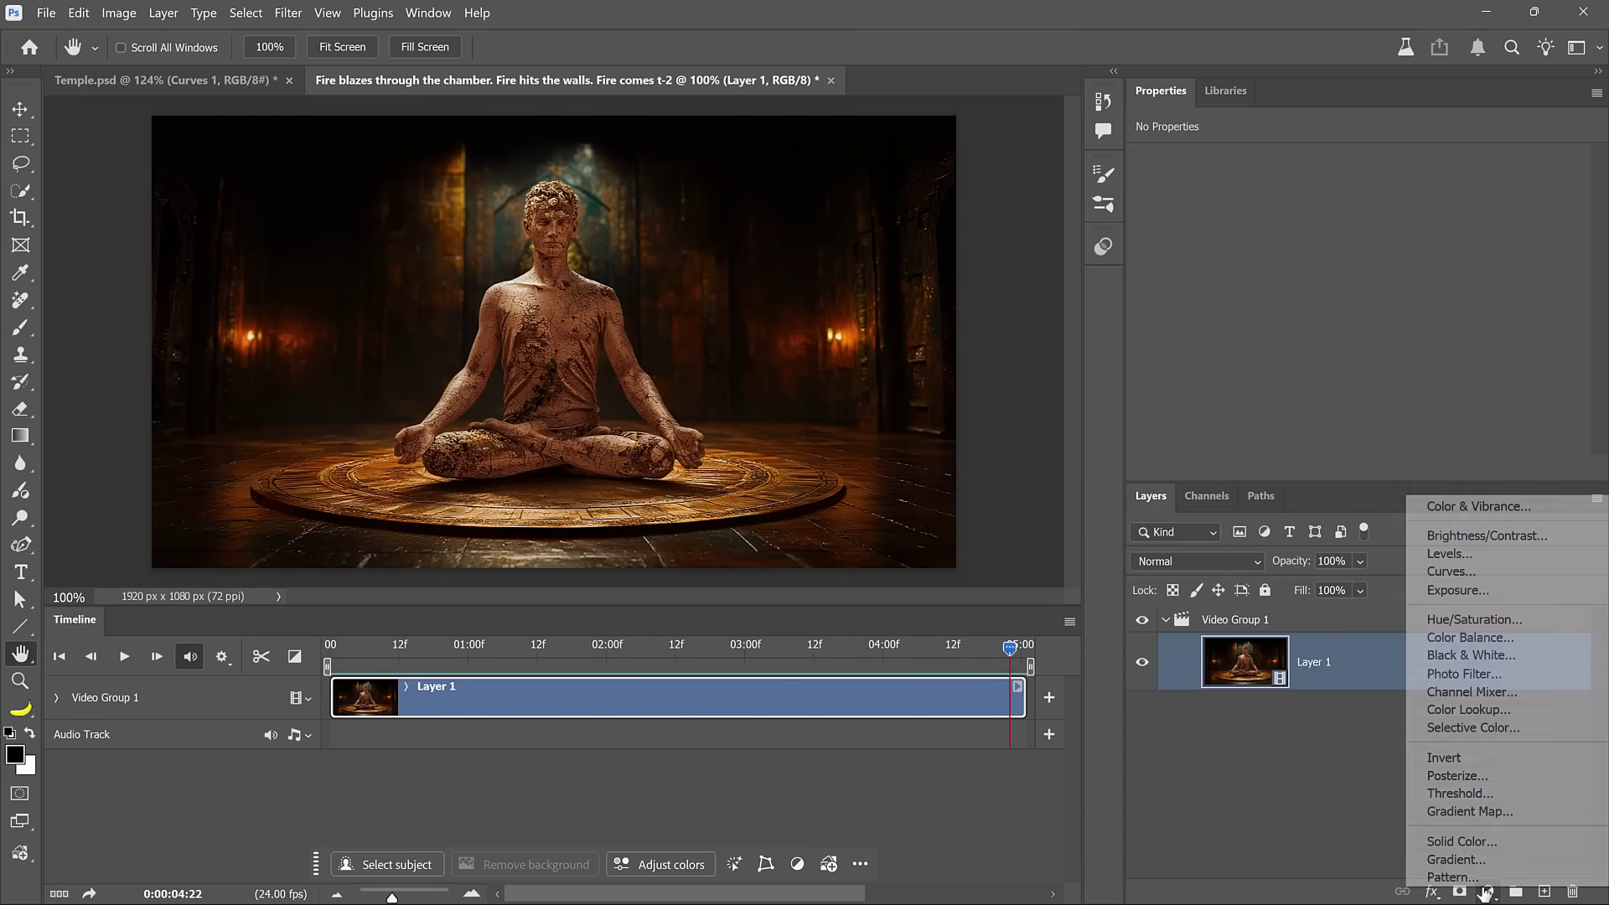
left_click(1449, 575)
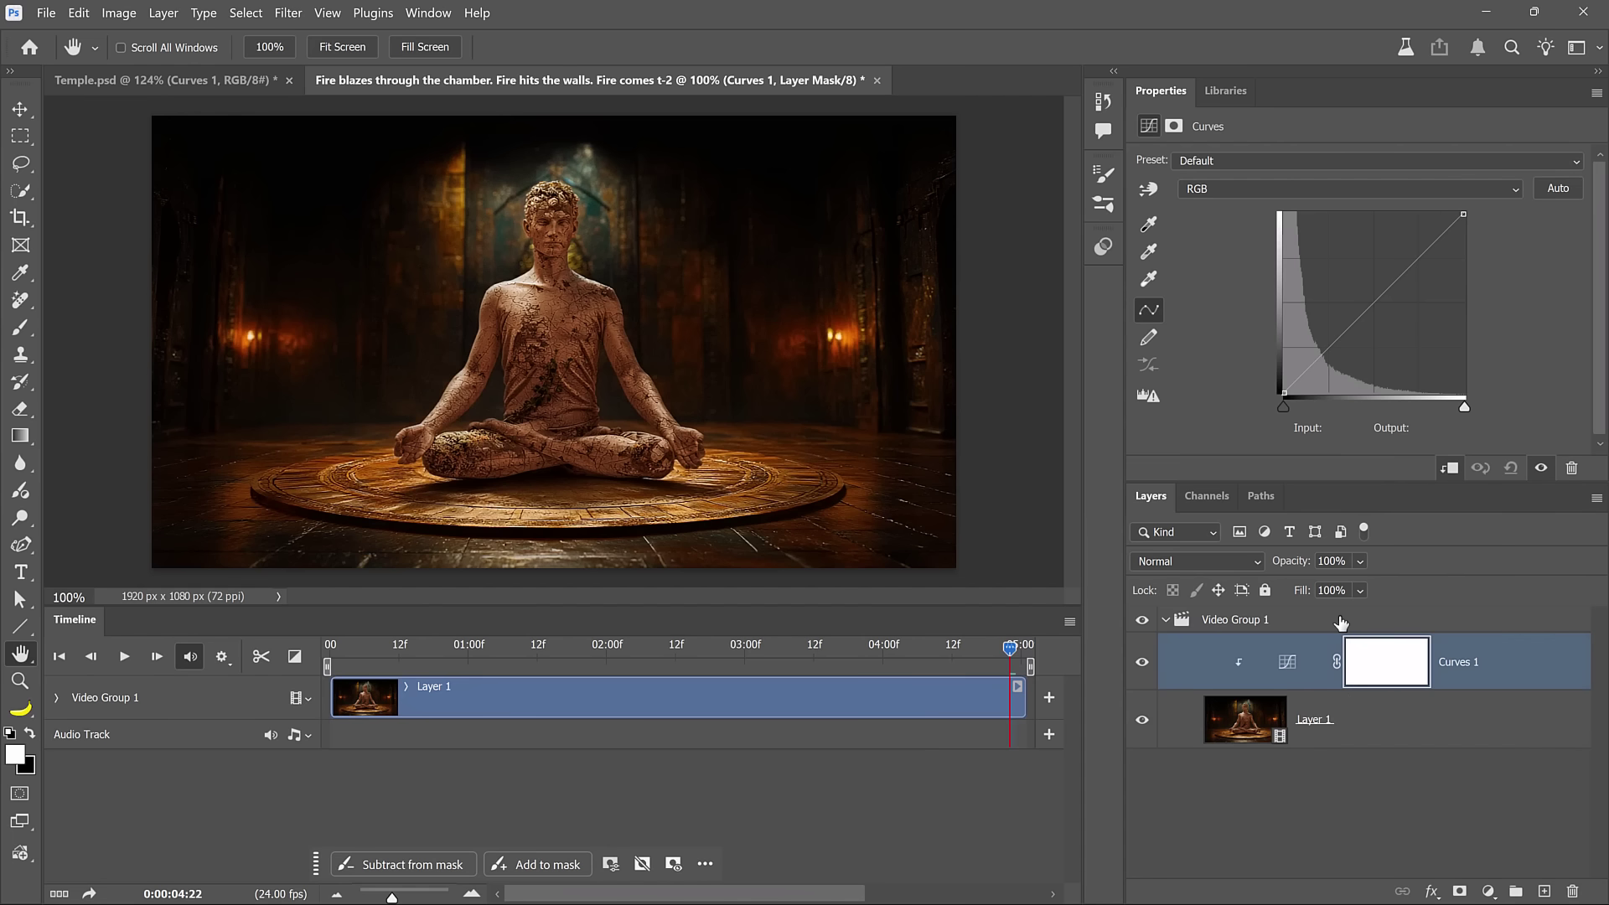
left_click_drag(1341, 622, 1341, 624)
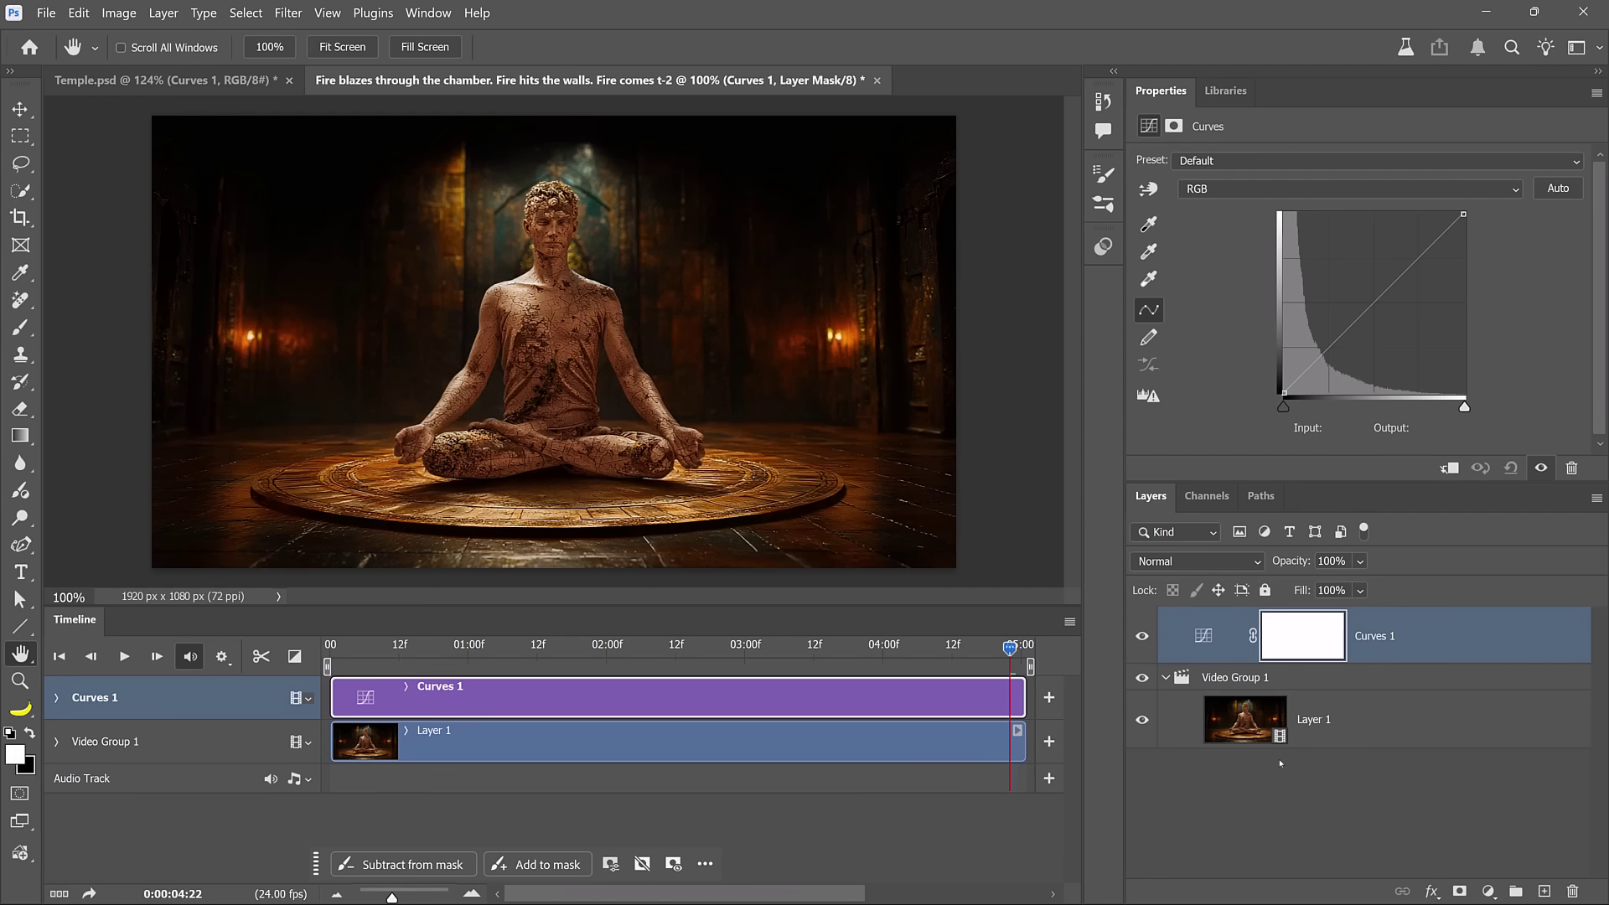
left_click_drag(337, 658, 466, 666)
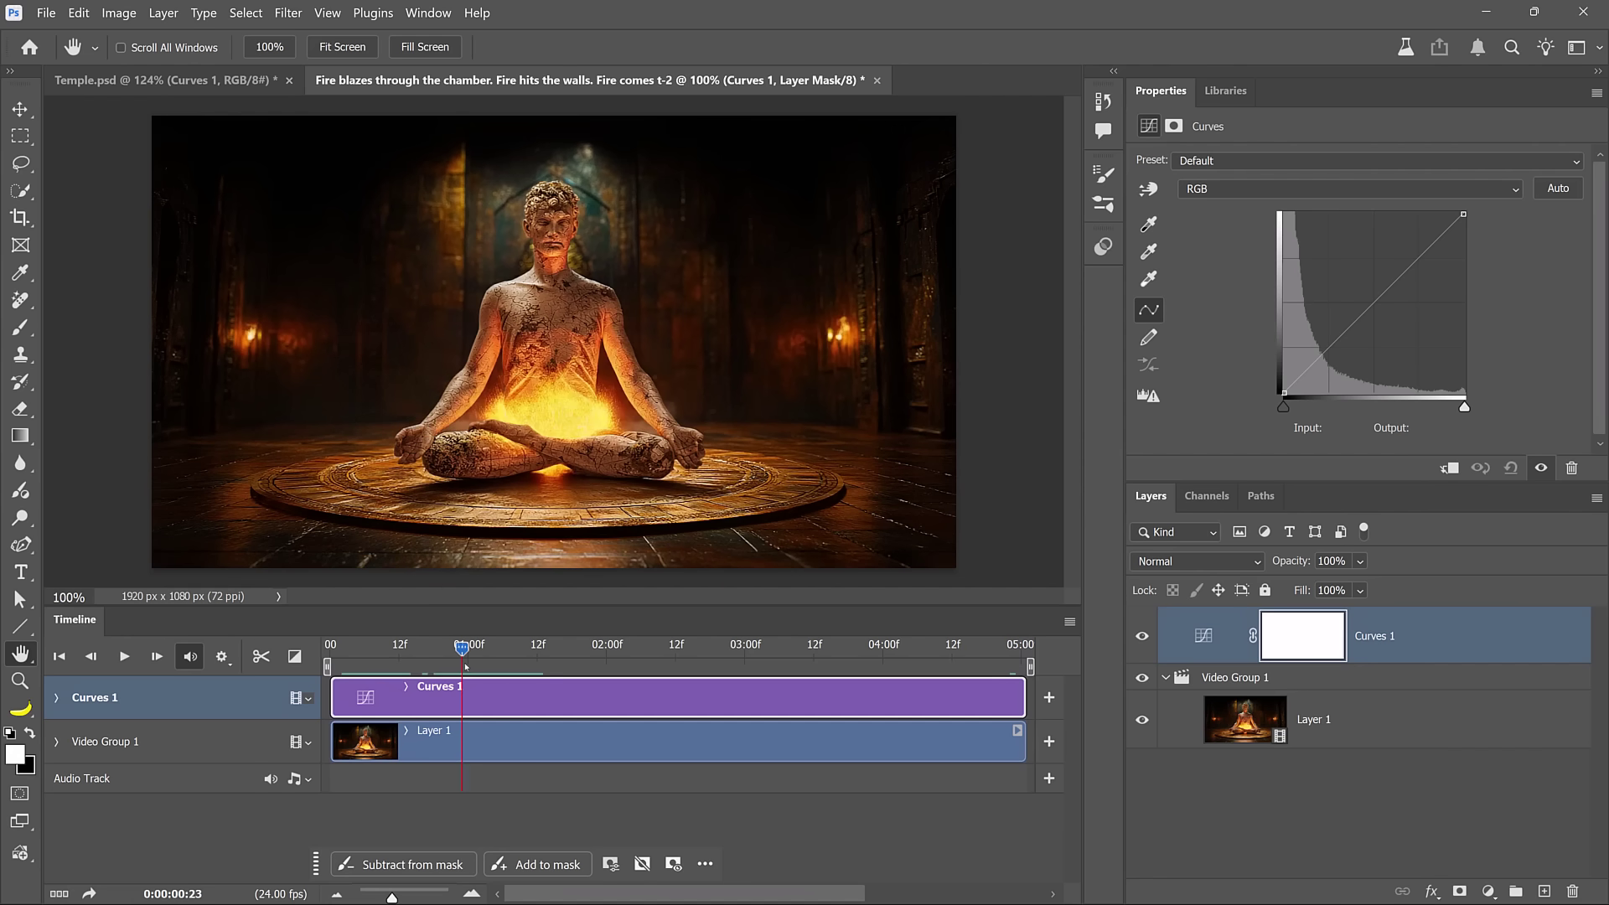
left_click(1358, 318)
mouse_move(1356, 313)
left_mouse_down()
mouse_move(1334, 277)
mouse_move(1358, 294)
left_mouse_up()
- Raise the Red curve and pull the Blue curve down for a warmer yellow-orange glow
left_click(1317, 191)
left_click(1191, 227)
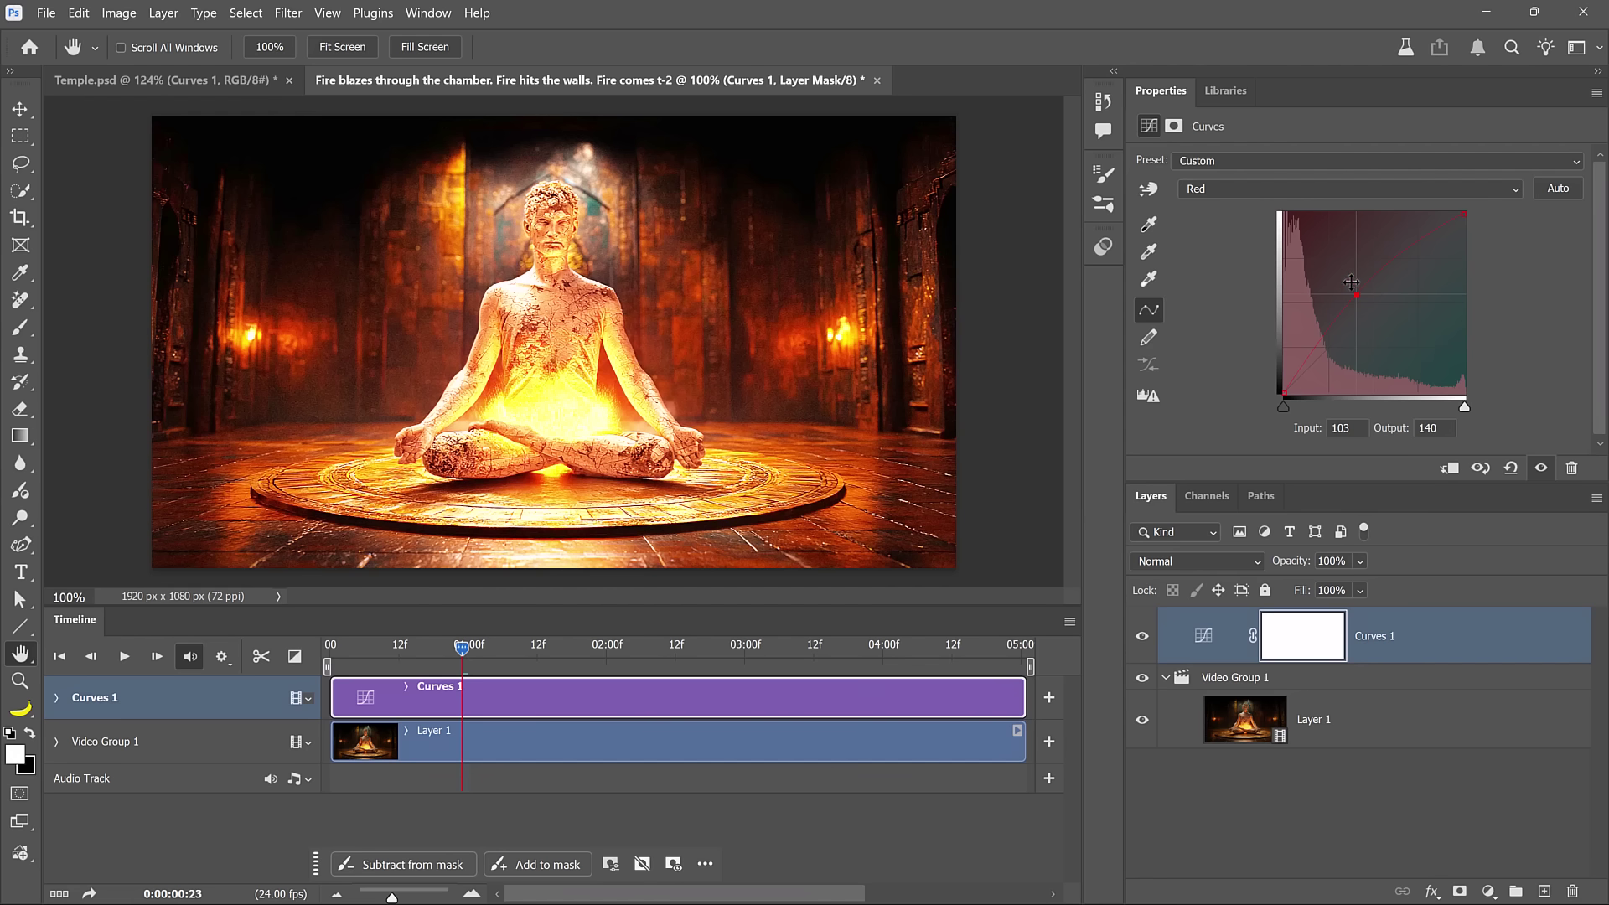
left_click(1218, 189)
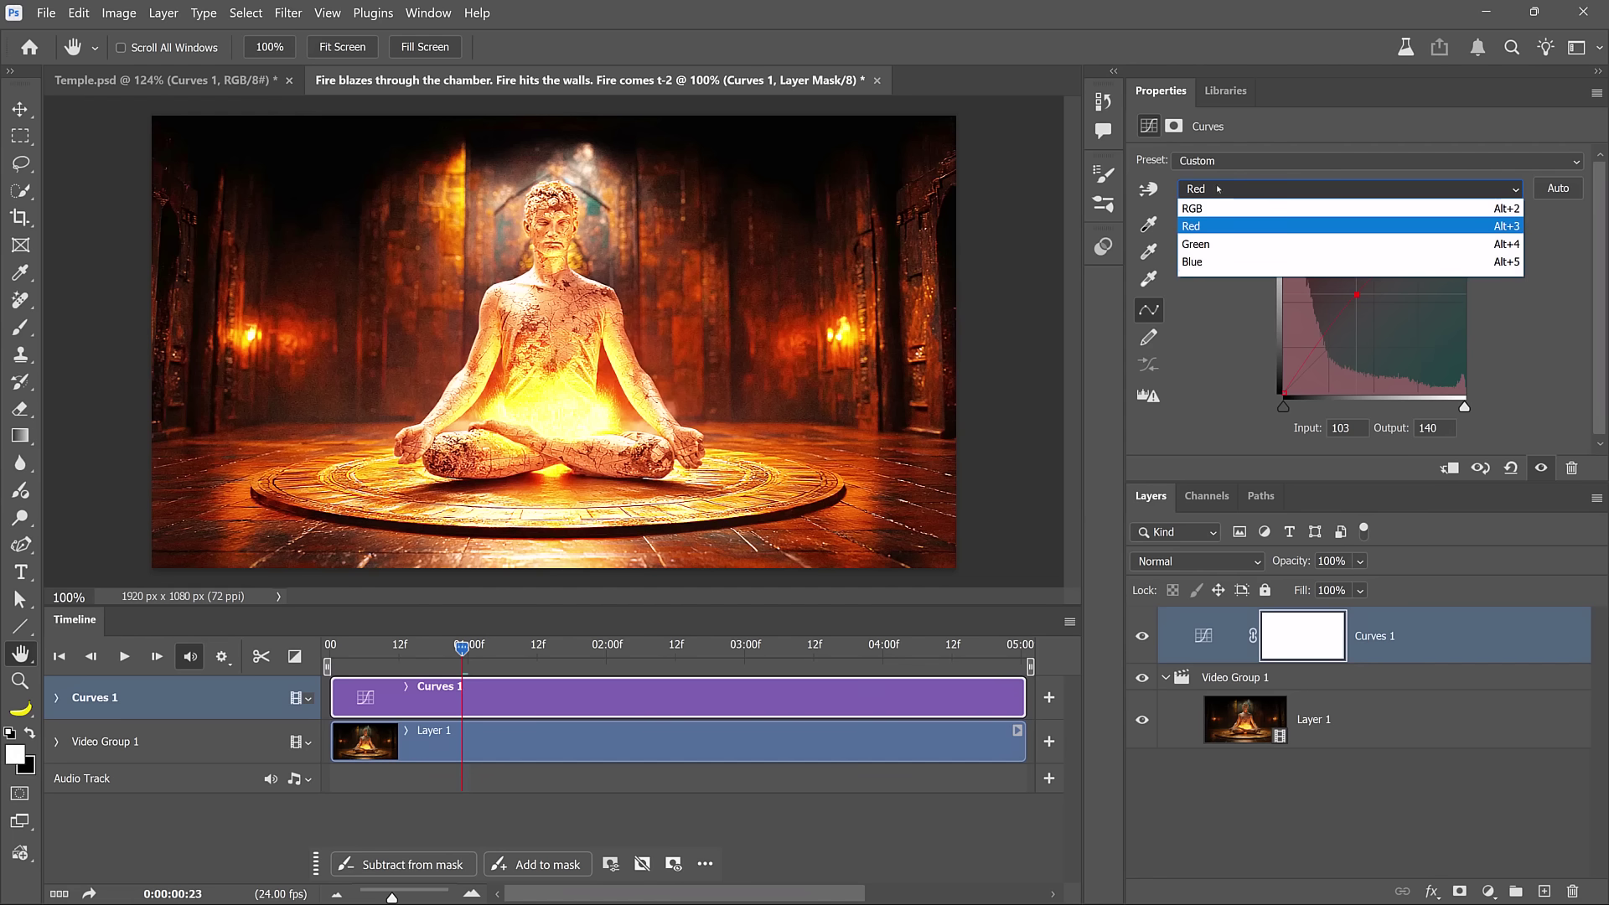
left_click(1215, 261)
left_click(1374, 302)
left_click_drag(1374, 303, 1394, 328)
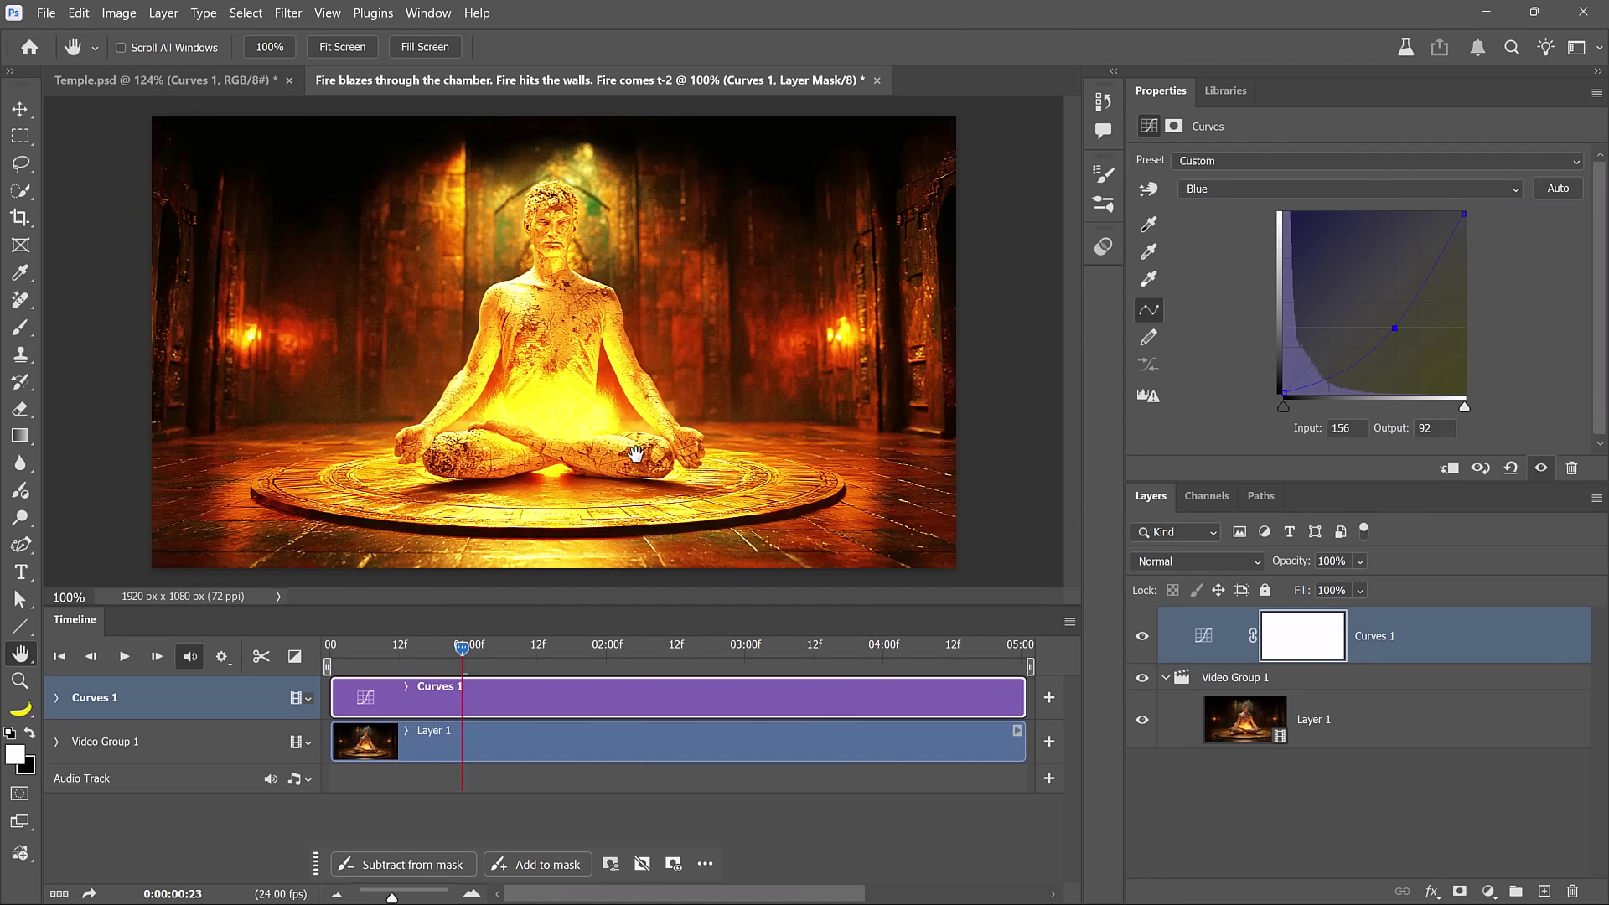
left_click_drag(461, 647, 459, 699)
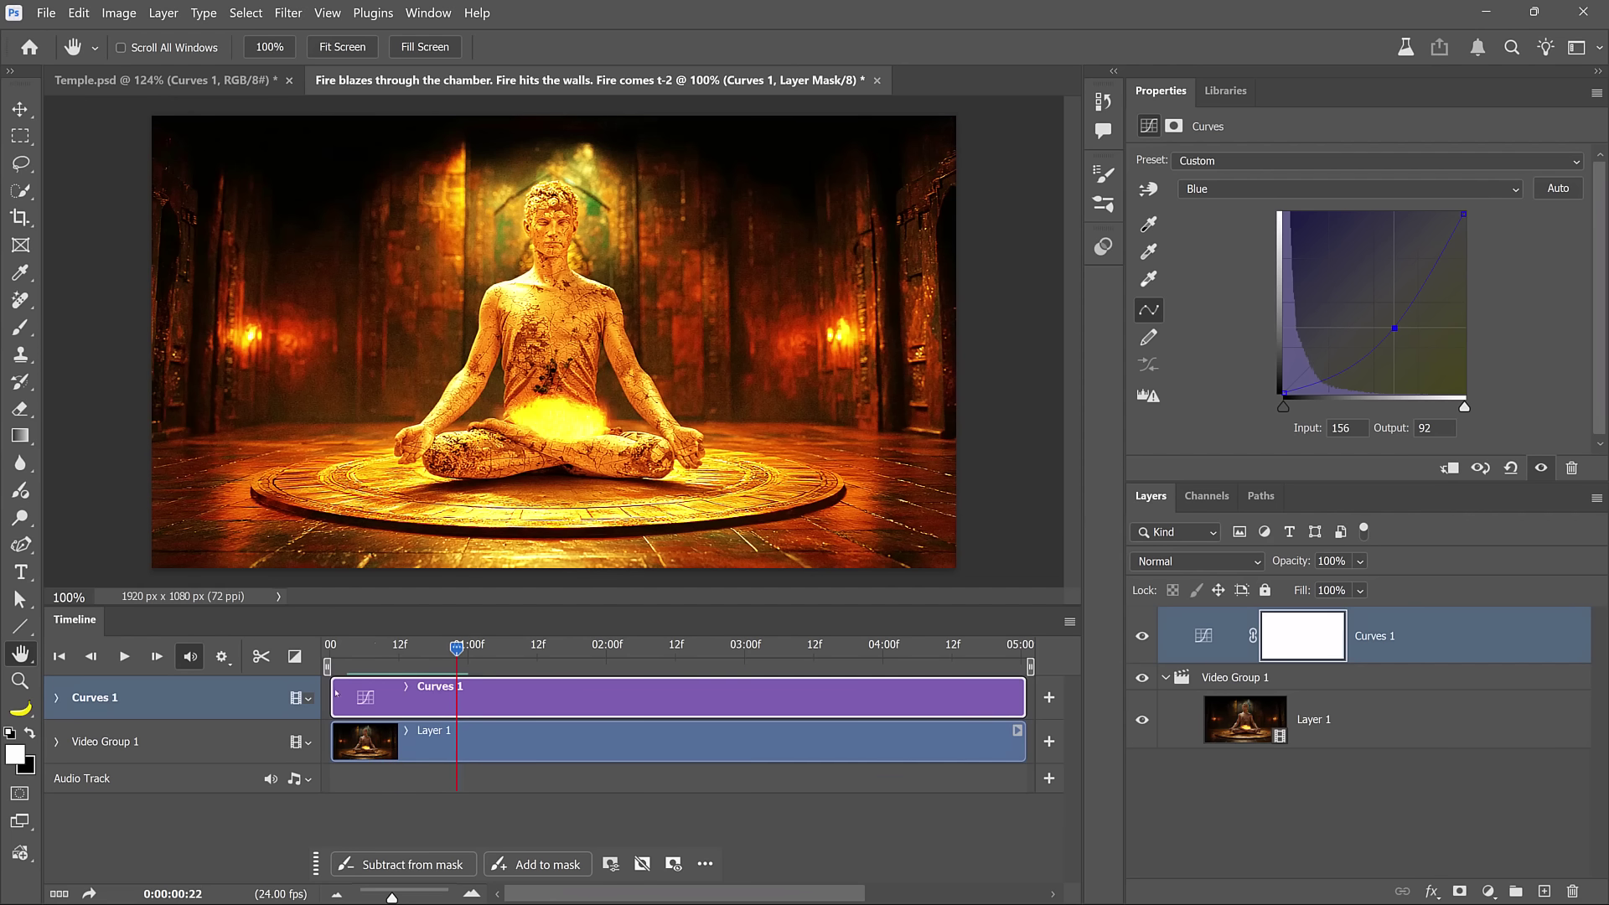
- Keyframe Curves 1 opacity, setting 0% keyframes before and after the glow
left_click(56, 698)
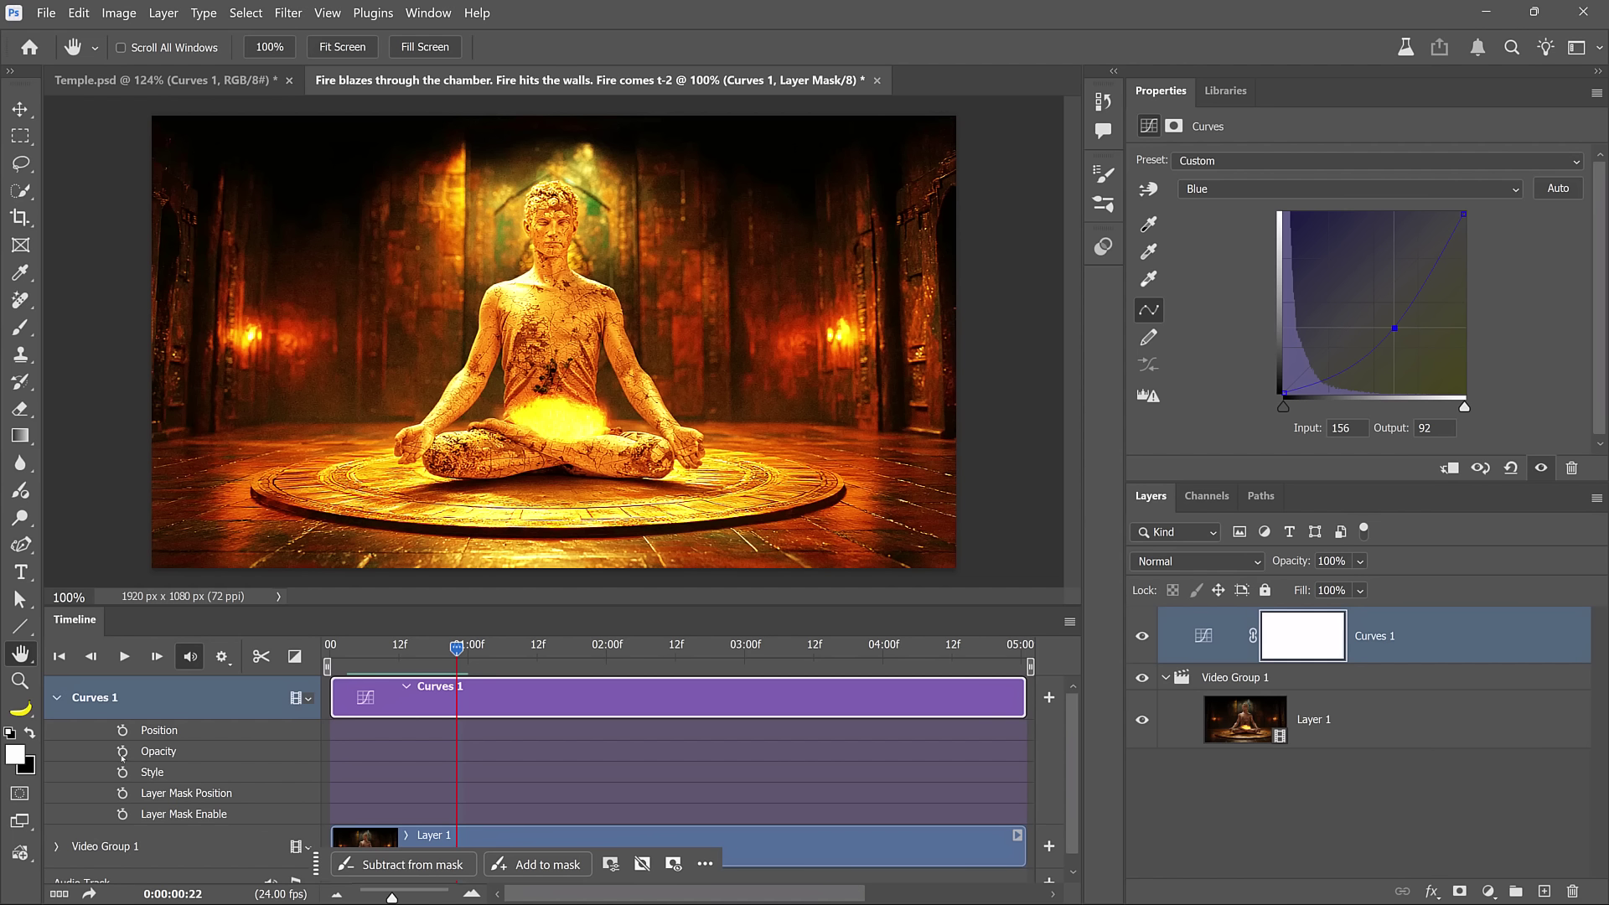
left_click(122, 753)
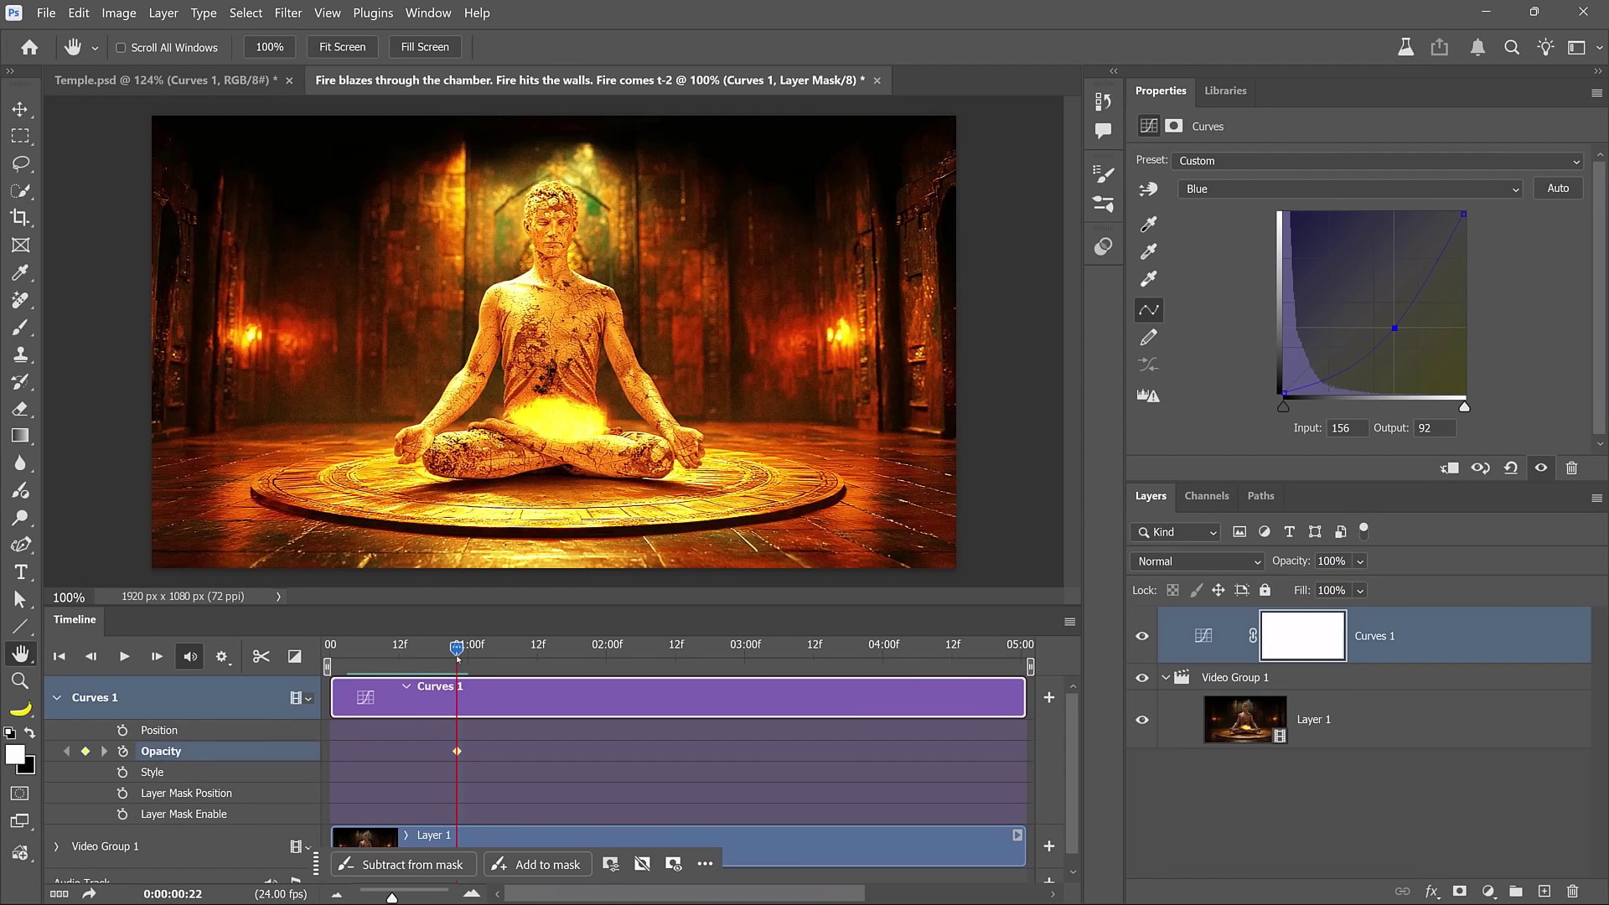
left_click_drag(456, 648, 427, 650)
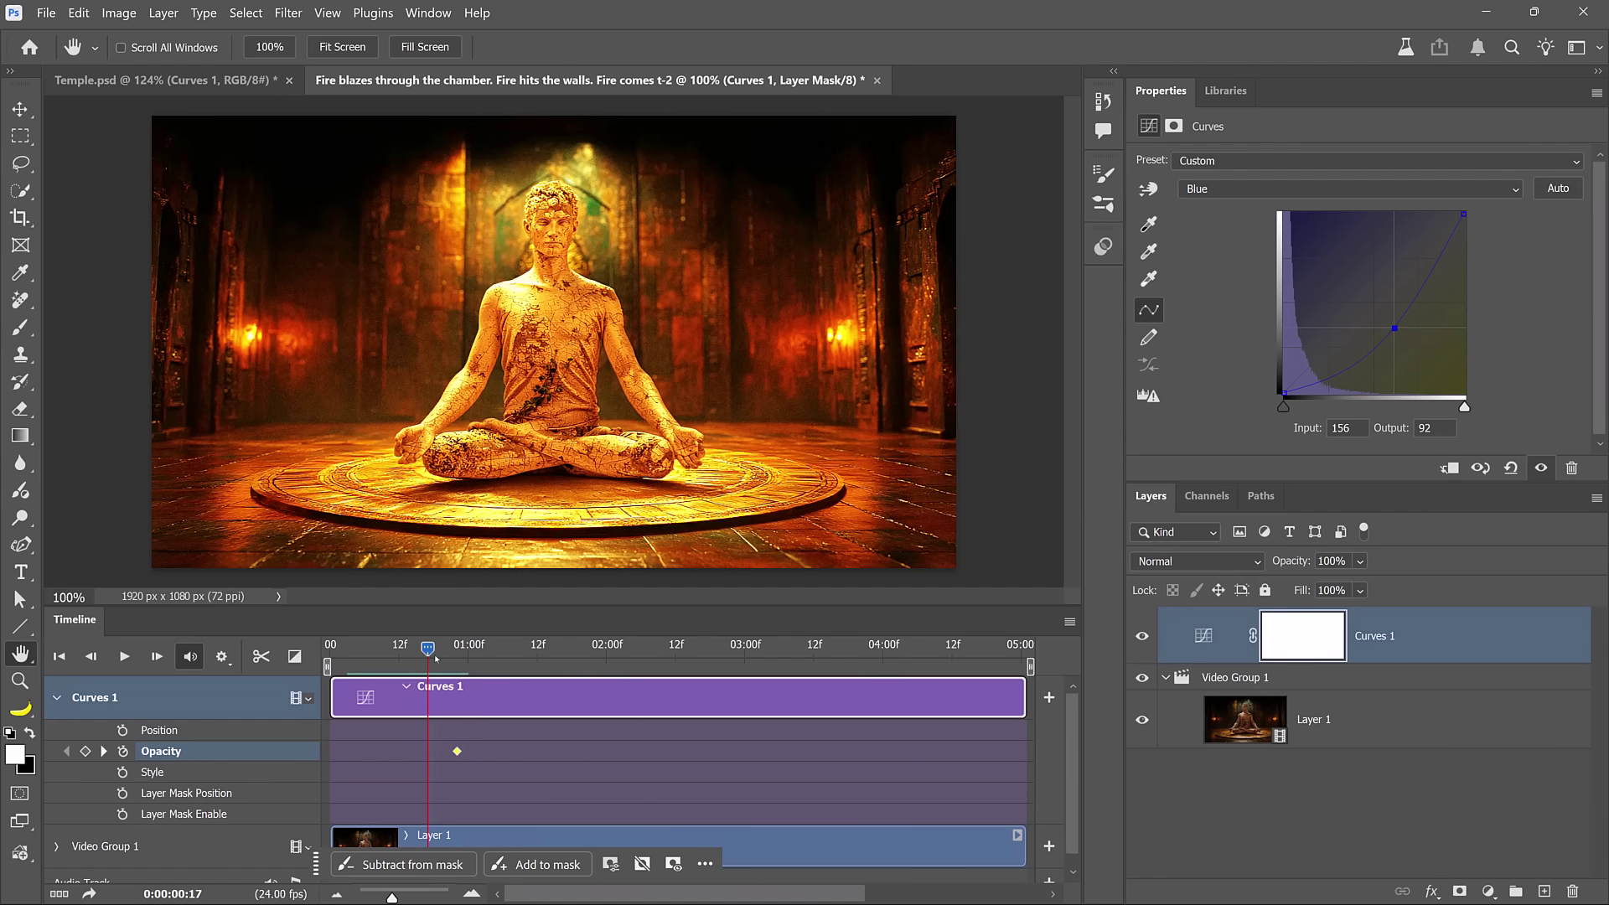
left_click_drag(1294, 561, 893, 598)
left_click_drag(428, 647, 492, 670)
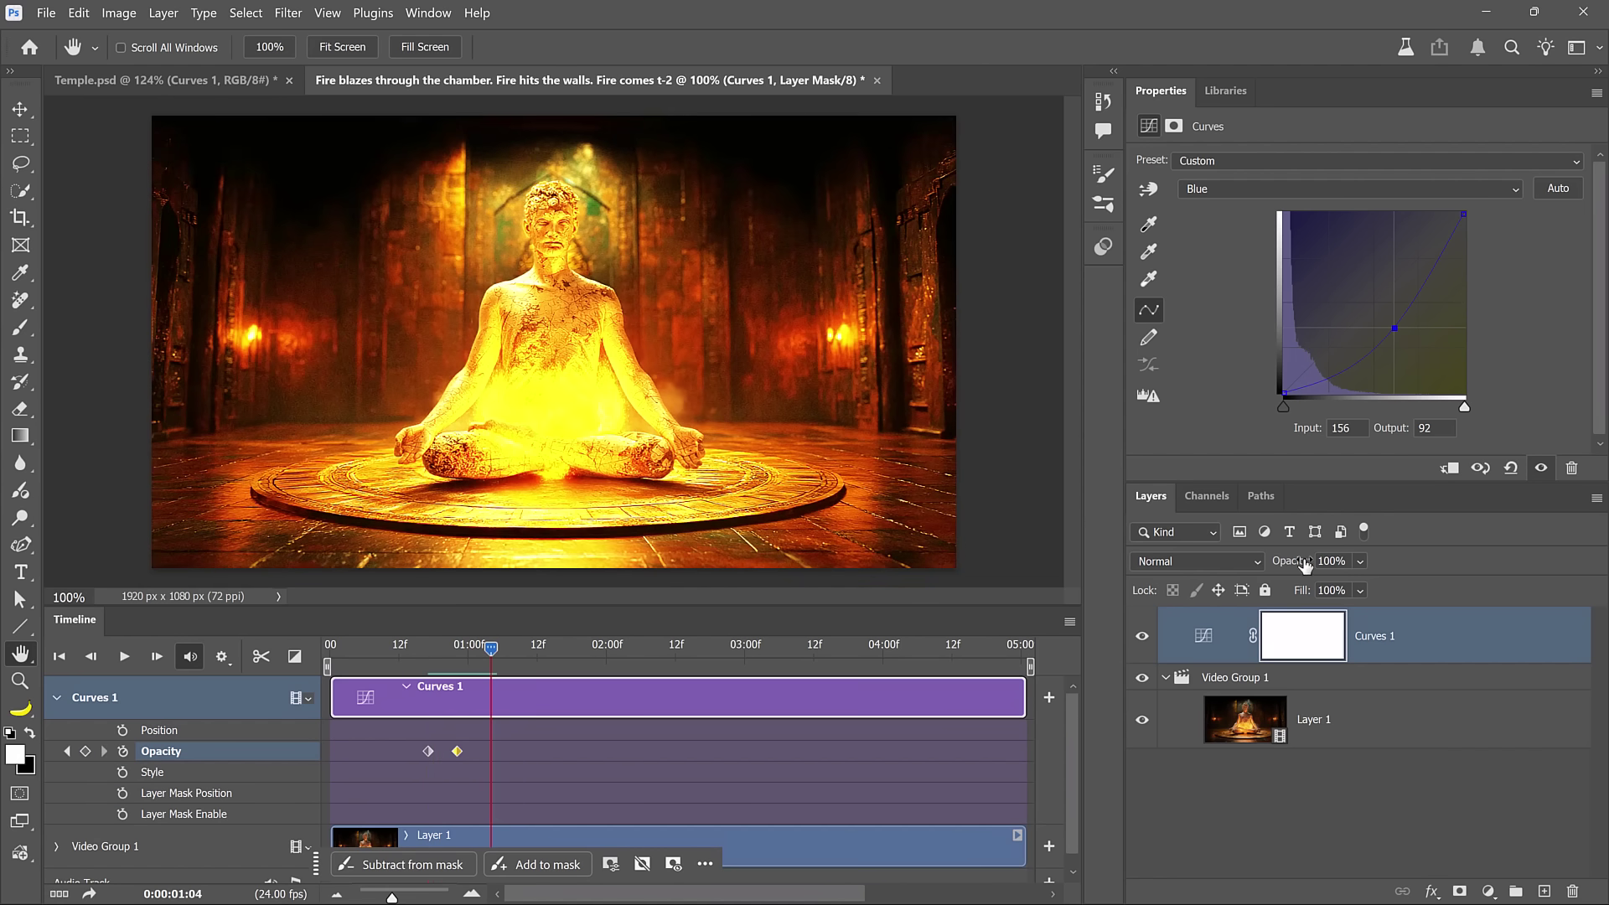
left_click_drag(1296, 562, 1172, 574)
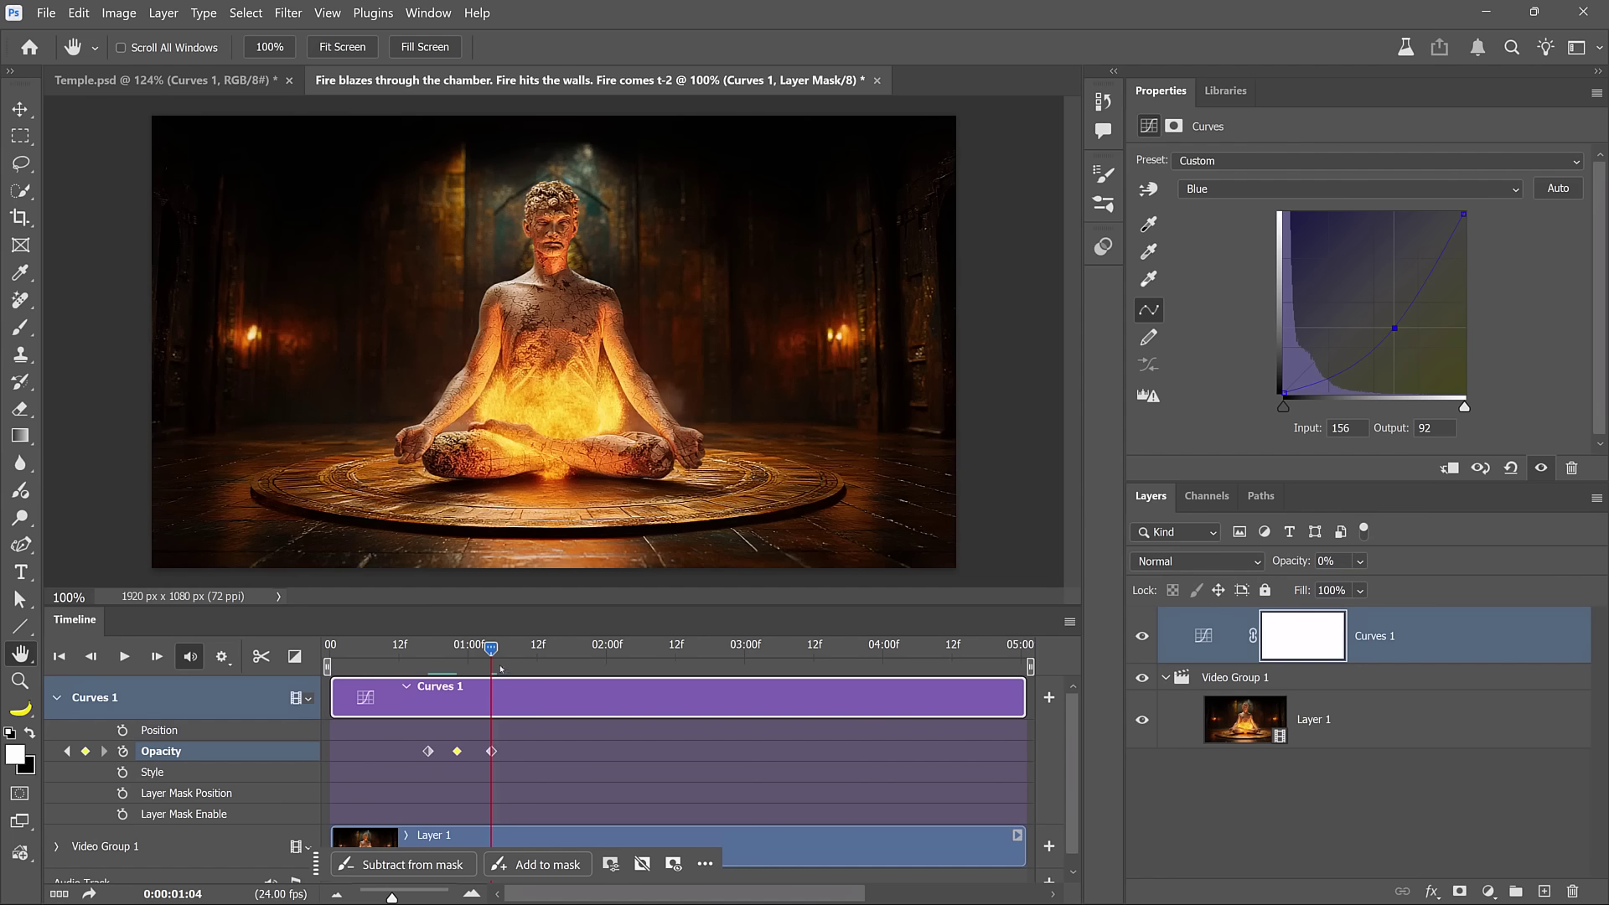
- Shift the first and last opacity keyframes later and preview the fade
left_click_drag(494, 664, 439, 683)
left_click_drag(428, 751, 562, 755)
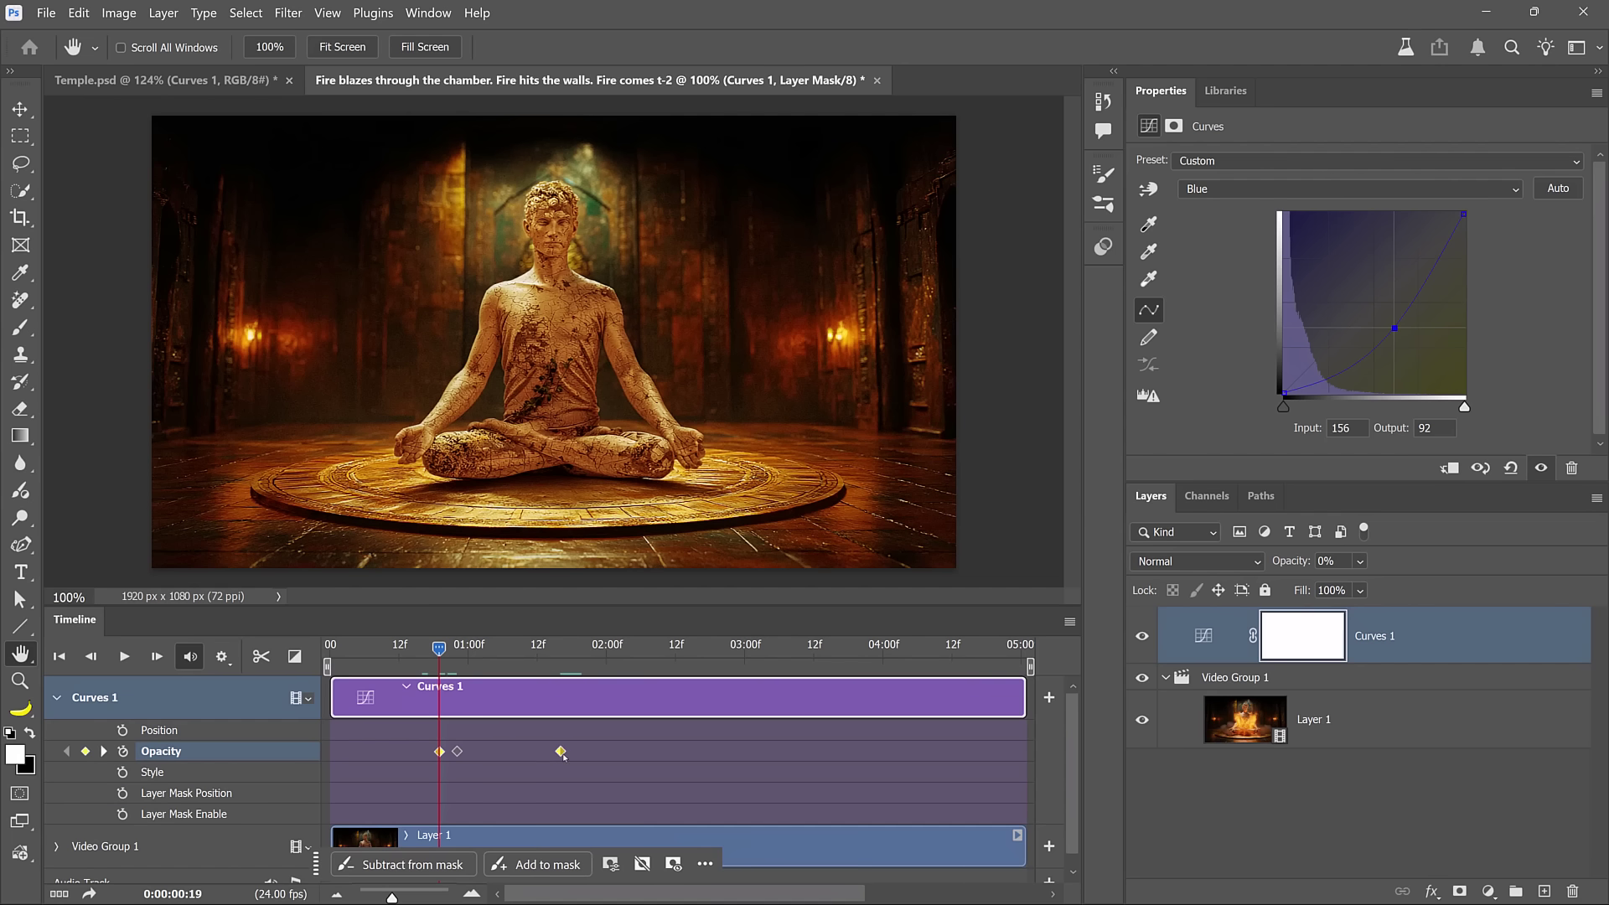
left_click_drag(457, 752, 497, 751)
left_click(124, 656)
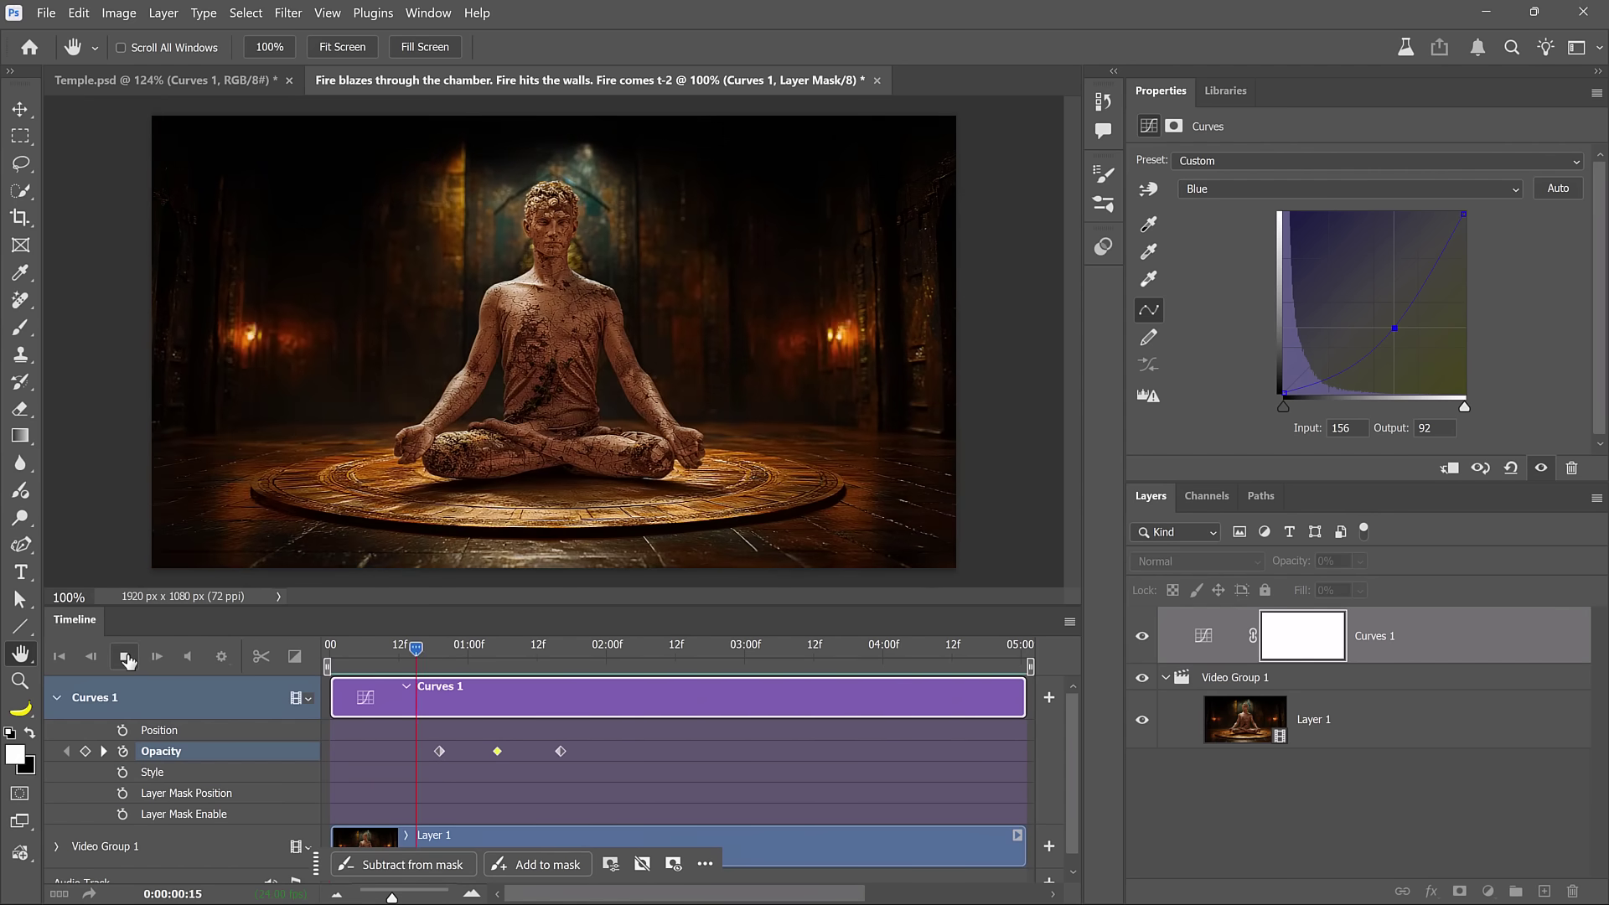
- Create a 'FIRE' text layer on the statue and scale it up to fill the frame
left_click(127, 661)
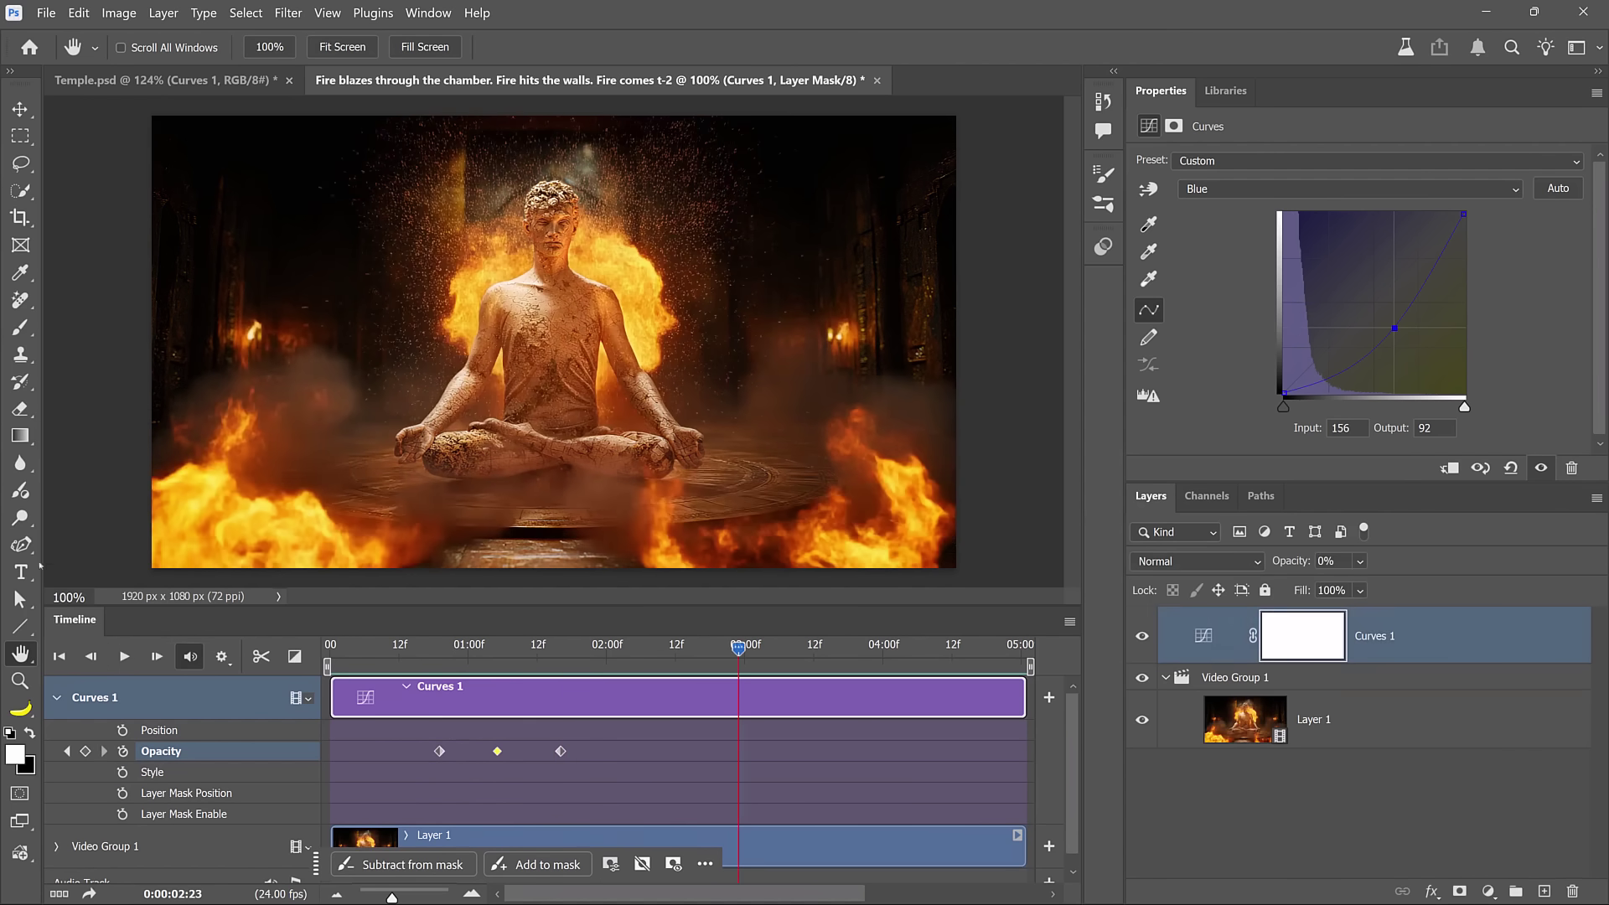
key("t")
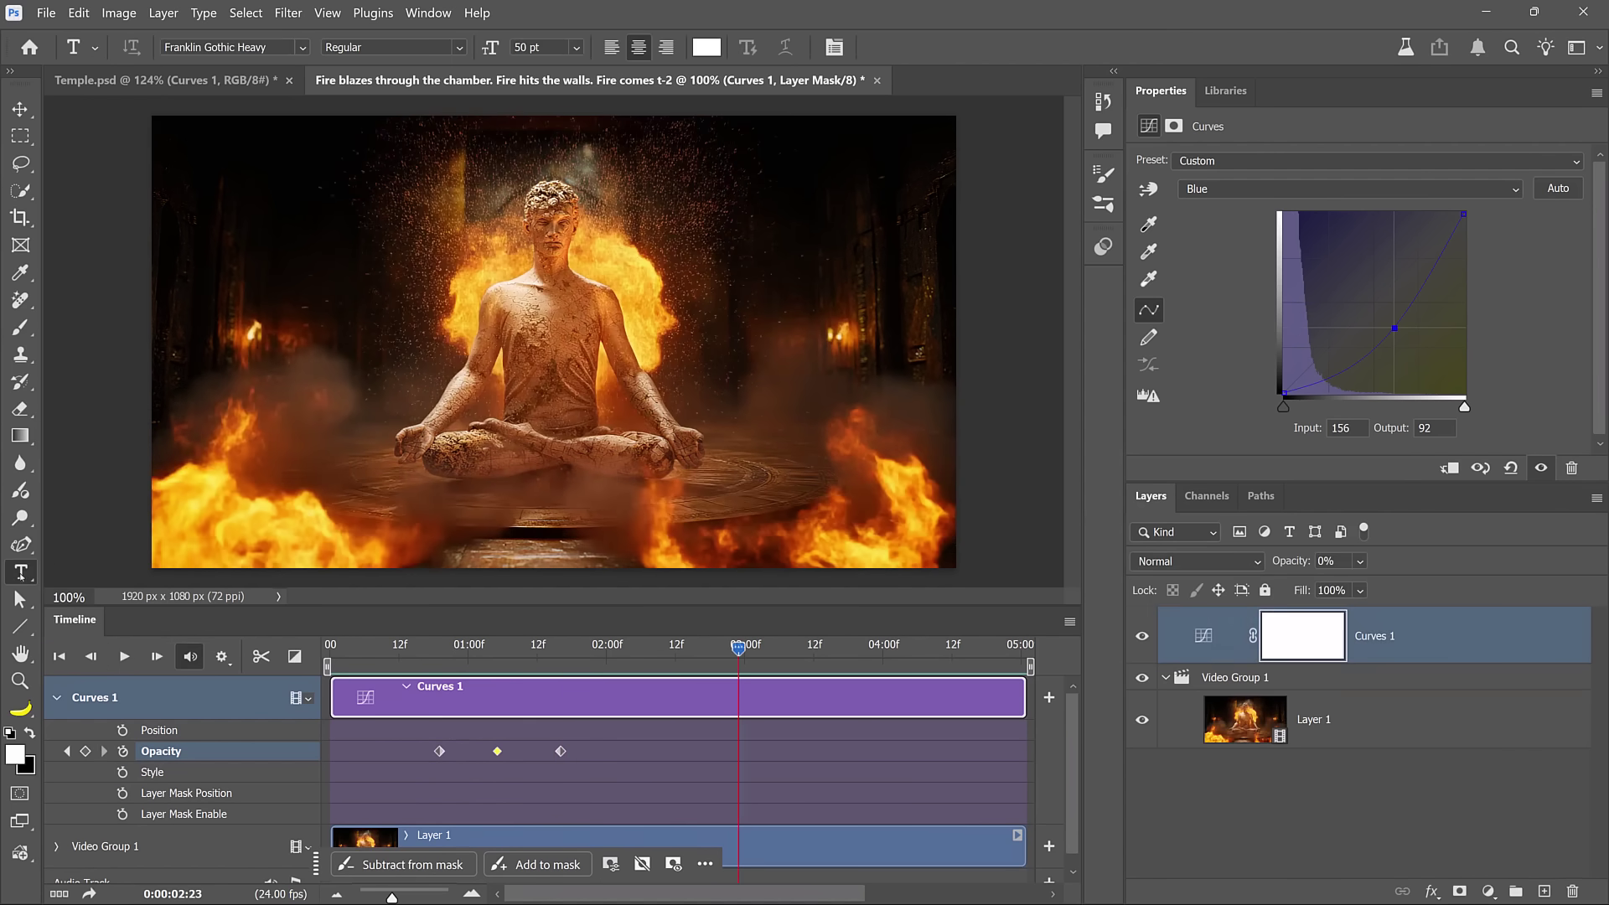
left_click(475, 391)
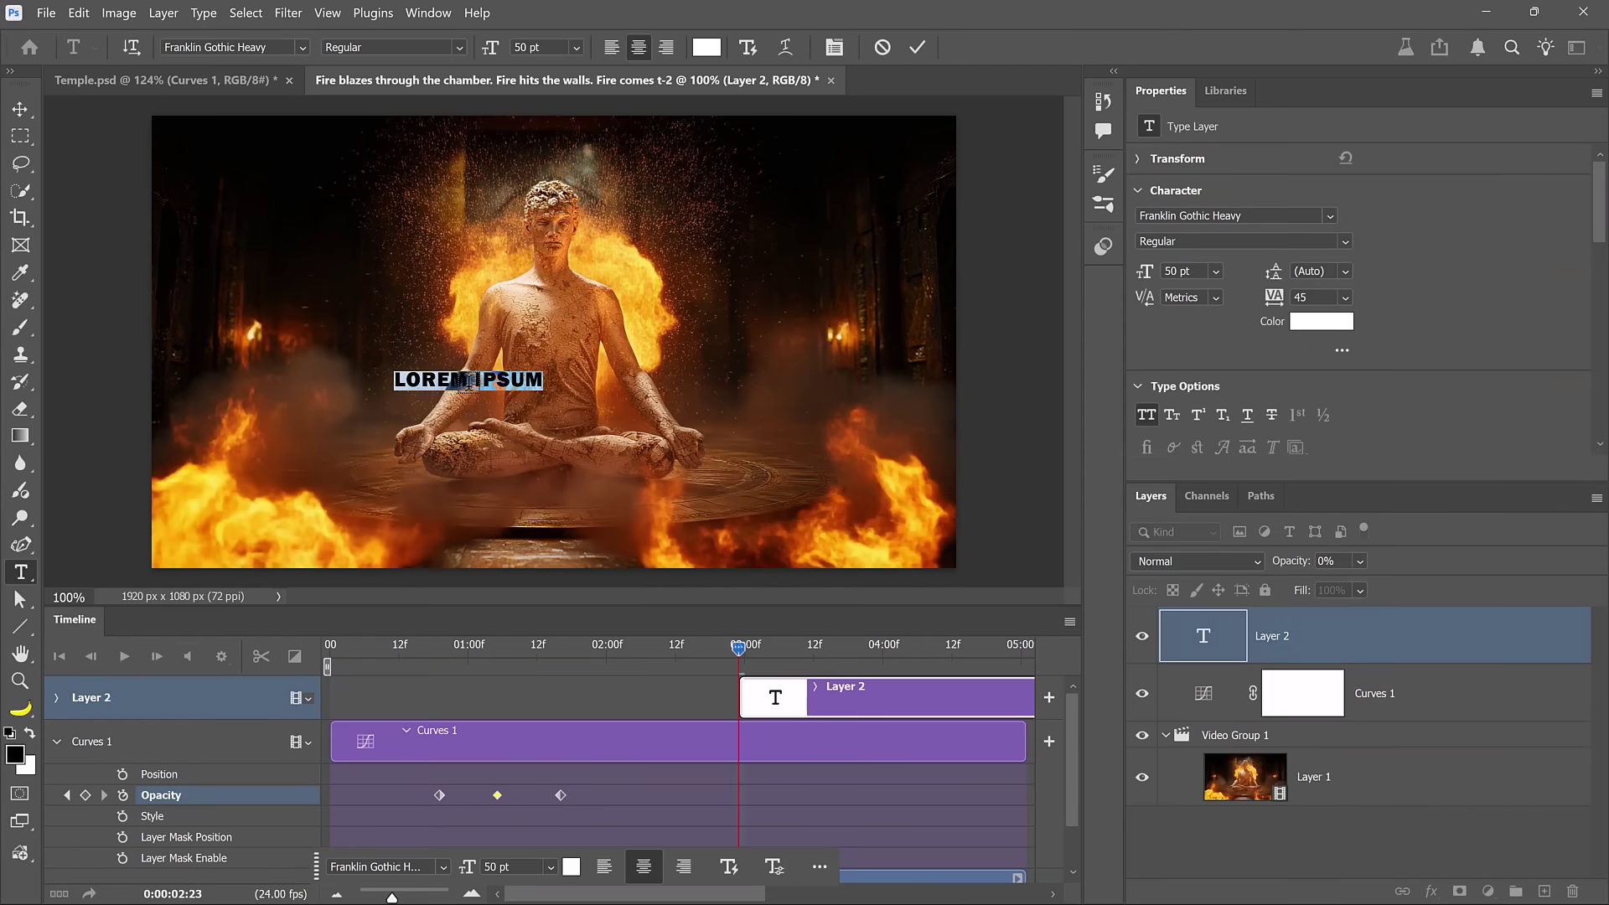
type("FIRE")
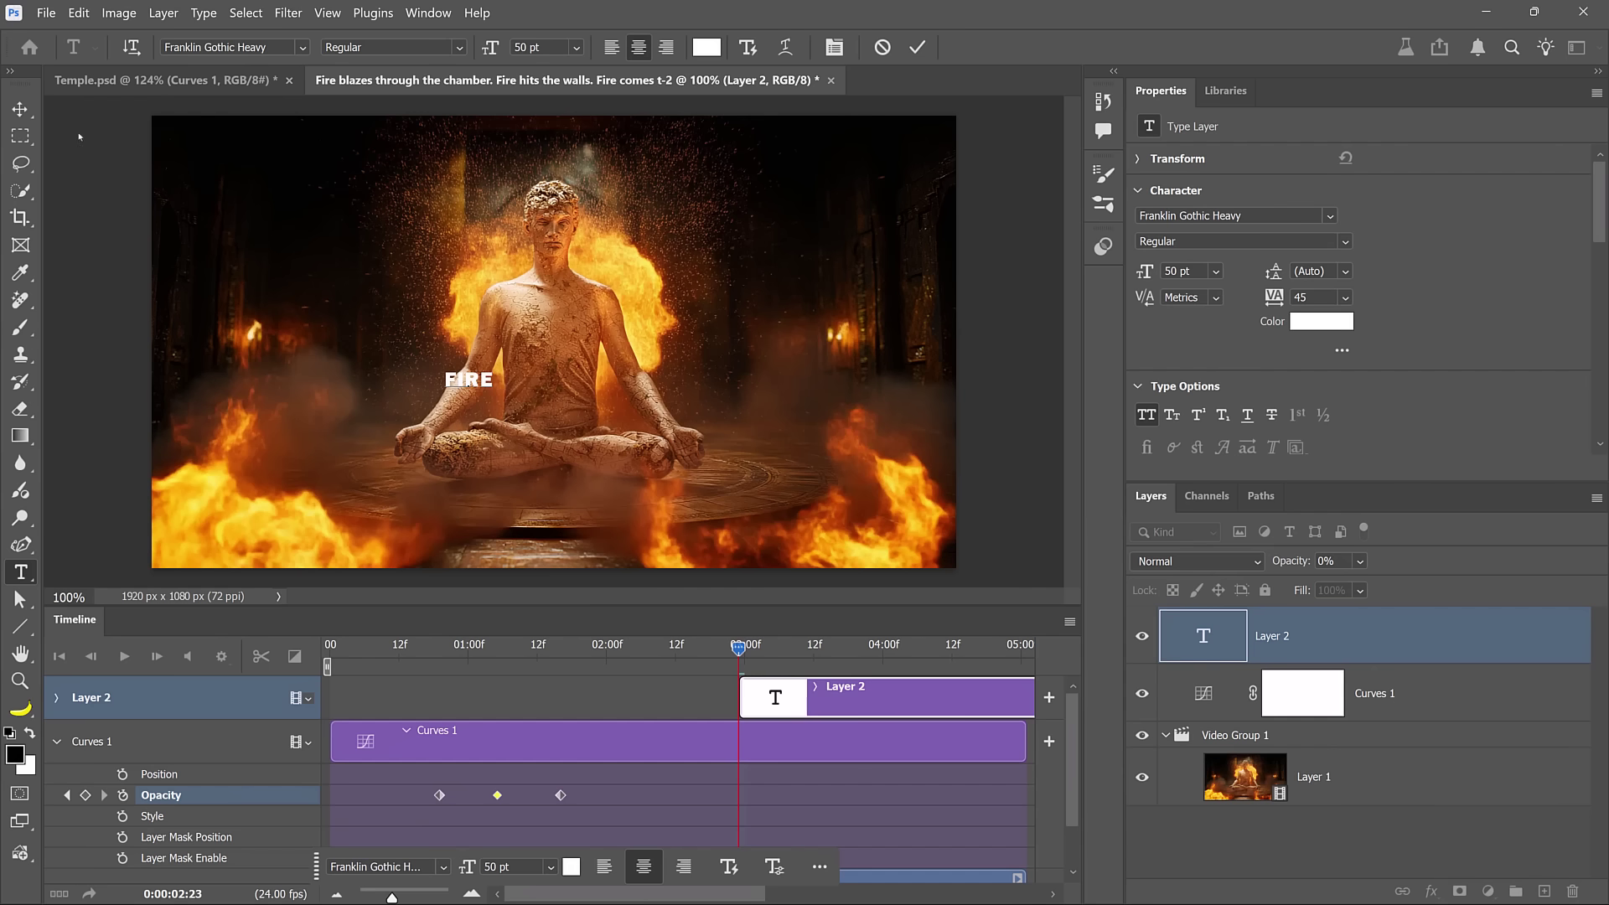
left_click(20, 109)
key("ctrl+t")
left_click_drag(494, 381, 712, 368)
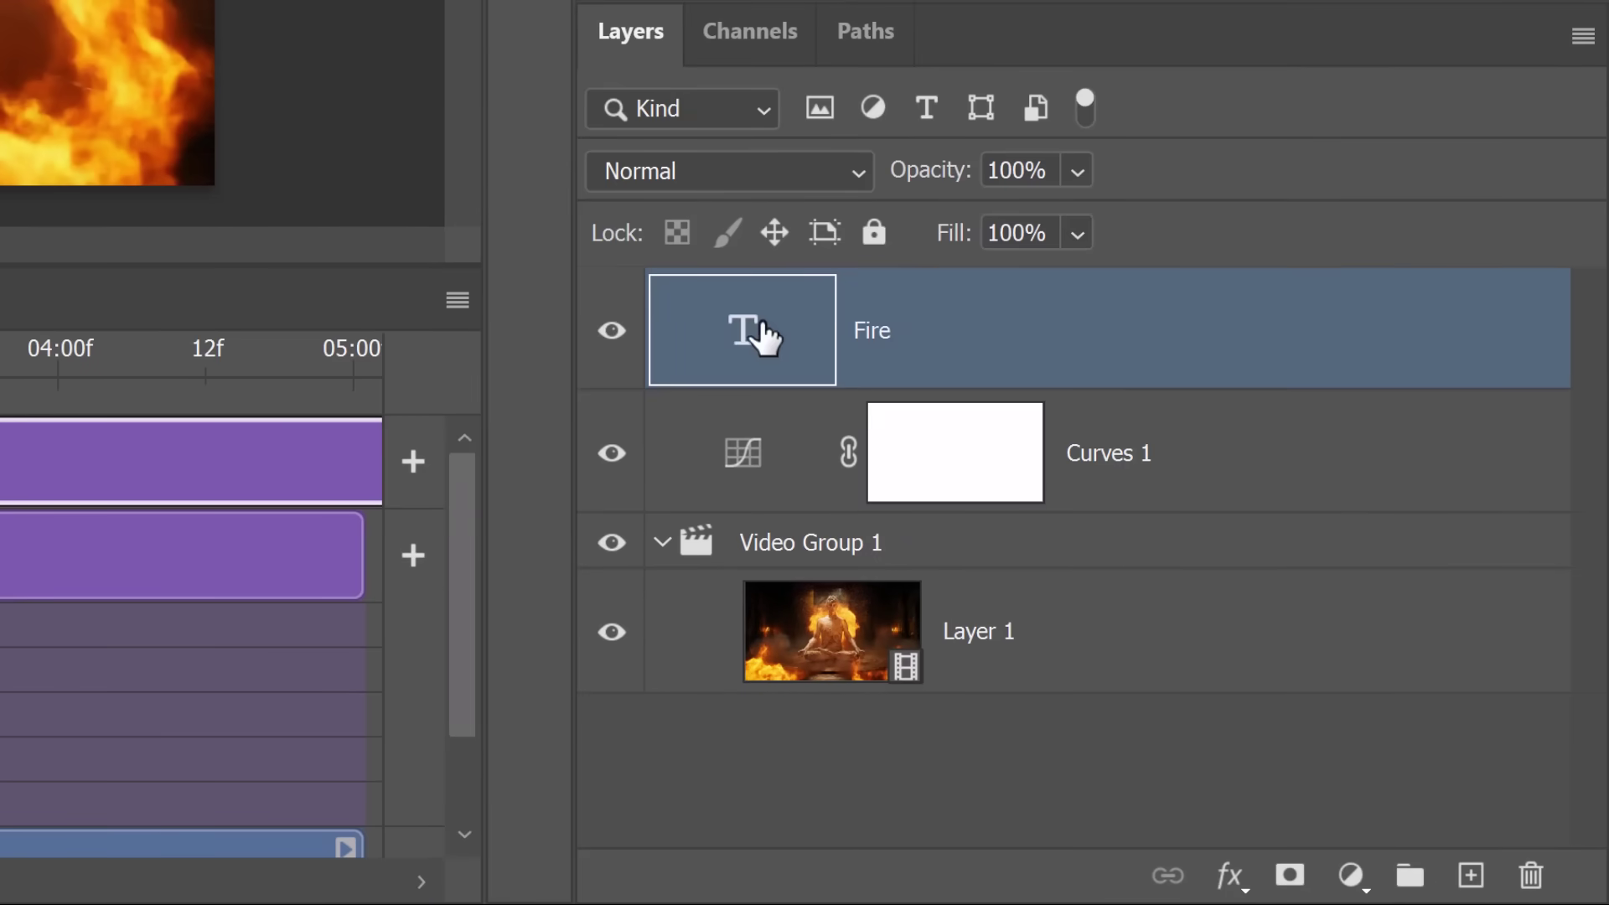
- Move the Fire layer above Curves 1 and slide its clip earlier to around 02:00
left_click_drag(761, 334, 758, 579)
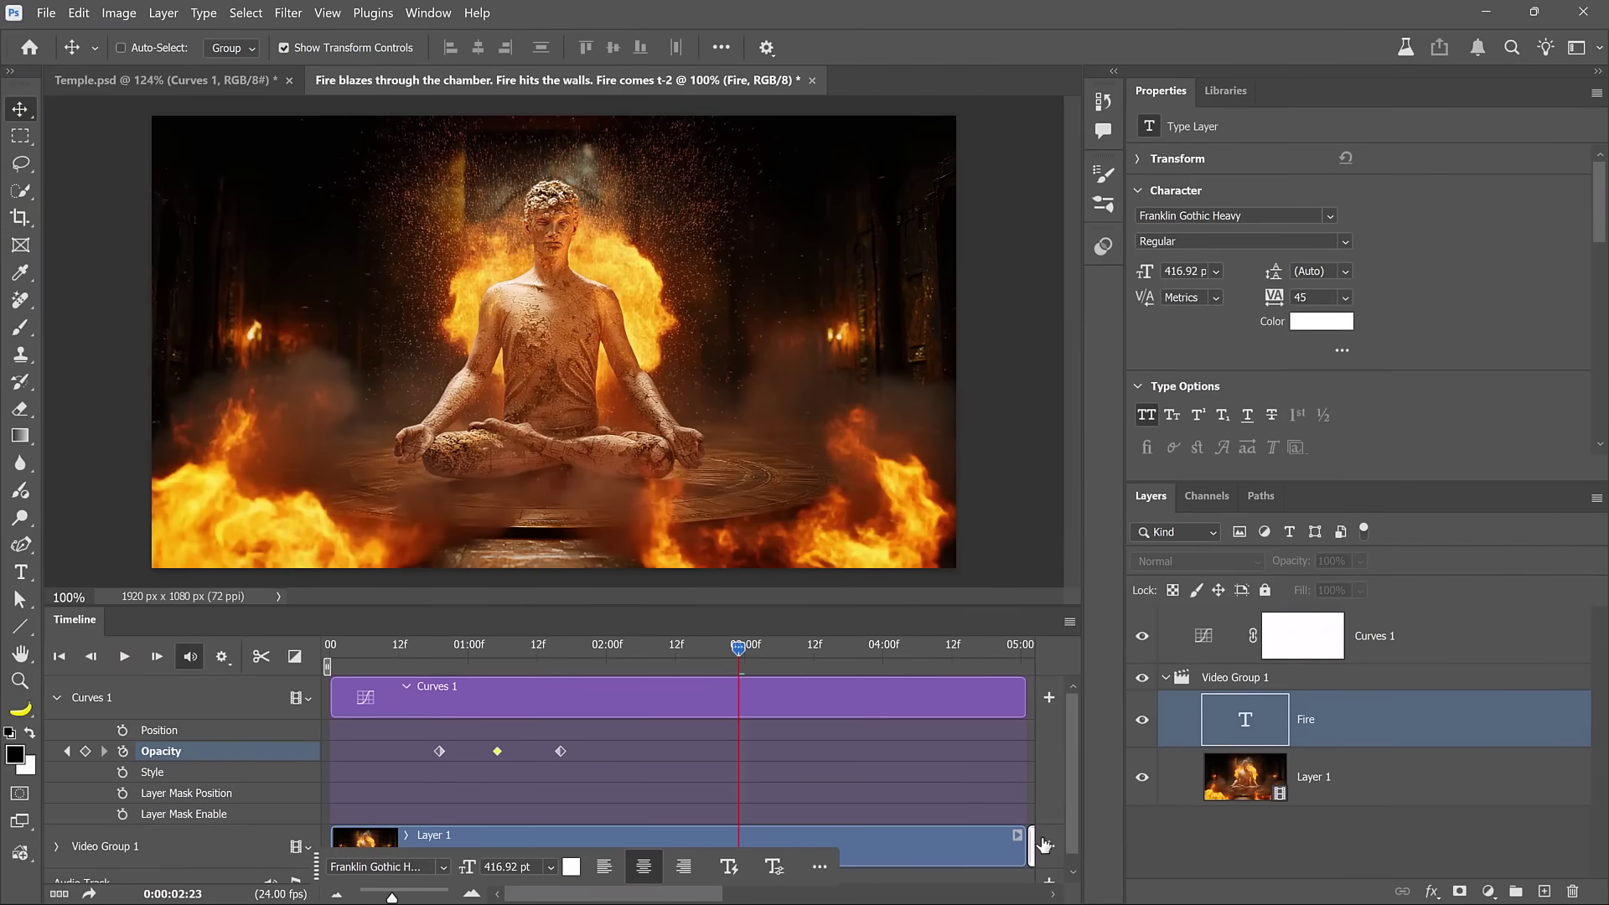
left_click_drag(704, 897, 782, 896)
left_click_drag(864, 607, 864, 548)
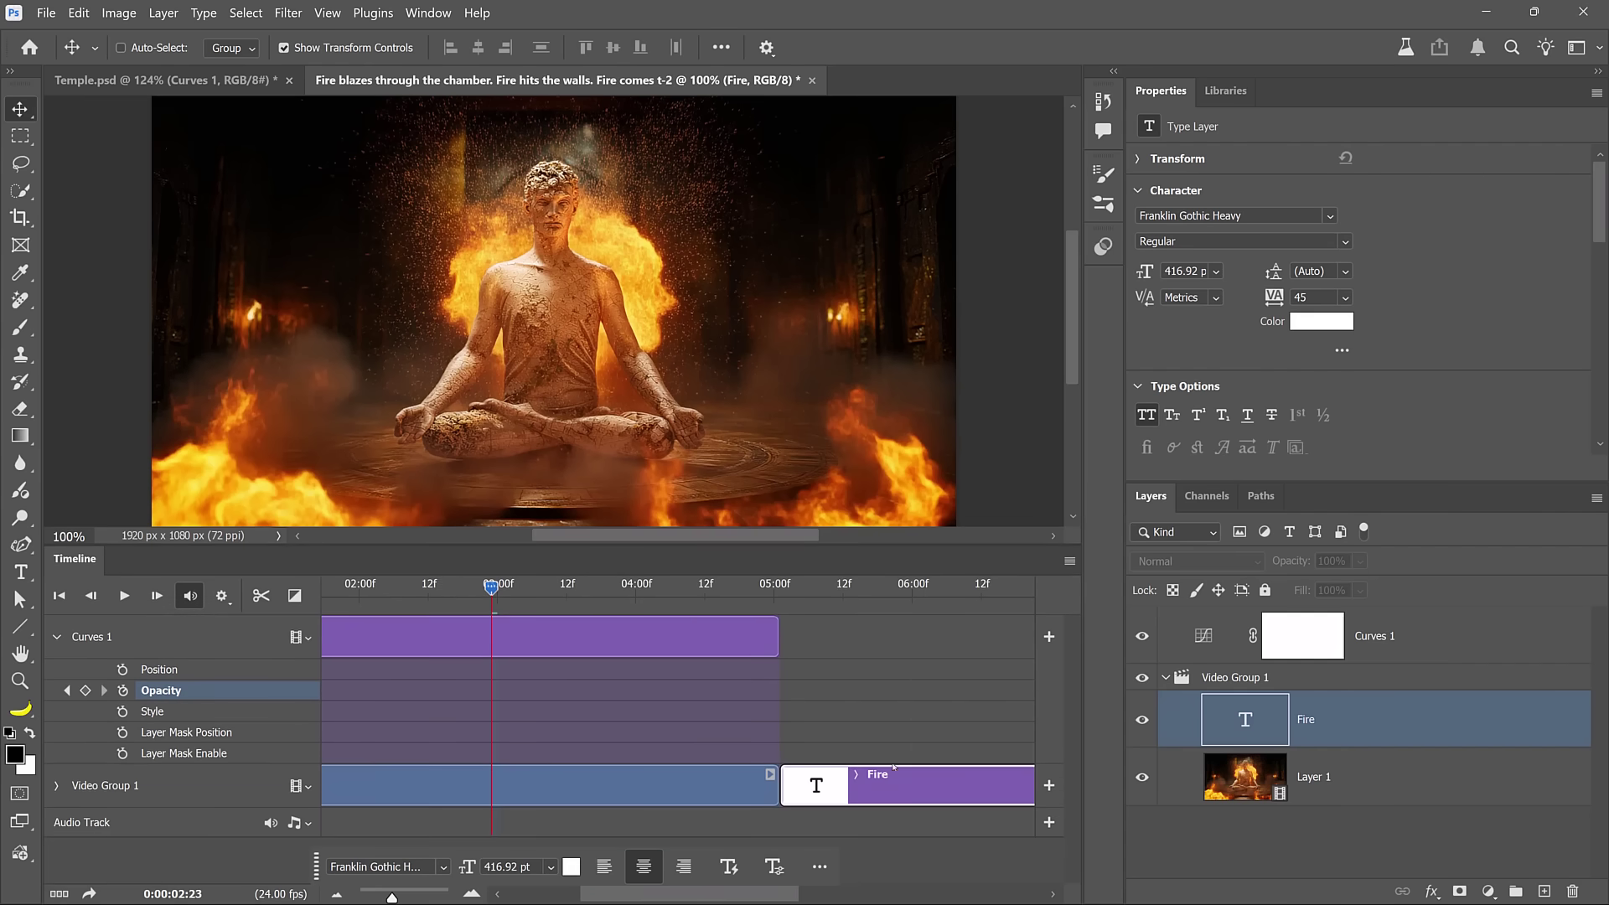
left_click(809, 651)
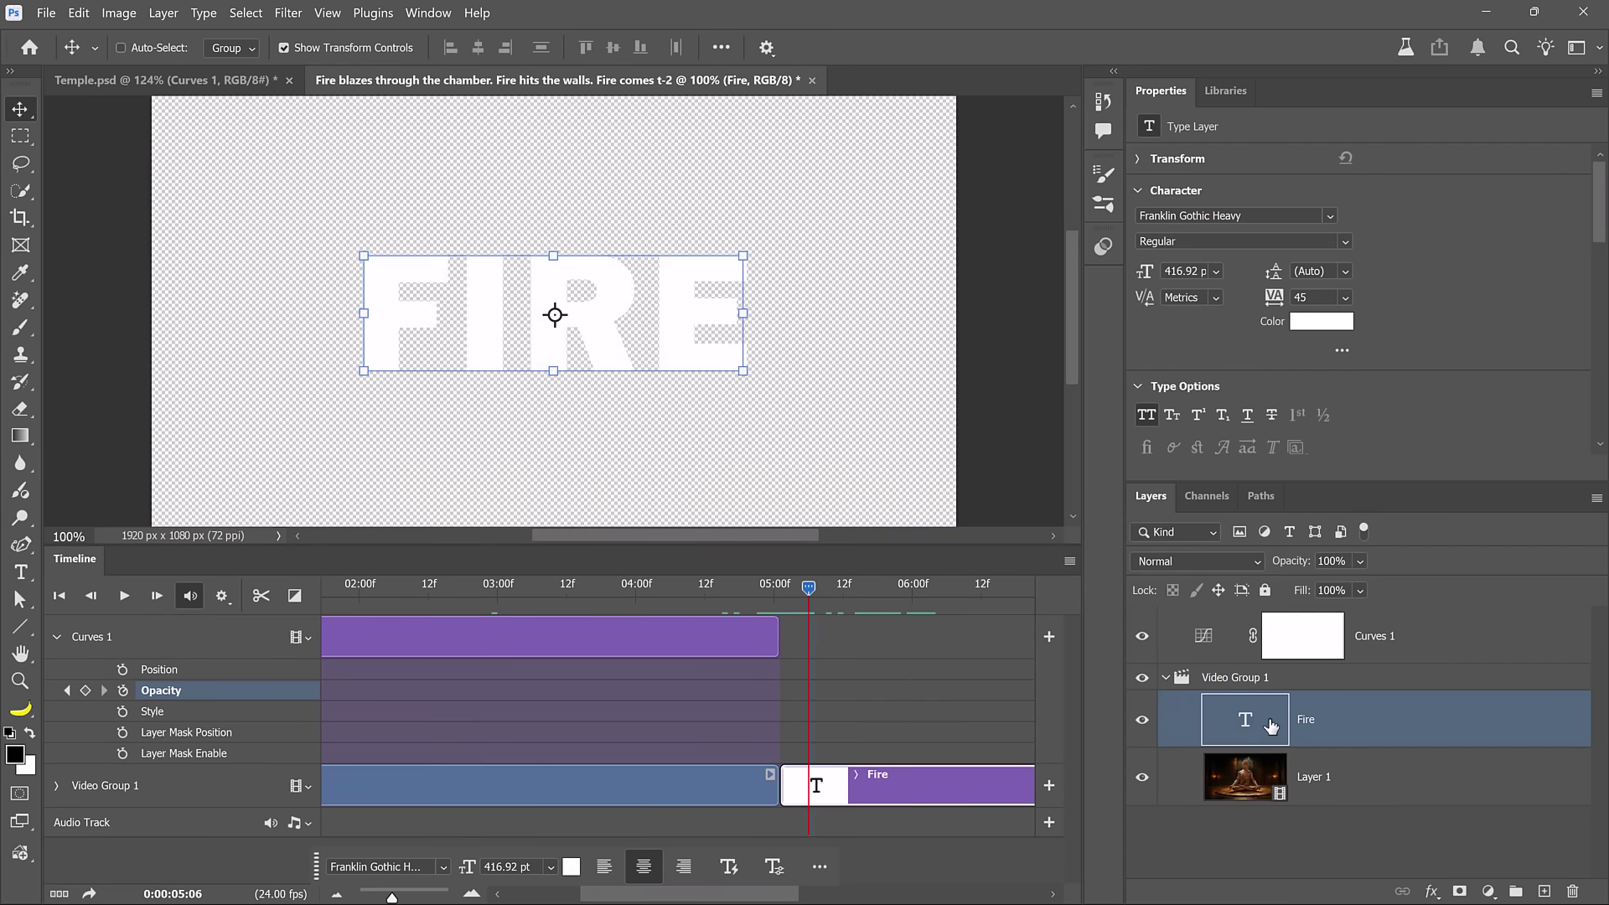
left_click_drag(1271, 725, 1249, 614)
left_click_drag(704, 634, 438, 639)
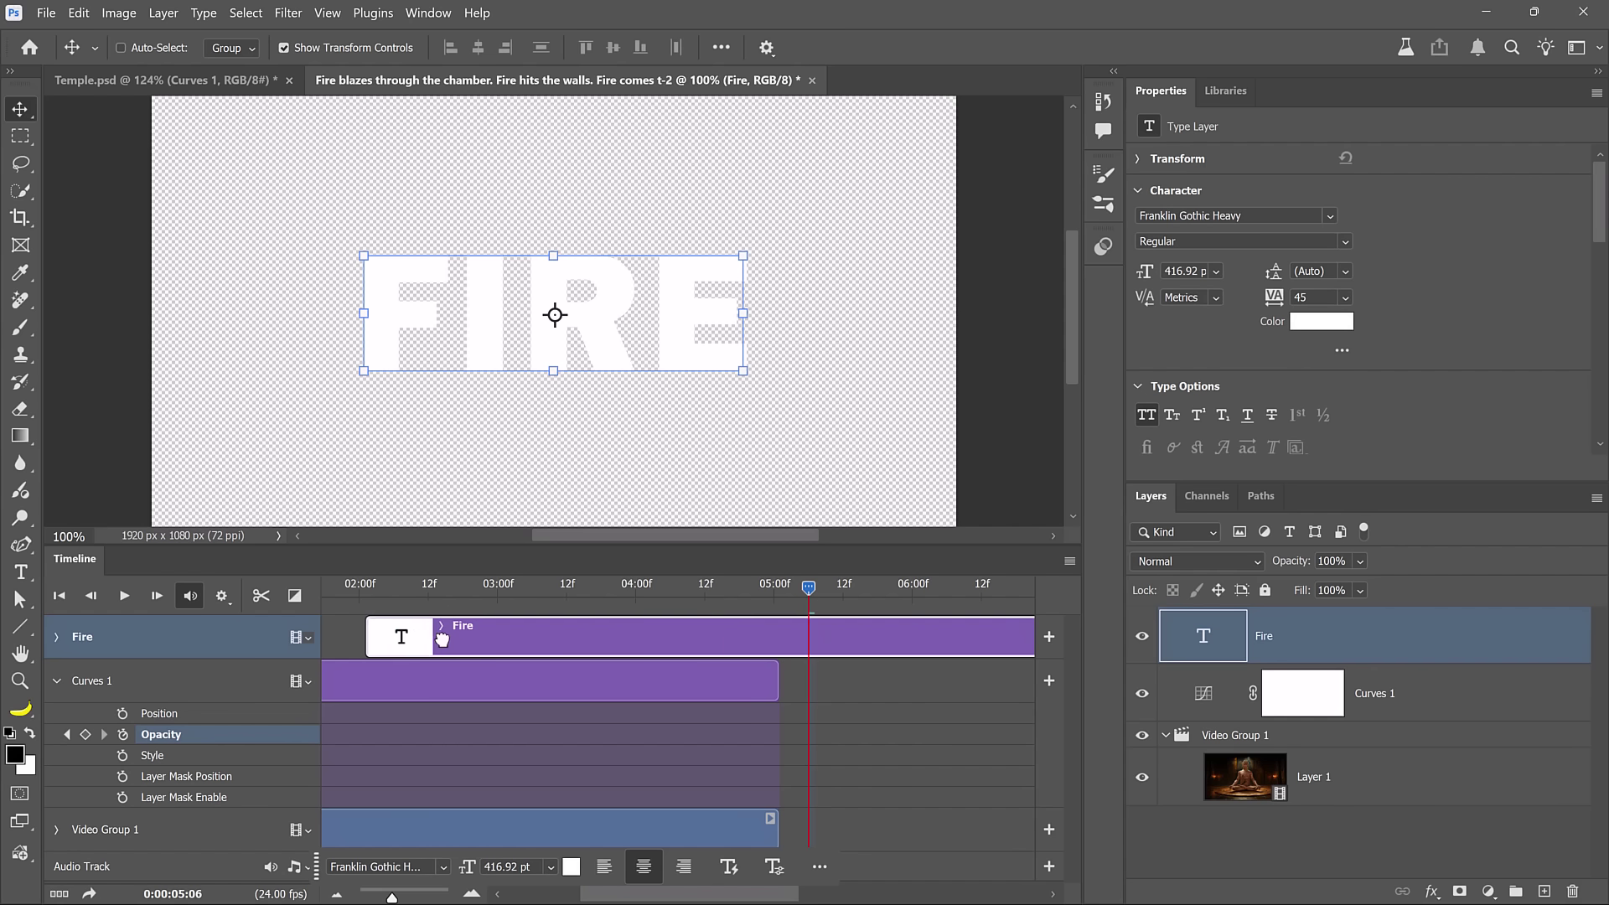
- Start the Fire clip at frame 0 and move the FIRE text off the left edge
left_click(436, 603)
key("Home")
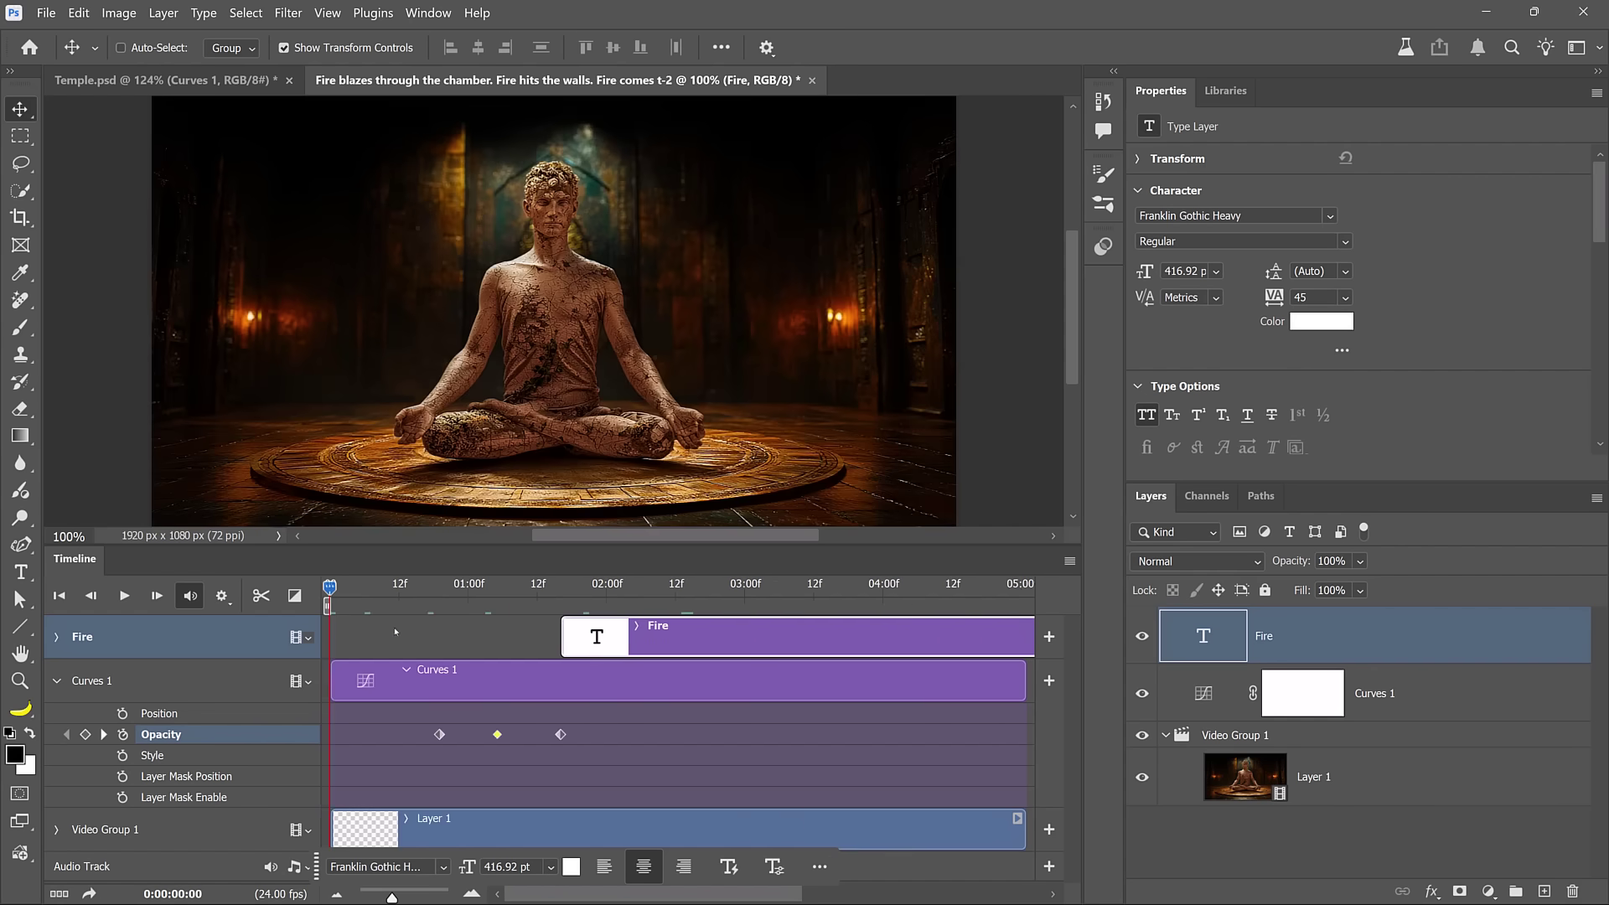
left_click_drag(615, 630, 402, 630)
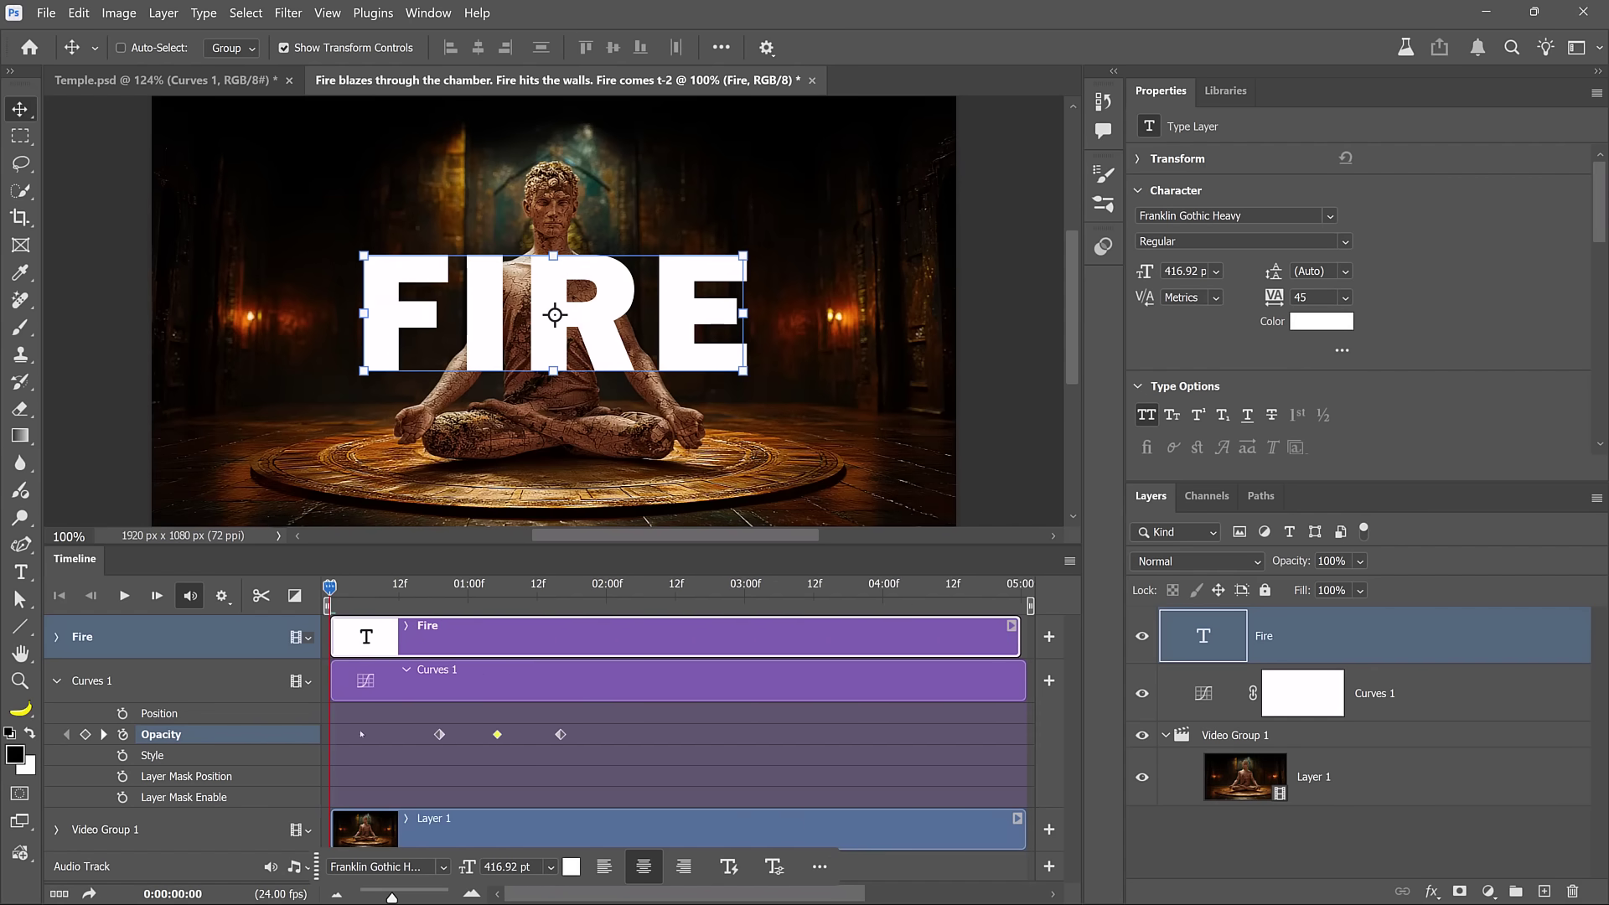
mouse_move(392, 897)
left_mouse_down()
mouse_move(373, 897)
mouse_move(390, 897)
left_mouse_up()
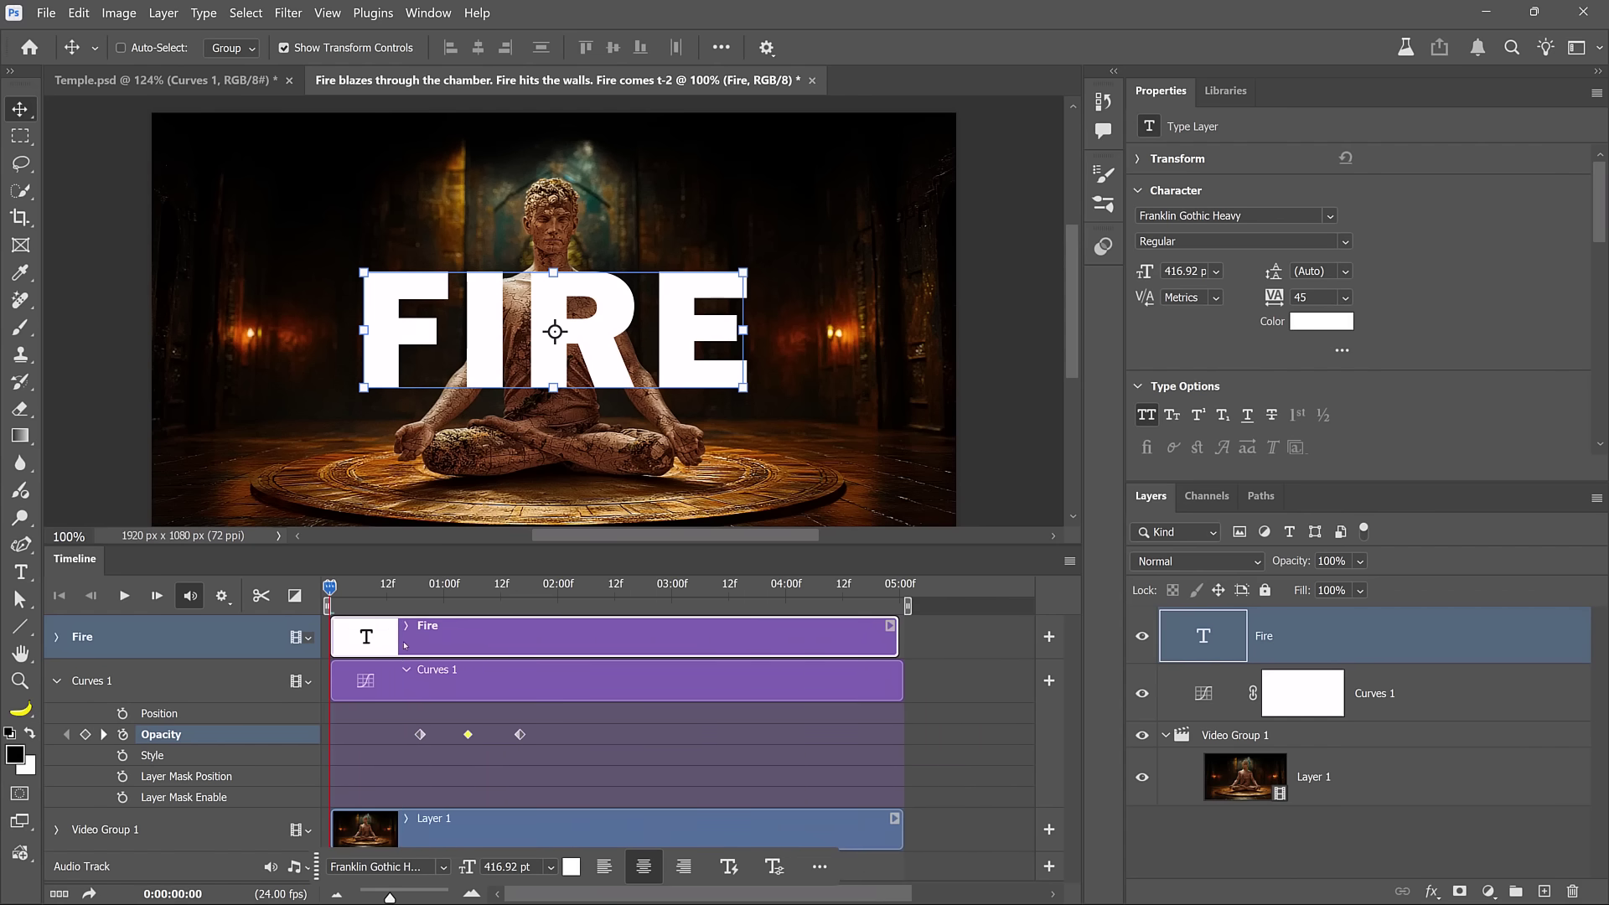
left_click_drag(687, 373, 103, 377)
- Keyframe the FIRE text moving across to the right at 05:00, then play the animation
left_click(55, 637)
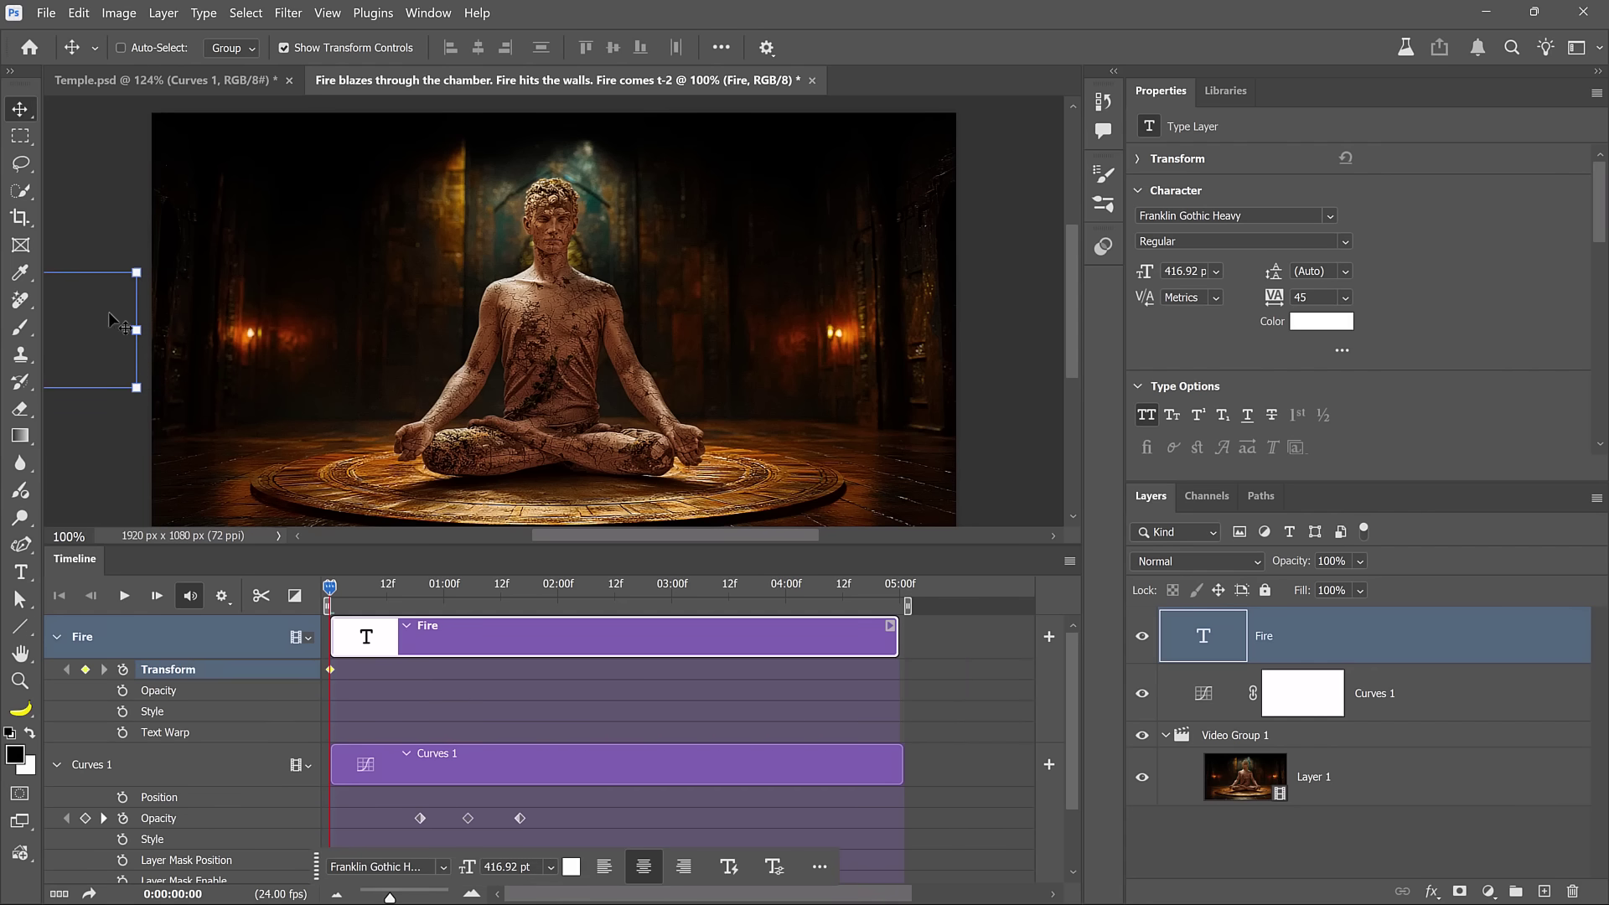
left_click(886, 593)
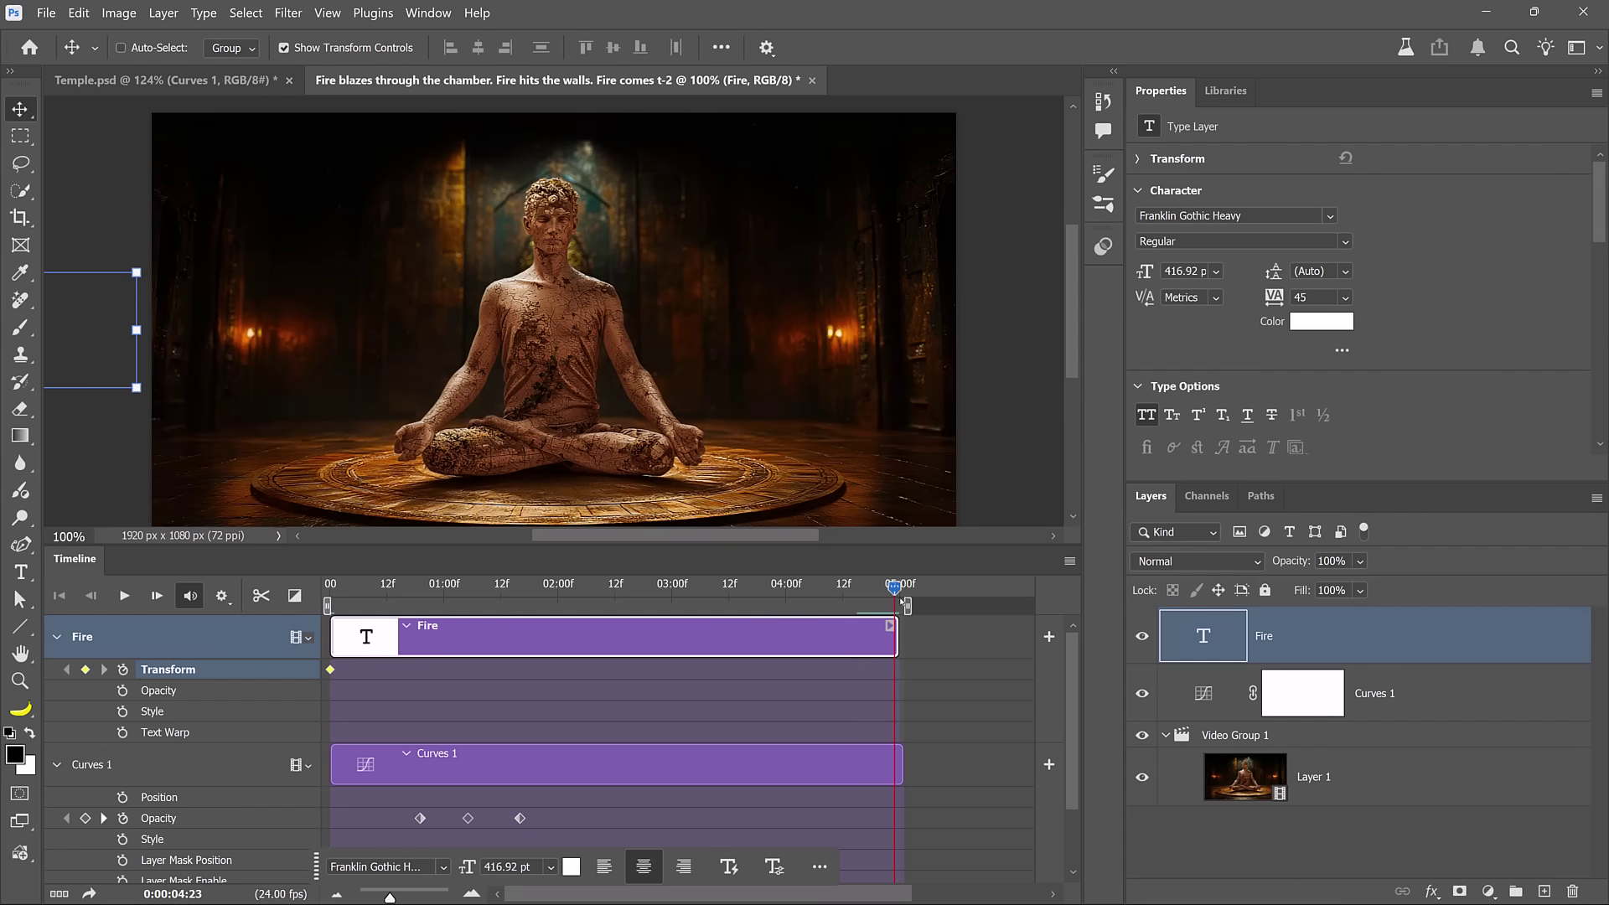
key("Right")
left_click_drag(122, 366, 440, 366)
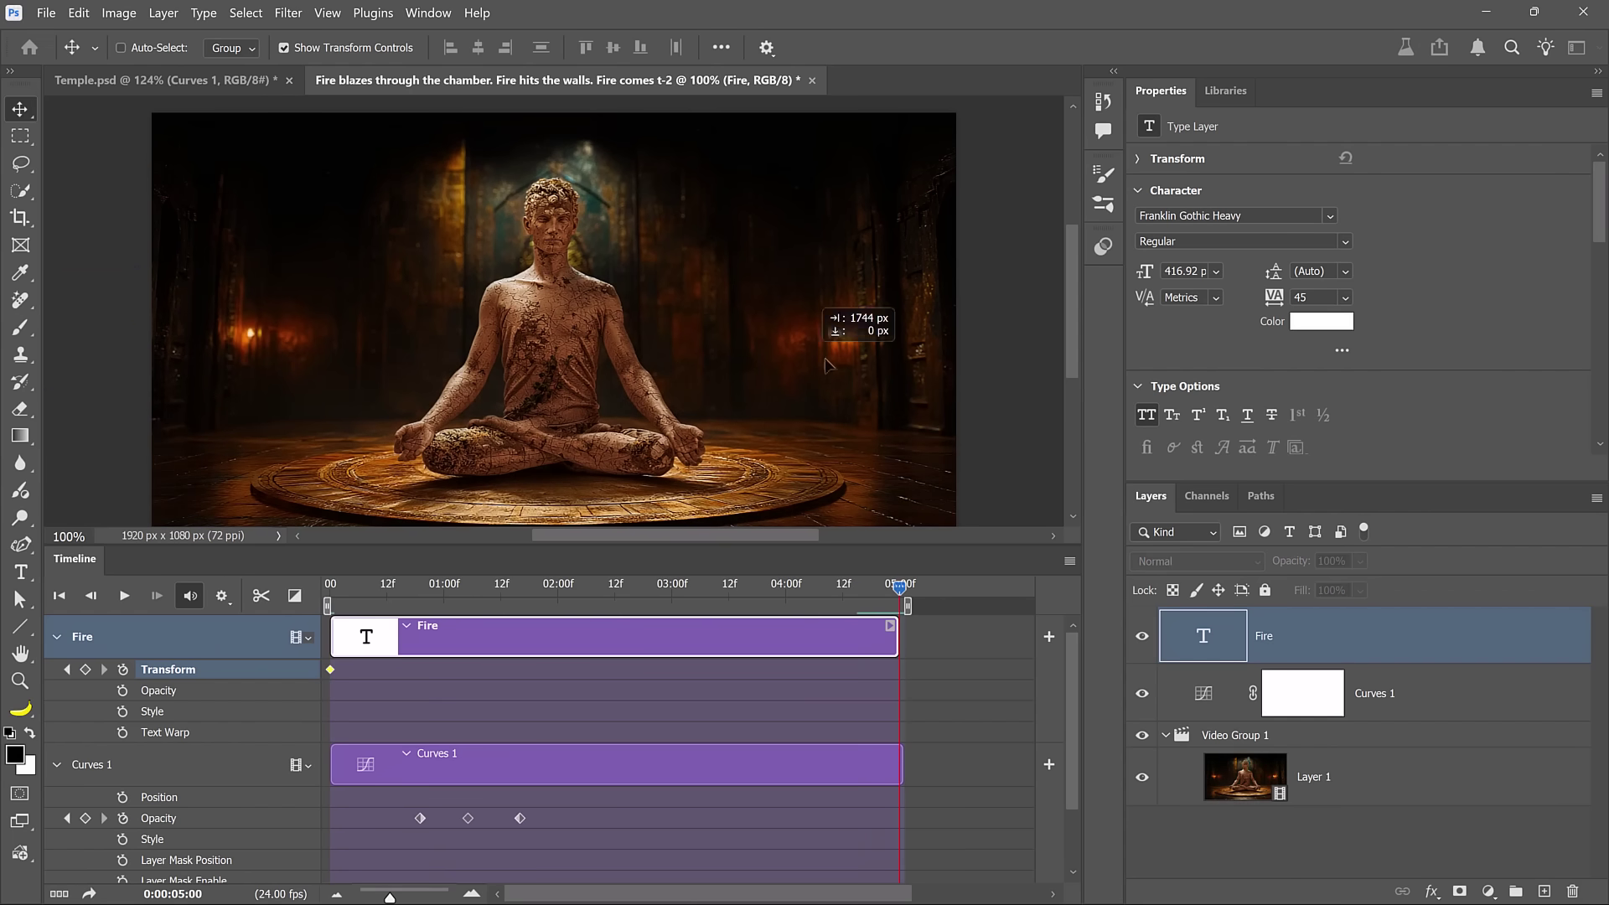
left_click_drag(1012, 385, 1012, 385)
key("space")
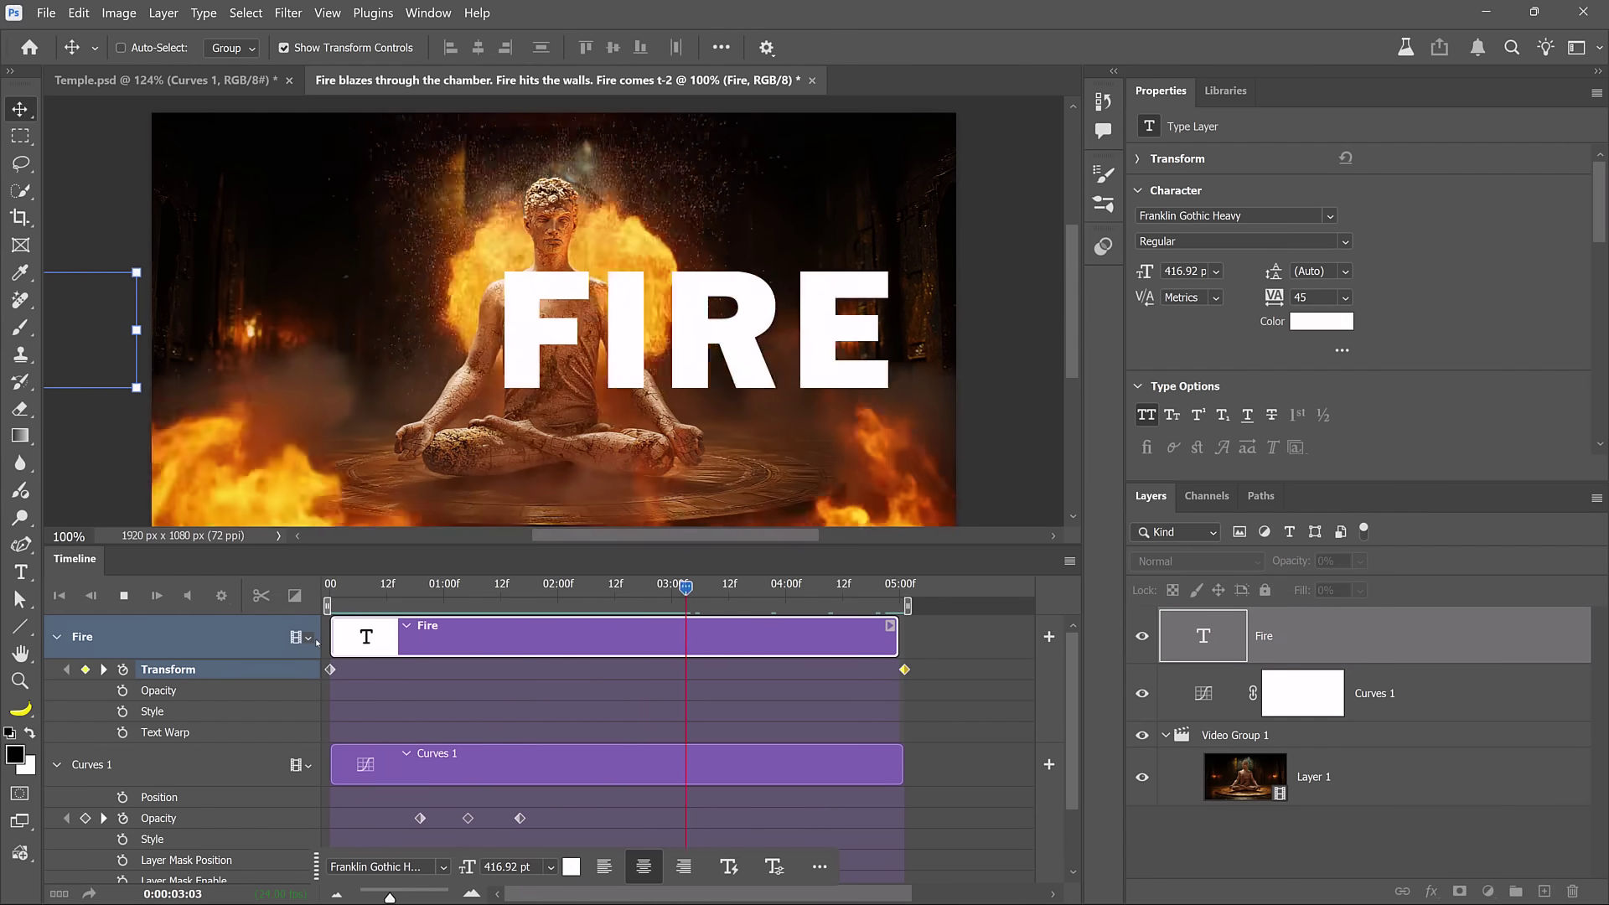
- Set the Fire layer's blend mode to Overlay and preview the animation
left_click(125, 597)
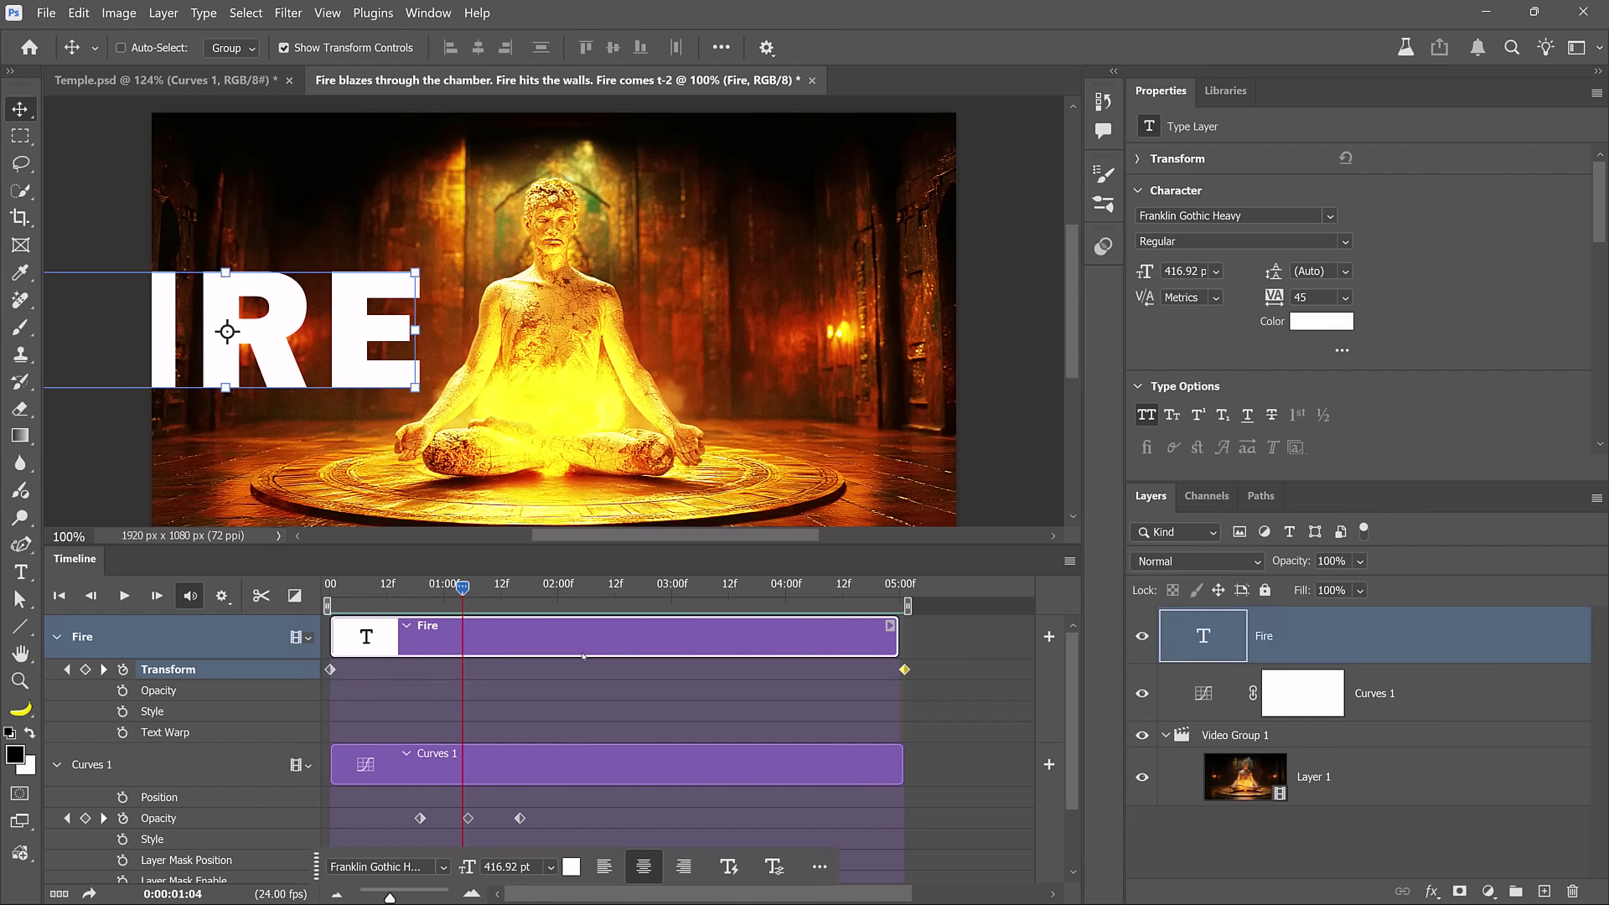
left_click(1200, 562)
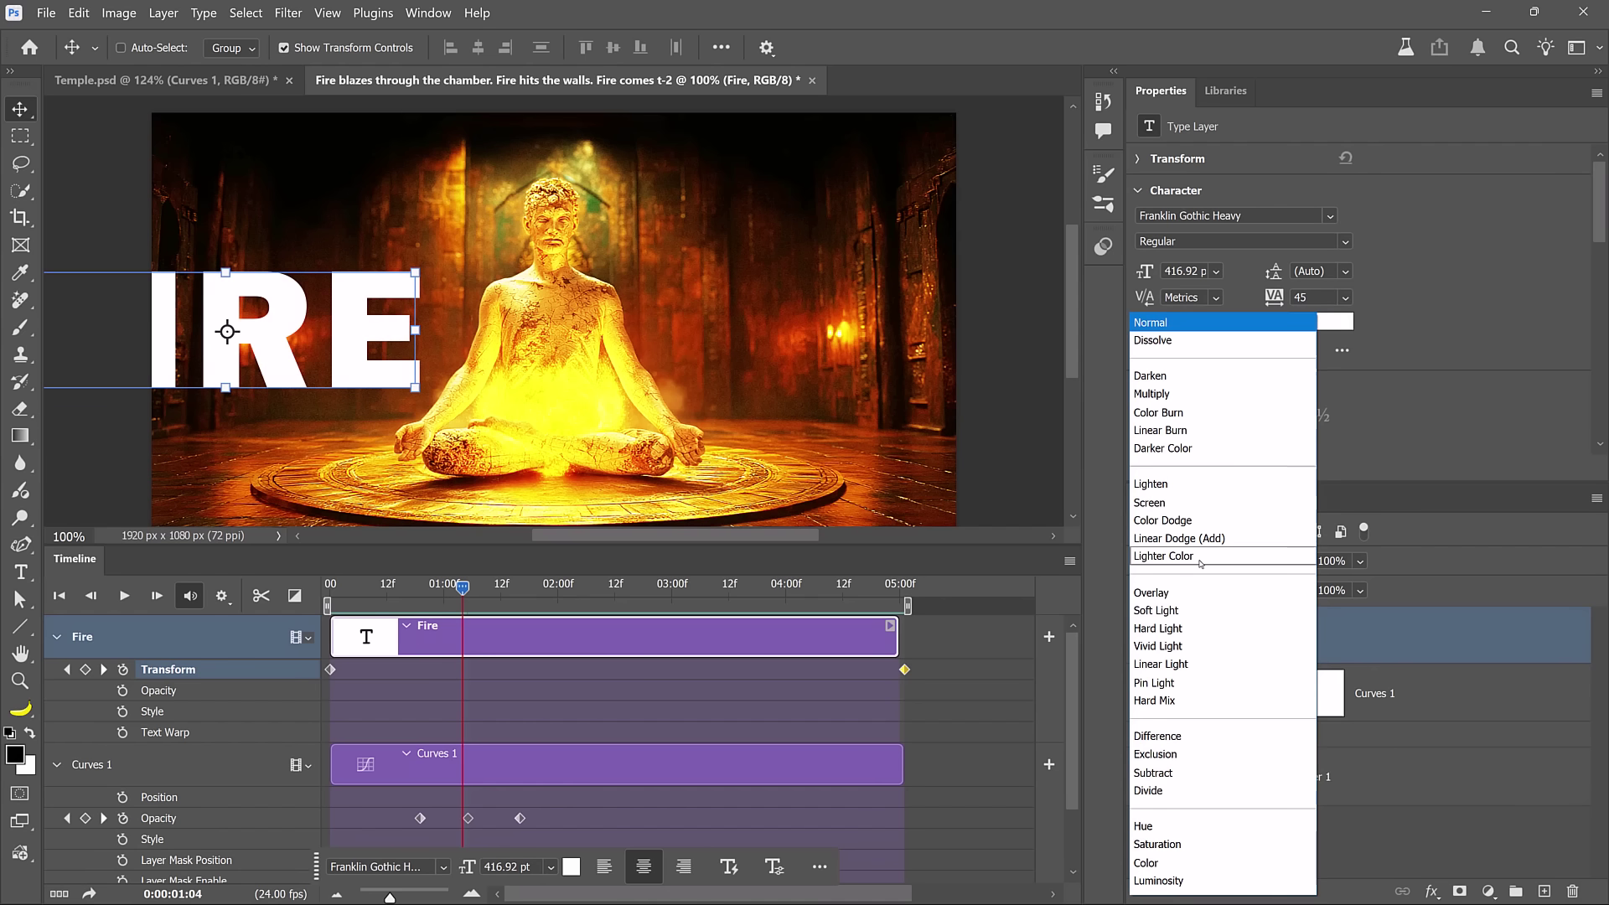
left_click(1212, 592)
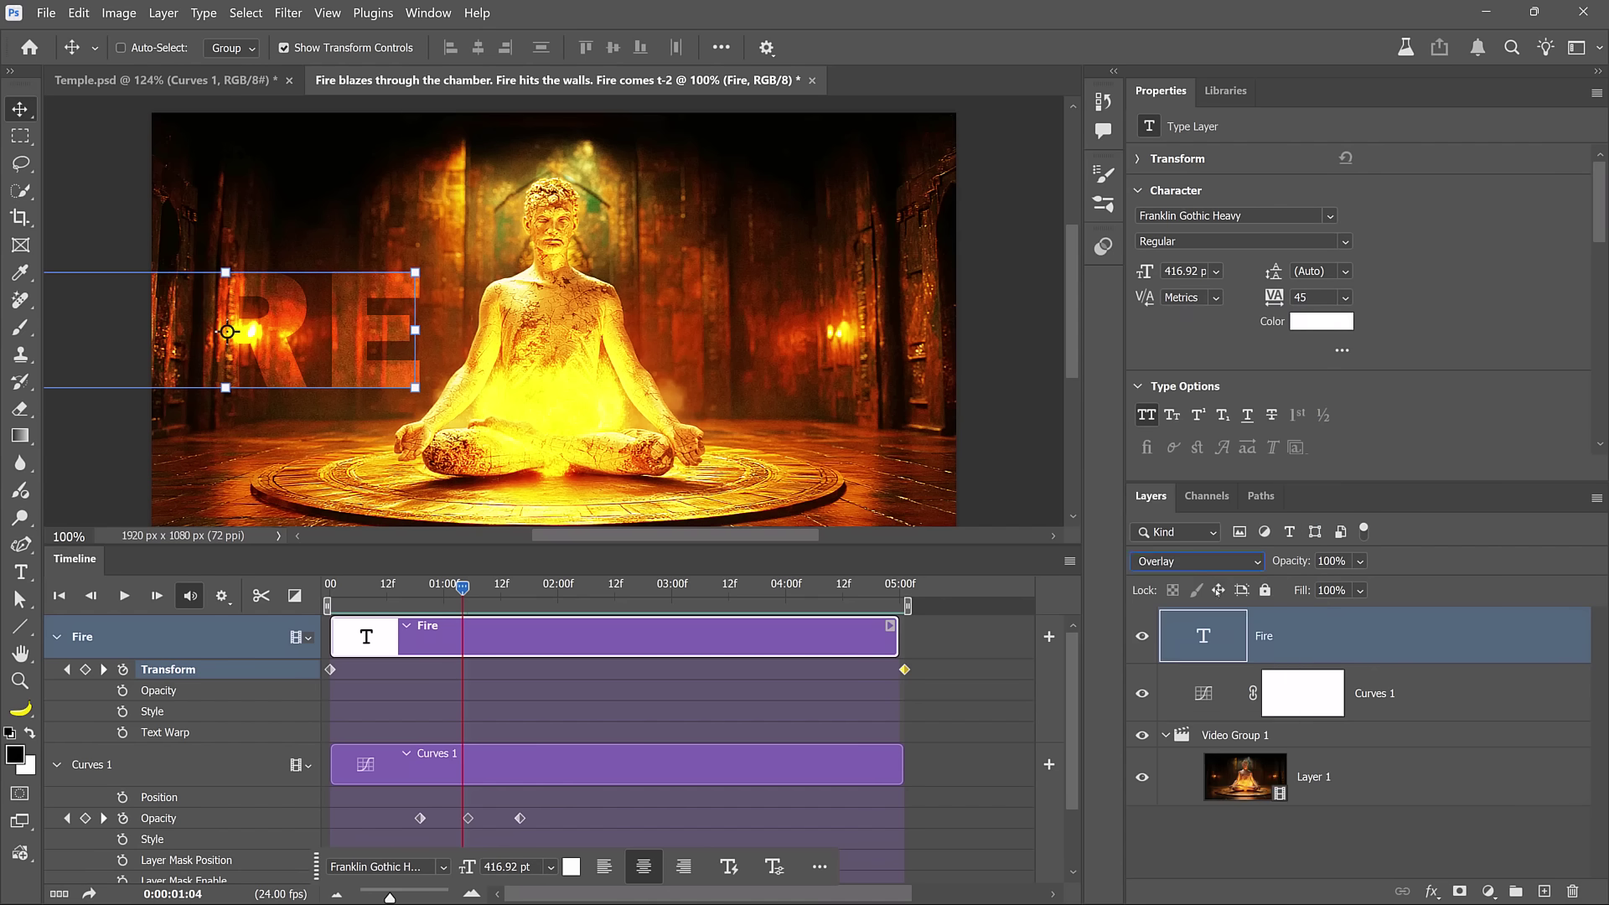
left_click(122, 597)
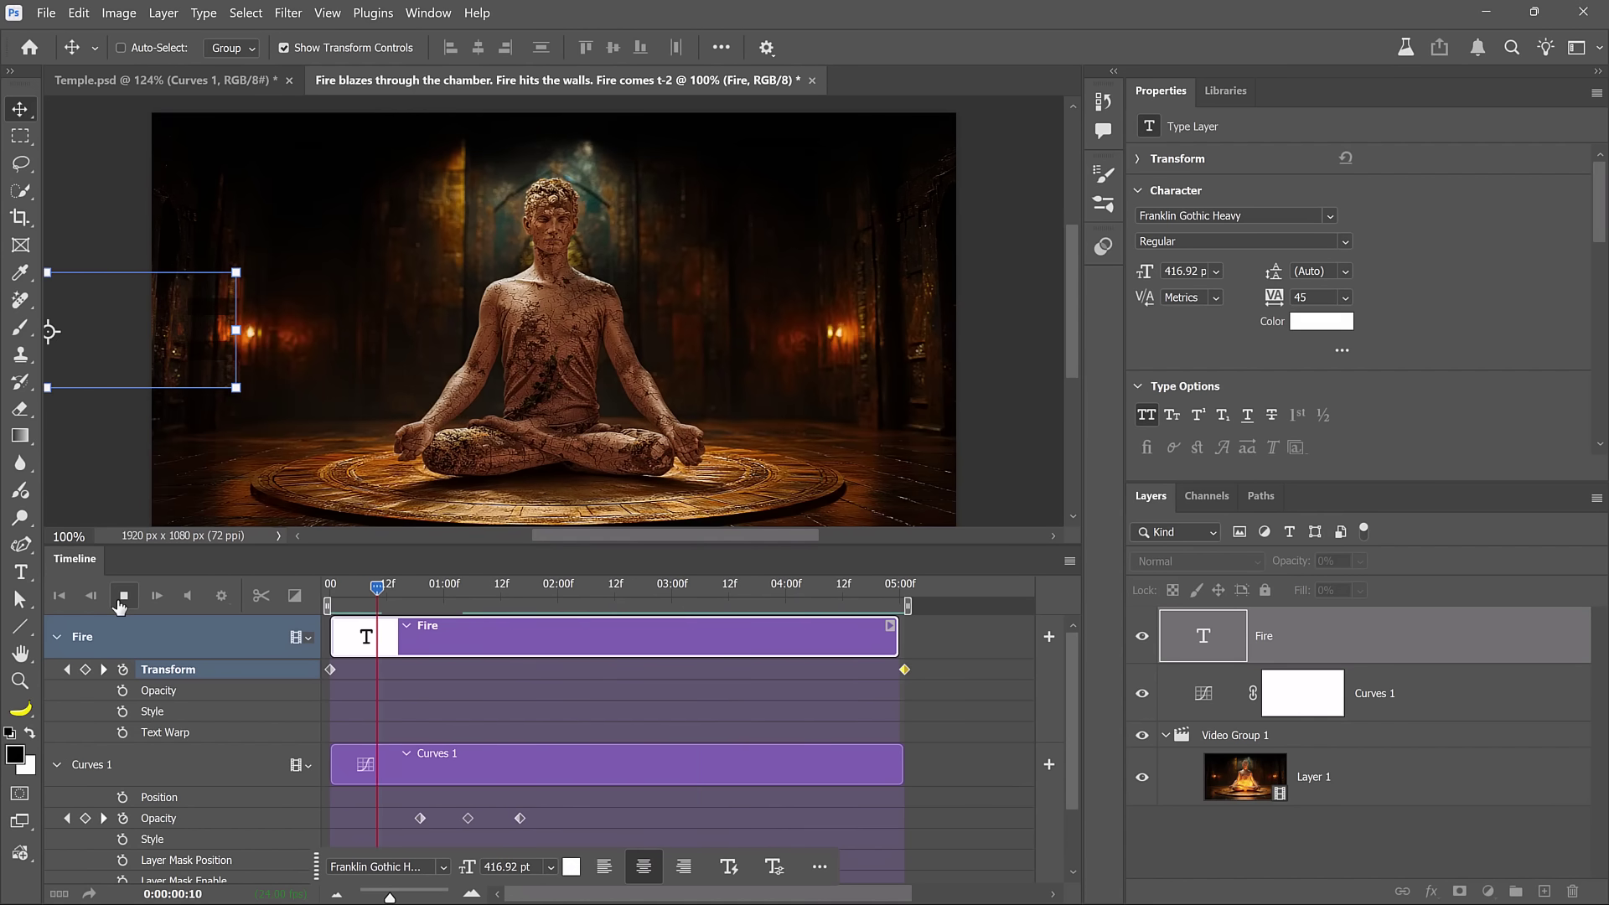
left_click(123, 596)
- Mask the FIRE title with a Select Subject selection of the statue from Layer 1
left_click(1229, 779)
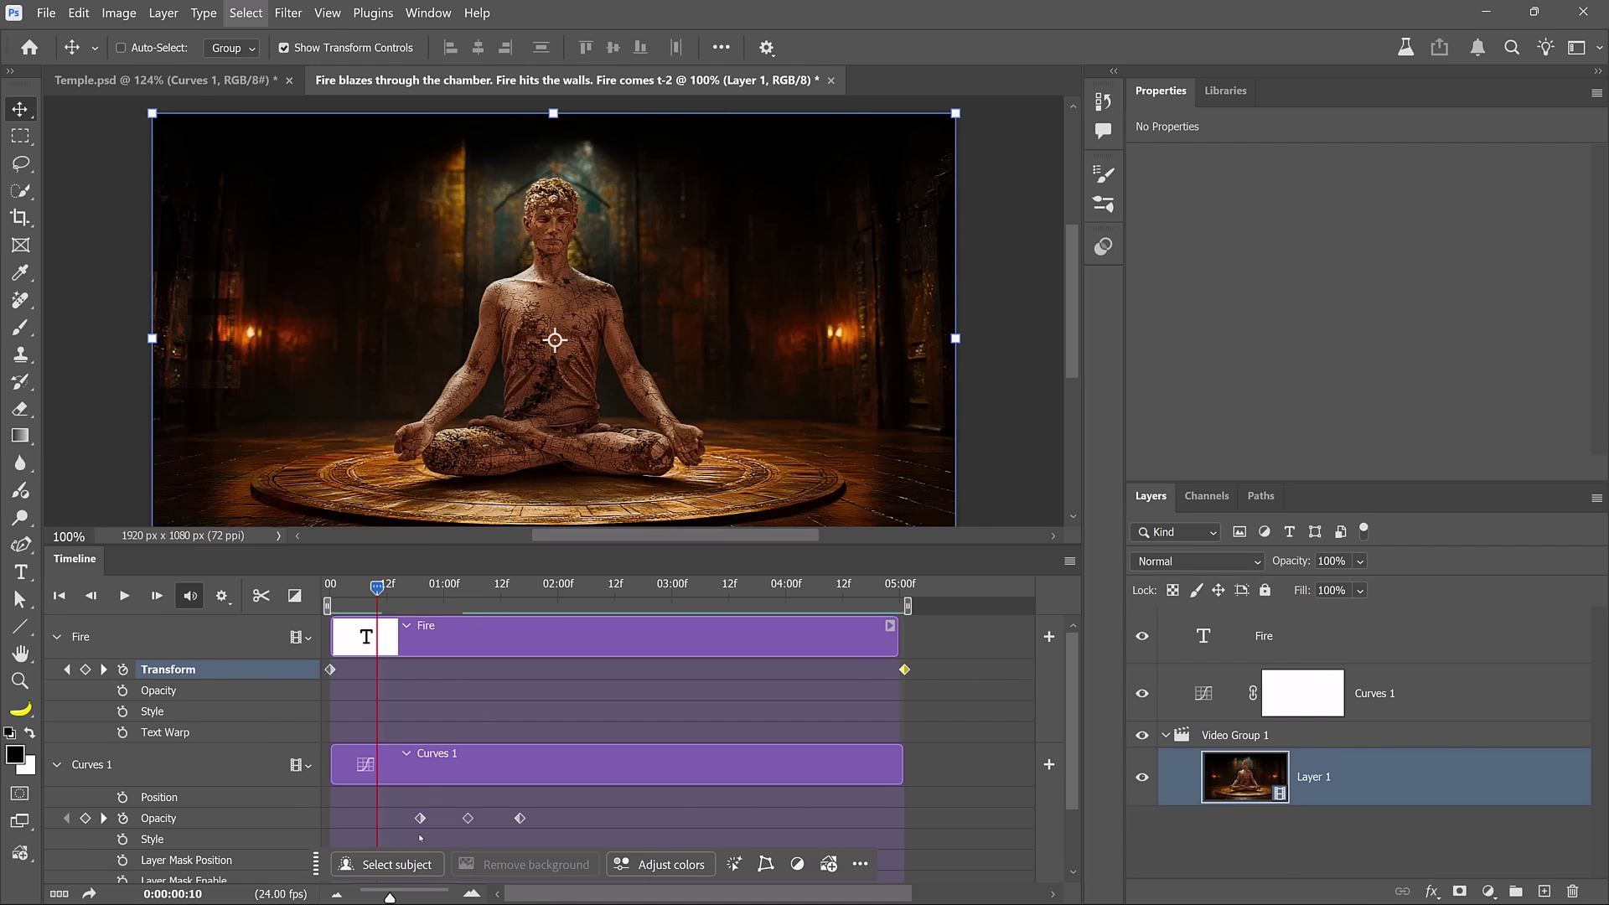
left_click(394, 865)
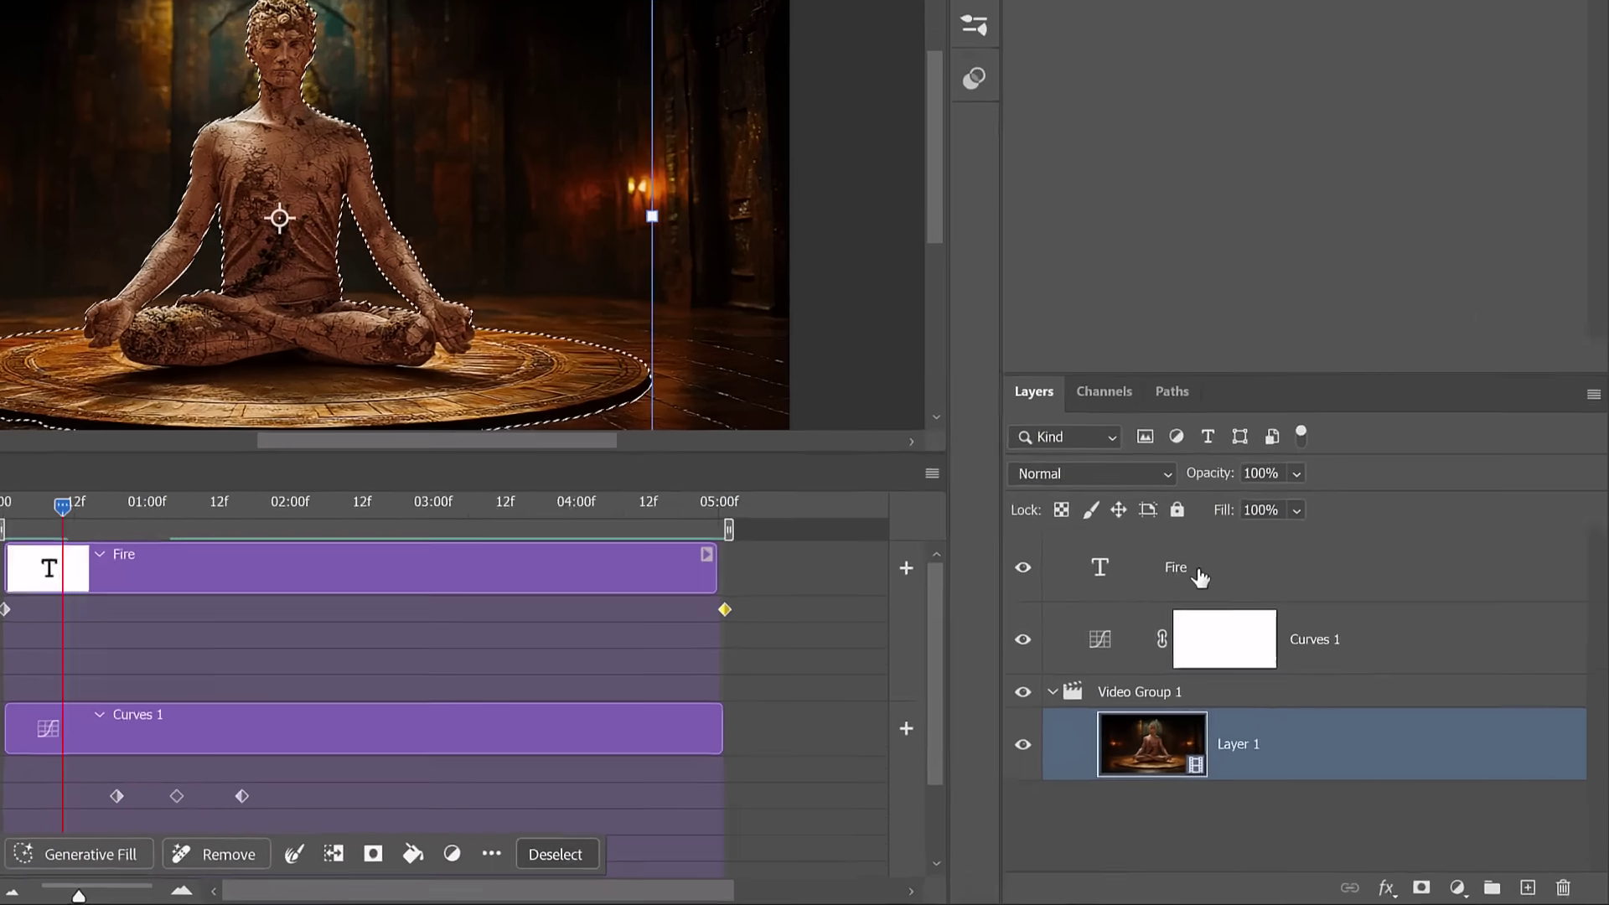
left_click(1200, 577)
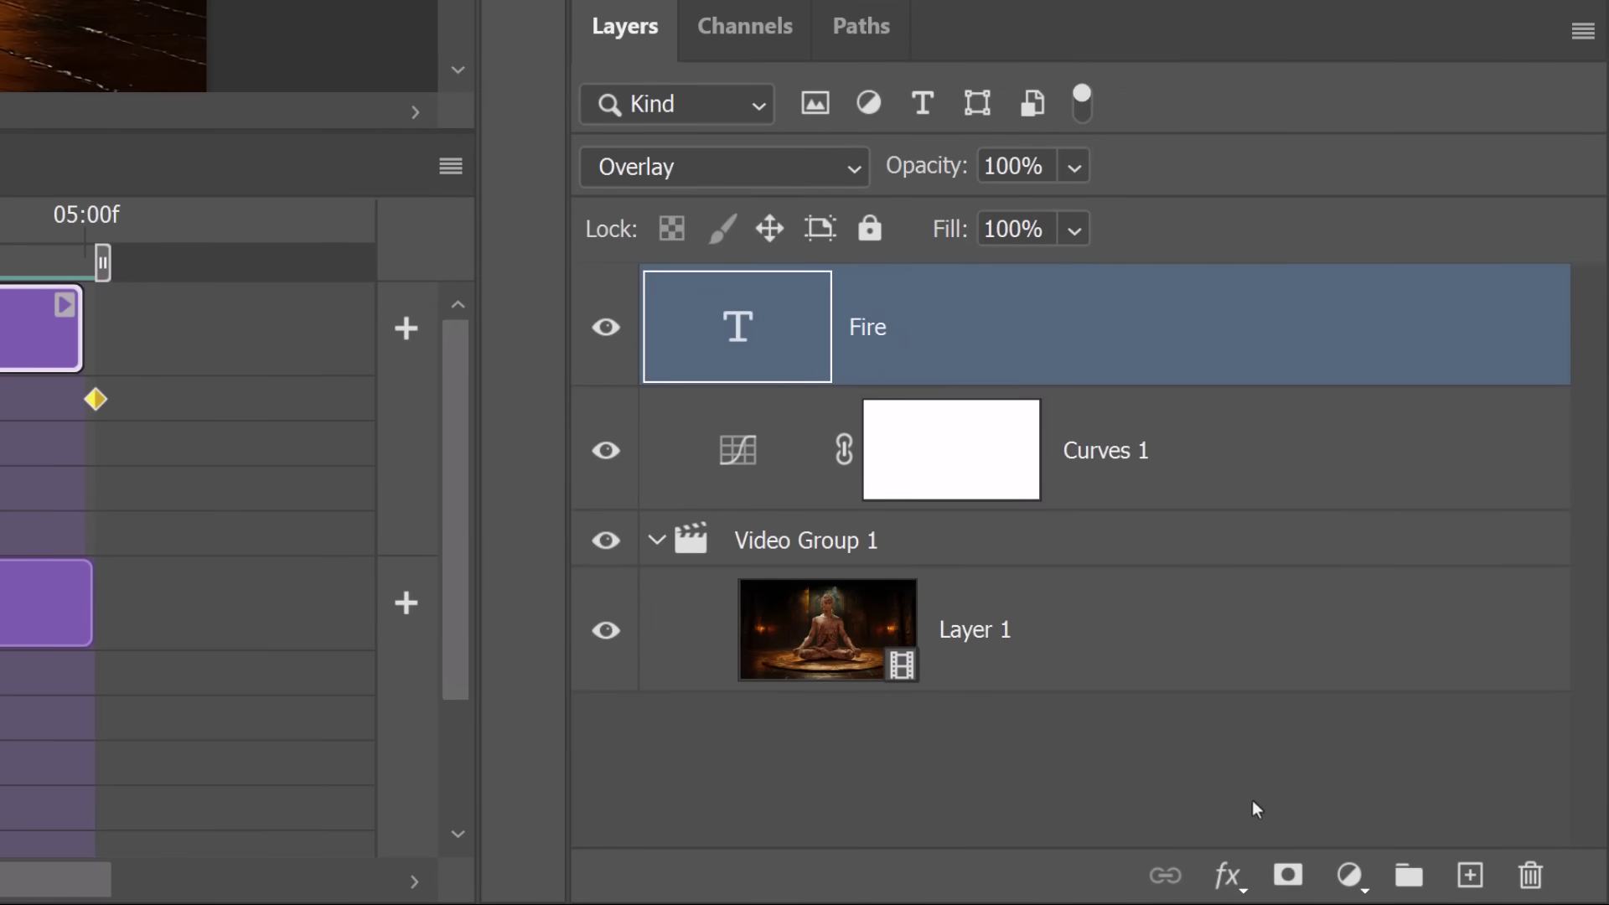
left_click(1285, 875)
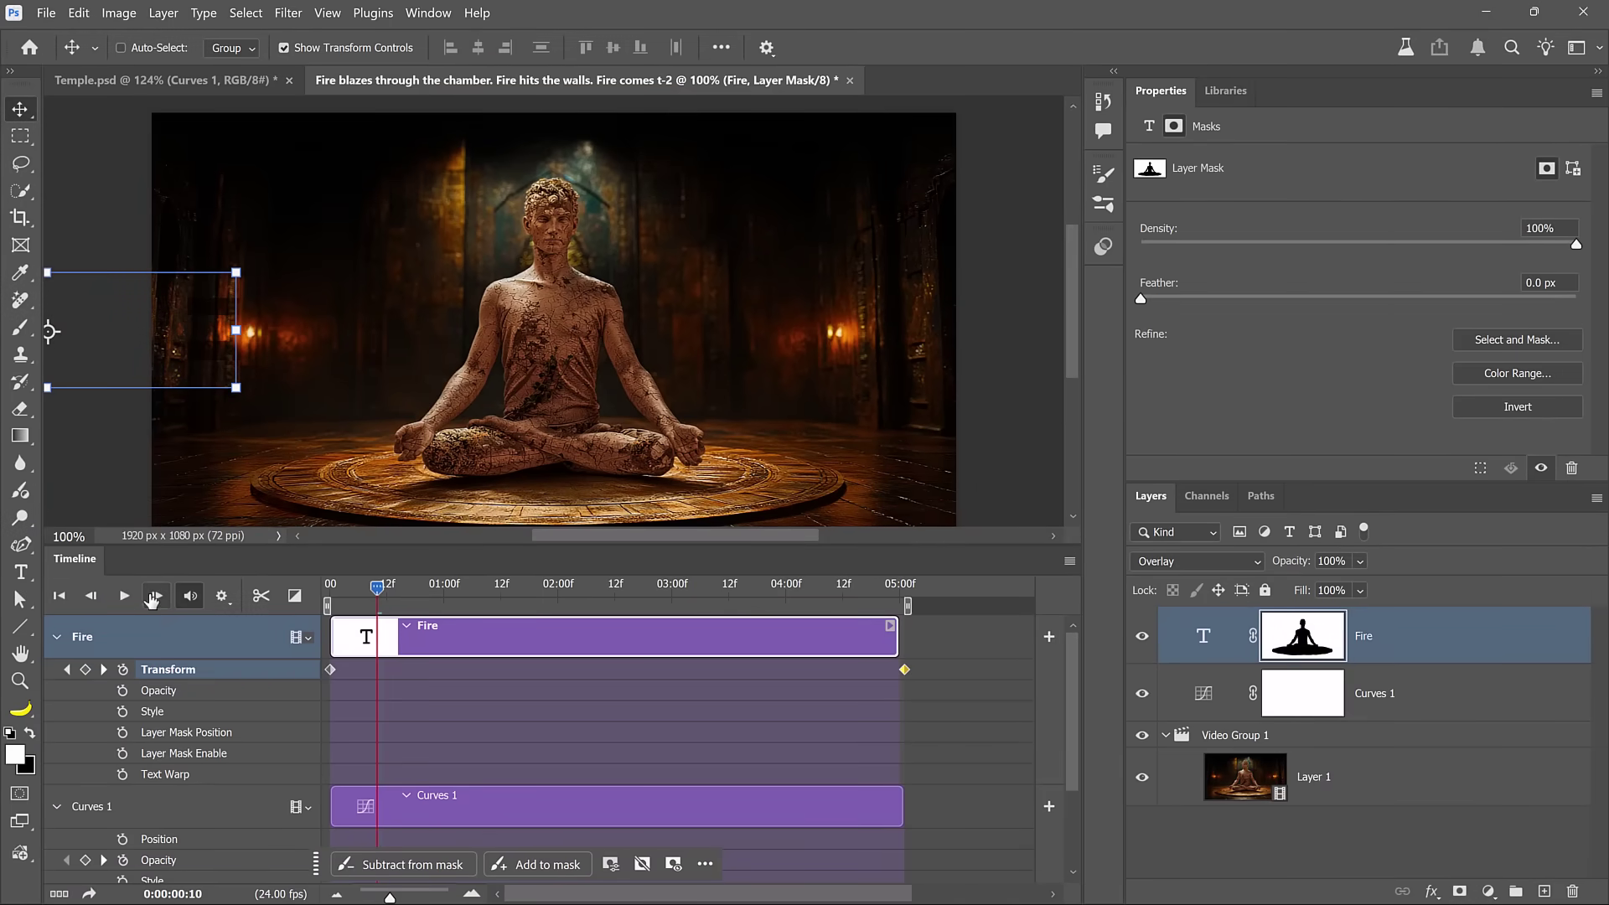
left_click(125, 595)
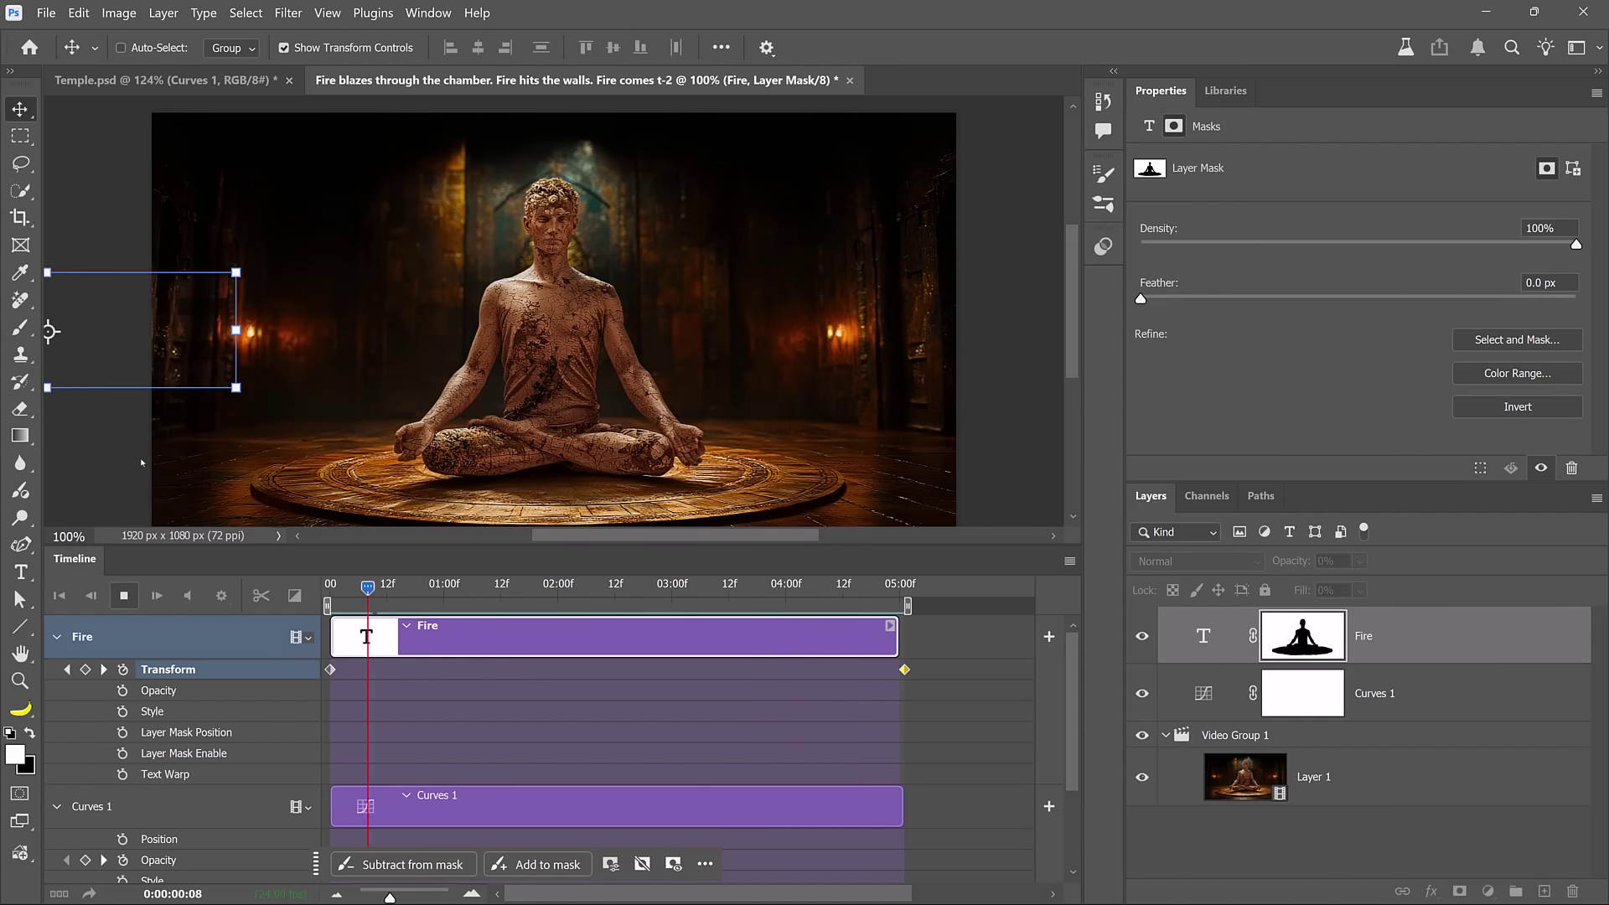
- Place the Firefly Water video embedded and move its clip to start around 04:03, after the fire footage
key("space")
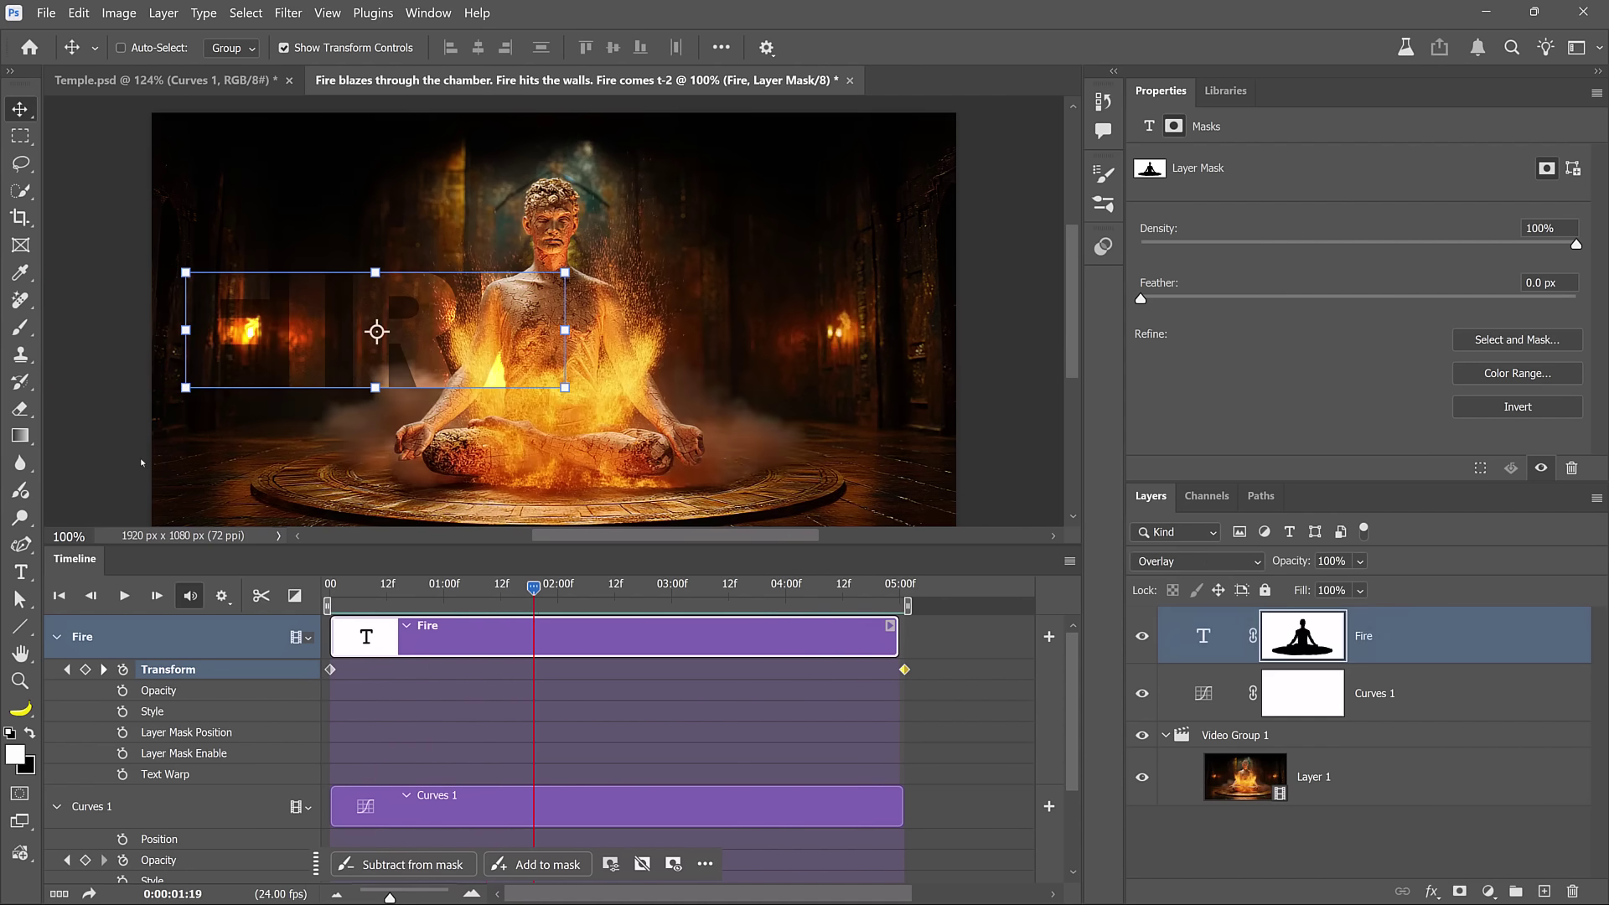
left_click(44, 13)
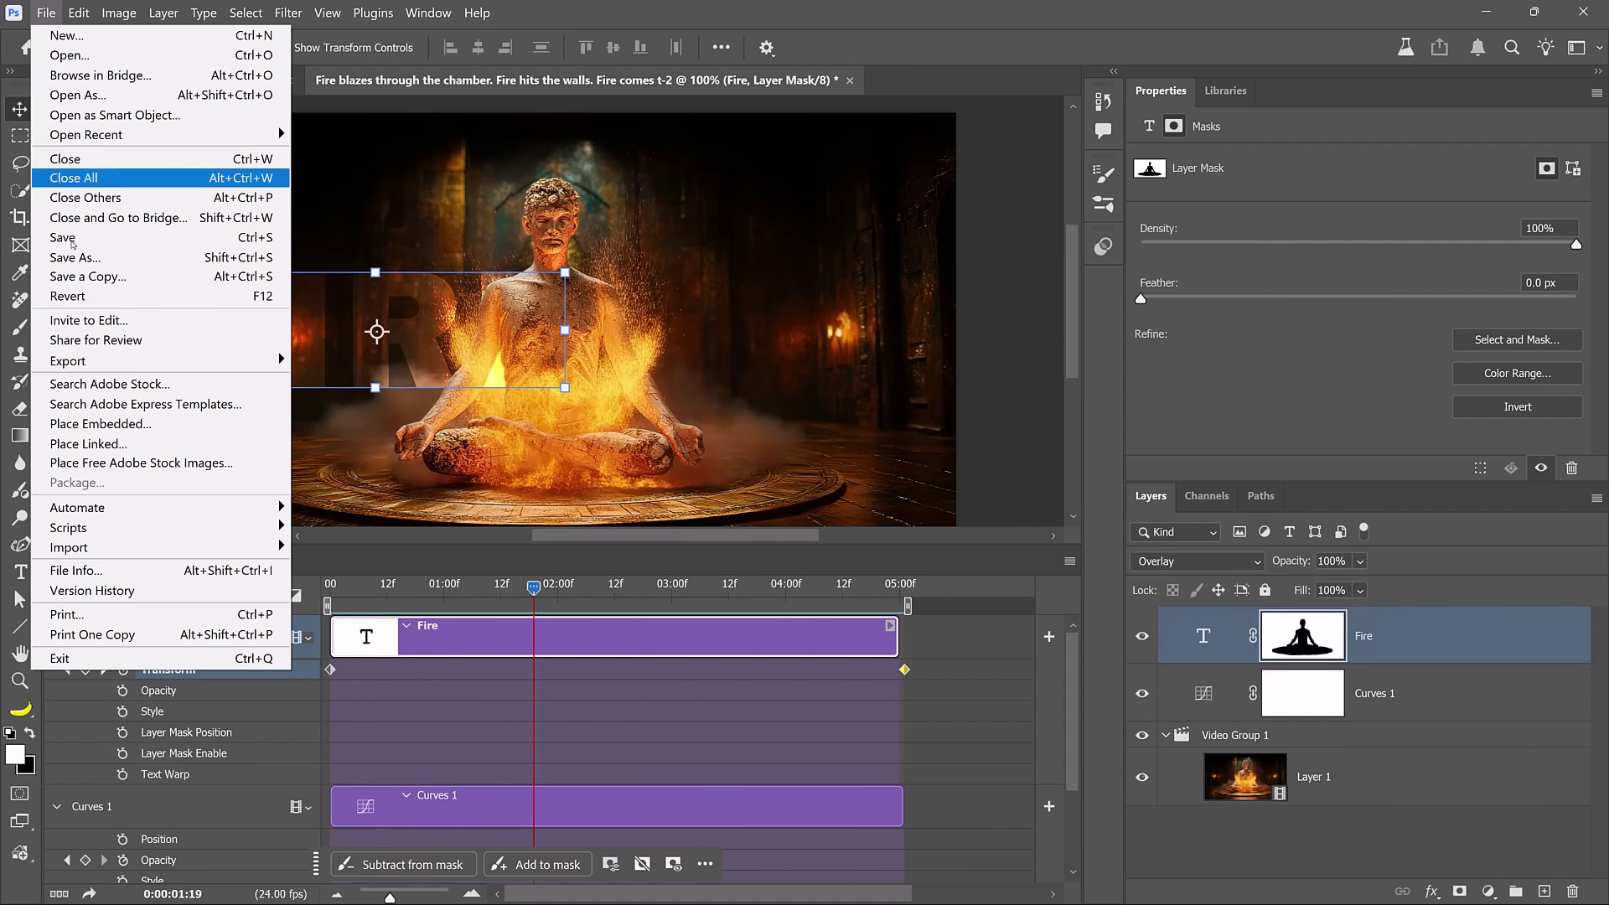
left_click(99, 424)
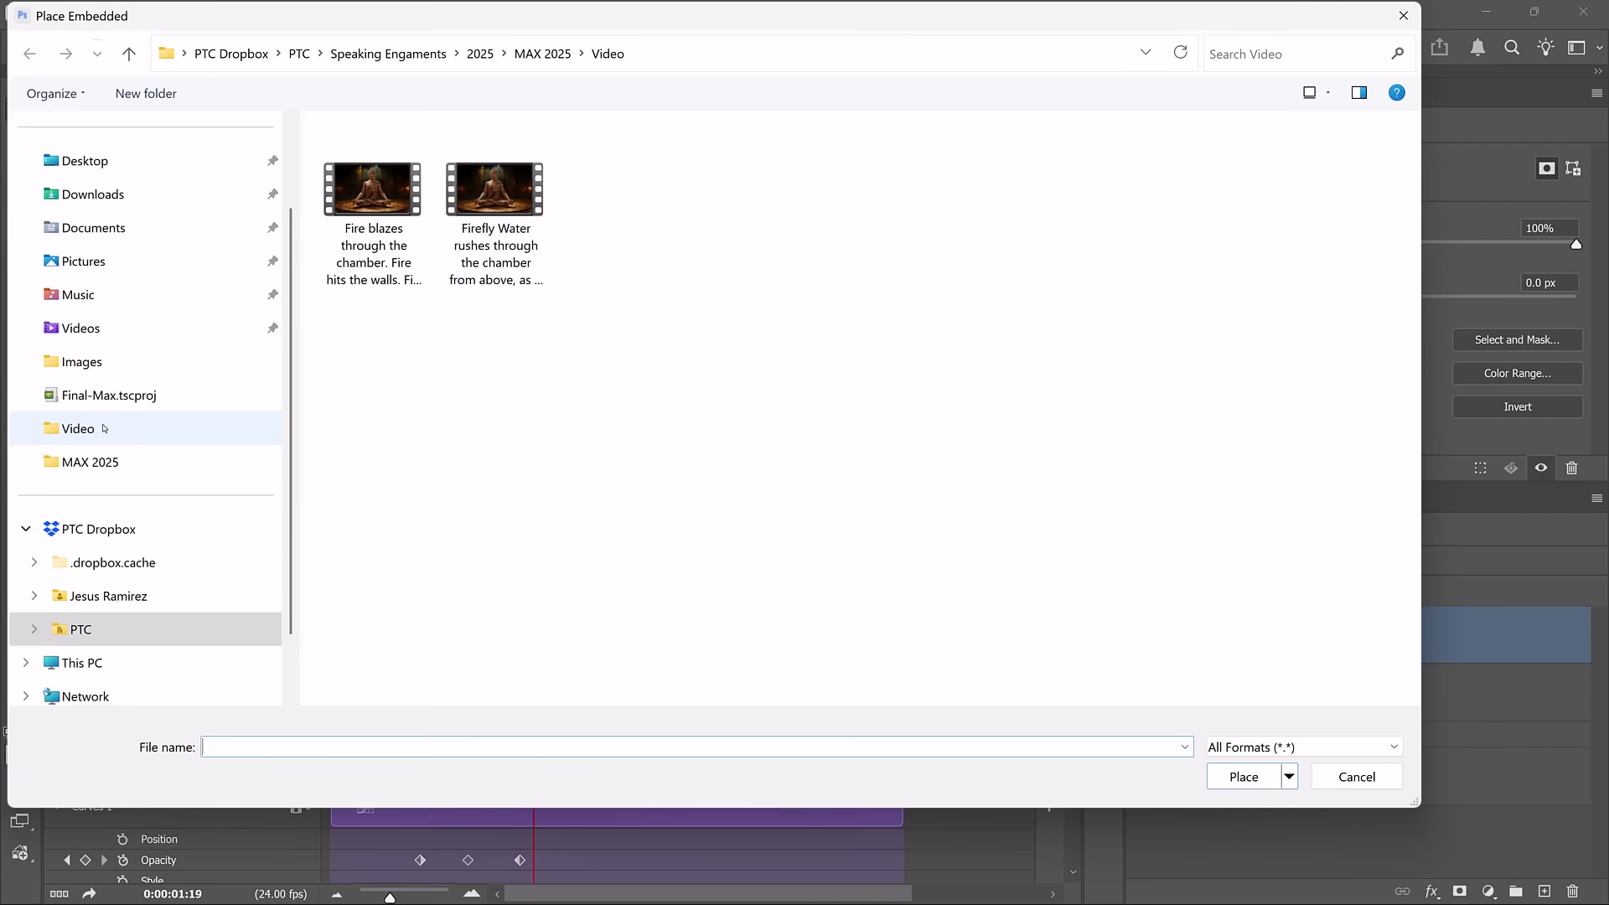
double_click(495, 202)
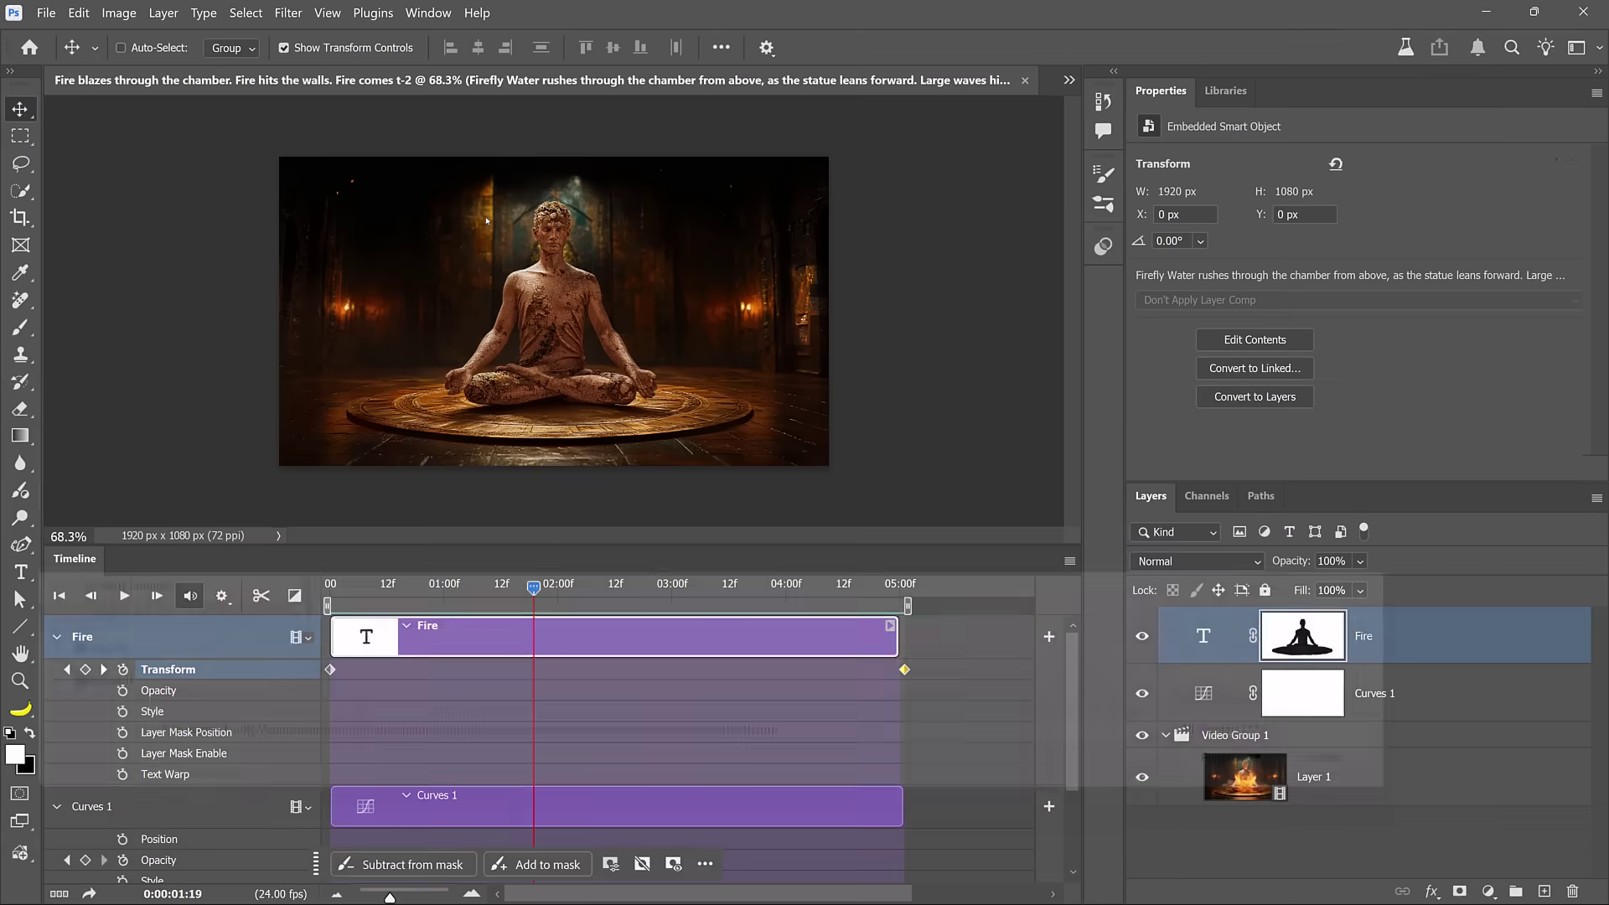
key("Return")
left_click_drag(575, 636, 818, 645)
left_click(870, 587)
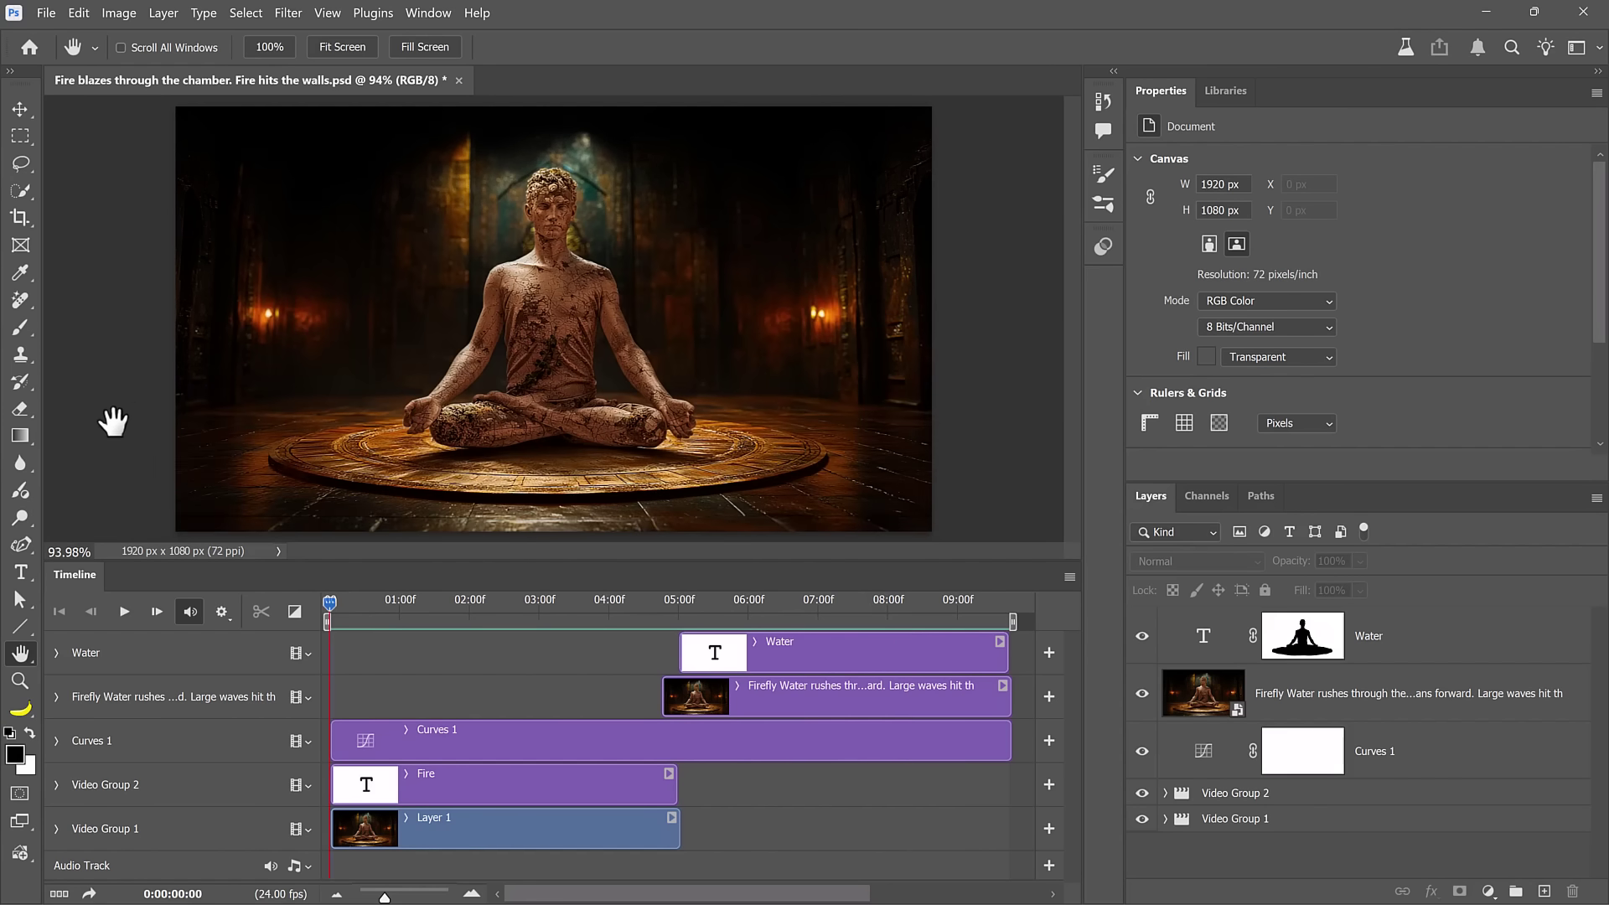
- Open Render Video from the Timeline menu with H.264 High Quality, 1920 x 1080, 24 fps
left_click(1068, 578)
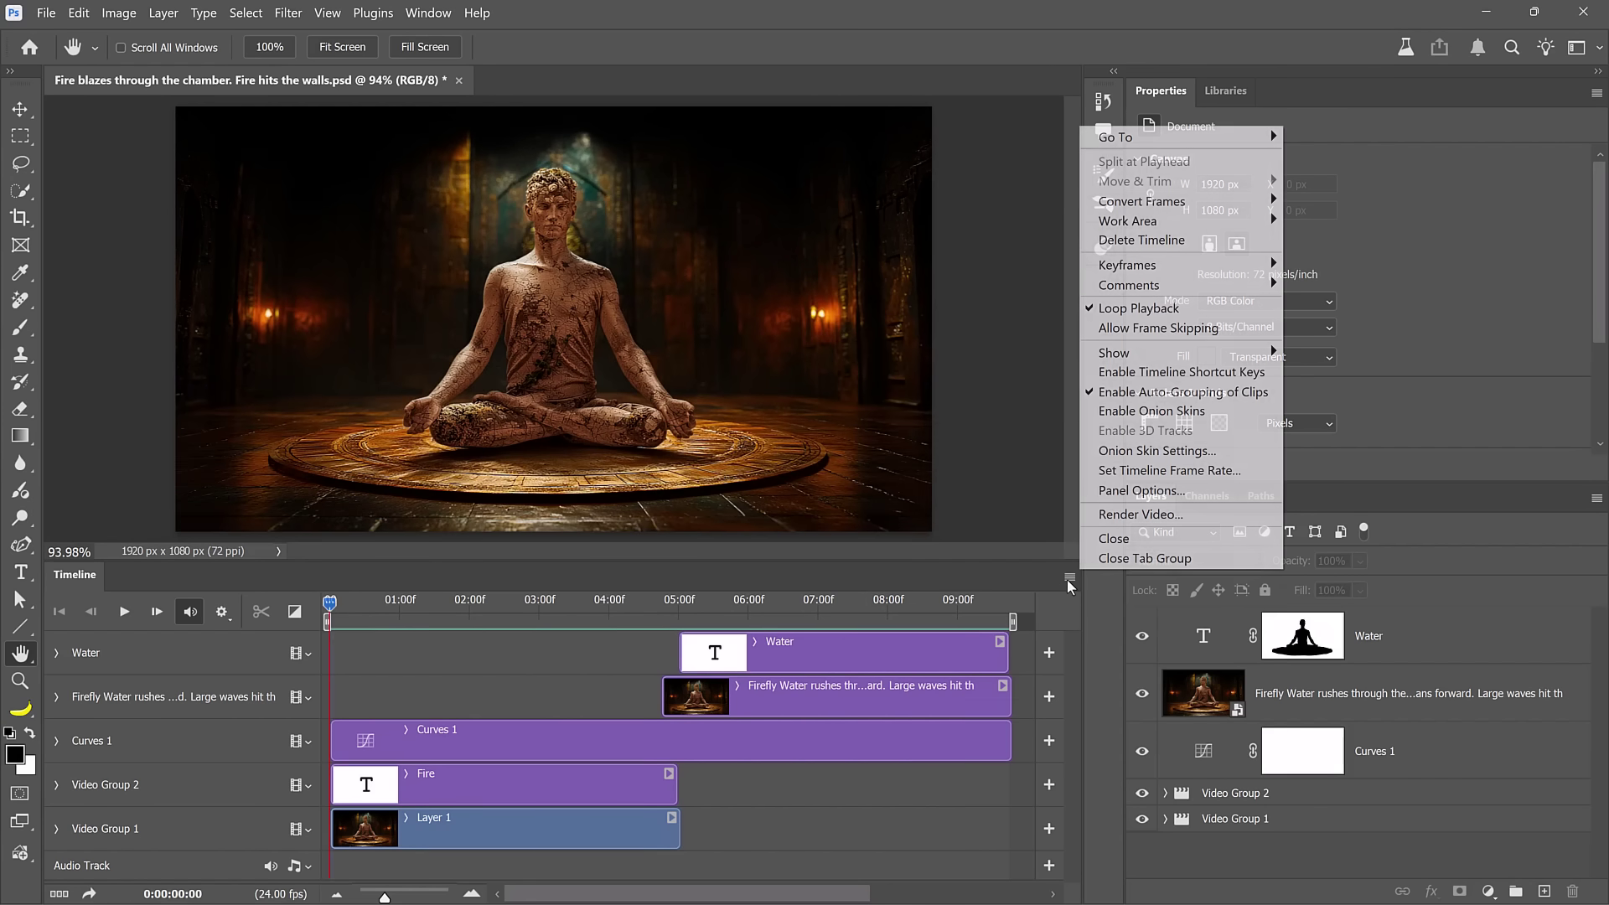
left_click(1110, 515)
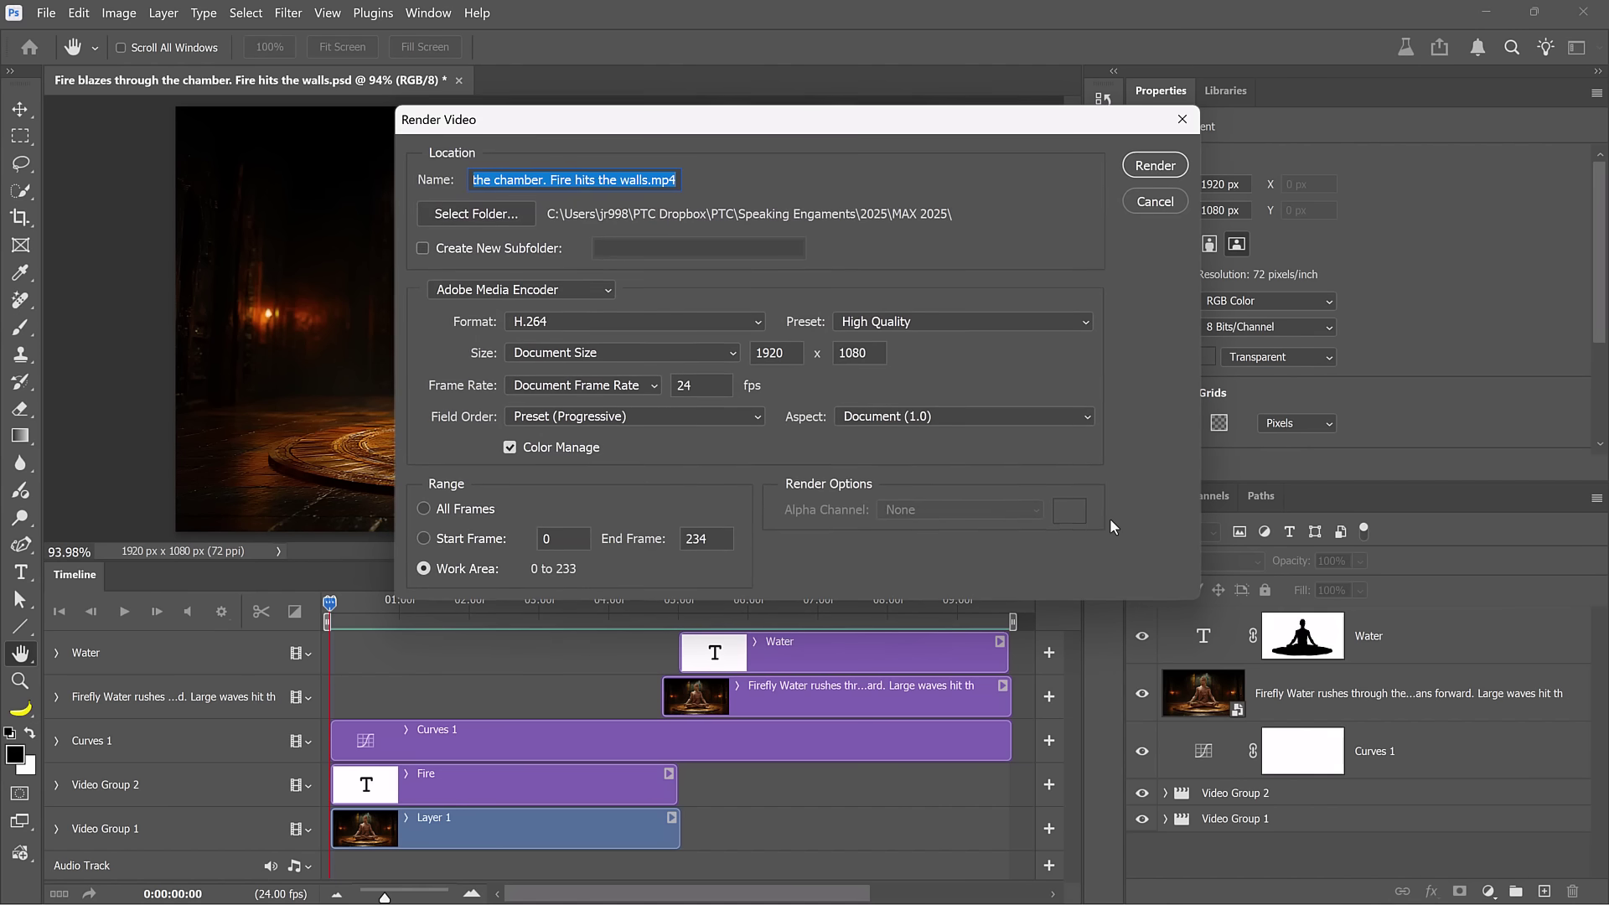